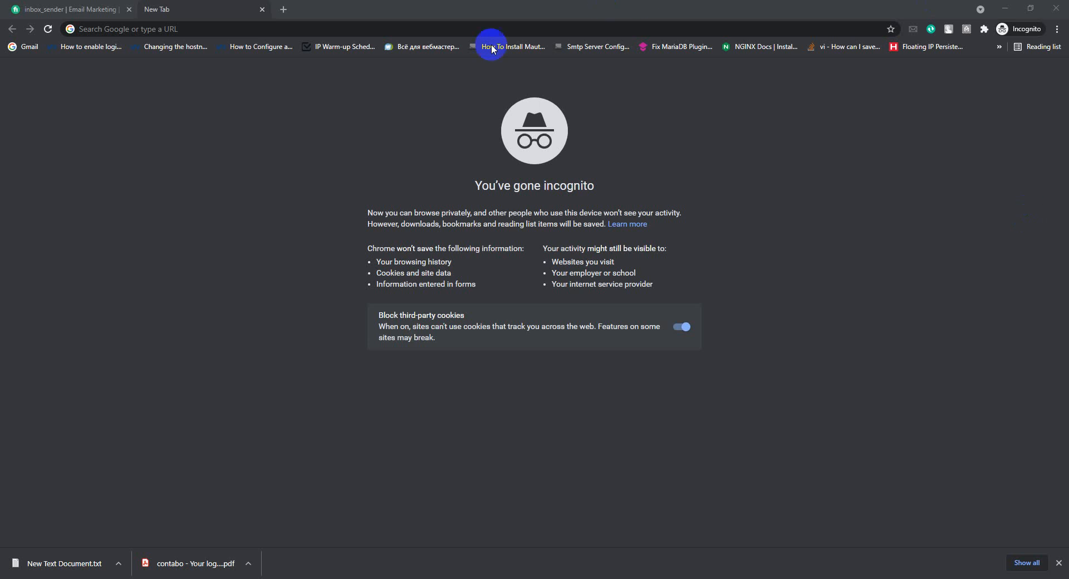
Enter 'office 365' in the incognito tab's address bar, correcting the typo, without submitting.
{"action": "left_click", "coordinate": [194, 29]}
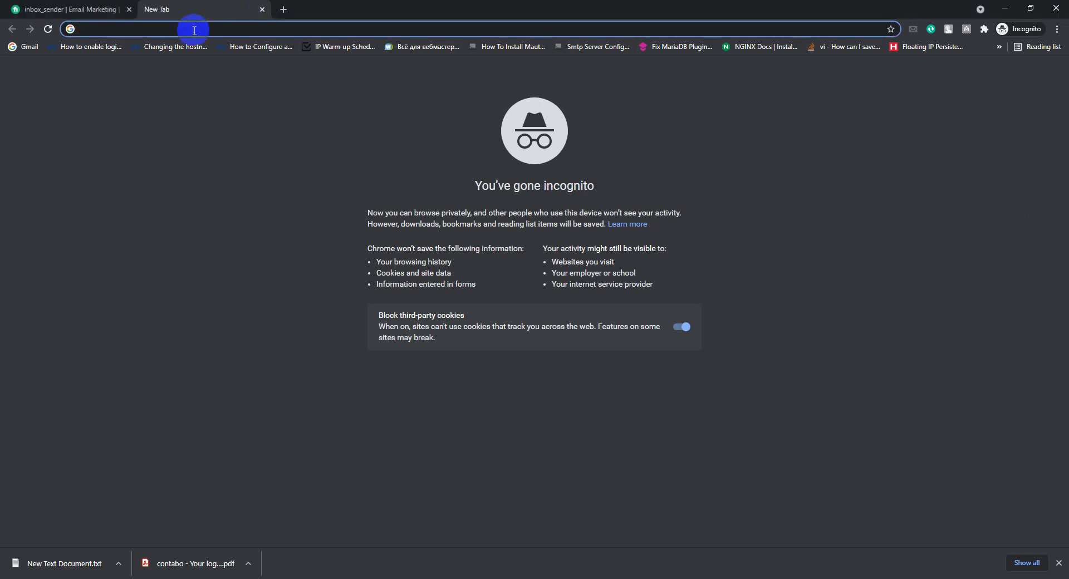
{"action": "type", "text": "offu"}
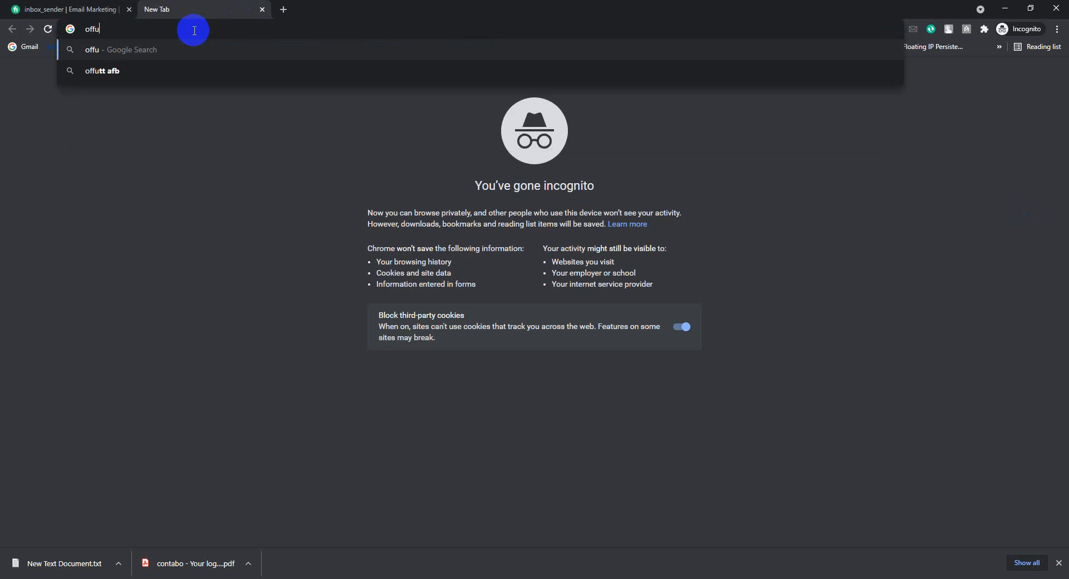
{"action": "key", "text": "BackSpace"}
{"action": "type", "text": "ic"}
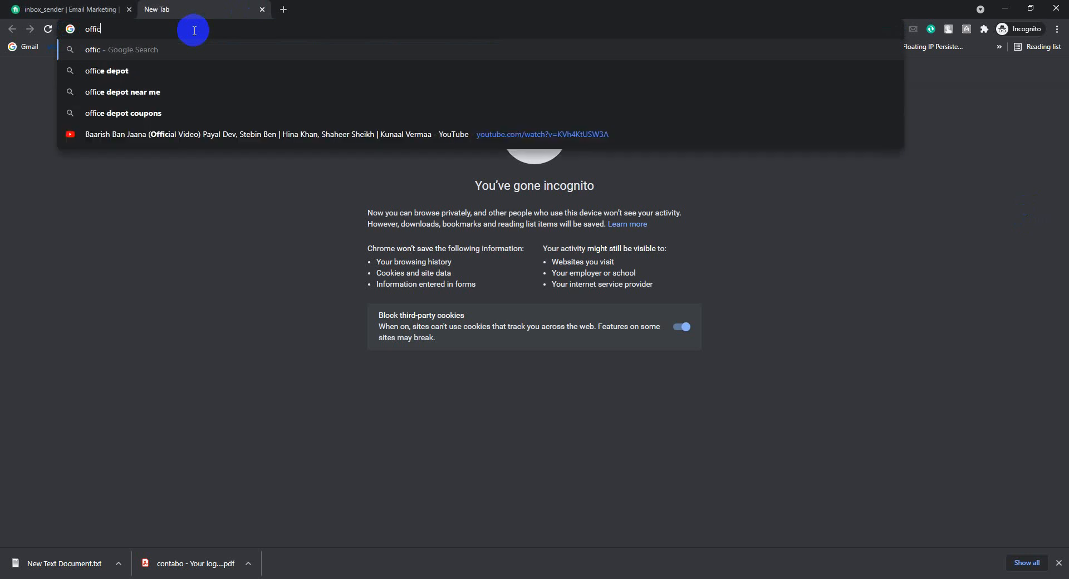
{"action": "type", "text": "e 365"}
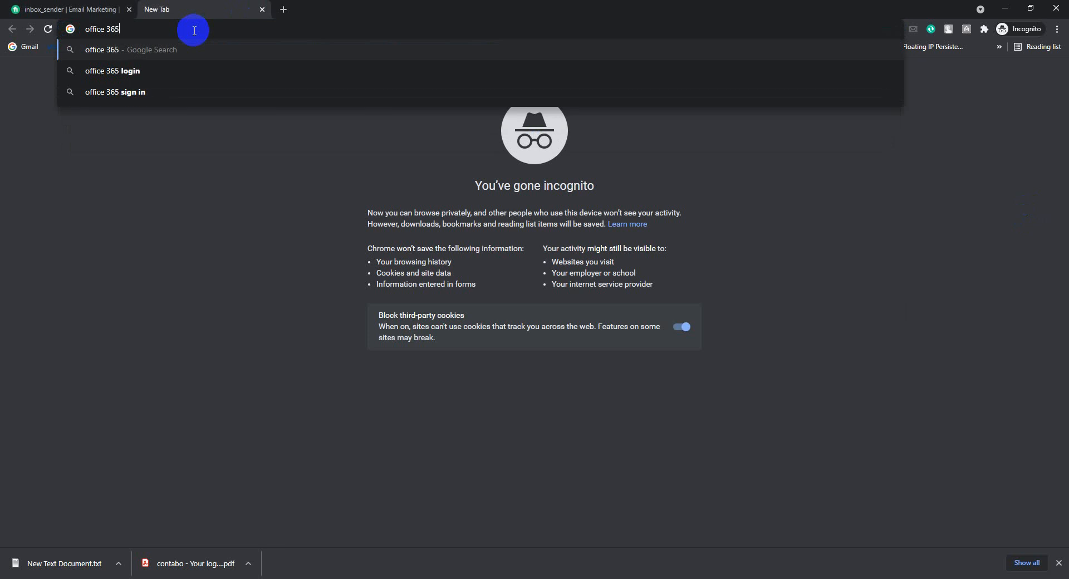
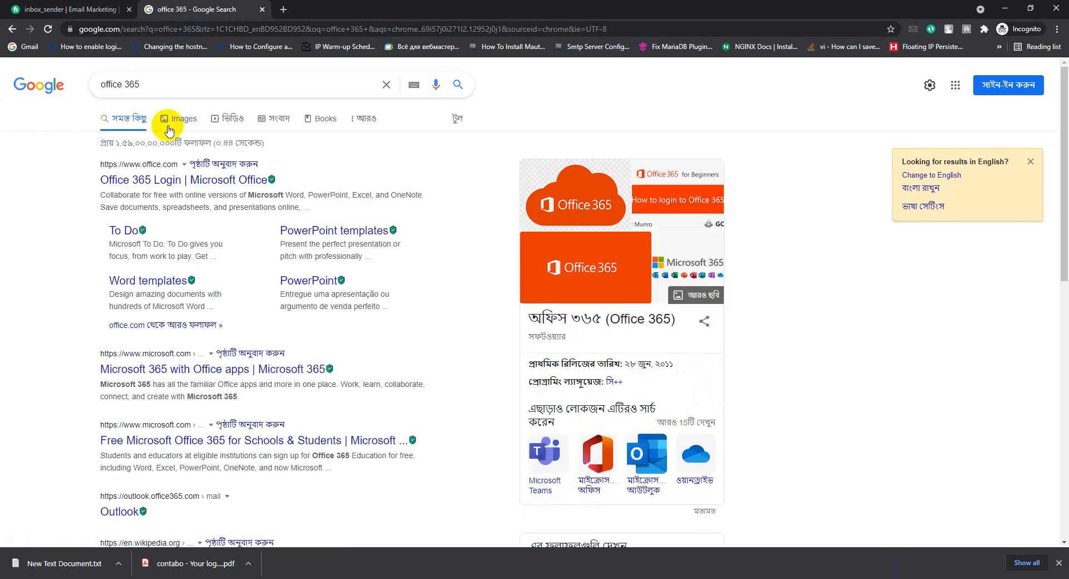
Search Google for 'office 365 plan' and open Microsoft's Compare All Microsoft 365 Plans page.
{"action": "left_click", "coordinate": [199, 86]}
{"action": "type", "text": "plan"}
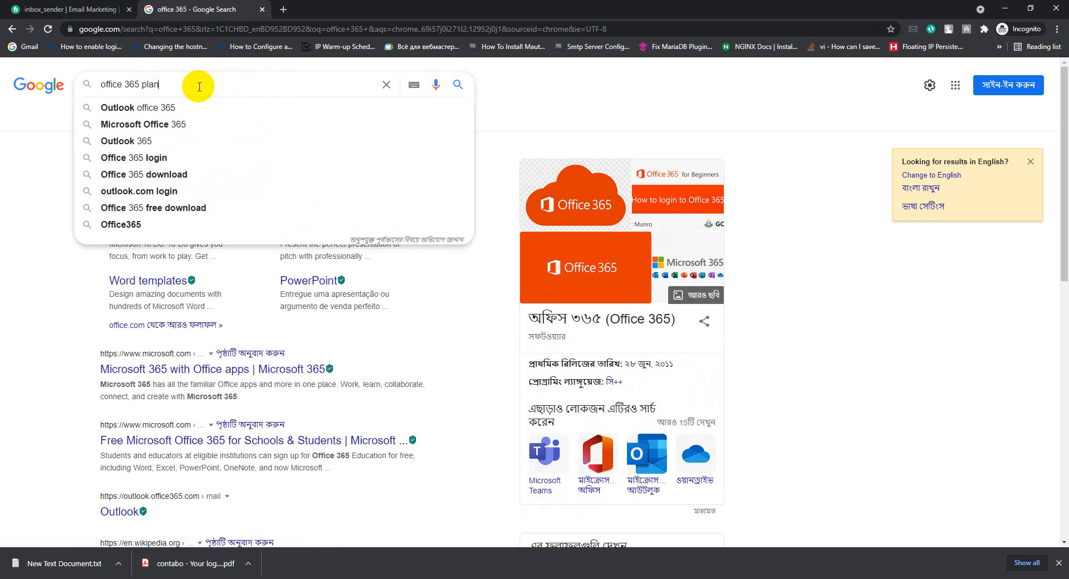
{"action": "key", "text": "Return"}
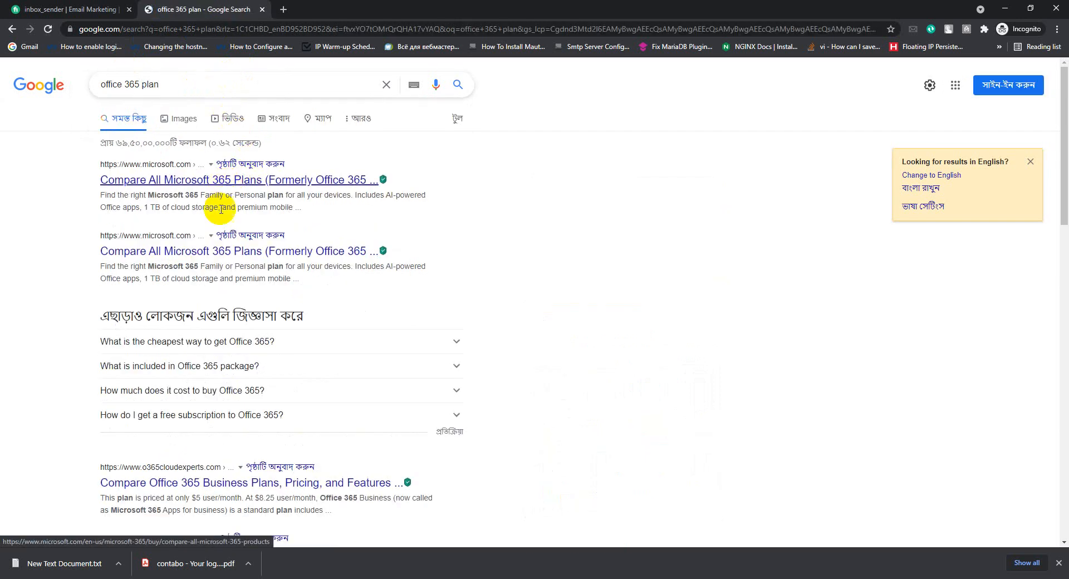
{"action": "left_click", "coordinate": [210, 185]}
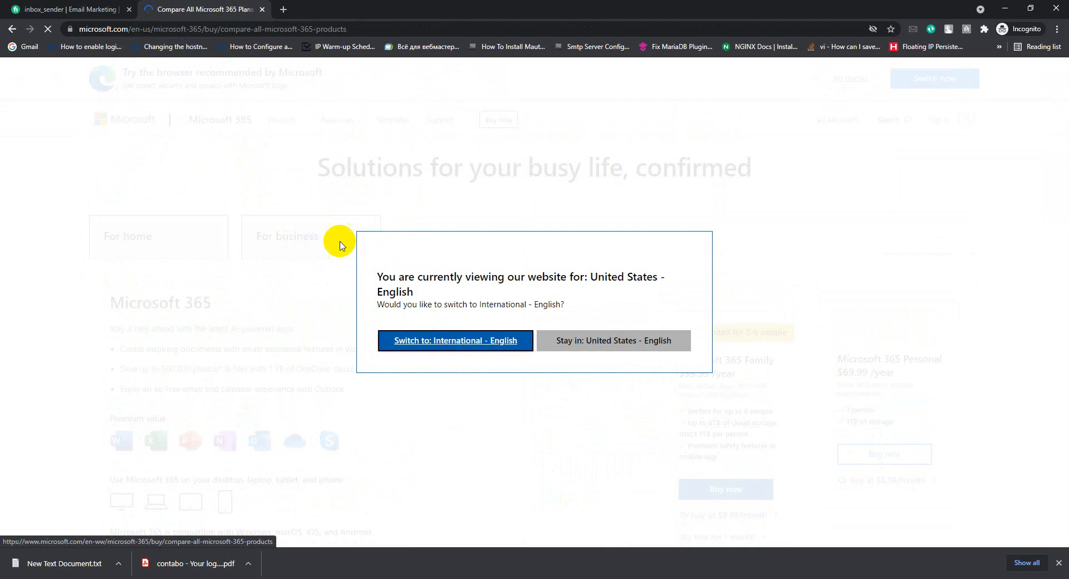
View international-English business plan prices: Basic $2.50, Standard $10.00, Premium $20.00, Apps $8.25.
{"action": "left_click", "coordinate": [447, 342]}
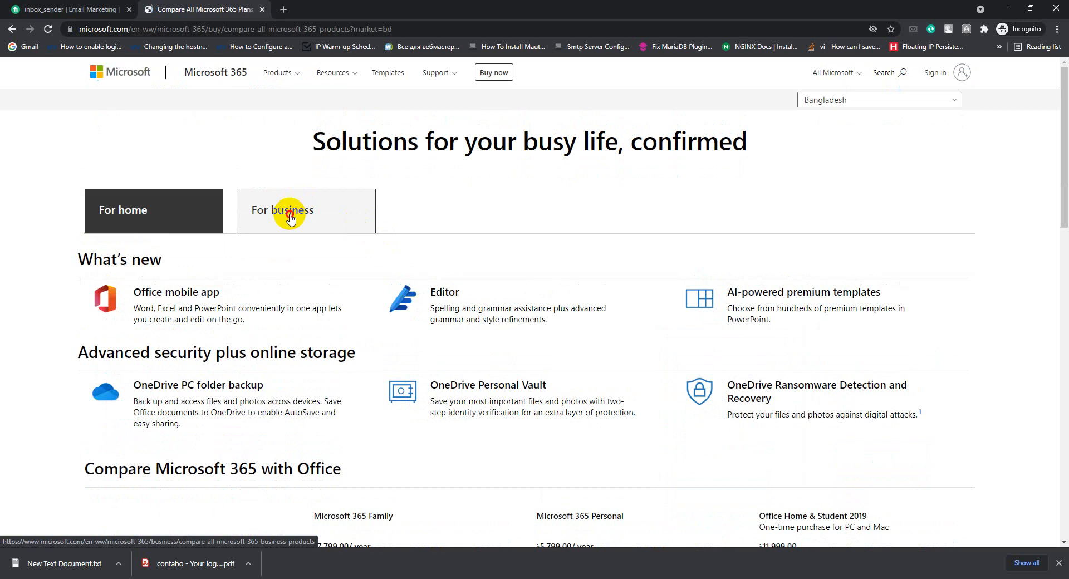
{"action": "left_click", "coordinate": [289, 214]}
{"action": "scroll", "coordinate": [323, 270], "scroll_direction": "down", "scroll_amount": 7}
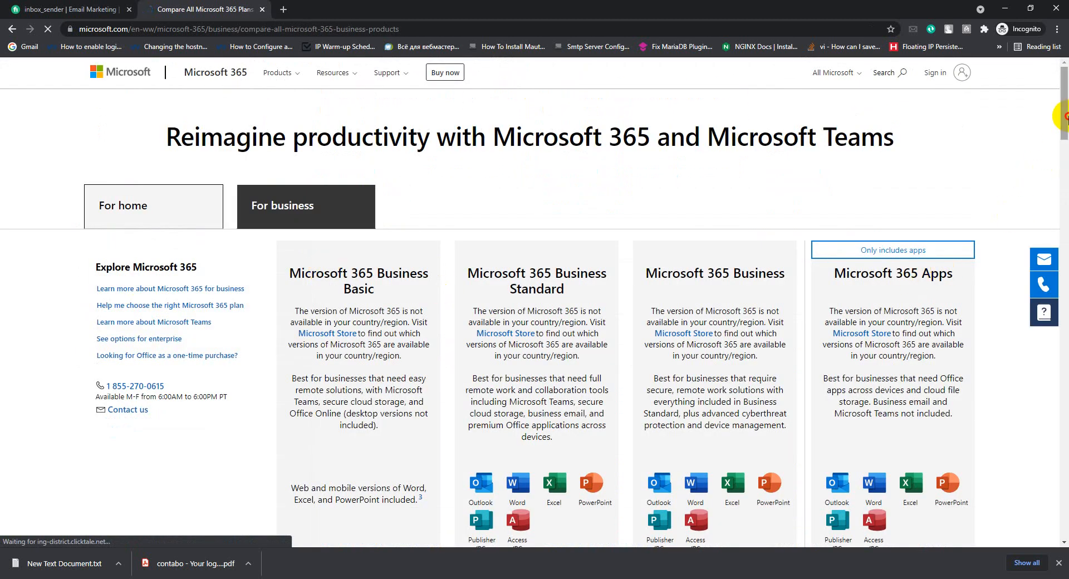
{"action": "mouse_move", "coordinate": [1065, 114]}
{"action": "left_mouse_down"}
{"action": "mouse_move", "coordinate": [1064, 179]}
{"action": "mouse_move", "coordinate": [1066, 124]}
{"action": "left_mouse_up"}
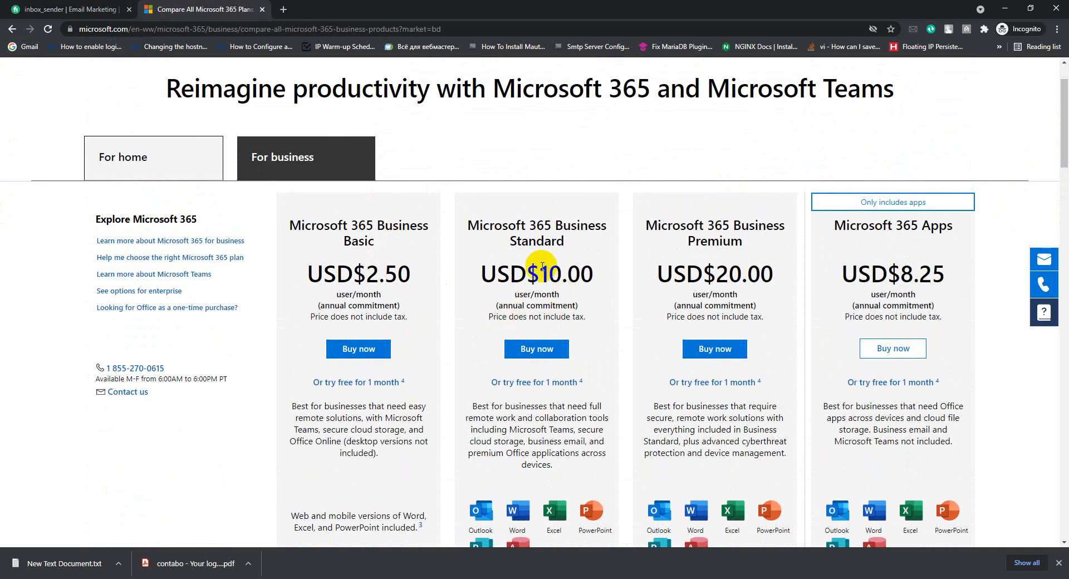
{"action": "left_click_drag", "start_coordinate": [568, 241], "coordinate": [469, 227]}
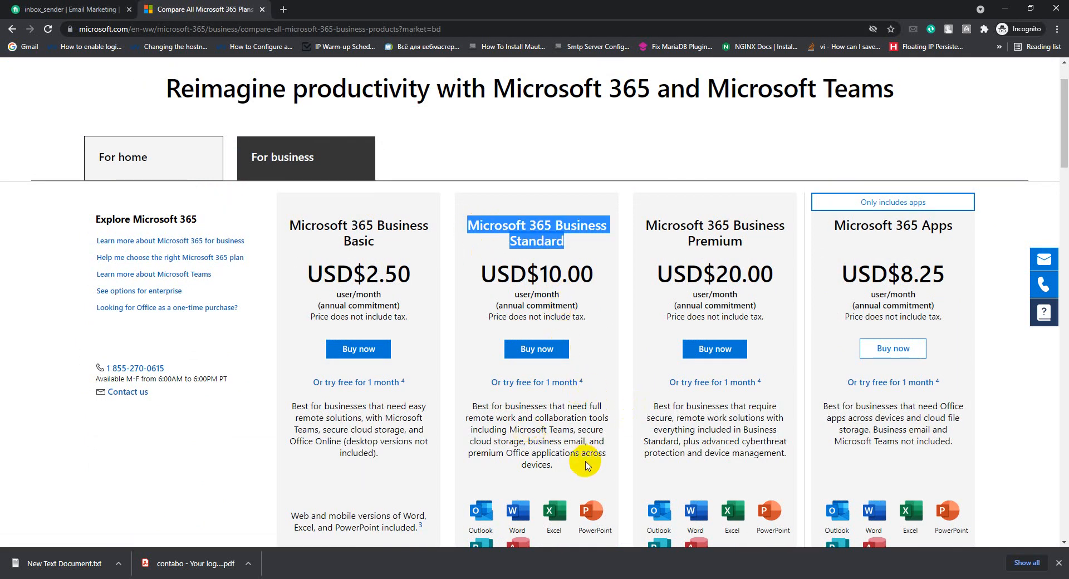
{"action": "left_click_drag", "start_coordinate": [1068, 134], "coordinate": [1059, 160]}
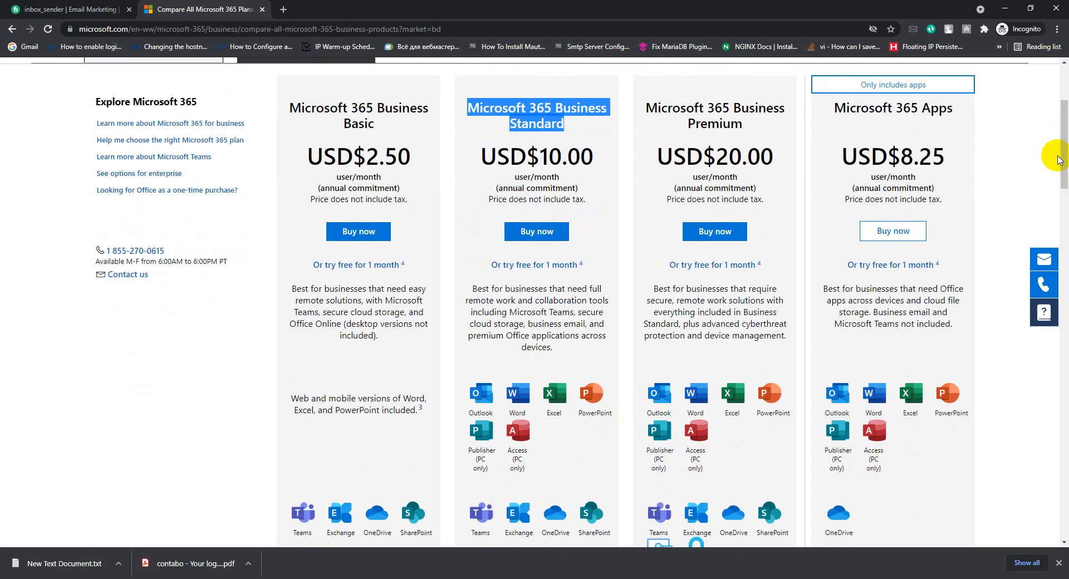
{"action": "mouse_move", "coordinate": [1063, 145]}
{"action": "left_mouse_down"}
{"action": "mouse_move", "coordinate": [1066, 156]}
{"action": "mouse_move", "coordinate": [1065, 139]}
{"action": "left_mouse_up"}
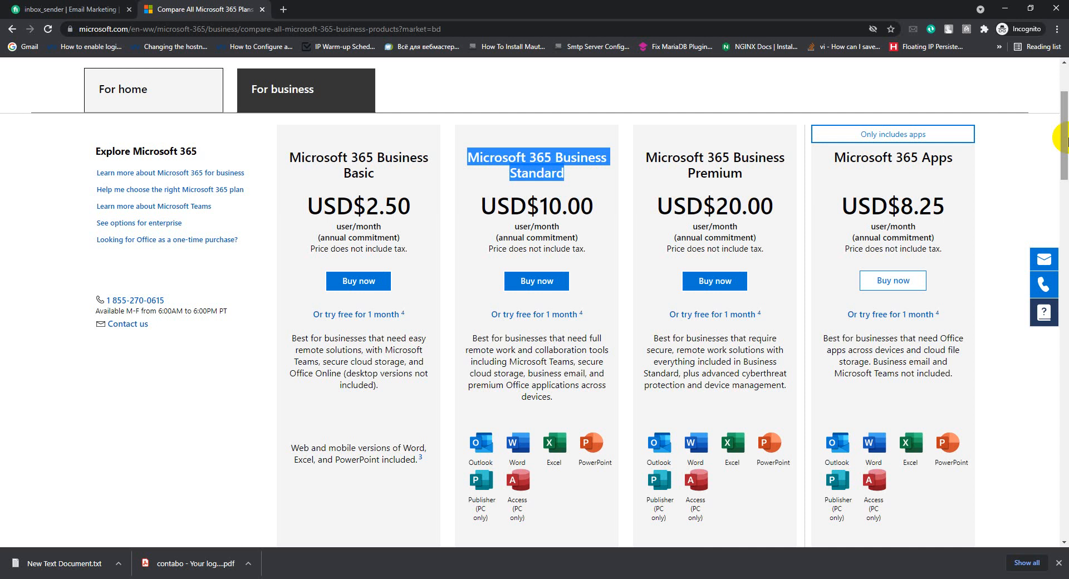
{"action": "left_click", "coordinate": [568, 189]}
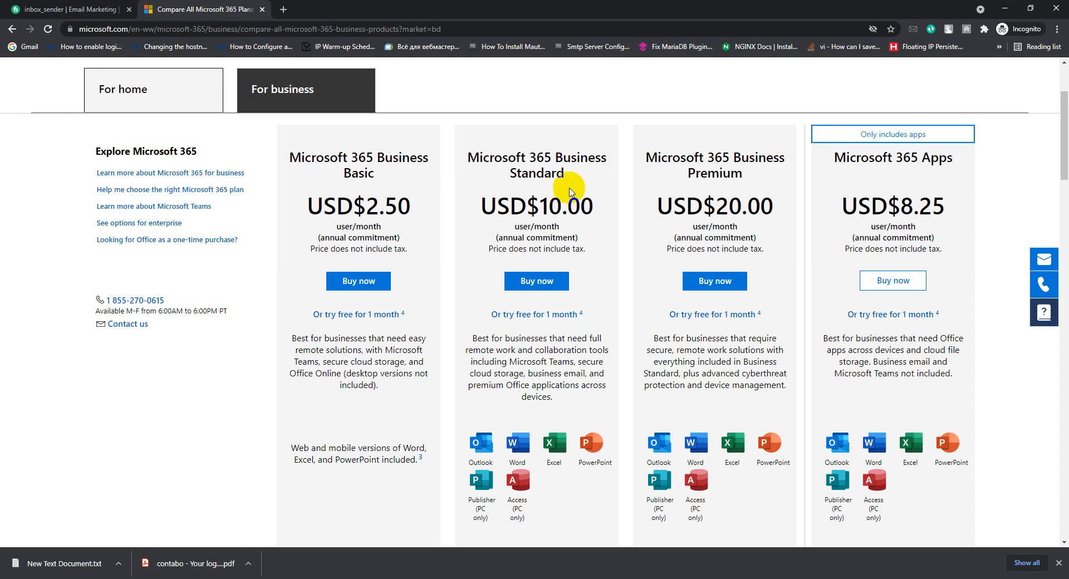
{"action": "left_click_drag", "start_coordinate": [568, 178], "coordinate": [456, 160]}
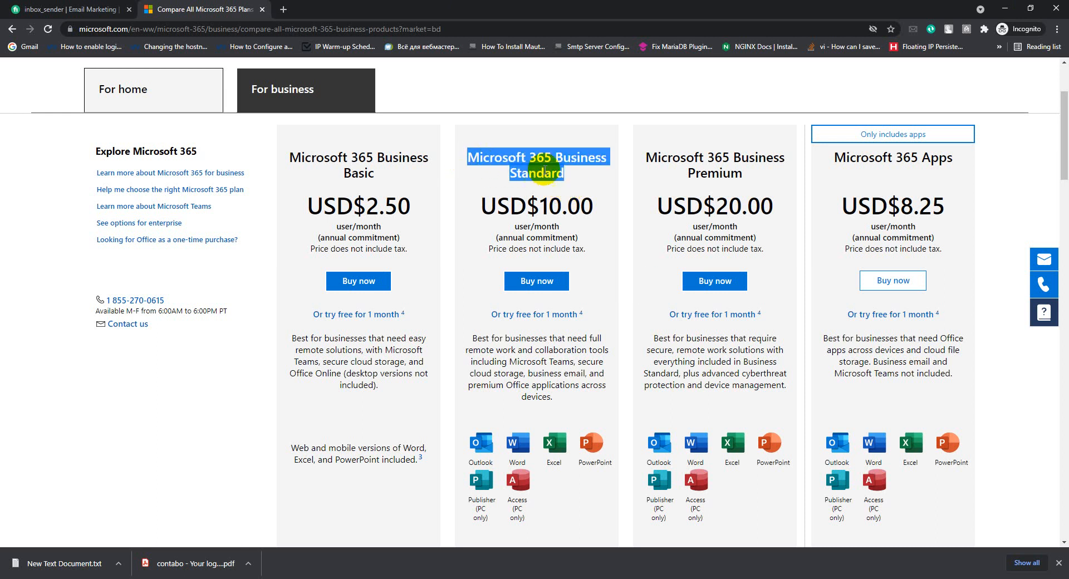
{"action": "left_click", "coordinate": [566, 232]}
{"action": "scroll", "coordinate": [565, 262], "scroll_direction": "down", "scroll_amount": 6}
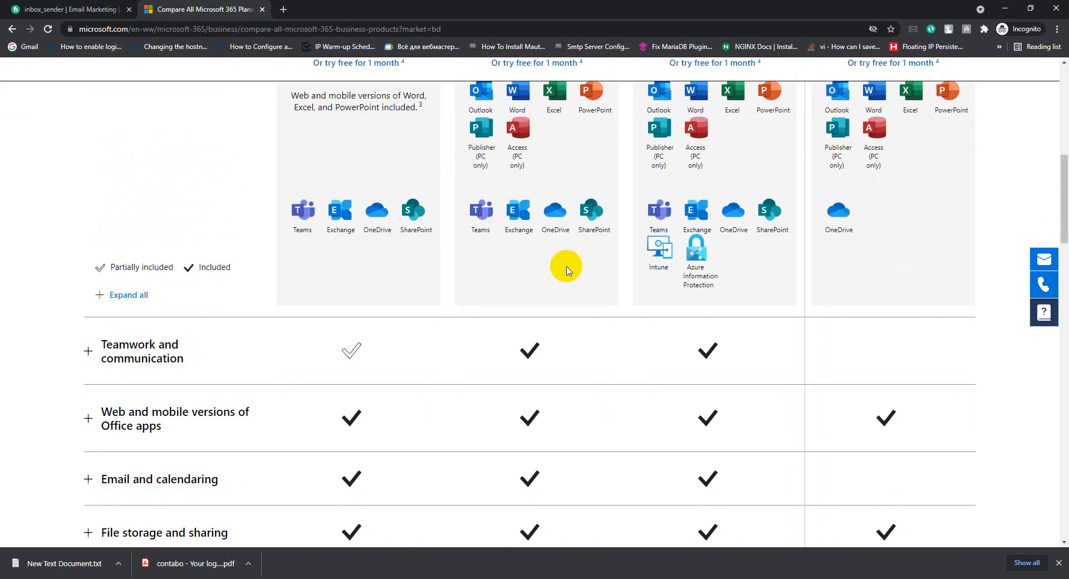
{"action": "scroll", "coordinate": [568, 275], "scroll_direction": "up", "scroll_amount": 9}
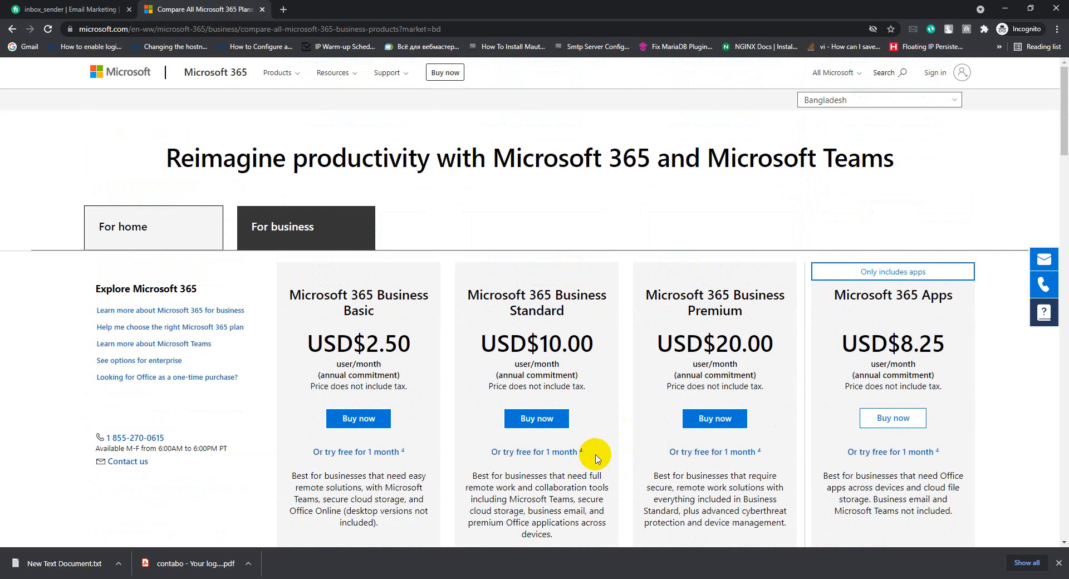
{"action": "left_click_drag", "start_coordinate": [595, 458], "coordinate": [467, 468]}
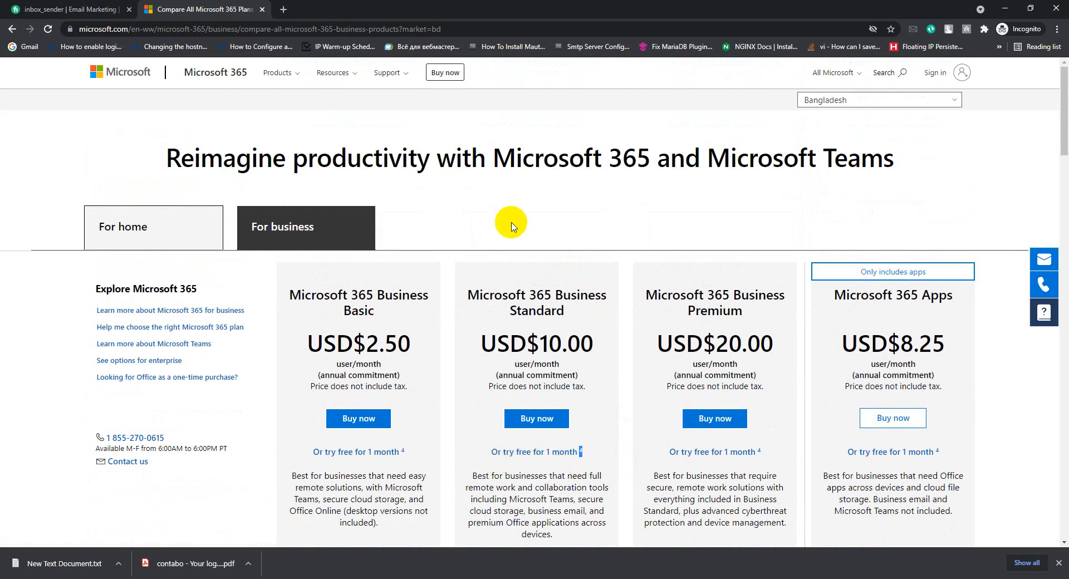
{"action": "scroll", "coordinate": [507, 232], "scroll_direction": "down", "scroll_amount": 15}
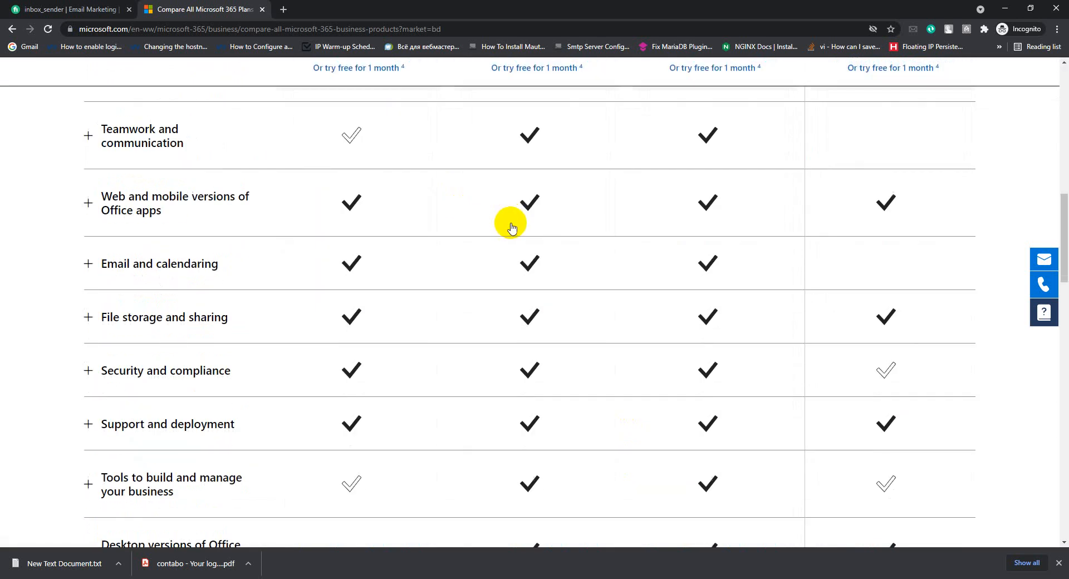
{"action": "scroll", "coordinate": [661, 196], "scroll_direction": "up", "scroll_amount": 16}
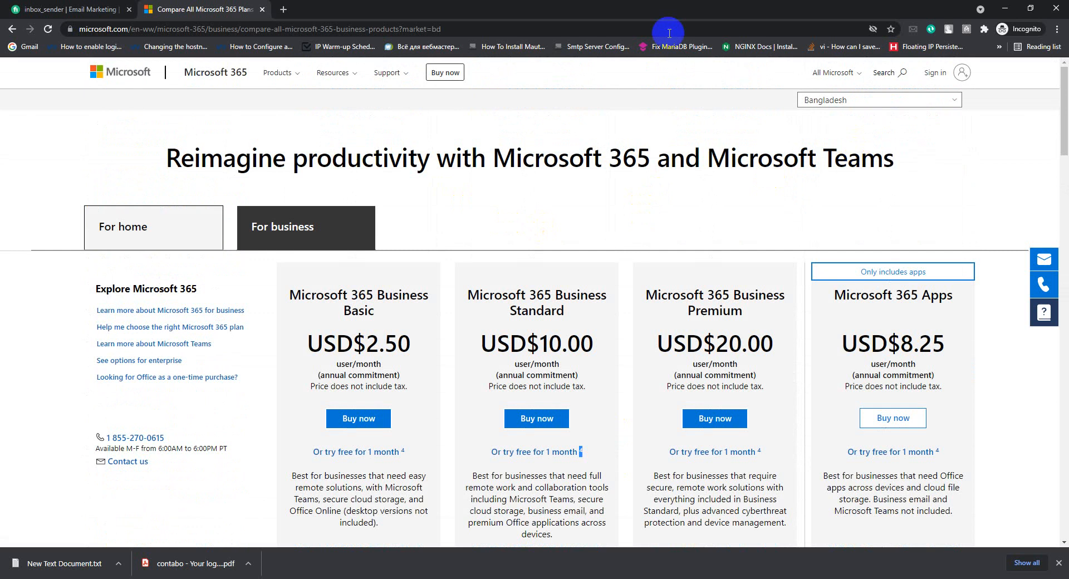
Sign in on Office.com and launch the Microsoft 365 admin center from the app bar.
{"action": "left_click", "coordinate": [234, 79]}
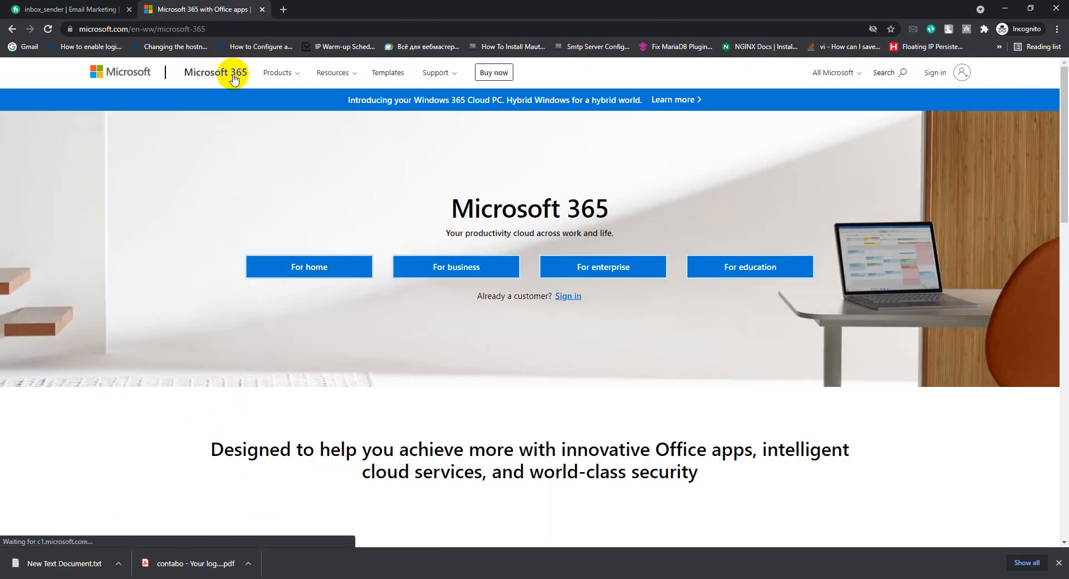
{"action": "left_click", "coordinate": [565, 305]}
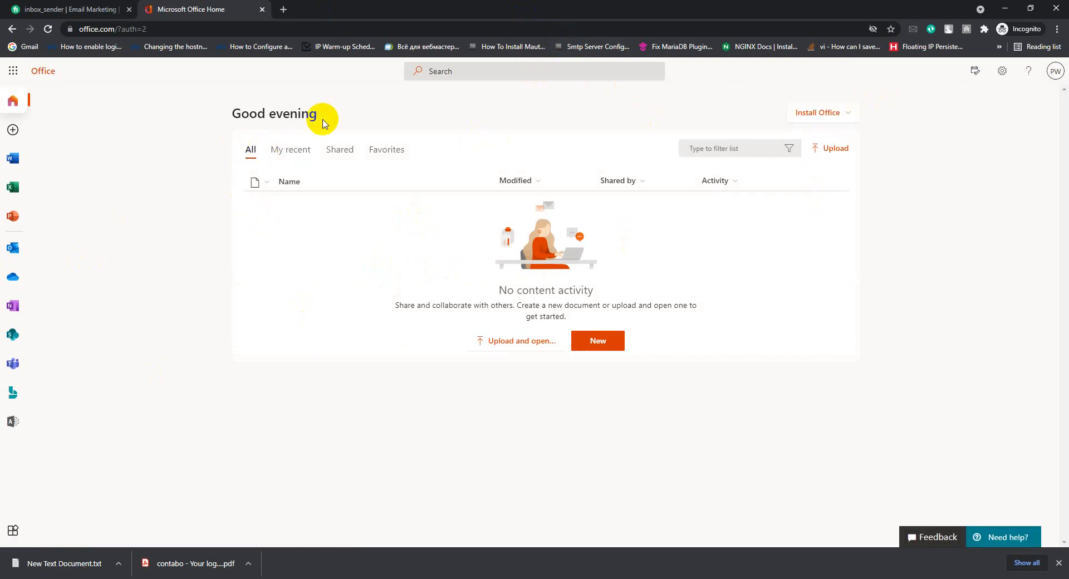
{"action": "left_click", "coordinate": [851, 113]}
{"action": "left_click", "coordinate": [491, 112]}
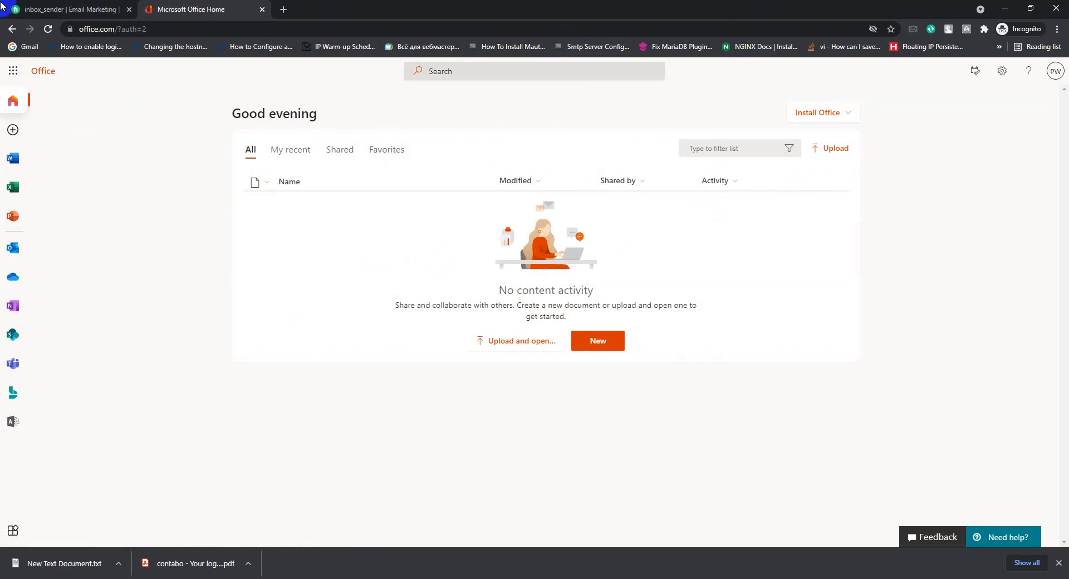
{"action": "left_click", "coordinate": [13, 423]}
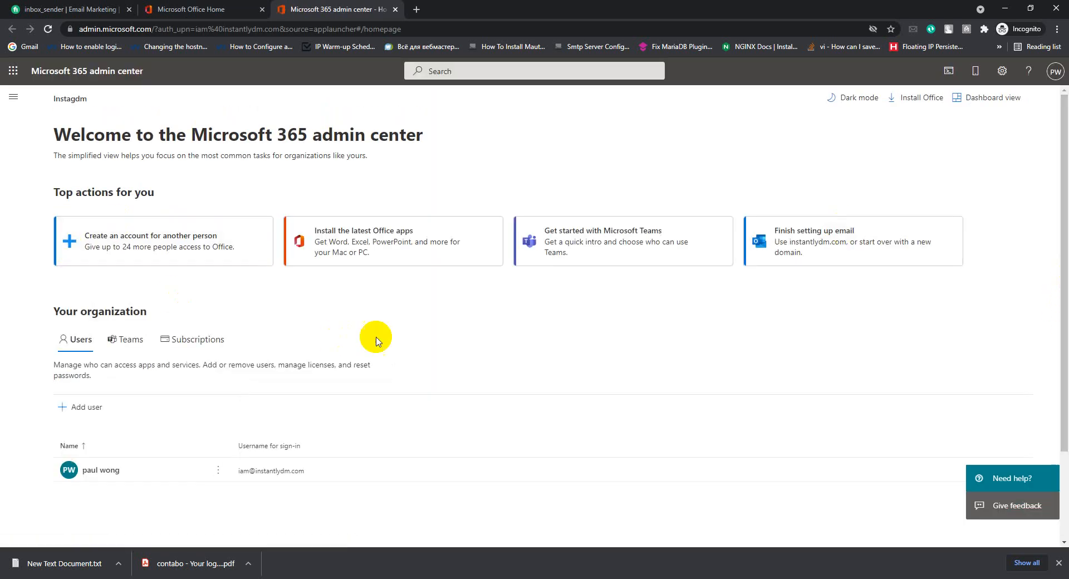
Go to Settings > Domains, where instantlydm.com shows Incomplete setup.
{"action": "scroll", "coordinate": [399, 326], "scroll_direction": "down", "scroll_amount": 2}
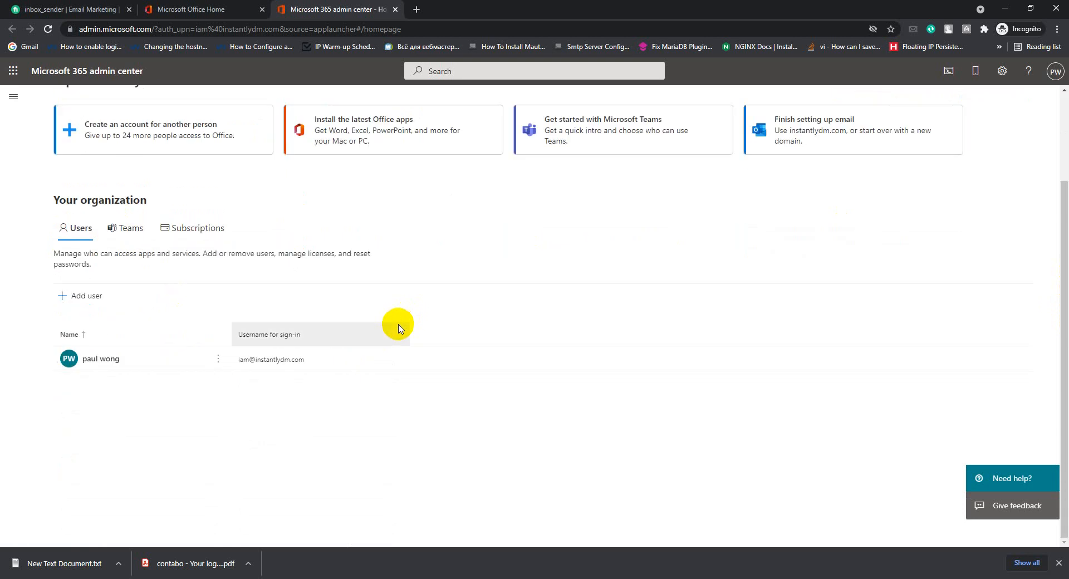
{"action": "scroll", "coordinate": [402, 331], "scroll_direction": "up", "scroll_amount": 2}
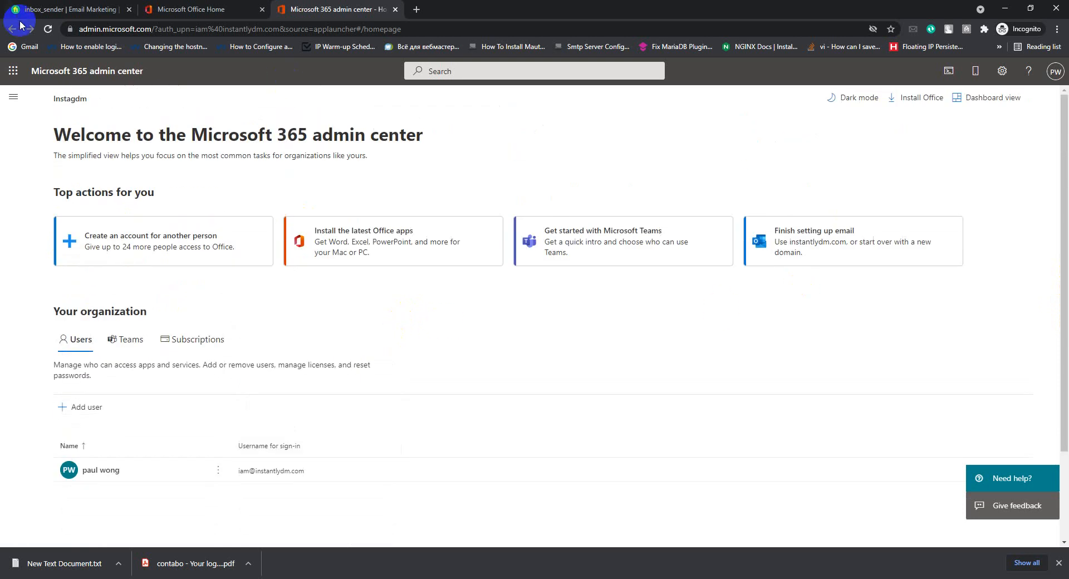
{"action": "left_click", "coordinate": [17, 99]}
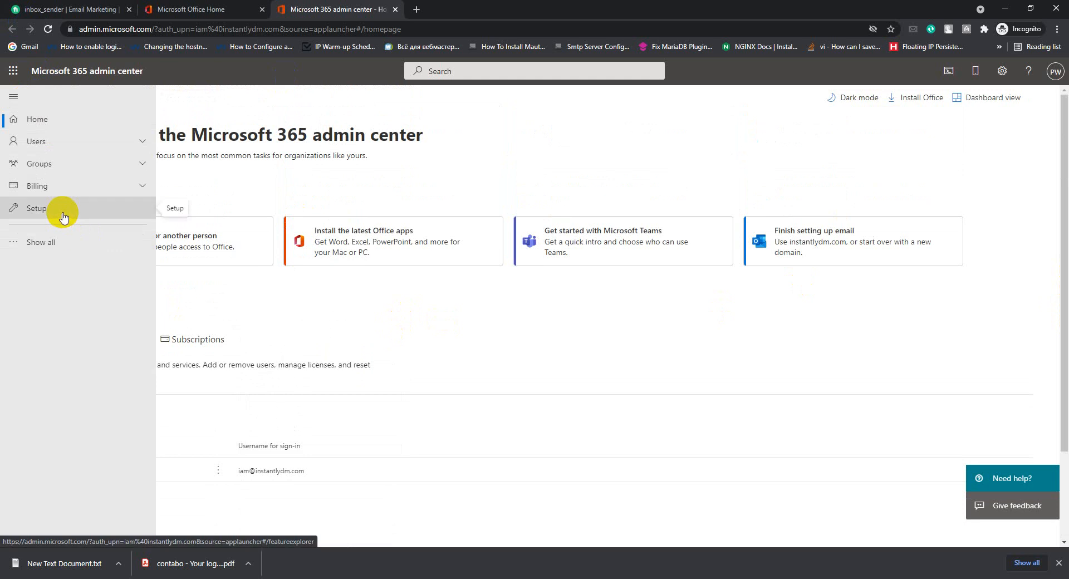
{"action": "left_click", "coordinate": [51, 240]}
{"action": "scroll", "coordinate": [97, 287], "scroll_direction": "down", "scroll_amount": 1}
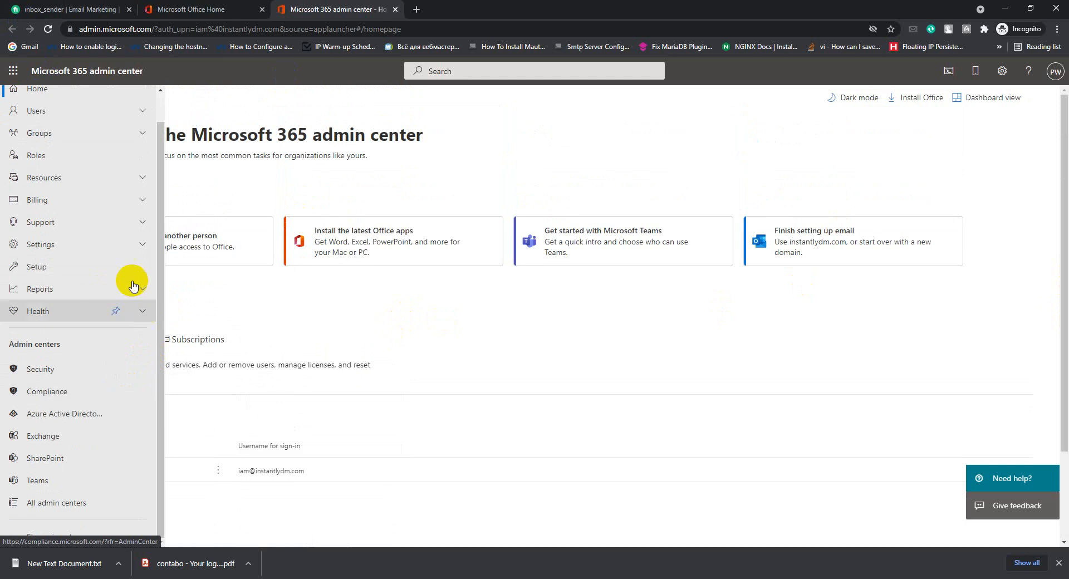
{"action": "left_click", "coordinate": [138, 248]}
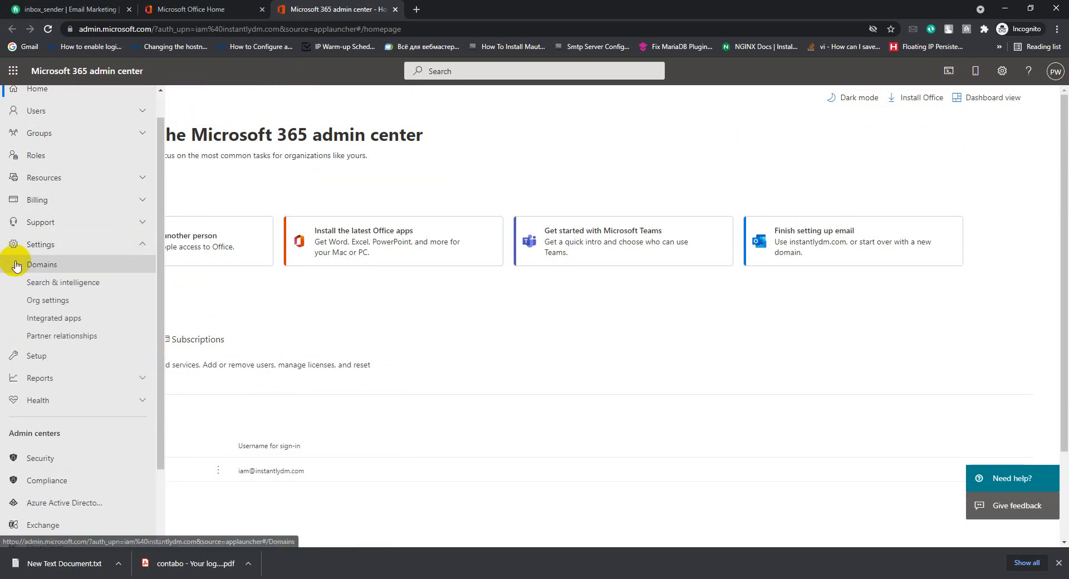
{"action": "left_click", "coordinate": [34, 265]}
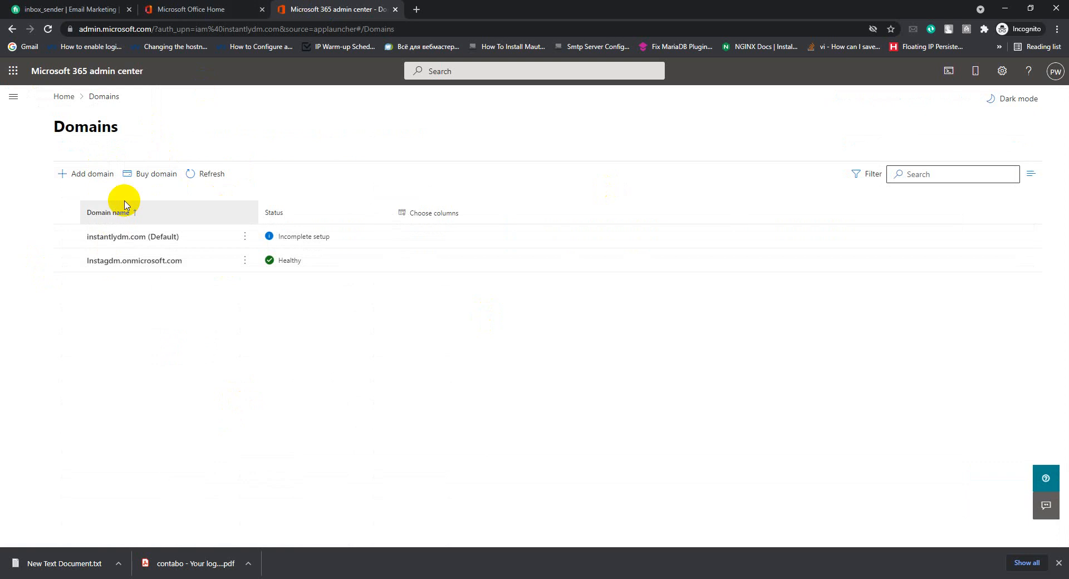
Resume instantlydm.com setup with your own DNS records, reveal the expected MX record, and switch to Namecheap.
{"action": "left_click", "coordinate": [111, 239]}
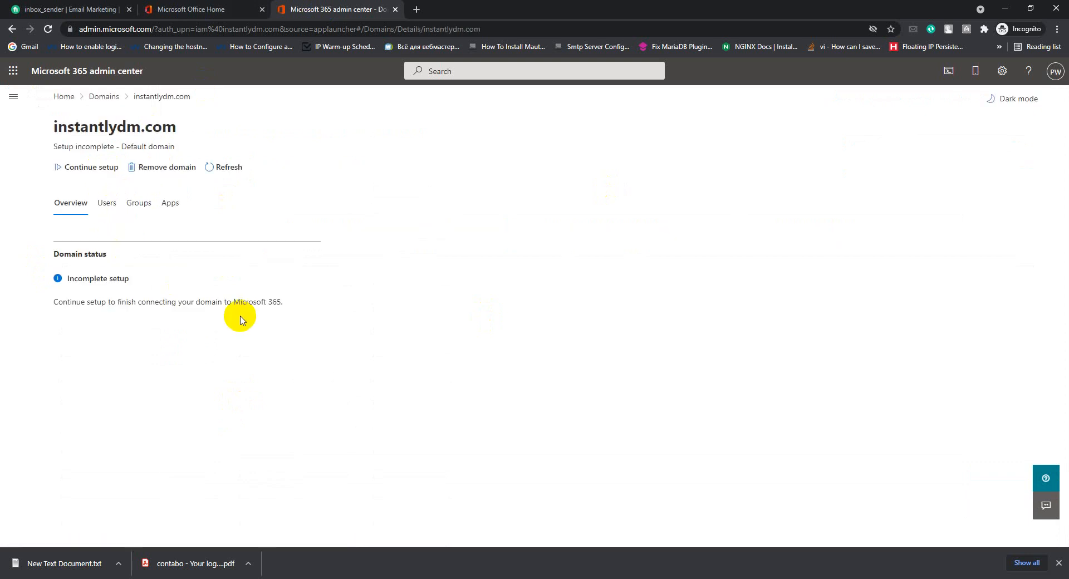
{"action": "left_click", "coordinate": [80, 170]}
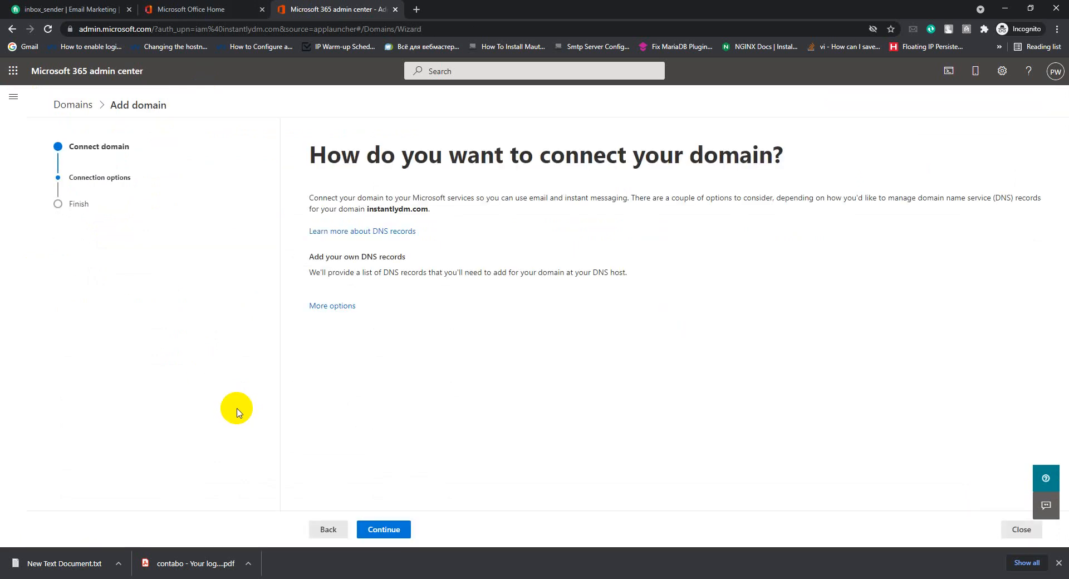
{"action": "left_click", "coordinate": [377, 535]}
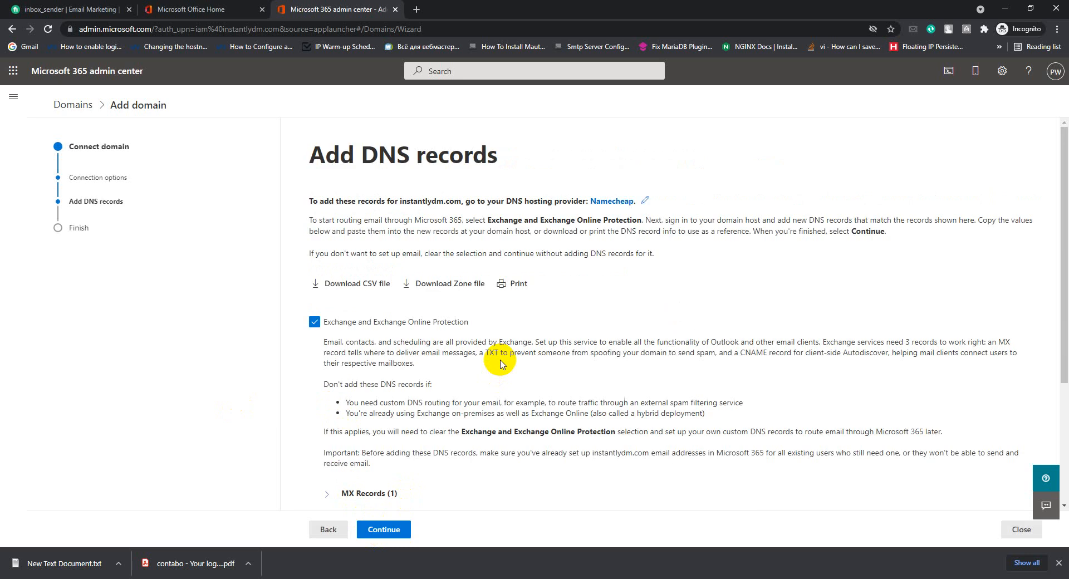
{"action": "scroll", "coordinate": [500, 363], "scroll_direction": "down", "scroll_amount": 3}
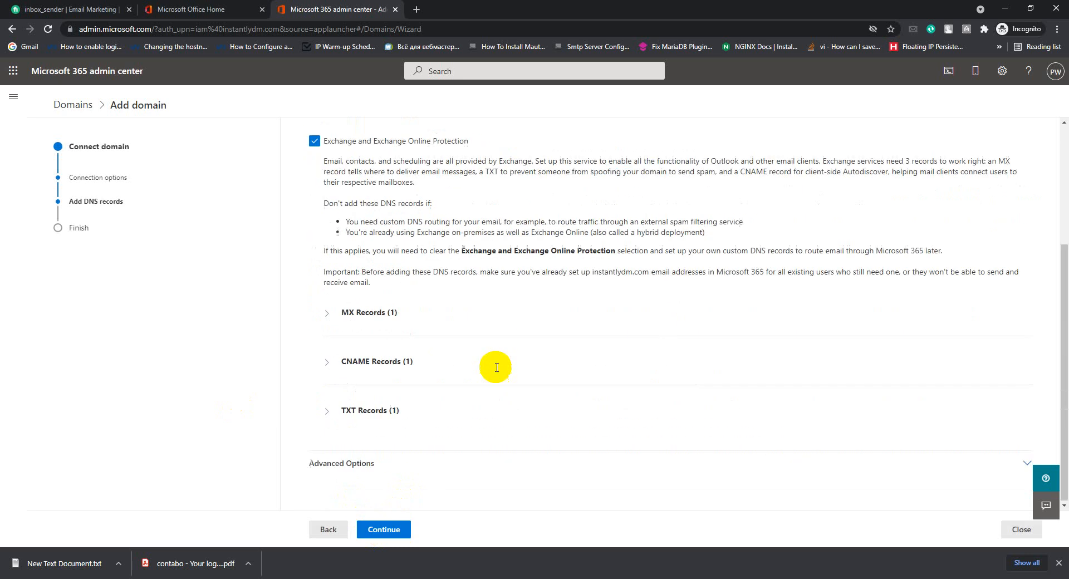
{"action": "left_click", "coordinate": [329, 316]}
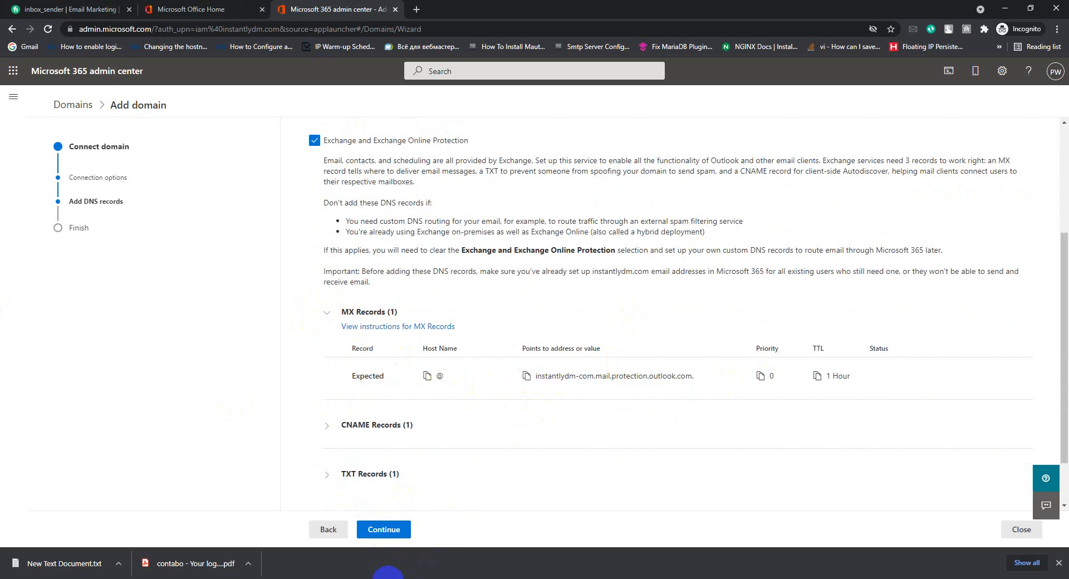
{"action": "left_click", "coordinate": [394, 578]}
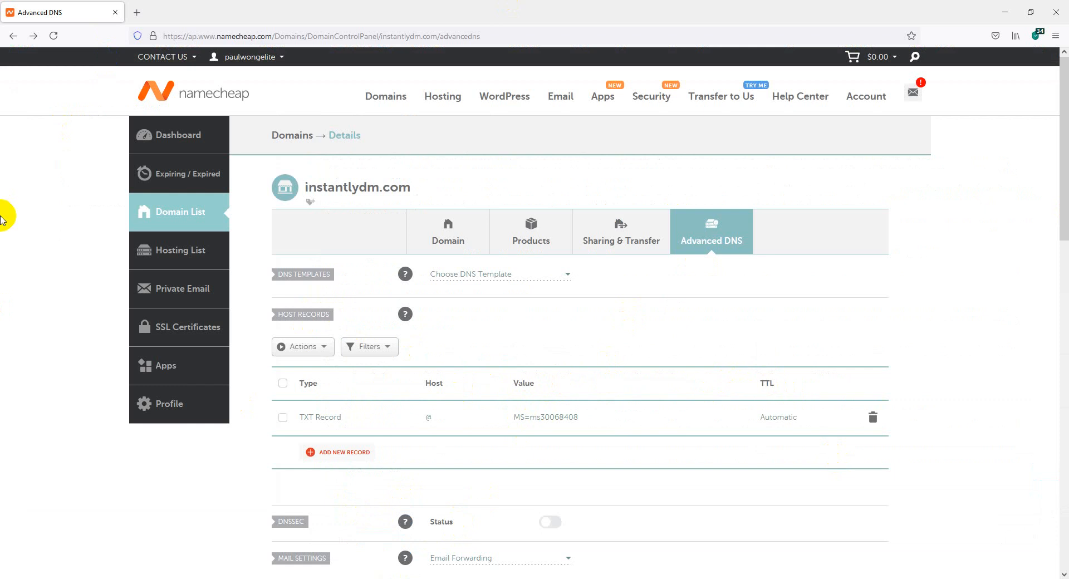
In Namecheap, add a new host record and switch Mail Settings to Custom MX.
{"action": "scroll", "coordinate": [769, 259], "scroll_direction": "down", "scroll_amount": 3}
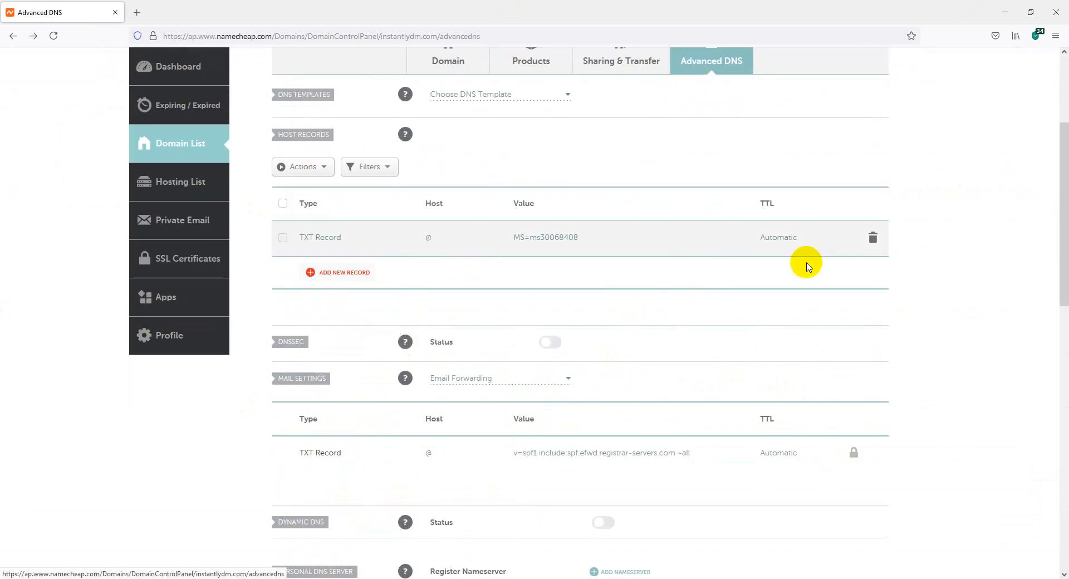
{"action": "left_click", "coordinate": [327, 271]}
{"action": "left_click_drag", "start_coordinate": [406, 255], "coordinate": [410, 298]}
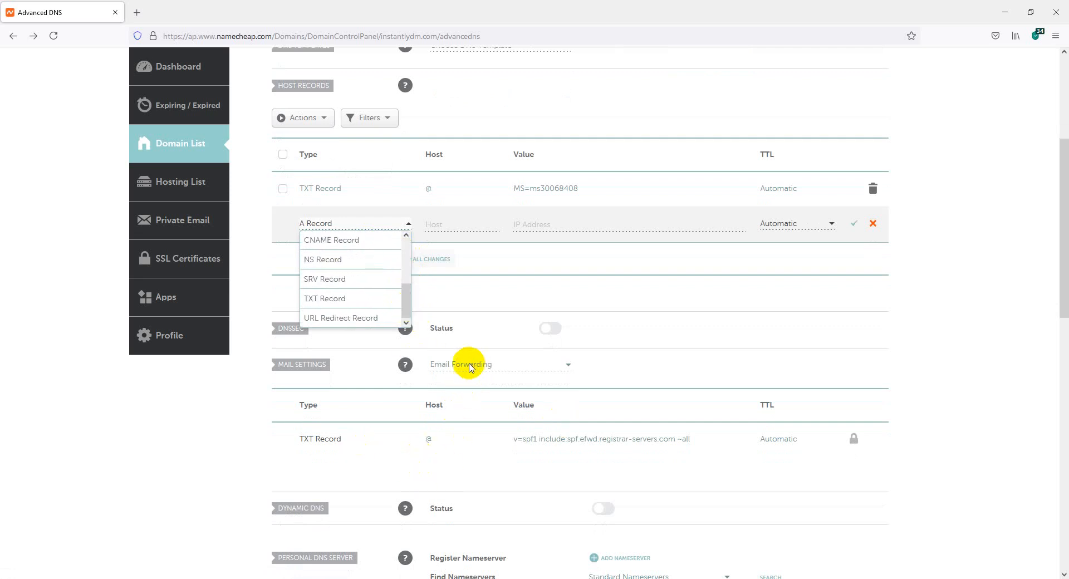
{"action": "left_click", "coordinate": [466, 365]}
{"action": "left_click", "coordinate": [469, 366]}
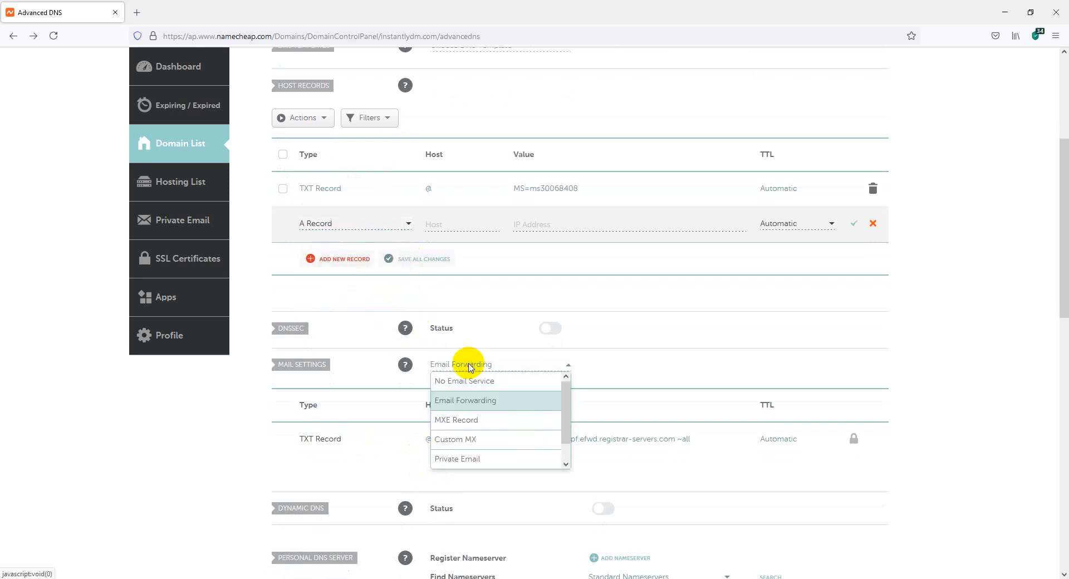
{"action": "left_click", "coordinate": [455, 439]}
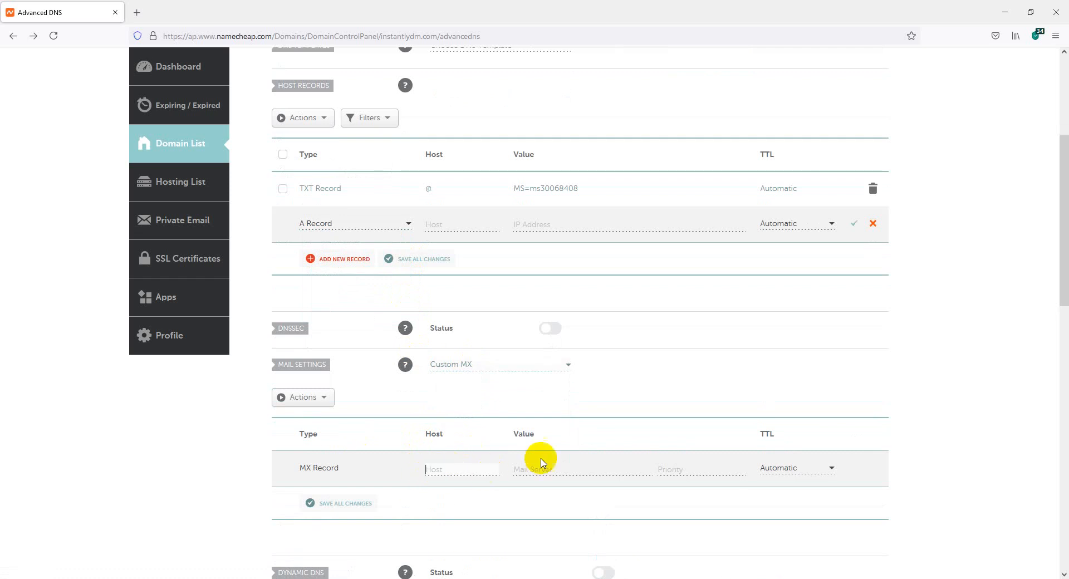
{"action": "left_click", "coordinate": [461, 473]}
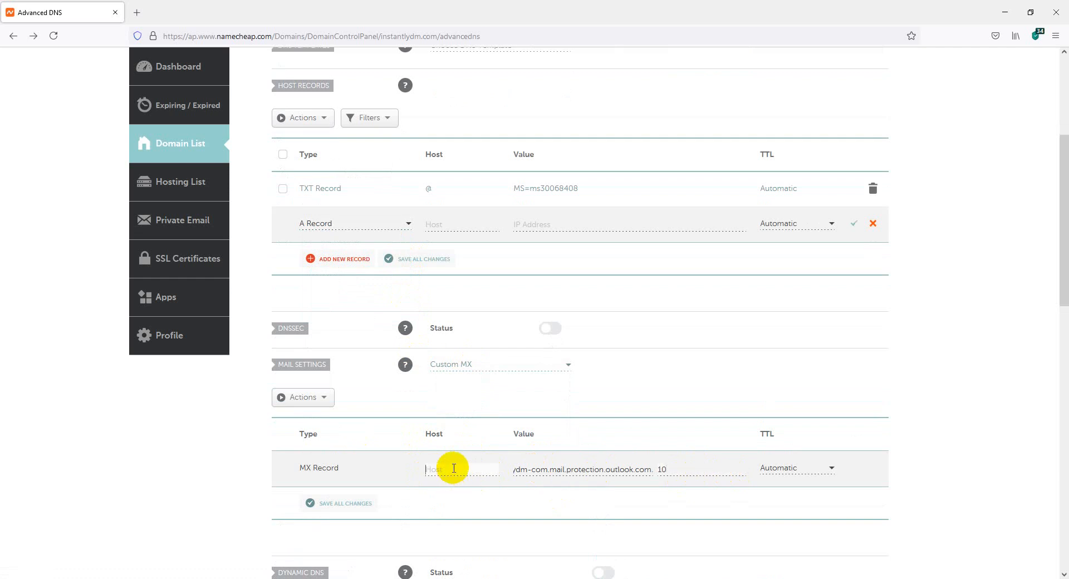
Save the @ MX record pointing to instantlydm-com.mail.protection.outlook.com with priority 10.
{"action": "mouse_move", "coordinate": [419, 578]}
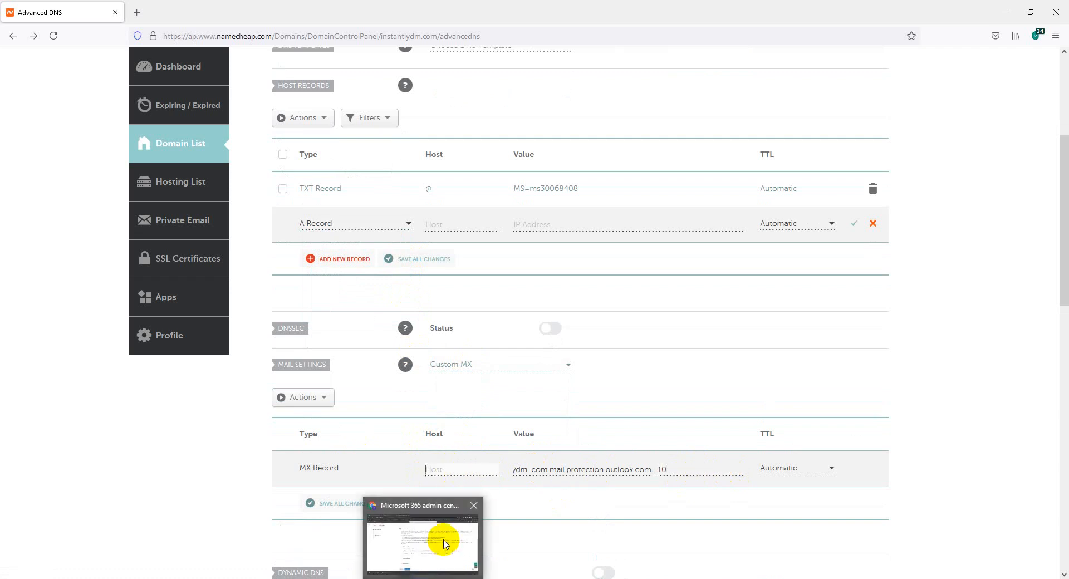
{"action": "left_click", "coordinate": [441, 537]}
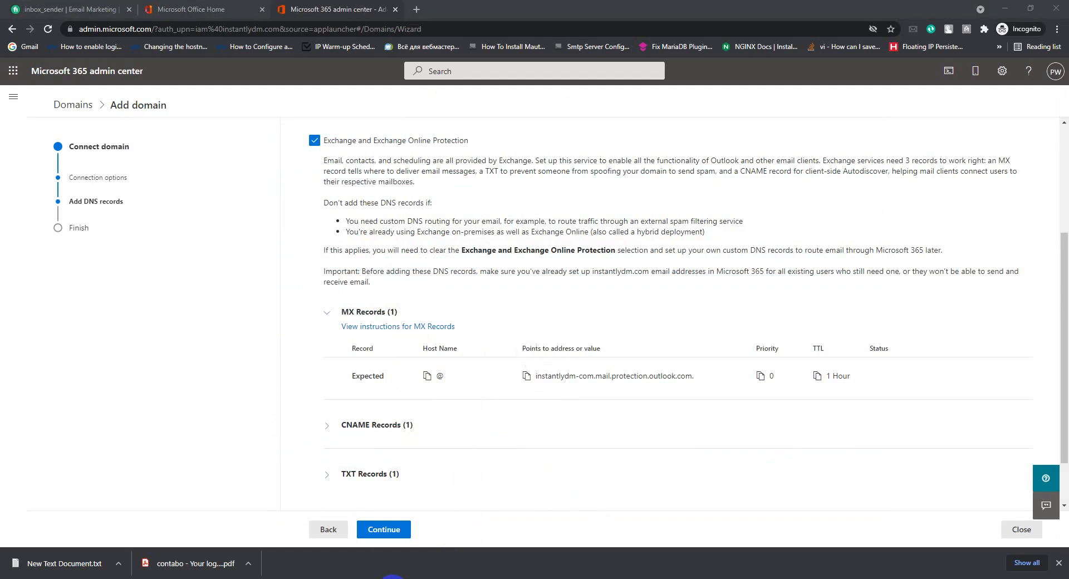
{"action": "left_click", "coordinate": [424, 495]}
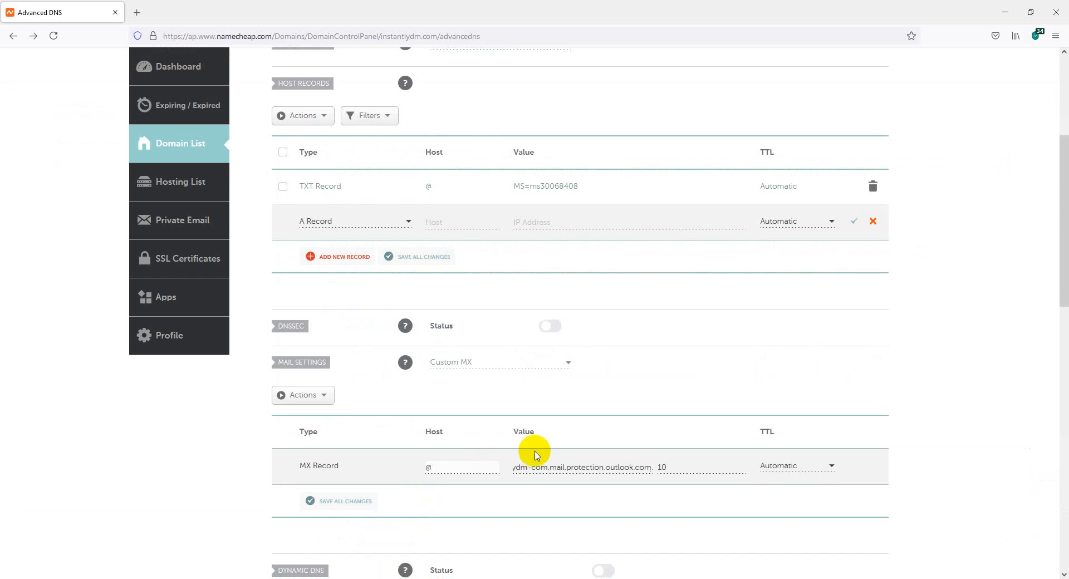
{"action": "scroll", "coordinate": [536, 444], "scroll_direction": "down", "scroll_amount": 6}
{"action": "left_click", "coordinate": [347, 128]}
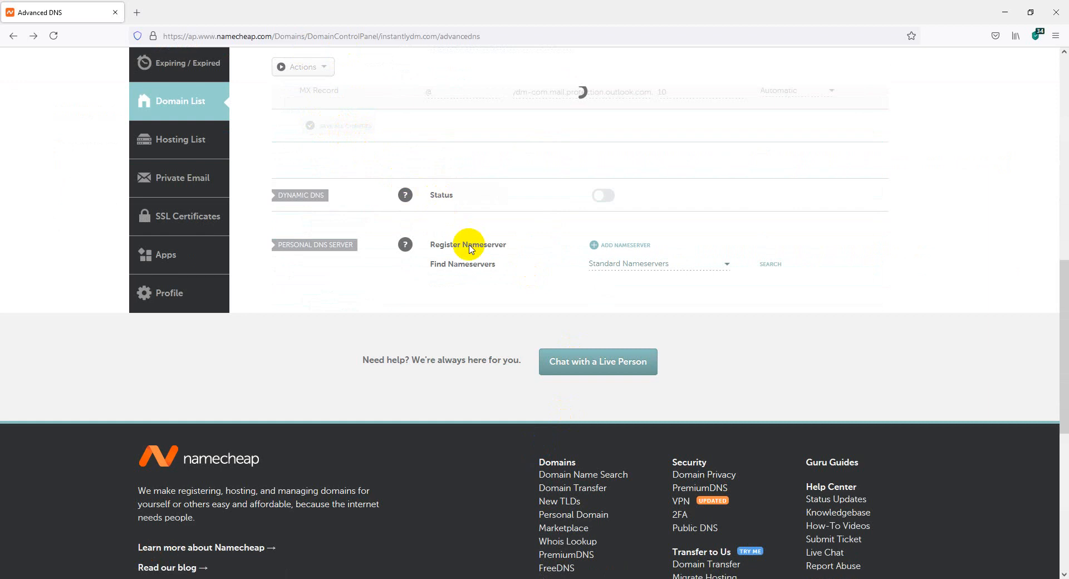
Back in the Microsoft 365 wizard, expand the expected CNAME record values.
{"action": "scroll", "coordinate": [468, 267], "scroll_direction": "up", "scroll_amount": 3}
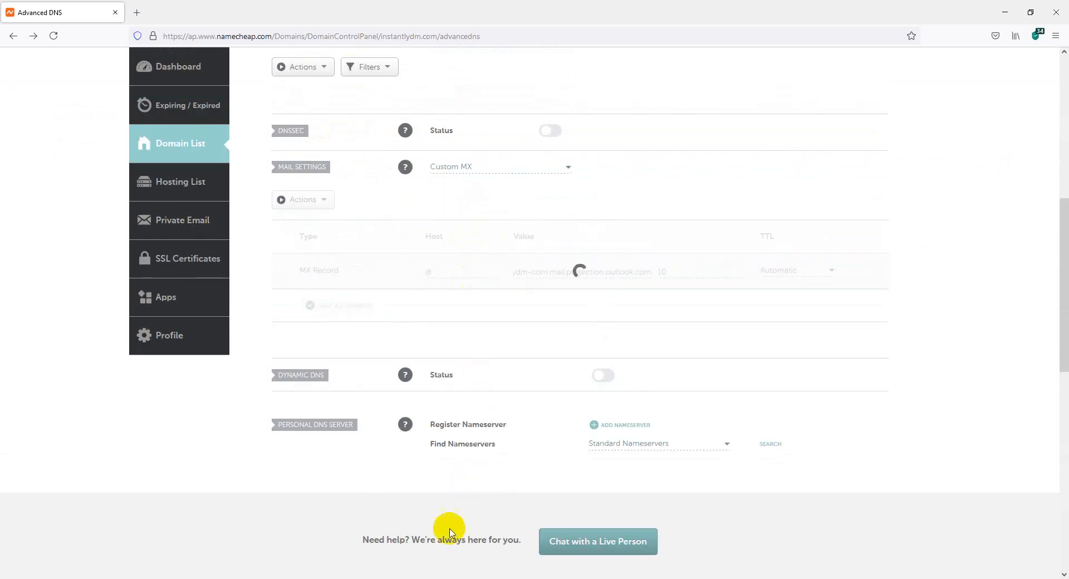
{"action": "mouse_move", "coordinate": [432, 576]}
{"action": "left_click", "coordinate": [424, 539]}
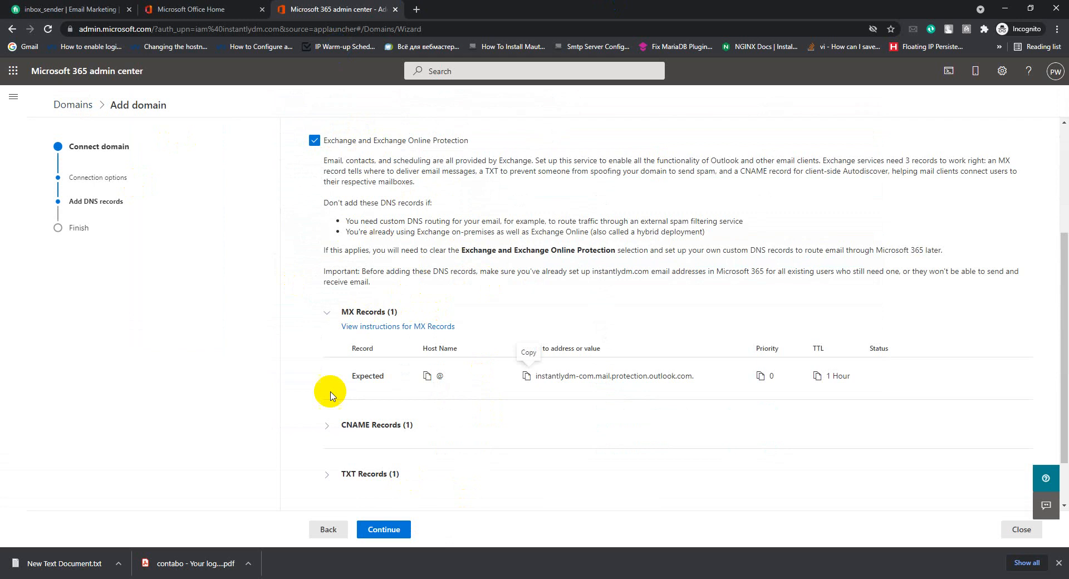
{"action": "left_click", "coordinate": [333, 432]}
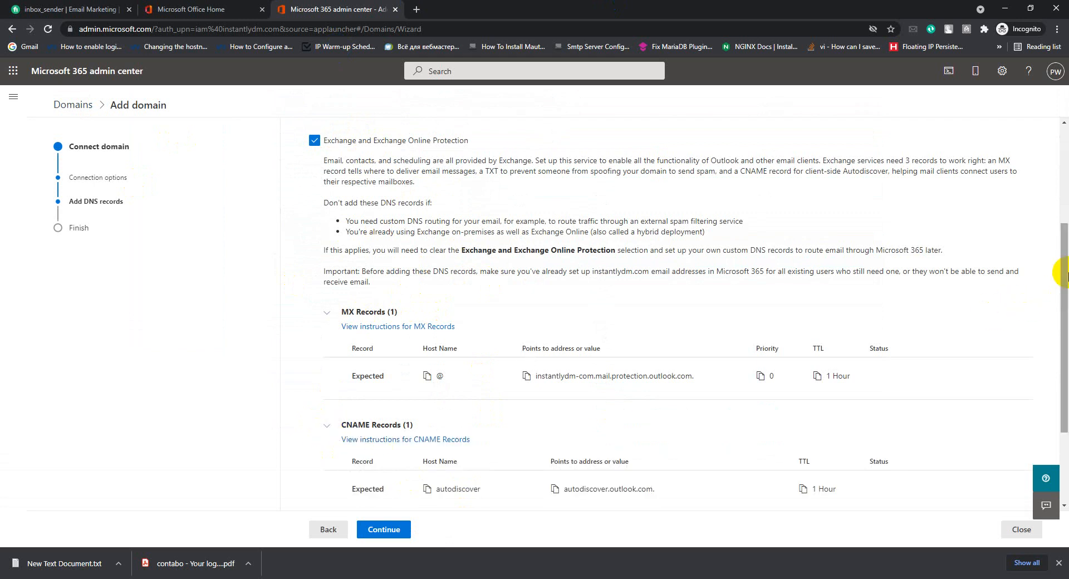
{"action": "scroll", "coordinate": [1060, 279], "scroll_direction": "down", "scroll_amount": 2}
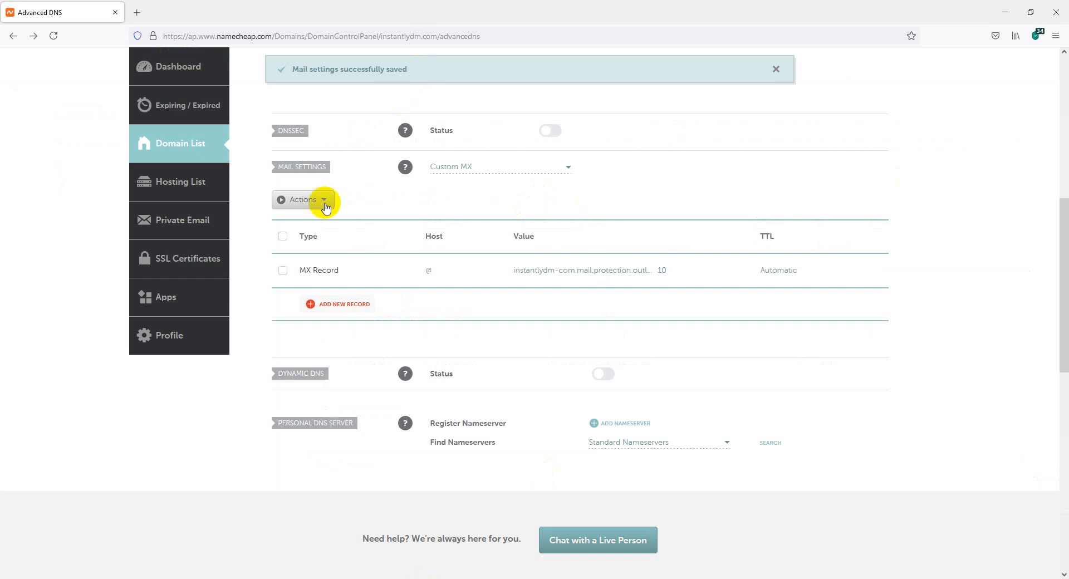
{"action": "scroll", "coordinate": [367, 198], "scroll_direction": "up", "scroll_amount": 3}
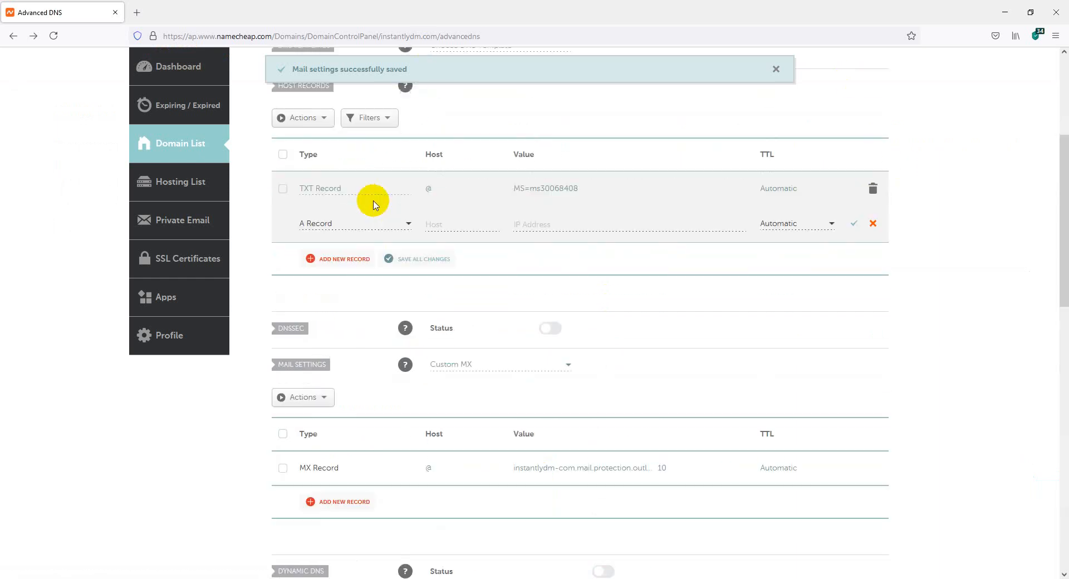
Add and save a CNAME record with host autodiscover pointing to autodiscover.outlook.com.
{"action": "left_click", "coordinate": [355, 225]}
{"action": "scroll", "coordinate": [410, 269], "scroll_direction": "down", "scroll_amount": 3}
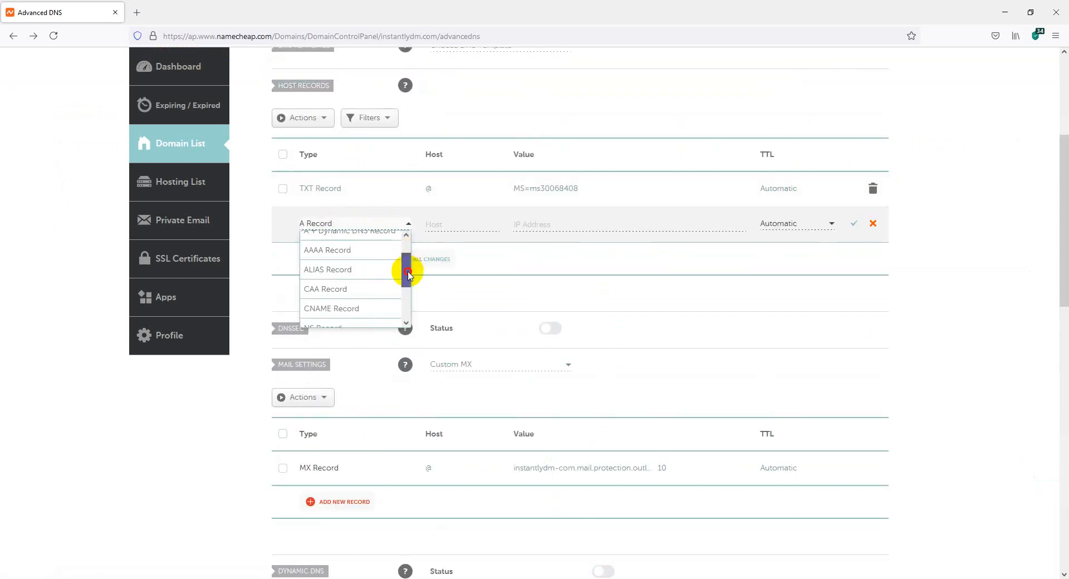
{"action": "left_click", "coordinate": [358, 290]}
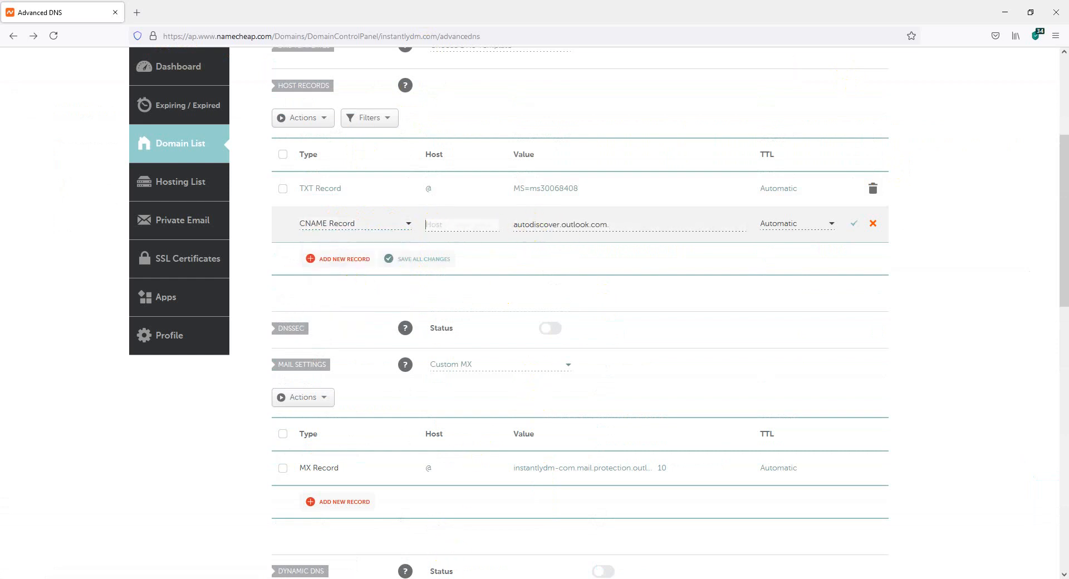
{"action": "left_click", "coordinate": [449, 578]}
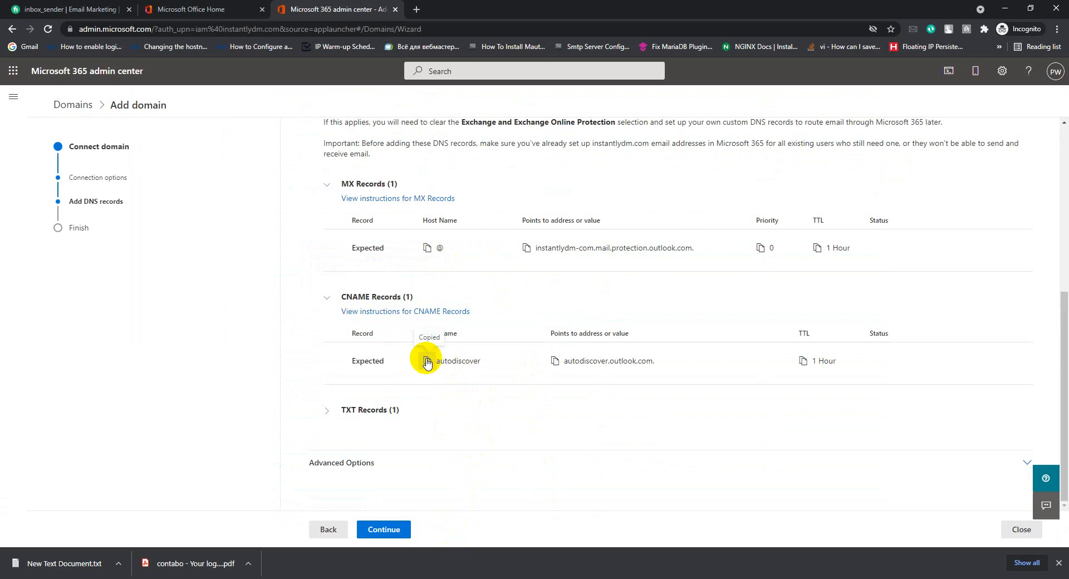
{"action": "left_click", "coordinate": [402, 576]}
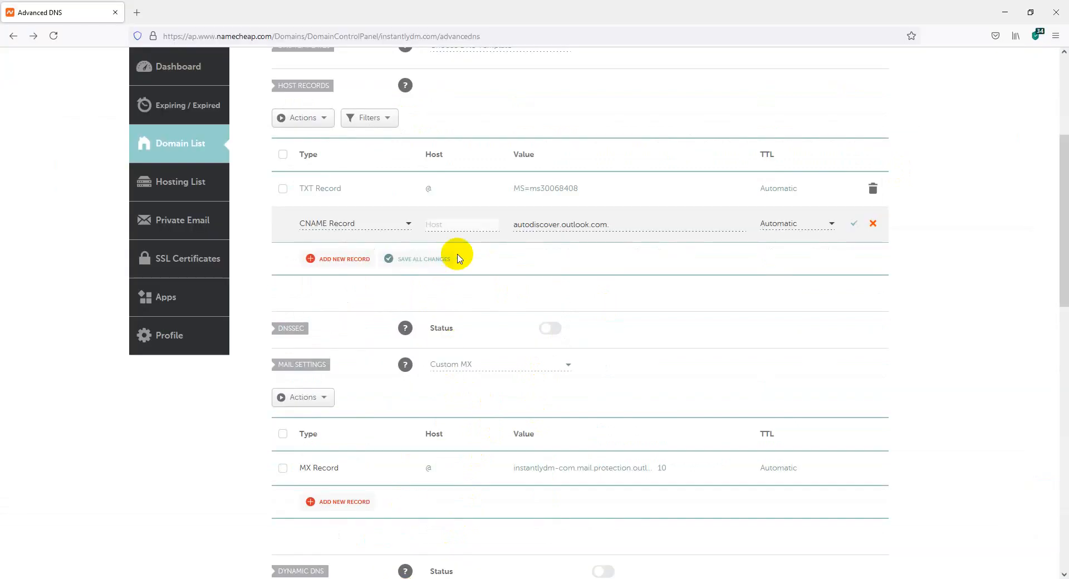
{"action": "type", "text": "autodiscover"}
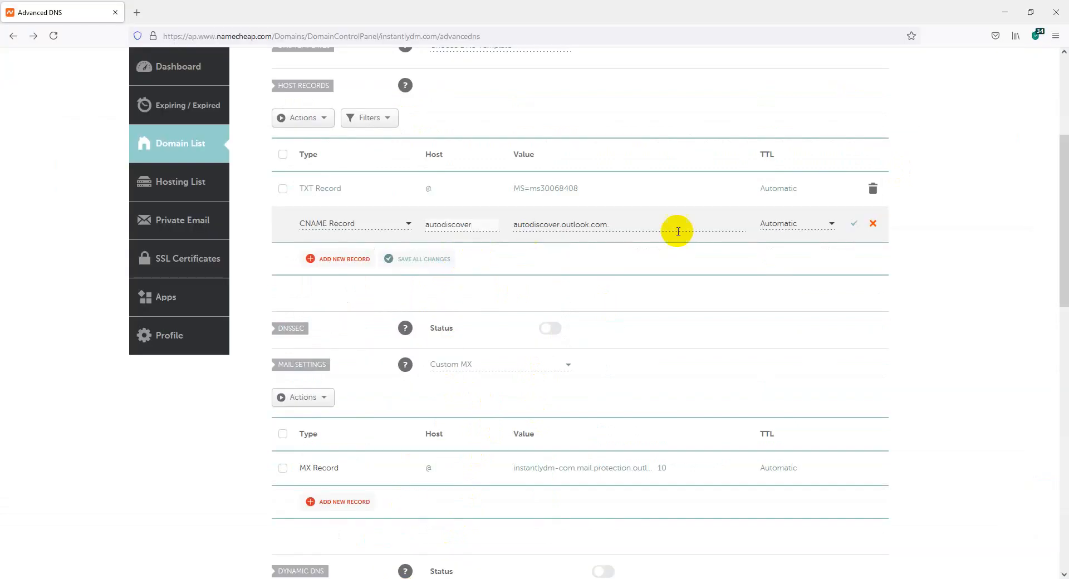
{"action": "left_click", "coordinate": [854, 226]}
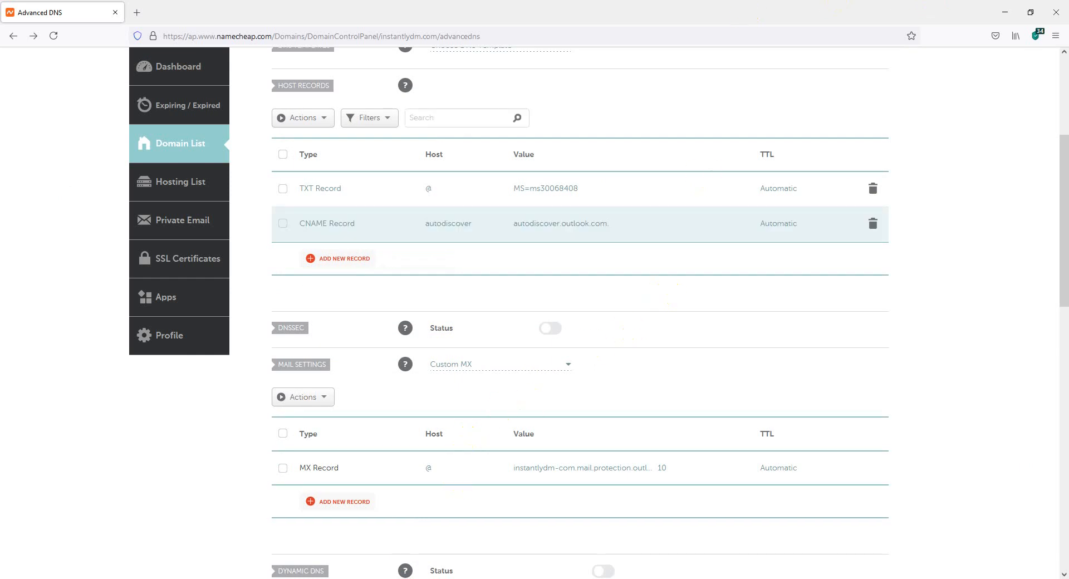
Look up the expected TXT record in the Microsoft 365 wizard, then return to Namecheap.
{"action": "left_click", "coordinate": [441, 549]}
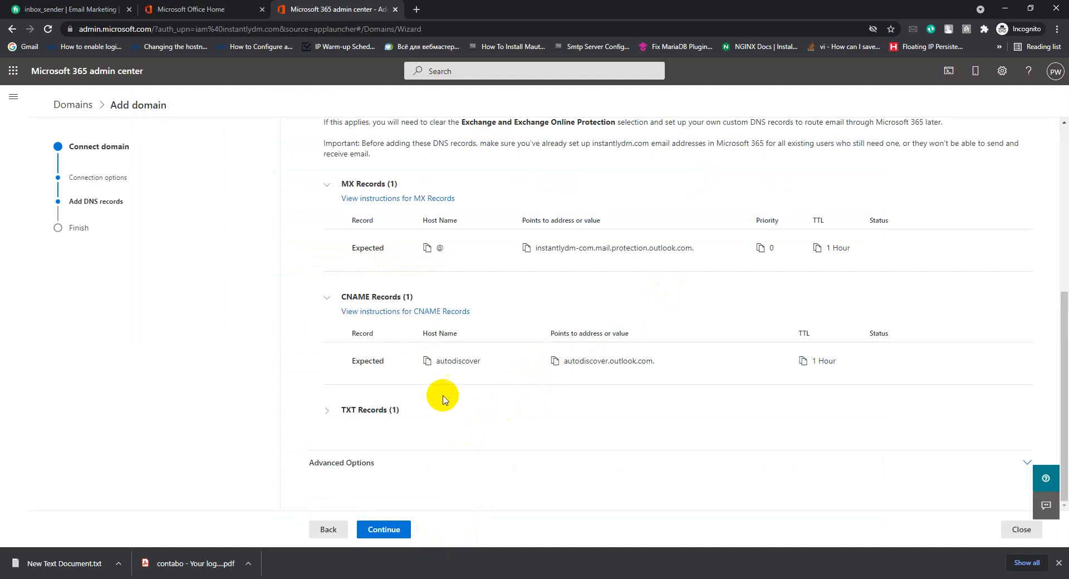
{"action": "left_click", "coordinate": [327, 411]}
{"action": "scroll", "coordinate": [434, 410], "scroll_direction": "down", "scroll_amount": 2}
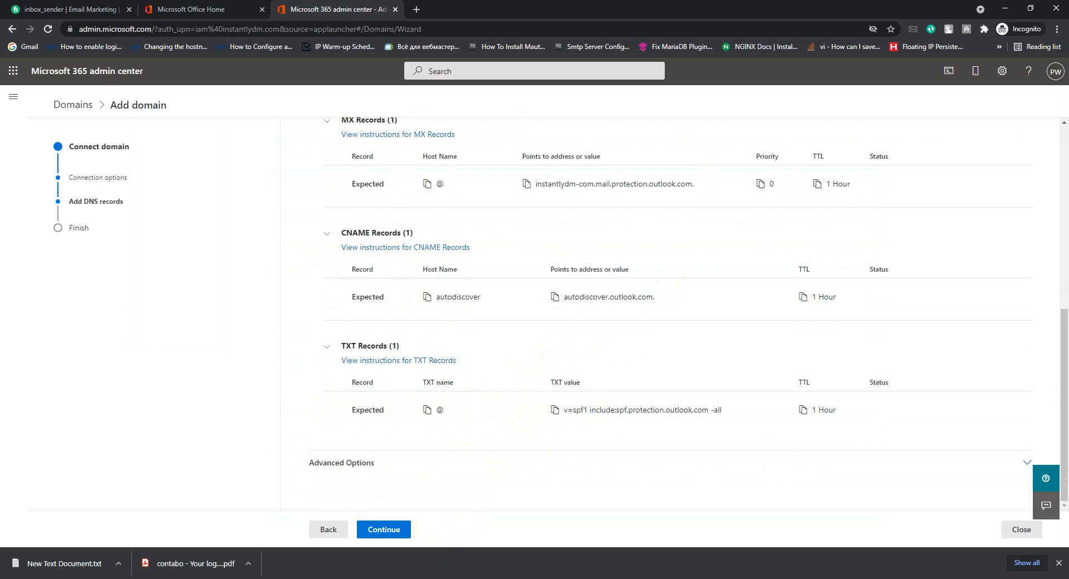
{"action": "left_click", "coordinate": [421, 552]}
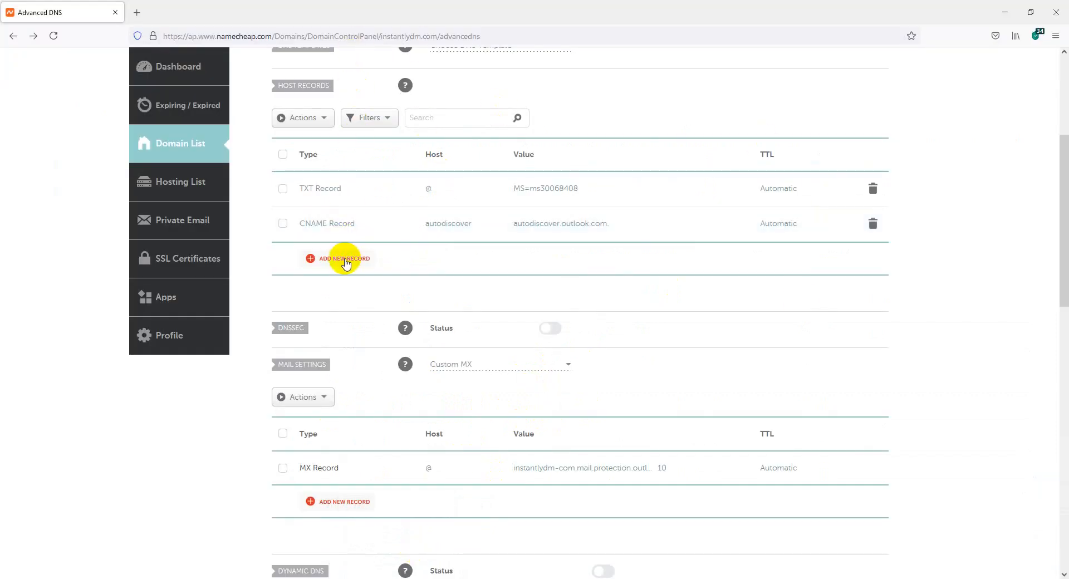
Add and save a TXT record at @ with value v=spf1 include:spf.protection.outlook.com -all.
{"action": "left_click", "coordinate": [344, 260]}
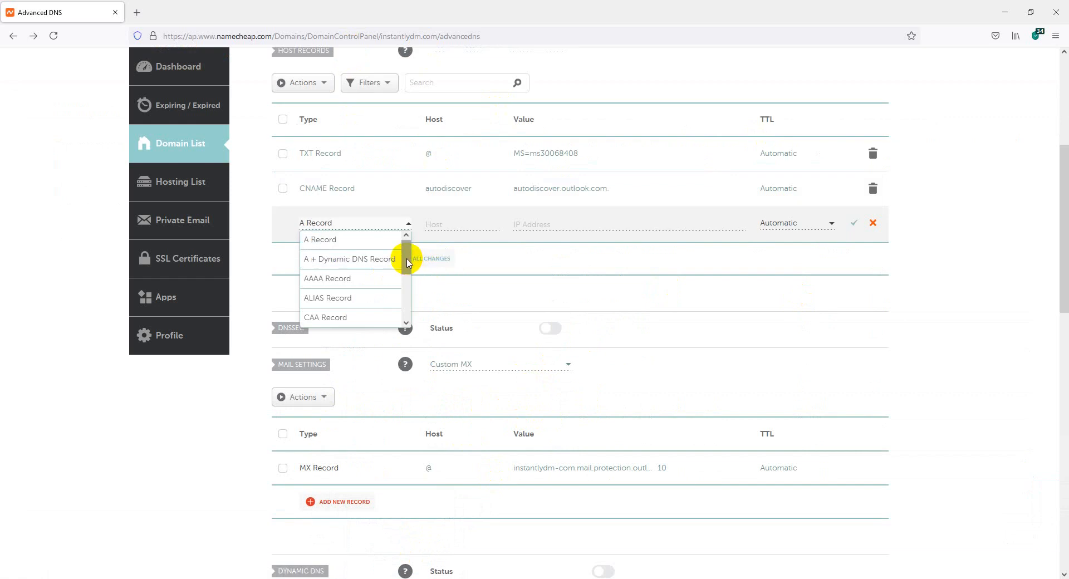
{"action": "left_click_drag", "start_coordinate": [408, 263], "coordinate": [383, 305]}
{"action": "left_click", "coordinate": [345, 299]}
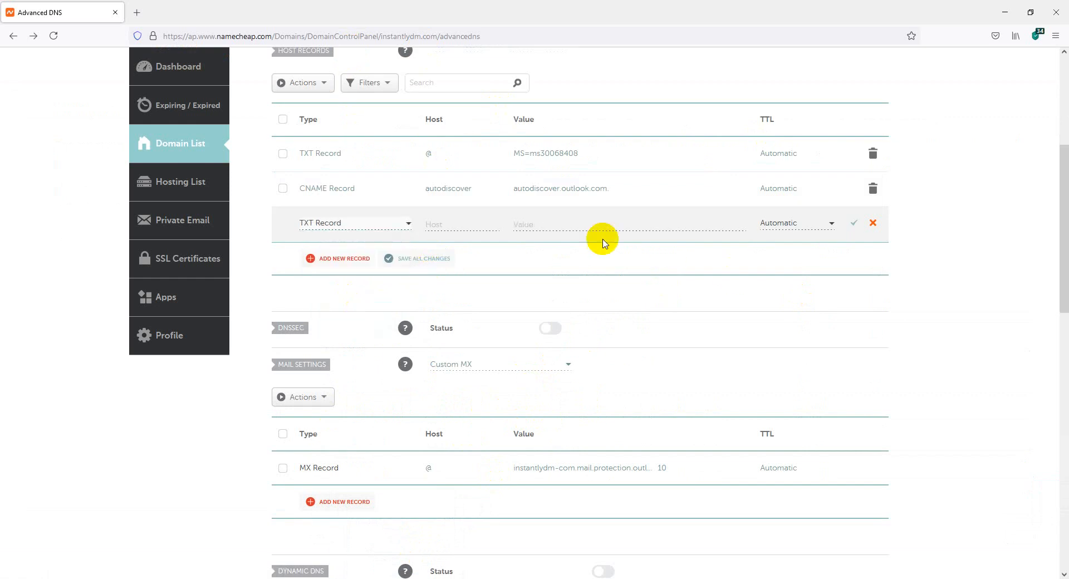
{"action": "left_click", "coordinate": [563, 223]}
{"action": "type", "text": "v=spf1 include:spf.protection.outlook.com -all"}
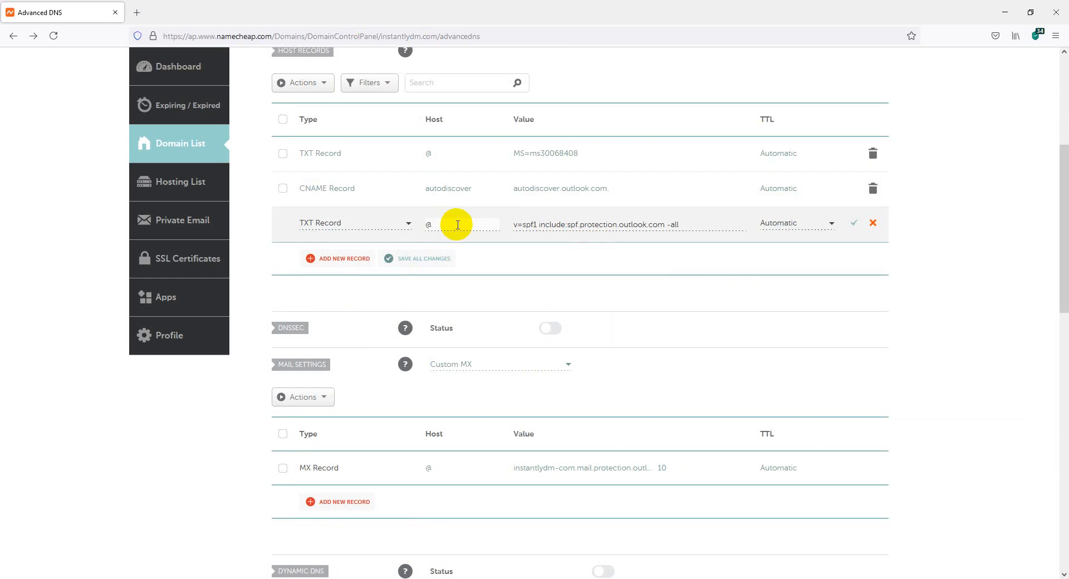
{"action": "left_click", "coordinate": [855, 226]}
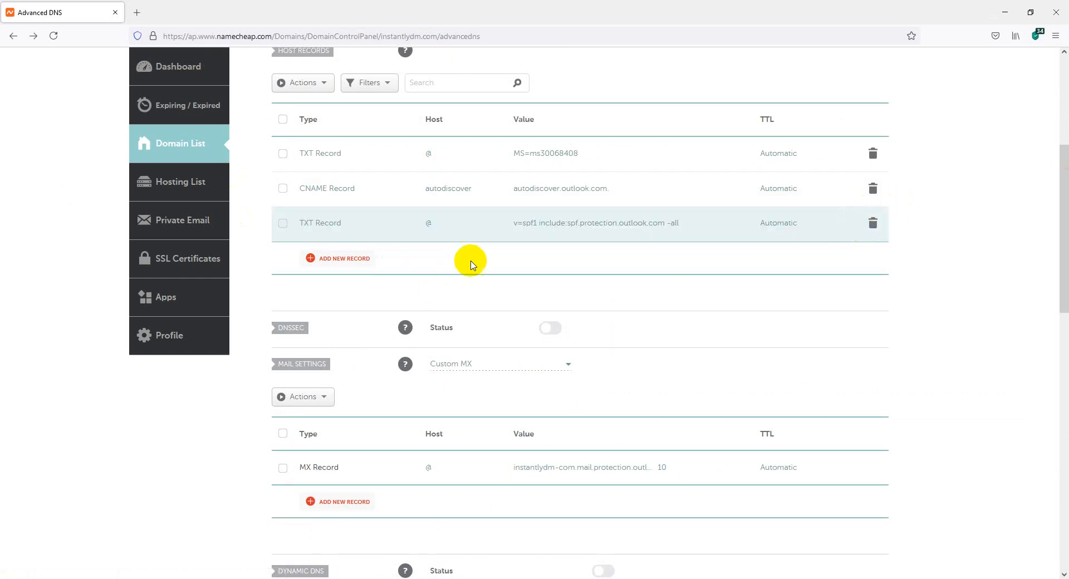
Check the saved SPF and autodiscover CNAME values, then return to the Microsoft 365 setup.
{"action": "left_click_drag", "start_coordinate": [550, 223], "coordinate": [482, 226]}
{"action": "left_click_drag", "start_coordinate": [628, 186], "coordinate": [477, 186]}
{"action": "left_click", "coordinate": [429, 188]}
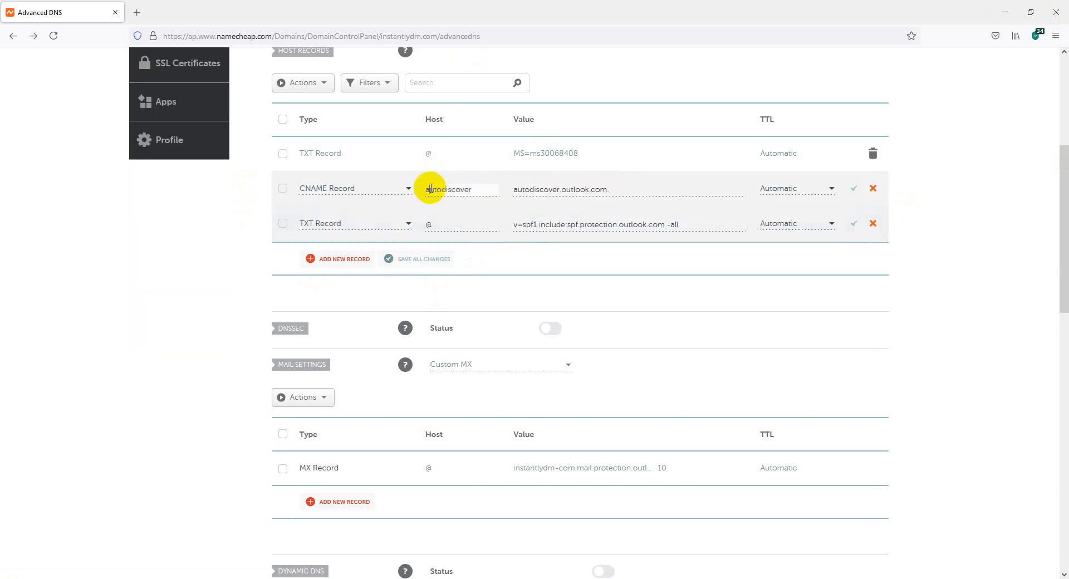
{"action": "scroll", "coordinate": [548, 301], "scroll_direction": "down", "scroll_amount": 3}
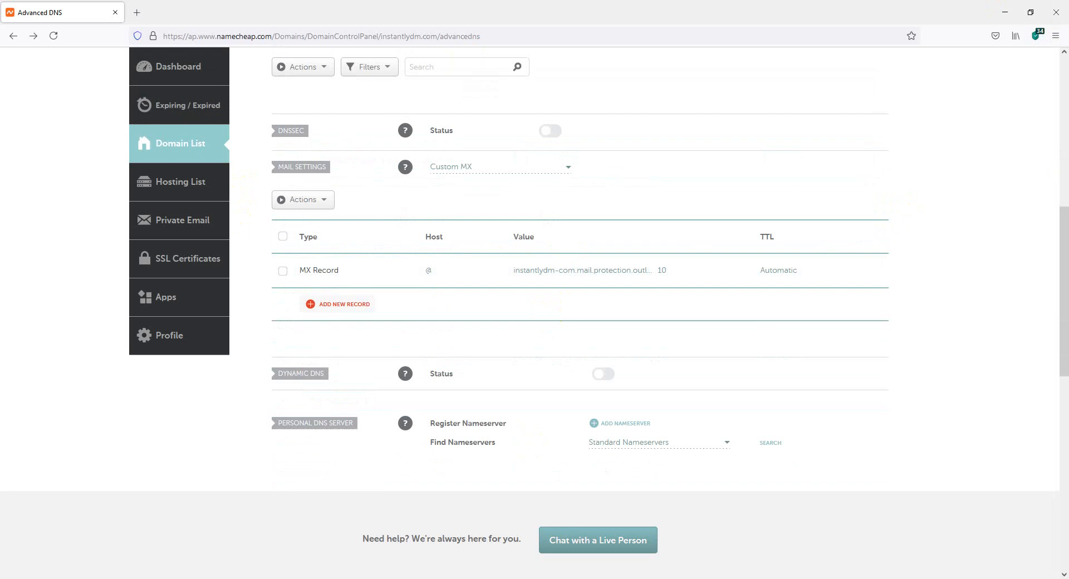
{"action": "mouse_move", "coordinate": [425, 576]}
{"action": "left_click", "coordinate": [436, 534]}
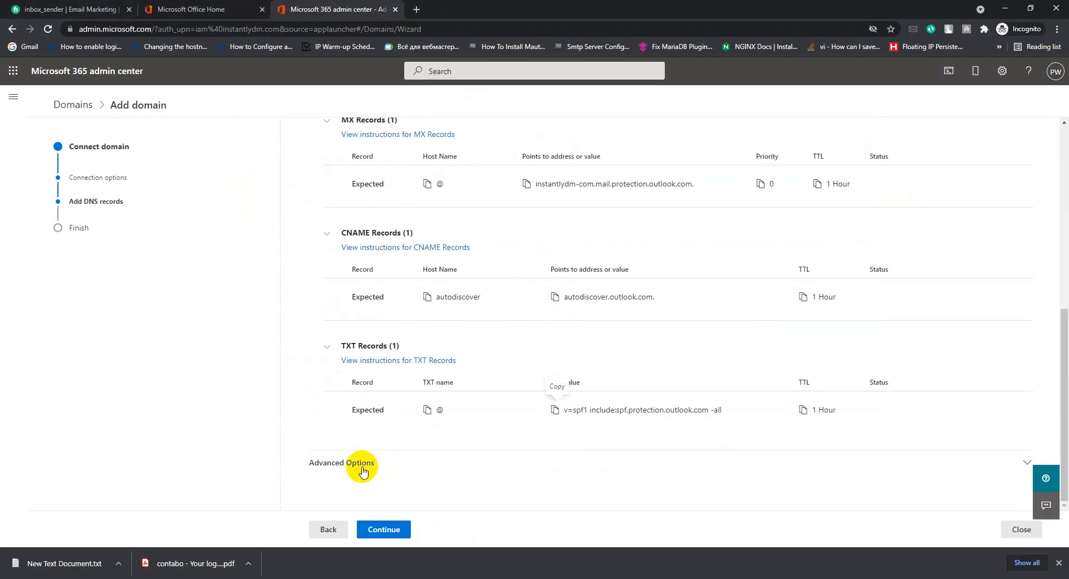
Run the DNS record check and finish the instantlydm.com setup wizard with Done.
{"action": "left_click", "coordinate": [373, 534]}
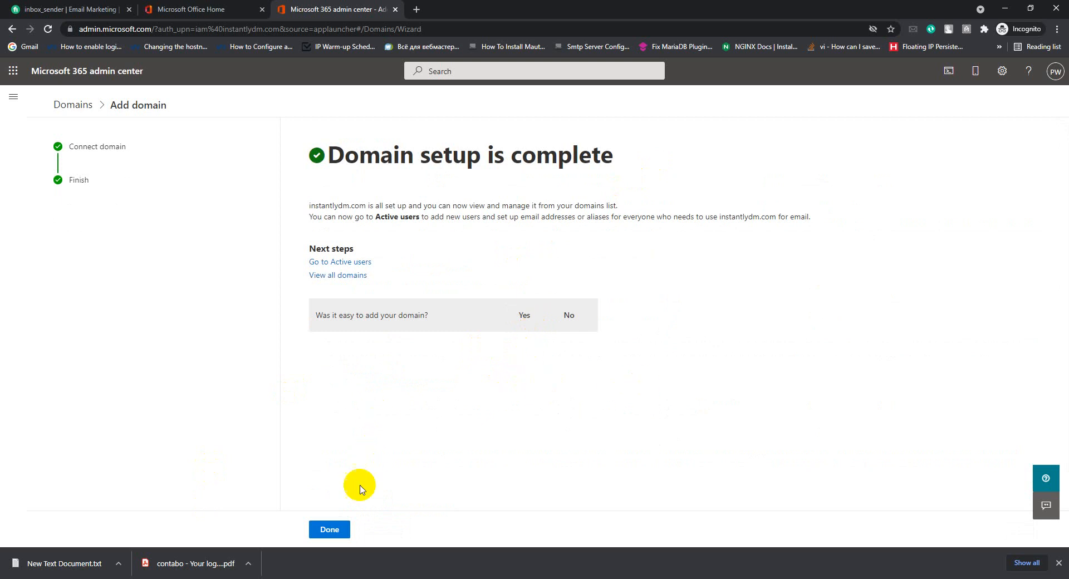
{"action": "left_click", "coordinate": [329, 530]}
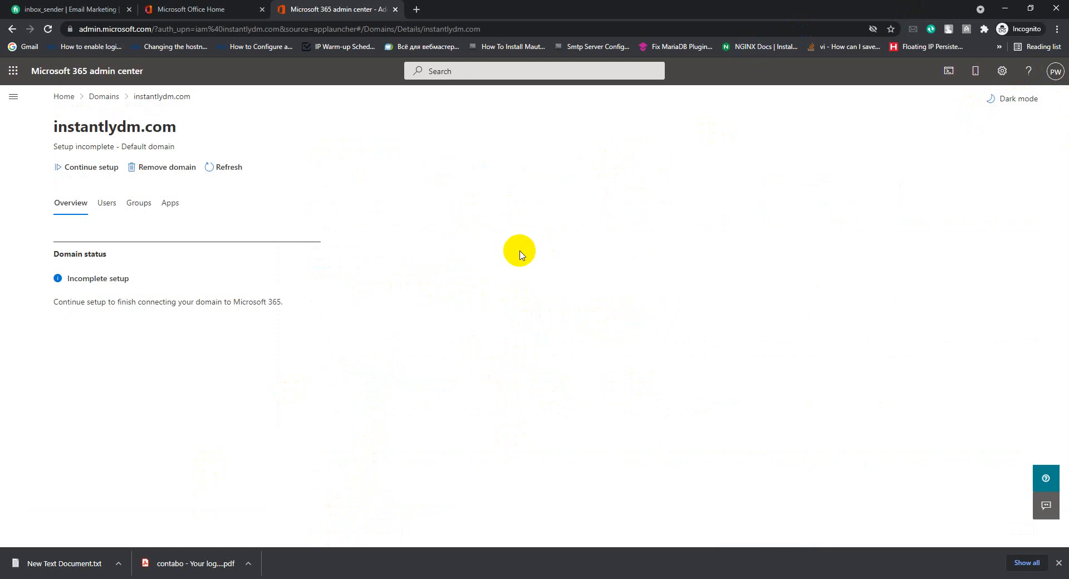
Open the Compliance center from the Admin centers section of the navigation menu.
{"action": "left_click", "coordinate": [8, 99]}
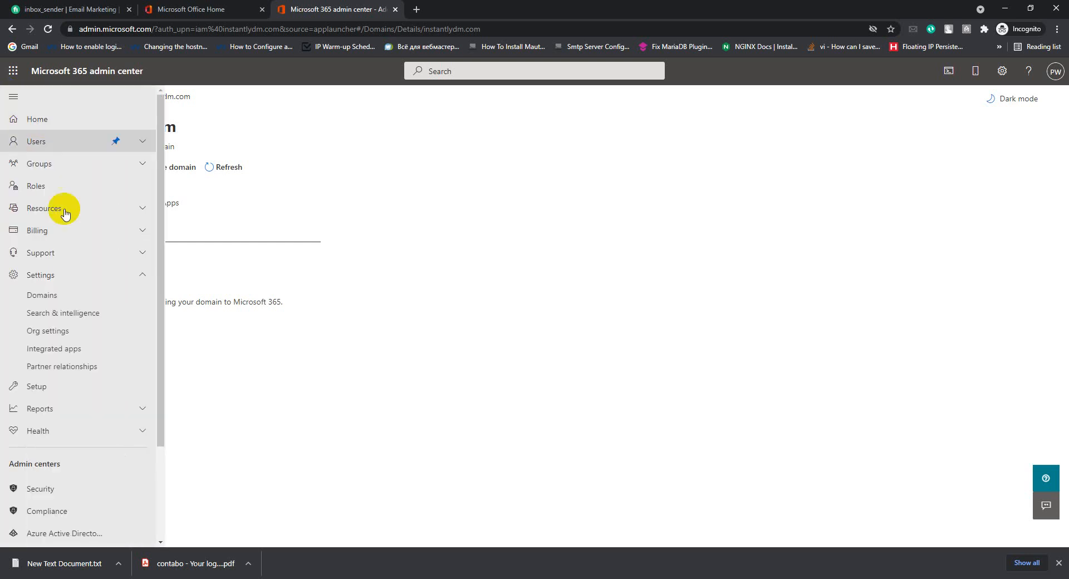
{"action": "scroll", "coordinate": [19, 289], "scroll_direction": "down", "scroll_amount": 3}
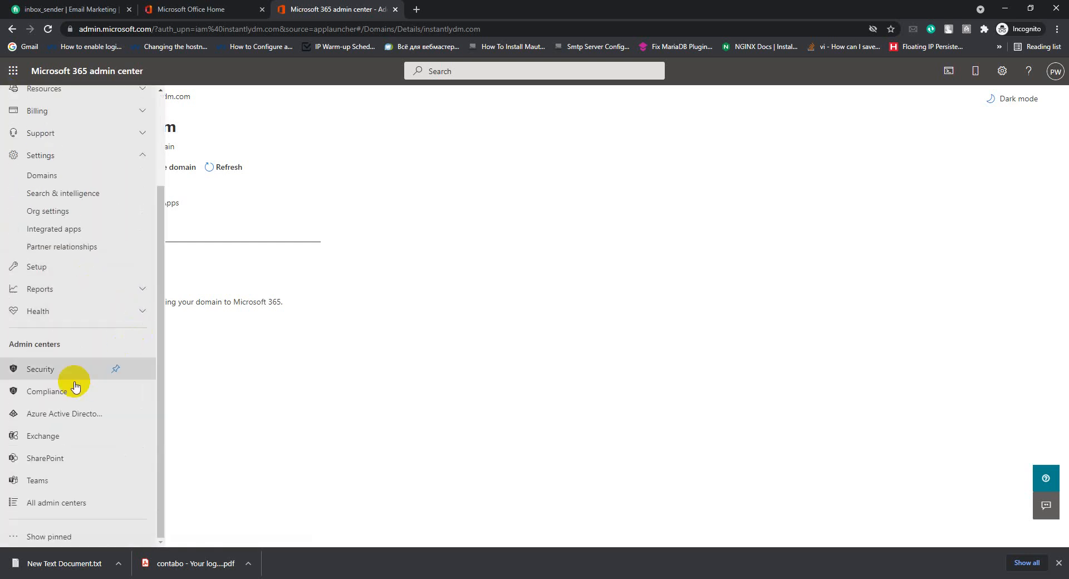
{"action": "left_click", "coordinate": [45, 394]}
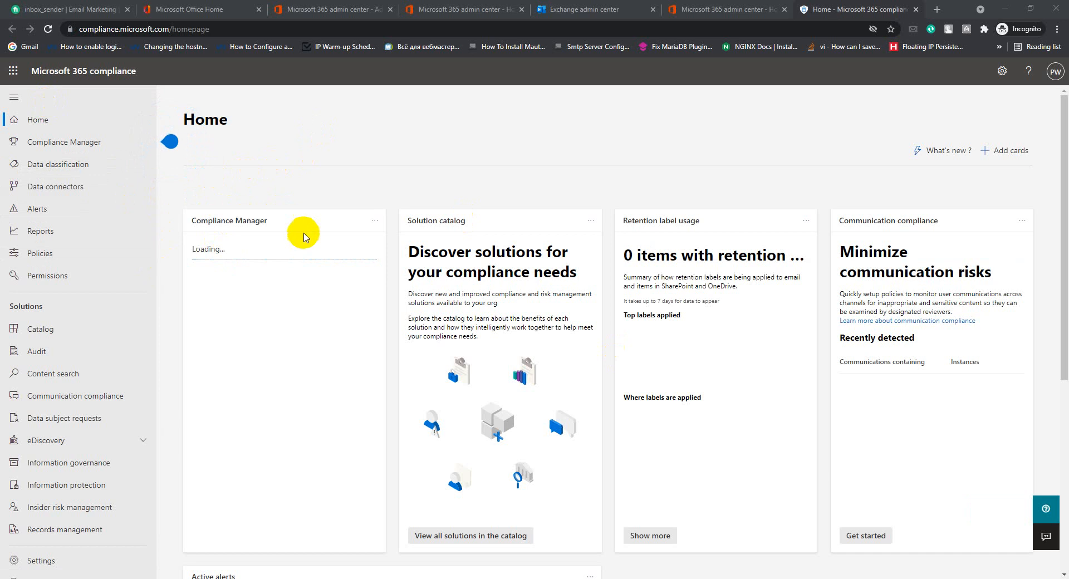
{"action": "scroll", "coordinate": [282, 300], "scroll_direction": "down", "scroll_amount": 6}
Step through and dismiss the Compliance Manager introduction tour.
{"action": "scroll", "coordinate": [283, 300], "scroll_direction": "up", "scroll_amount": 6}
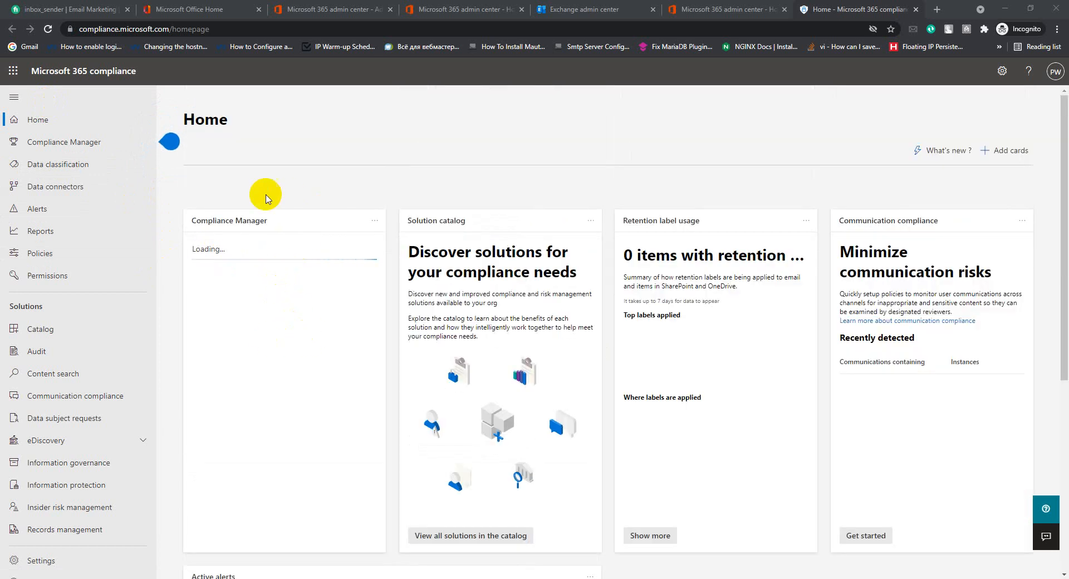
{"action": "left_click_drag", "start_coordinate": [176, 212], "coordinate": [284, 338]}
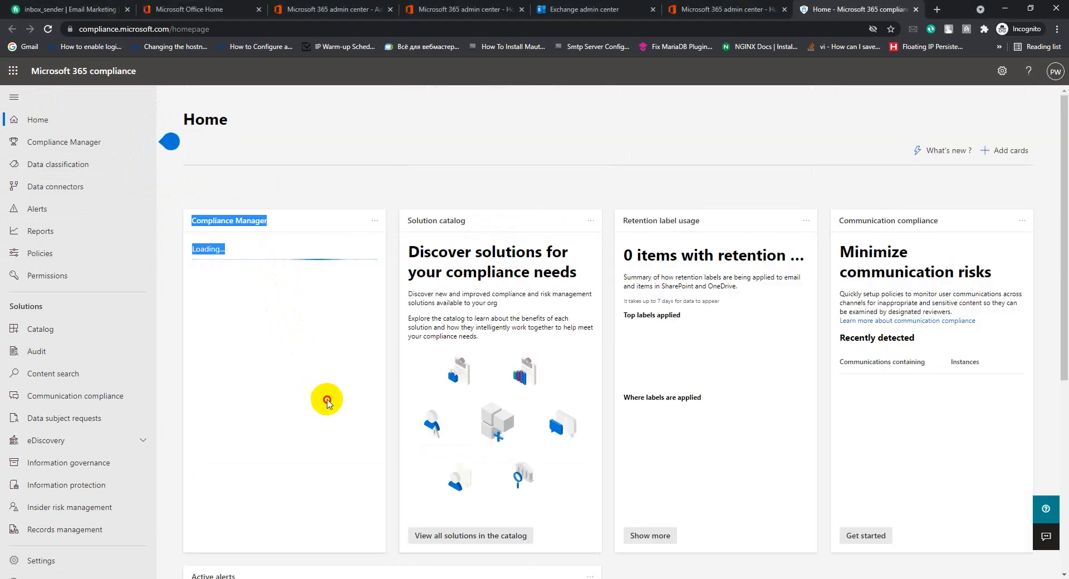
{"action": "left_click", "coordinate": [169, 142]}
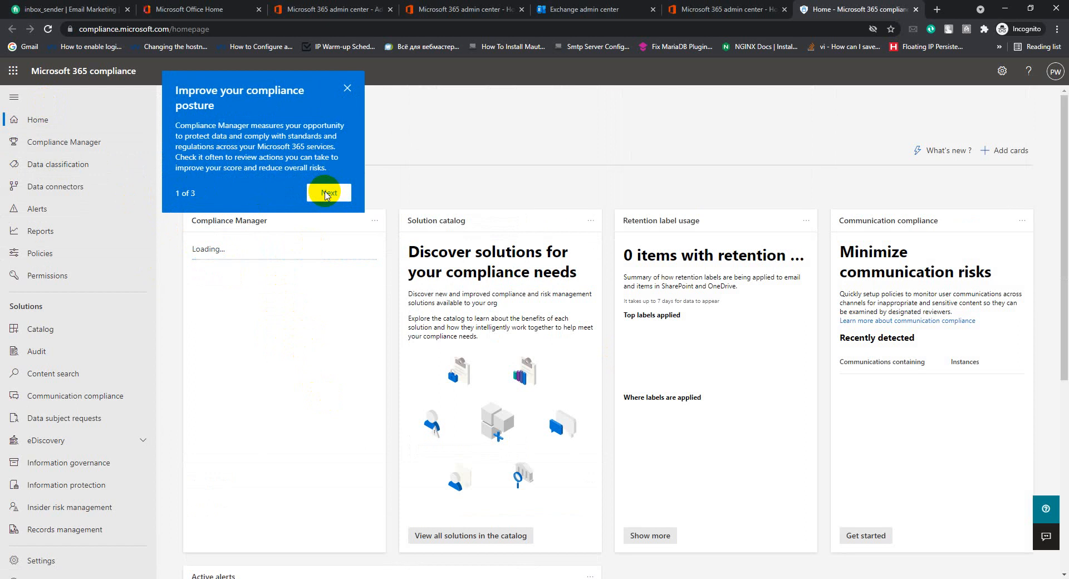
{"action": "left_click", "coordinate": [327, 195]}
{"action": "left_click", "coordinate": [348, 128]}
Open the Microsoft 365 admin center from the compliance center's app launcher.
{"action": "scroll", "coordinate": [223, 212], "scroll_direction": "down", "scroll_amount": 1}
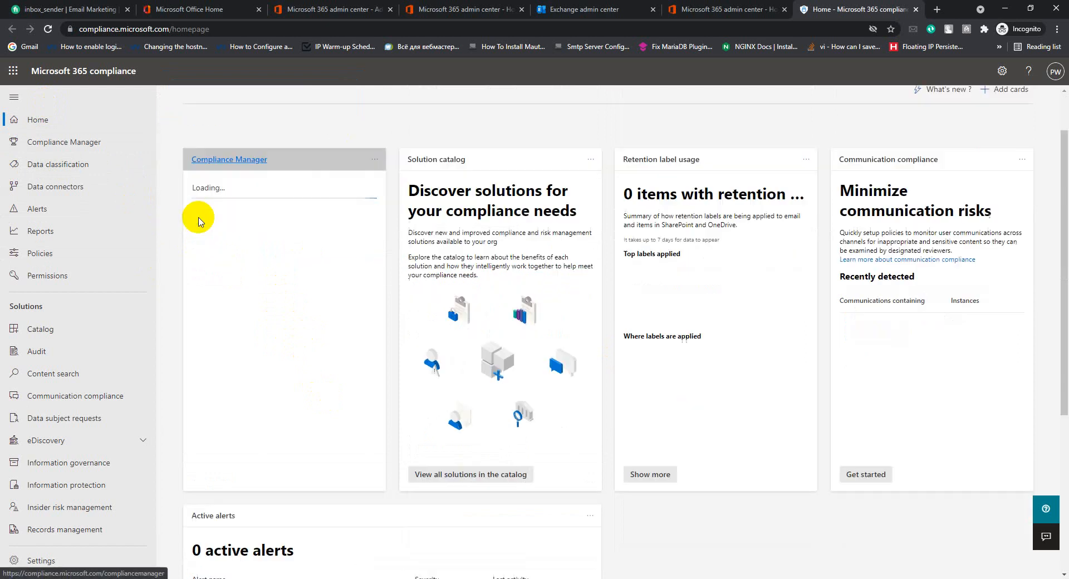
{"action": "scroll", "coordinate": [248, 294], "scroll_direction": "down", "scroll_amount": 5}
{"action": "scroll", "coordinate": [238, 239], "scroll_direction": "up", "scroll_amount": 6}
{"action": "left_click_drag", "start_coordinate": [198, 200], "coordinate": [285, 349]}
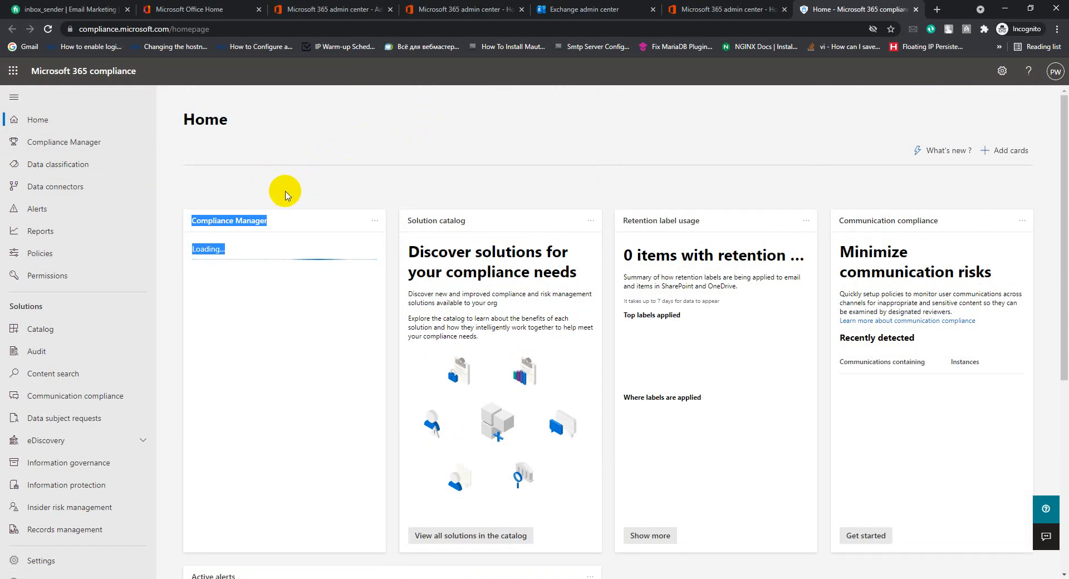
{"action": "scroll", "coordinate": [19, 394], "scroll_direction": "down", "scroll_amount": 2}
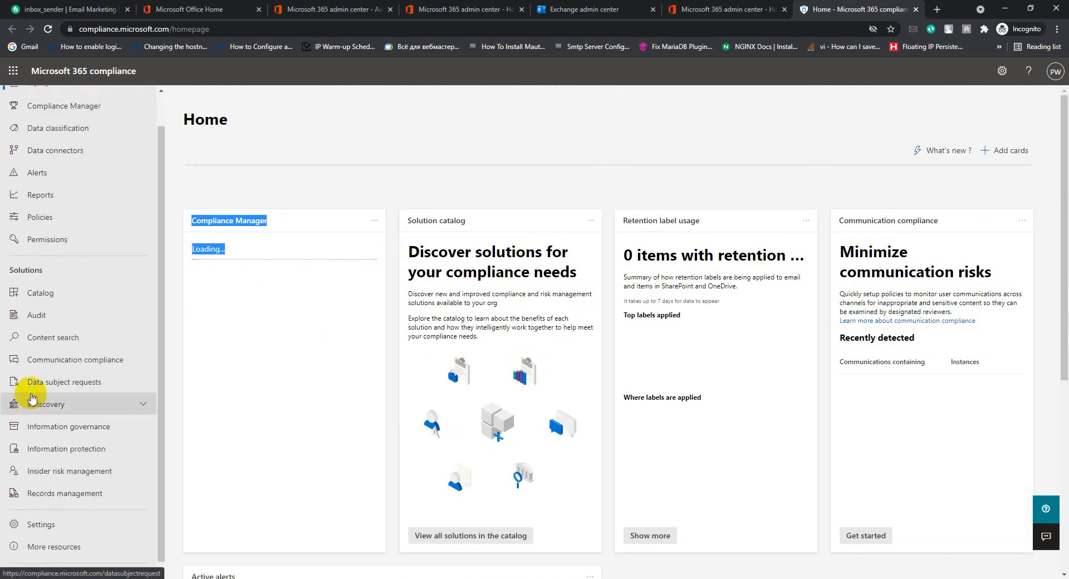
{"action": "scroll", "coordinate": [61, 312], "scroll_direction": "up", "scroll_amount": 2}
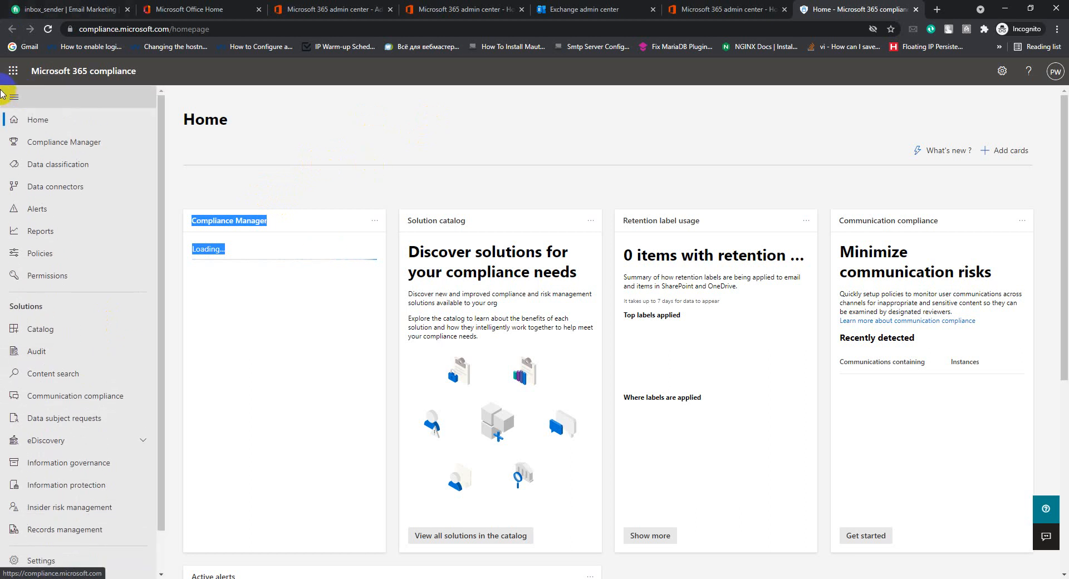
{"action": "left_click", "coordinate": [12, 73]}
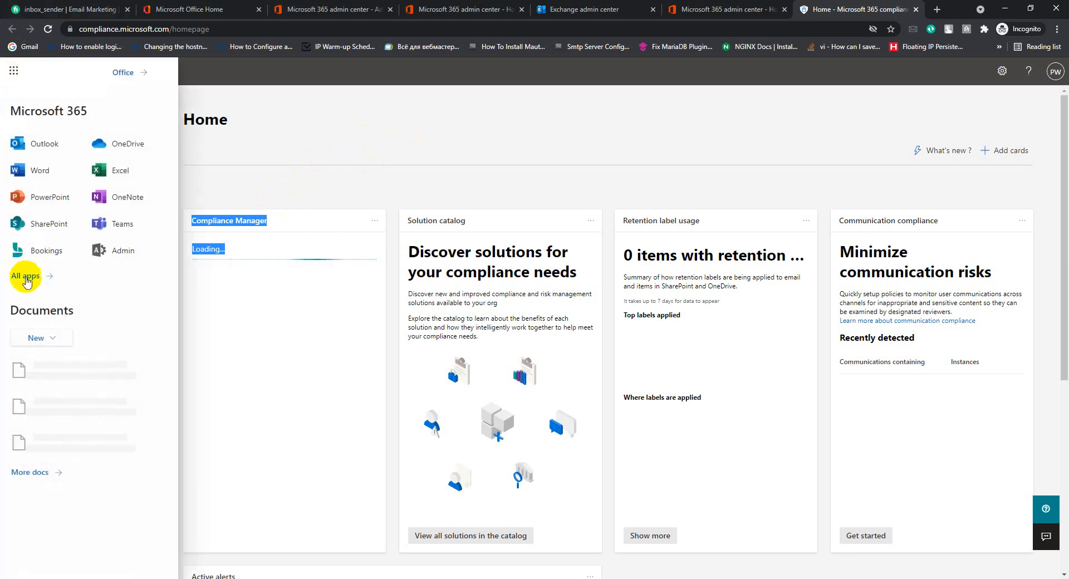
{"action": "left_click", "coordinate": [118, 253]}
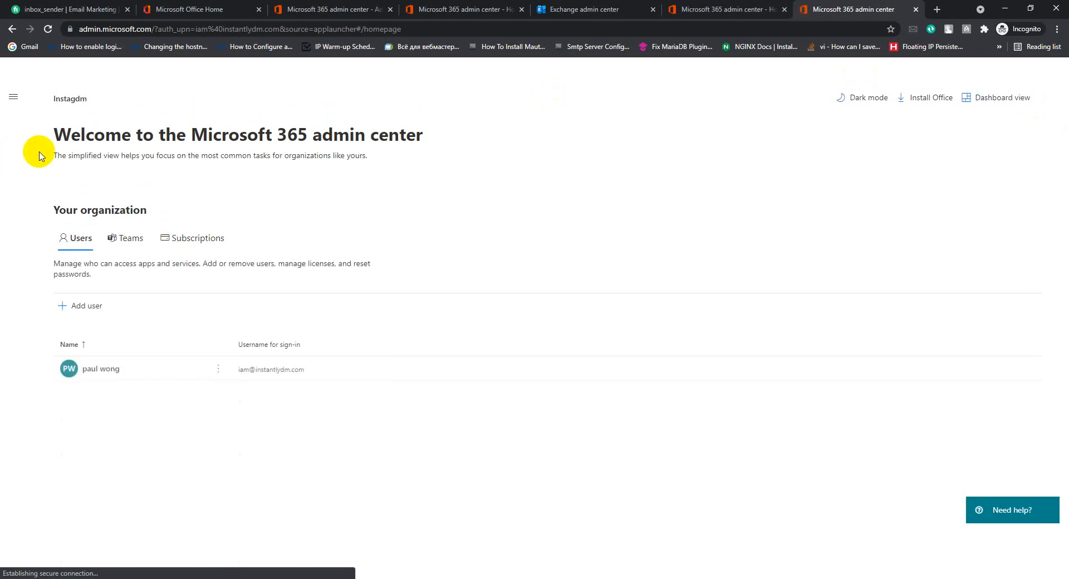
Go to the Exchange admin center via the admin center navigation's Show all list.
{"action": "scroll", "coordinate": [98, 286], "scroll_direction": "down", "scroll_amount": 2}
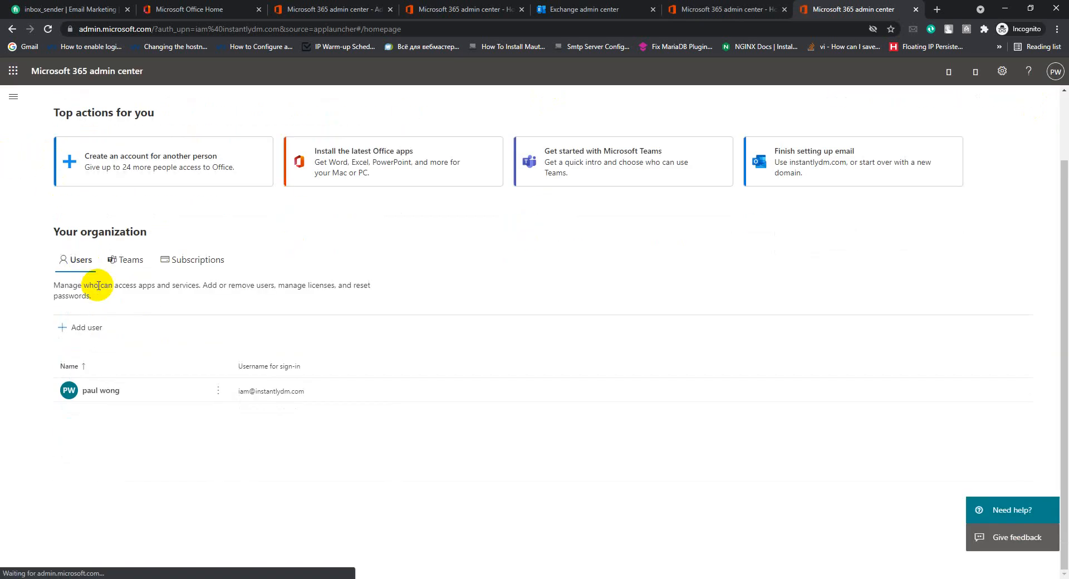
{"action": "left_click", "coordinate": [12, 96]}
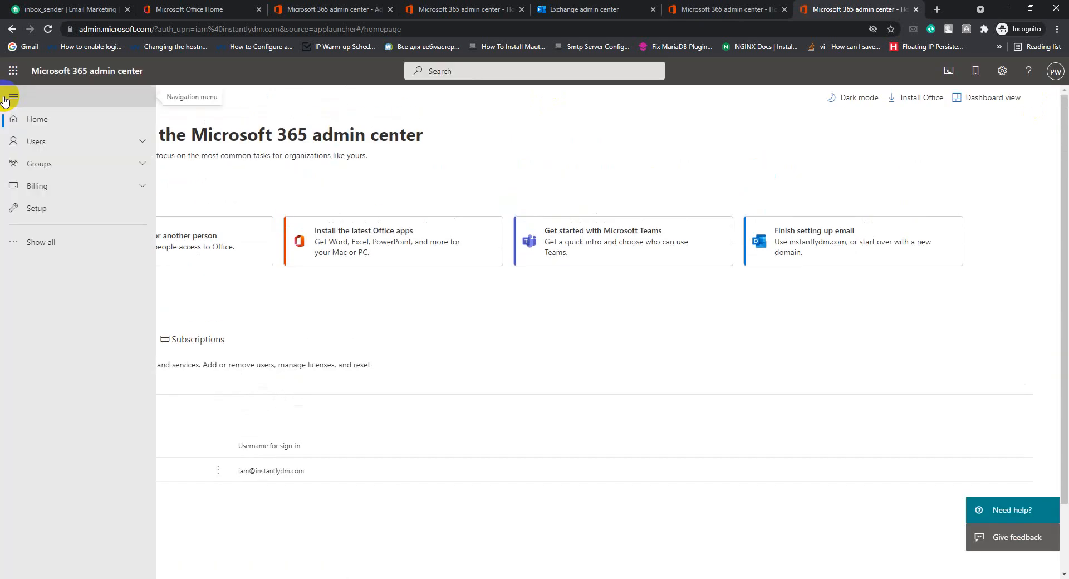
{"action": "left_click", "coordinate": [34, 242]}
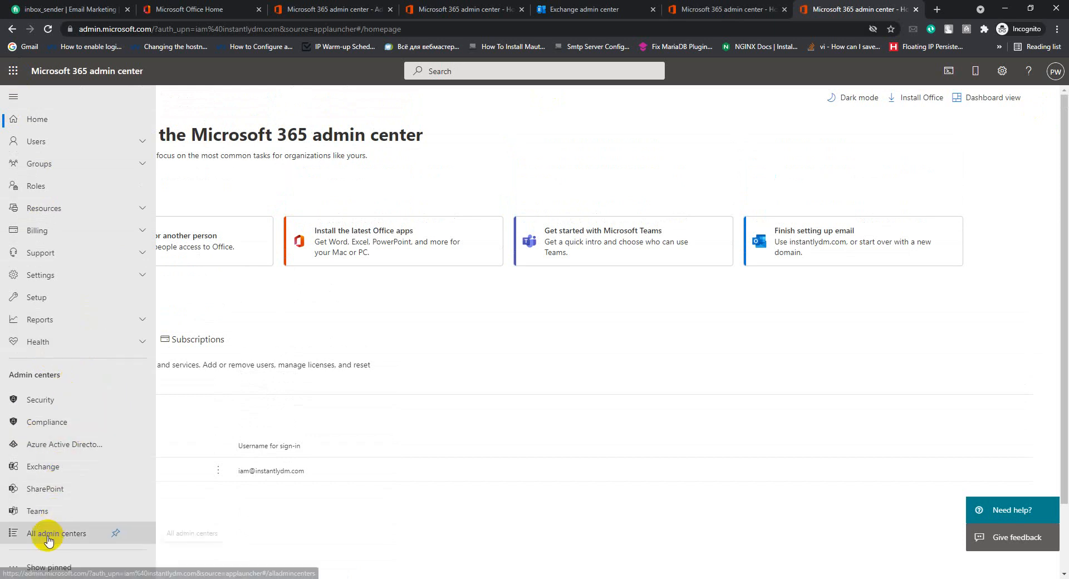
{"action": "left_click", "coordinate": [43, 470]}
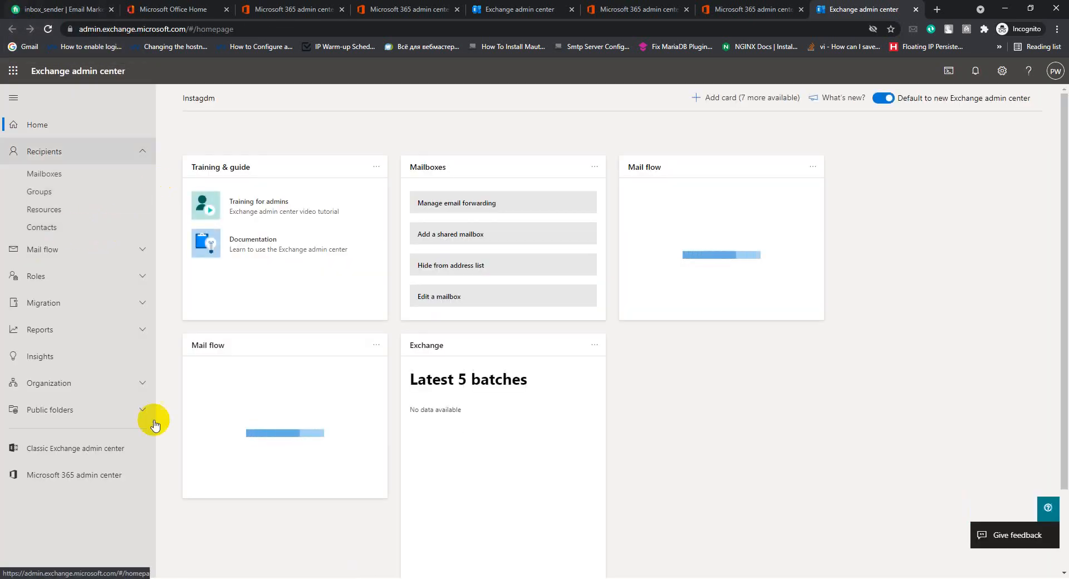
In the classic Exchange admin center, view DKIM details for instantlydm.com under protection.
{"action": "left_click", "coordinate": [42, 456]}
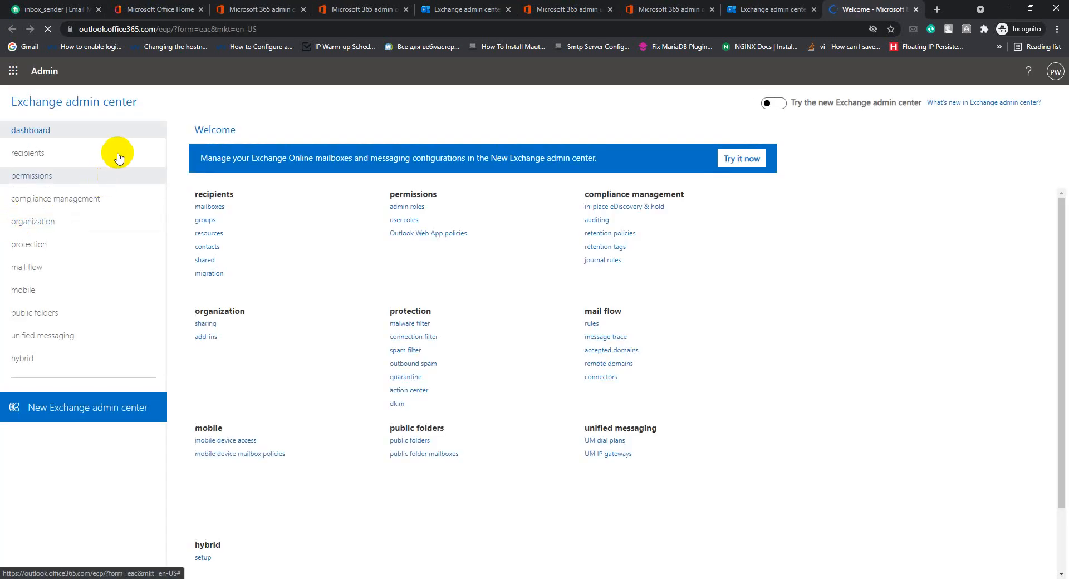
{"action": "left_click", "coordinate": [16, 249]}
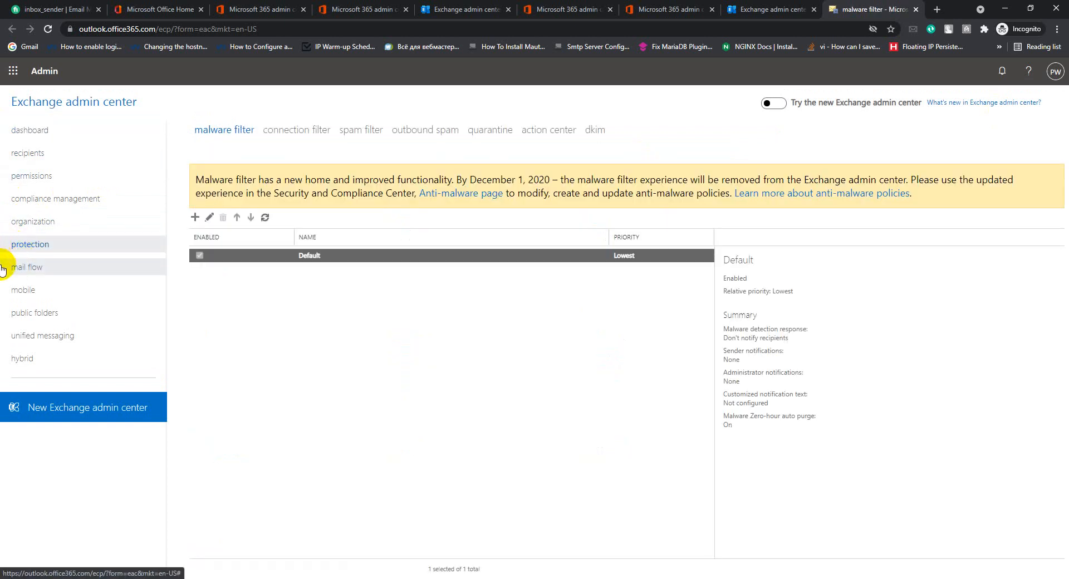
{"action": "left_click", "coordinate": [593, 133]}
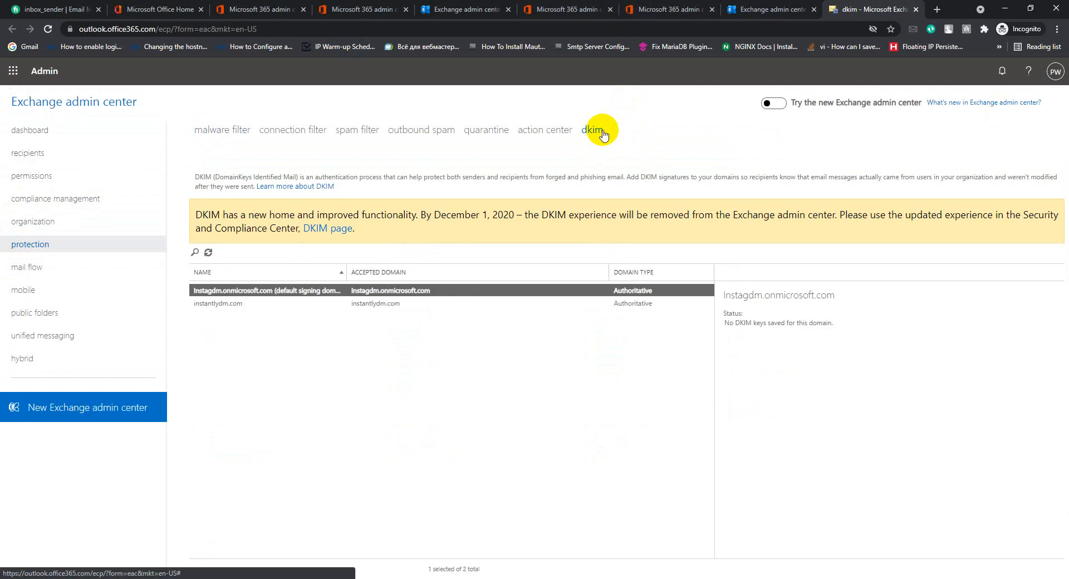
{"action": "left_click", "coordinate": [210, 307]}
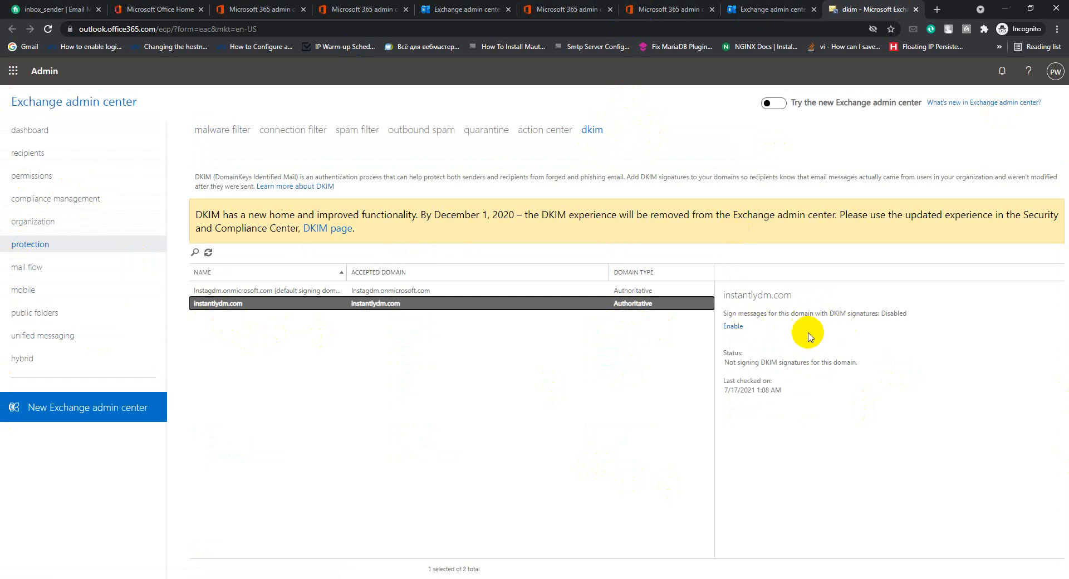
{"action": "double_click", "coordinate": [726, 326]}
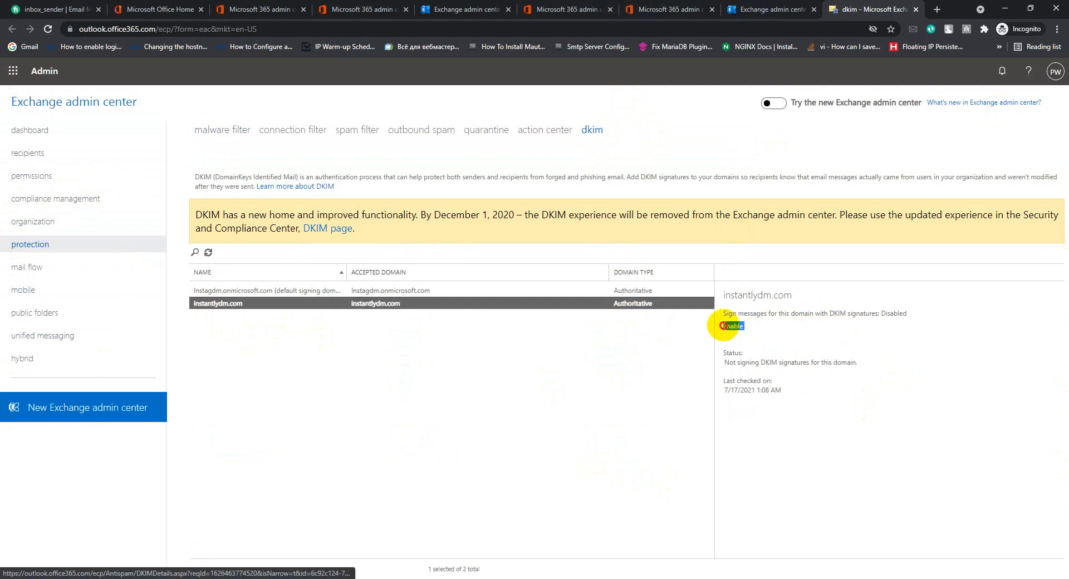
{"action": "left_click_drag", "start_coordinate": [747, 329], "coordinate": [727, 328]}
{"action": "left_click", "coordinate": [756, 327]}
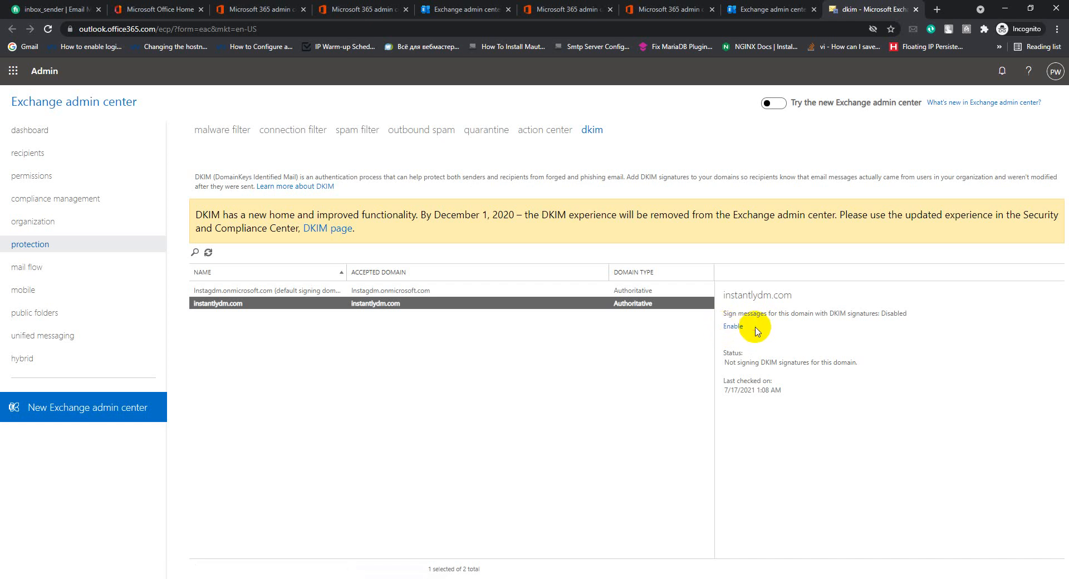
{"action": "mouse_move", "coordinate": [723, 327]}
{"action": "left_mouse_down"}
{"action": "mouse_move", "coordinate": [771, 330]}
{"action": "mouse_move", "coordinate": [723, 328]}
{"action": "left_mouse_up"}
{"action": "left_click", "coordinate": [757, 330]}
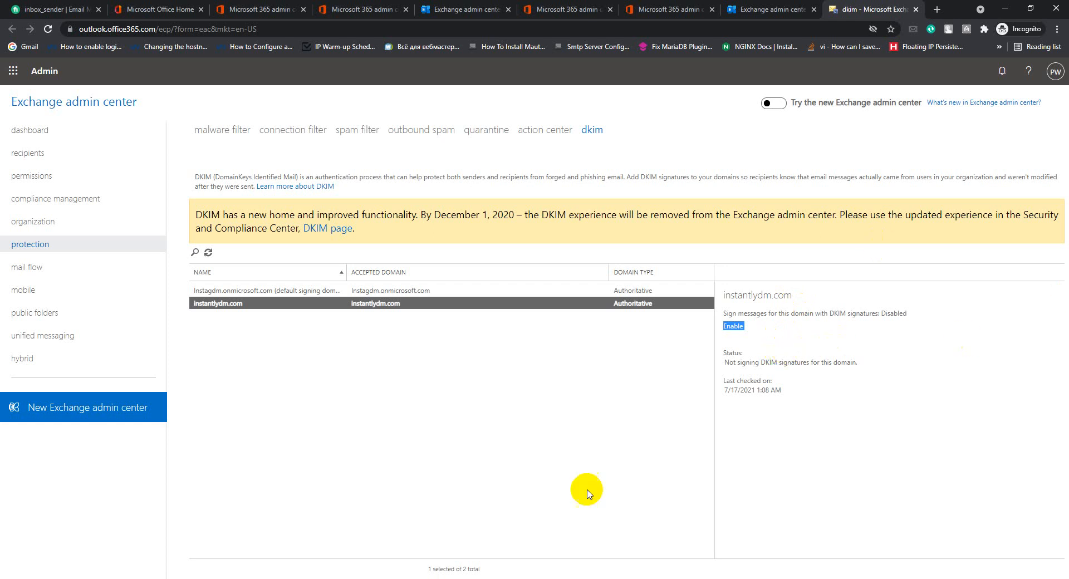
{"action": "mouse_move", "coordinate": [453, 576]}
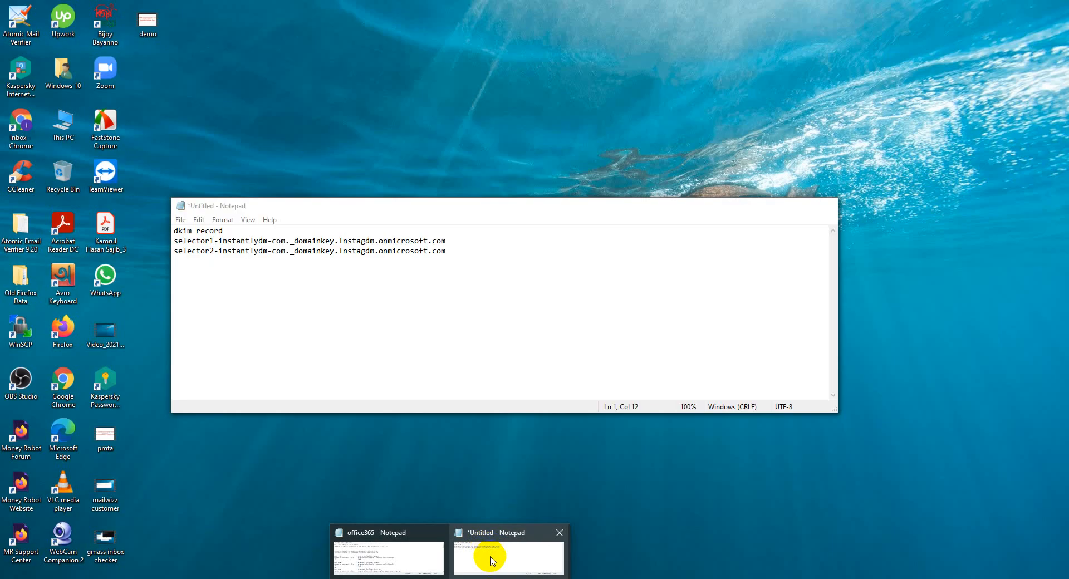
Bring the DKIM record notes forward and copy the selector1 record line.
{"action": "left_click", "coordinate": [491, 560]}
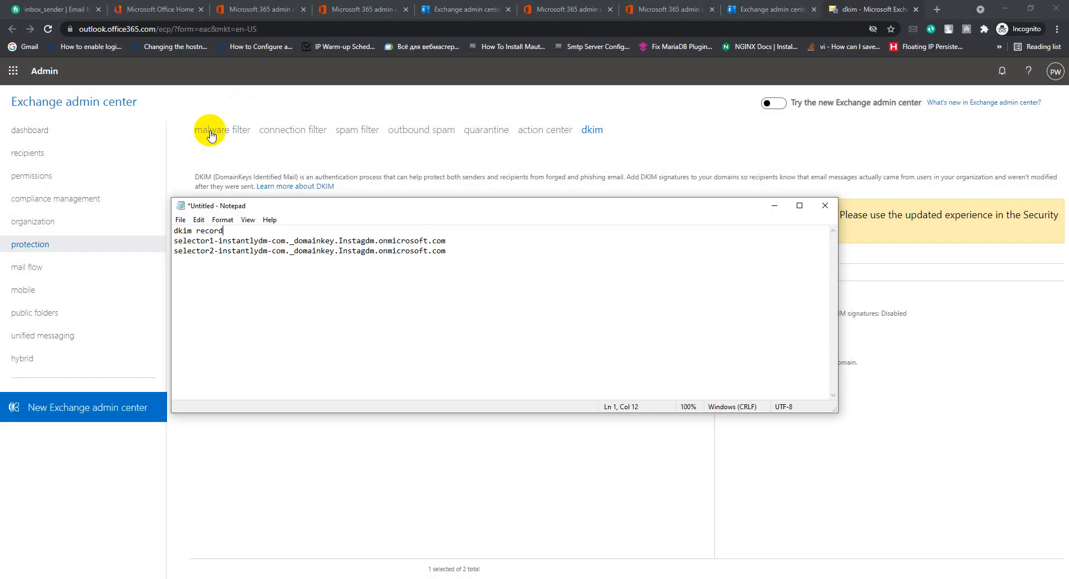
{"action": "left_click_drag", "start_coordinate": [461, 238], "coordinate": [178, 242]}
{"action": "right_click", "coordinate": [176, 242]}
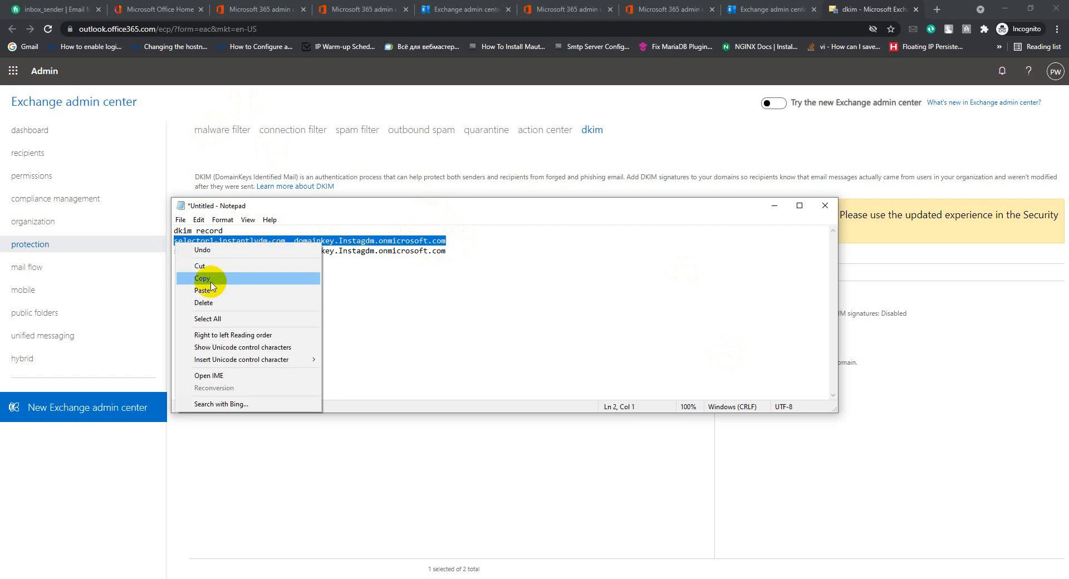
{"action": "left_click", "coordinate": [207, 284]}
Re-select the selector1-instantlydm-com._domainkey.Instagdm.onmicrosoft.com line and copy it again.
{"action": "left_click_drag", "start_coordinate": [446, 251], "coordinate": [172, 239]}
{"action": "left_click", "coordinate": [312, 277]}
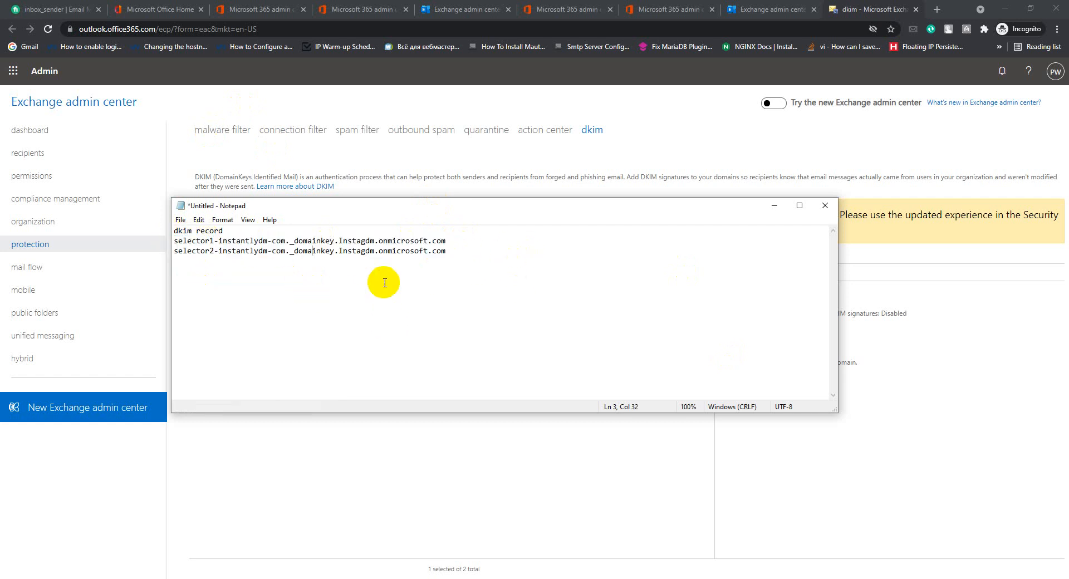
{"action": "left_click_drag", "start_coordinate": [455, 250], "coordinate": [192, 240]}
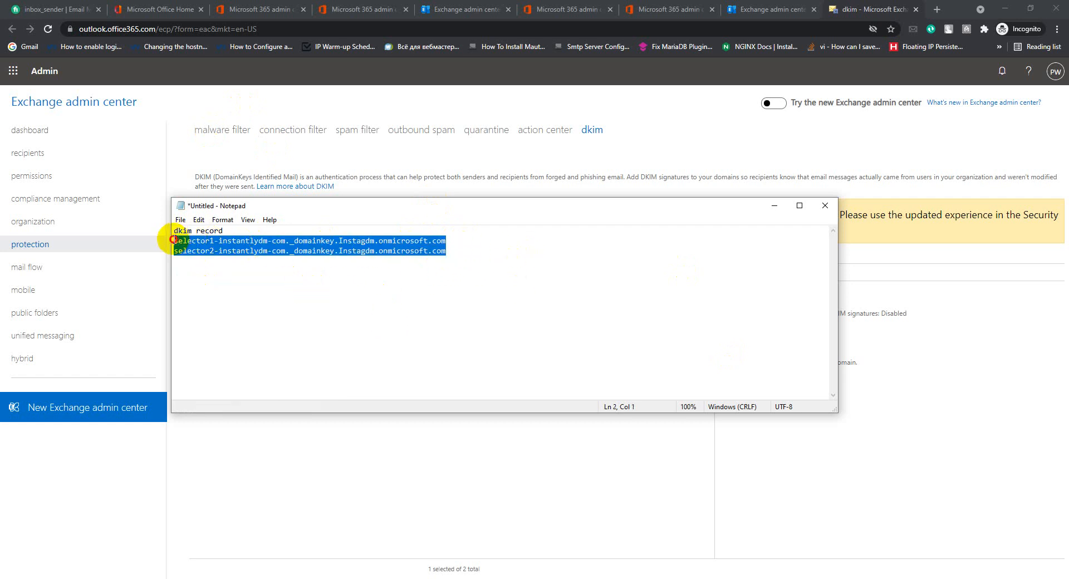
{"action": "left_click_drag", "start_coordinate": [409, 318], "coordinate": [406, 317]}
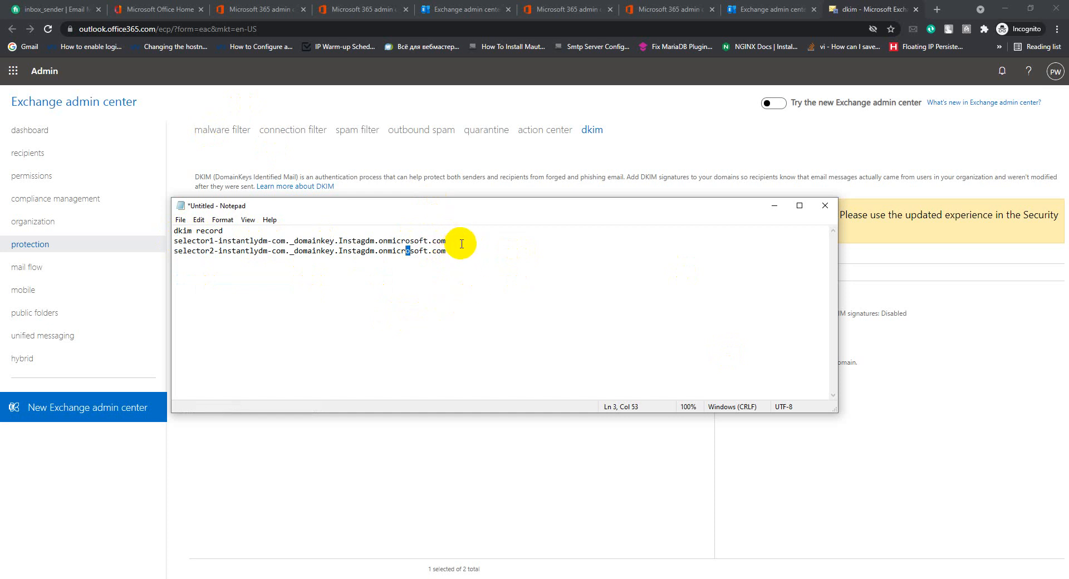
{"action": "left_click_drag", "start_coordinate": [458, 239], "coordinate": [173, 239]}
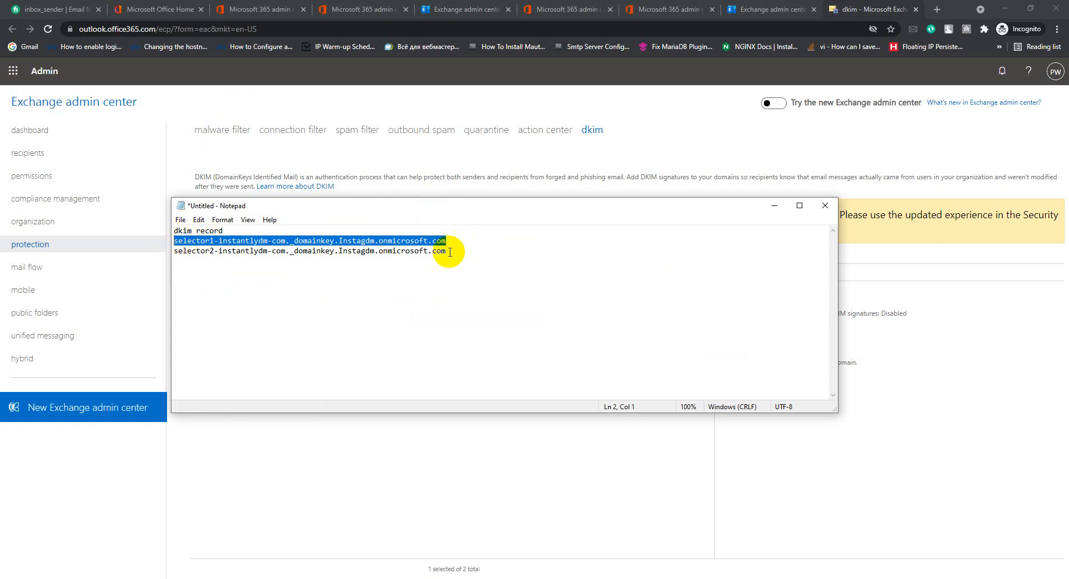
{"action": "left_click_drag", "start_coordinate": [449, 251], "coordinate": [173, 255]}
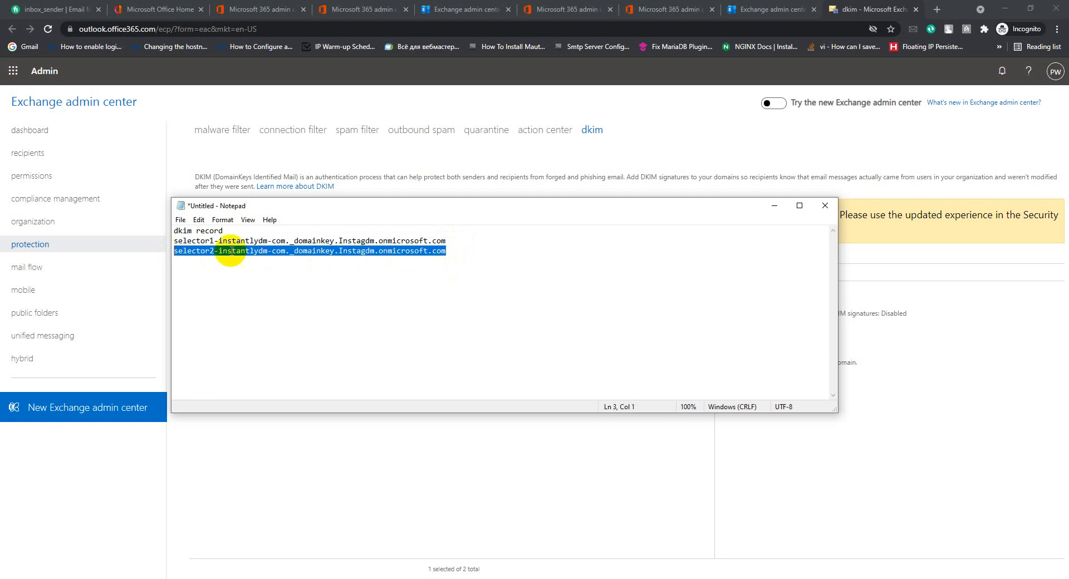
{"action": "left_click", "coordinate": [453, 240]}
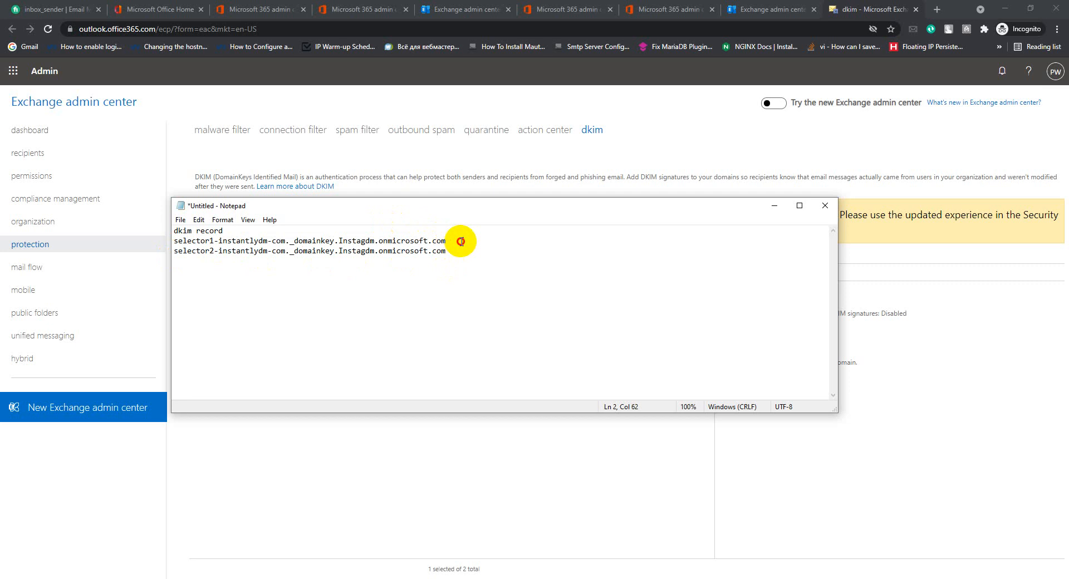
{"action": "left_click_drag", "start_coordinate": [461, 241], "coordinate": [172, 239]}
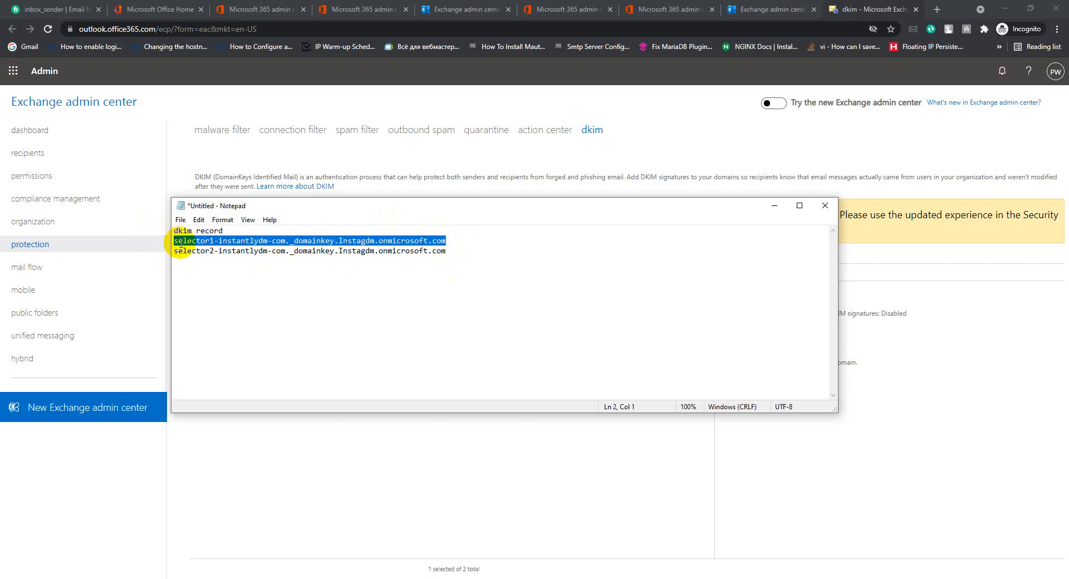
{"action": "right_click", "coordinate": [181, 243]}
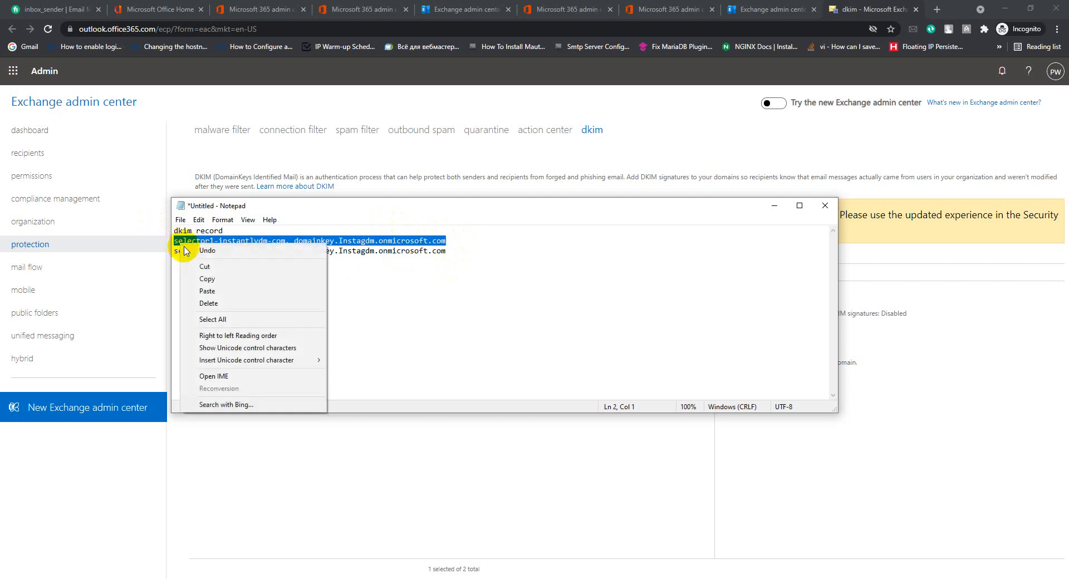
{"action": "left_click", "coordinate": [211, 280]}
{"action": "left_click", "coordinate": [448, 250]}
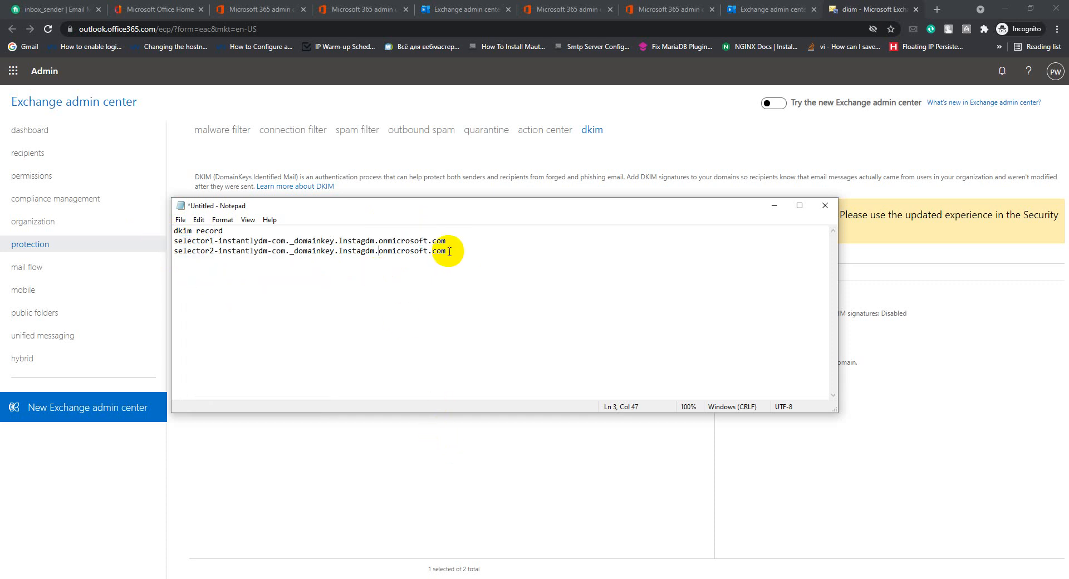
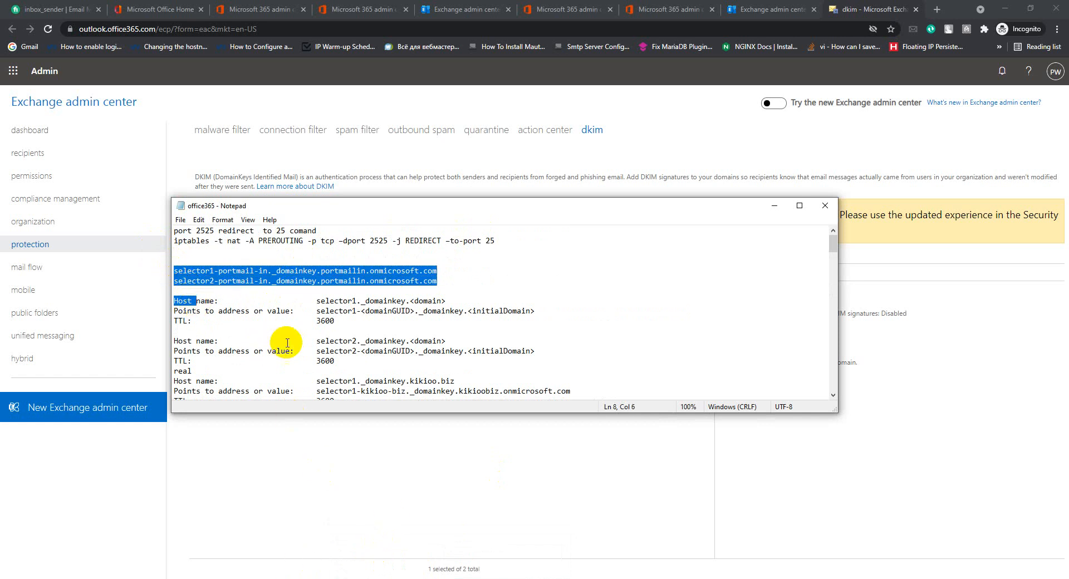
Review the Exchange admin center DKIM details page for instantlydm.com.
{"action": "scroll", "coordinate": [389, 310], "scroll_direction": "down", "scroll_amount": 5}
{"action": "scroll", "coordinate": [393, 314], "scroll_direction": "up", "scroll_amount": 5}
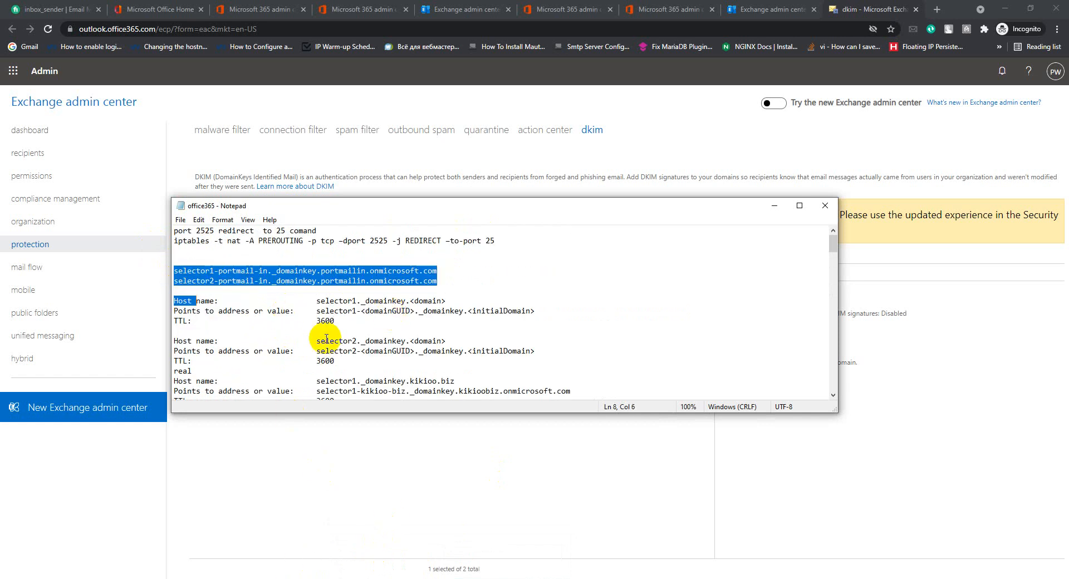
{"action": "scroll", "coordinate": [325, 336], "scroll_direction": "down", "scroll_amount": 5}
{"action": "scroll", "coordinate": [270, 364], "scroll_direction": "up", "scroll_amount": 5}
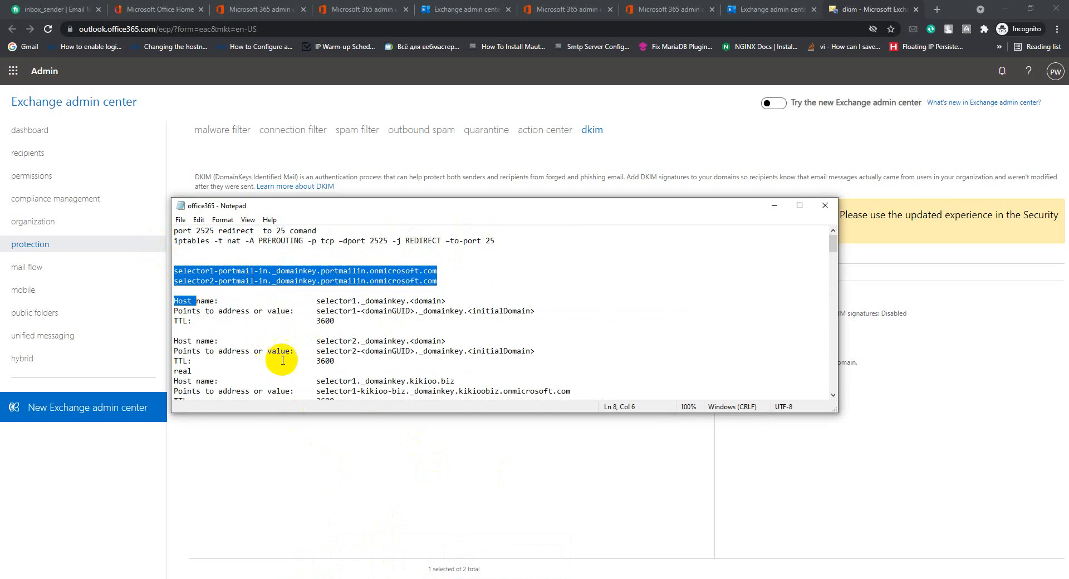
{"action": "left_click", "coordinate": [313, 495]}
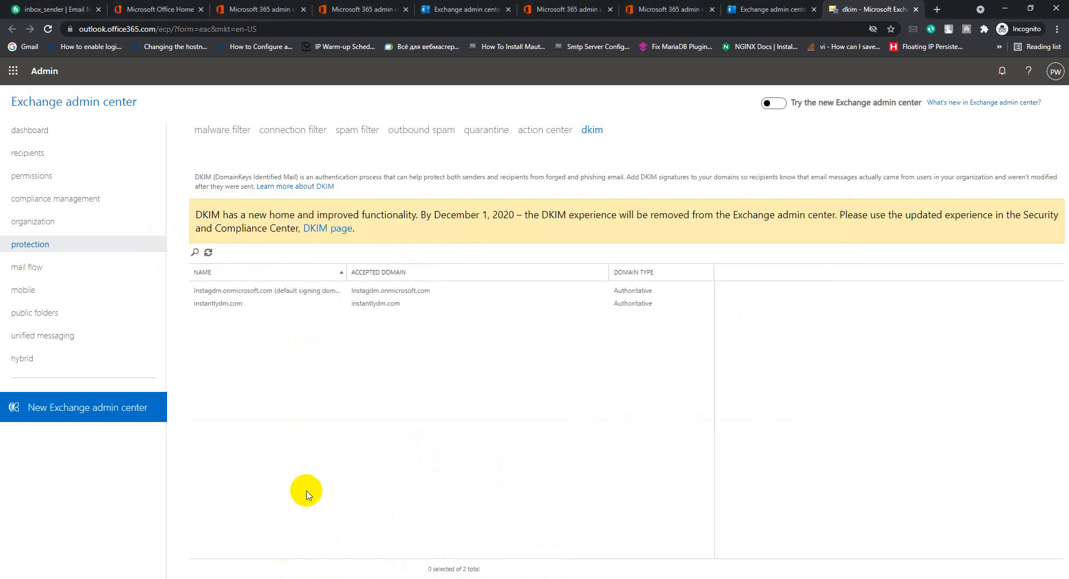
Copy the selector1 DKIM target line from the untitled Notepad note for Namecheap.
{"action": "mouse_move", "coordinate": [441, 577]}
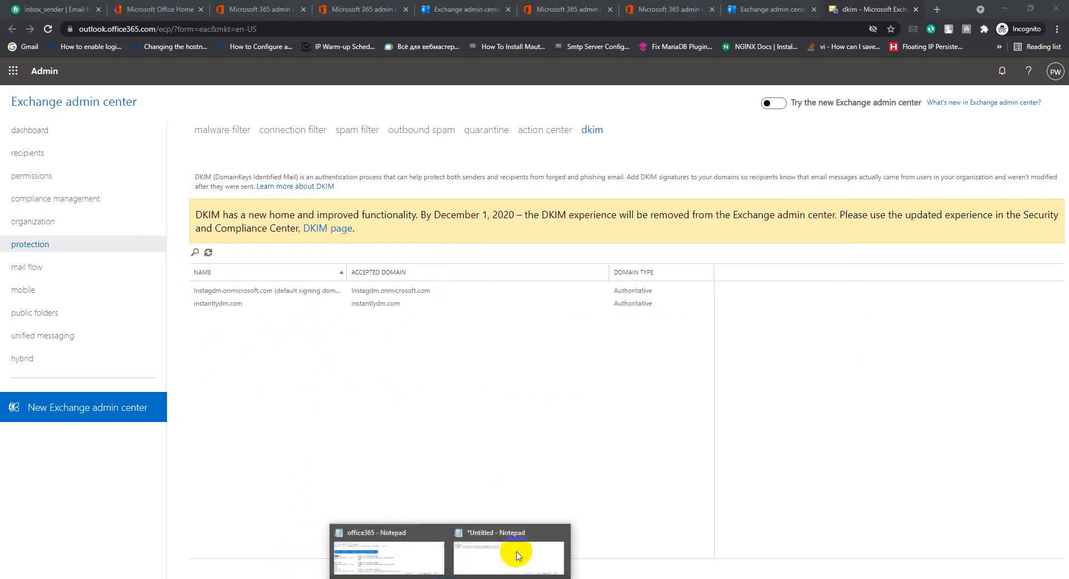
{"action": "left_click", "coordinate": [513, 553]}
{"action": "left_click_drag", "start_coordinate": [454, 240], "coordinate": [175, 241]}
{"action": "right_click", "coordinate": [174, 240]}
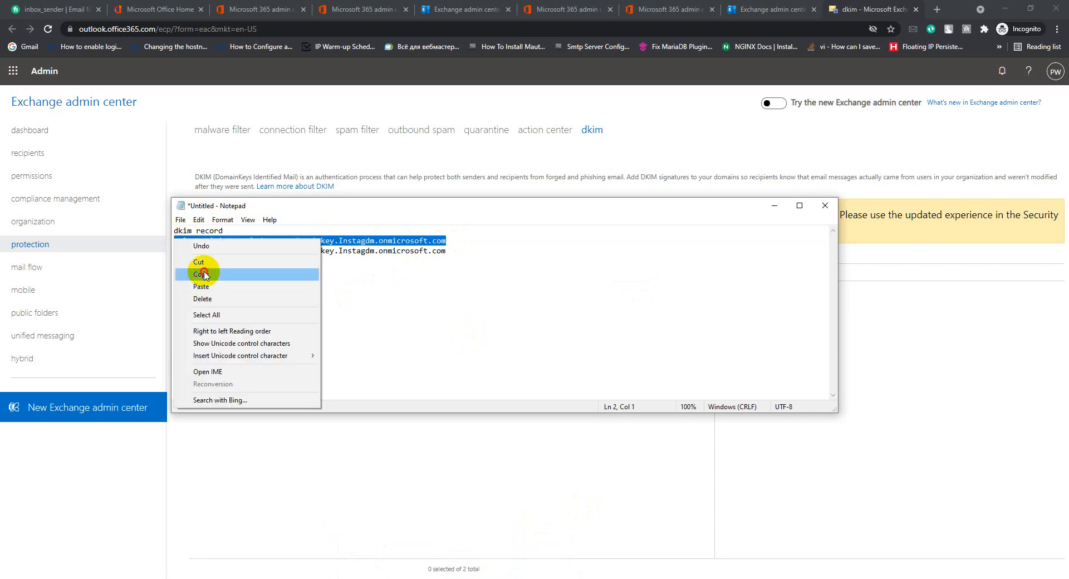
{"action": "left_click", "coordinate": [201, 274]}
{"action": "left_click", "coordinate": [398, 577]}
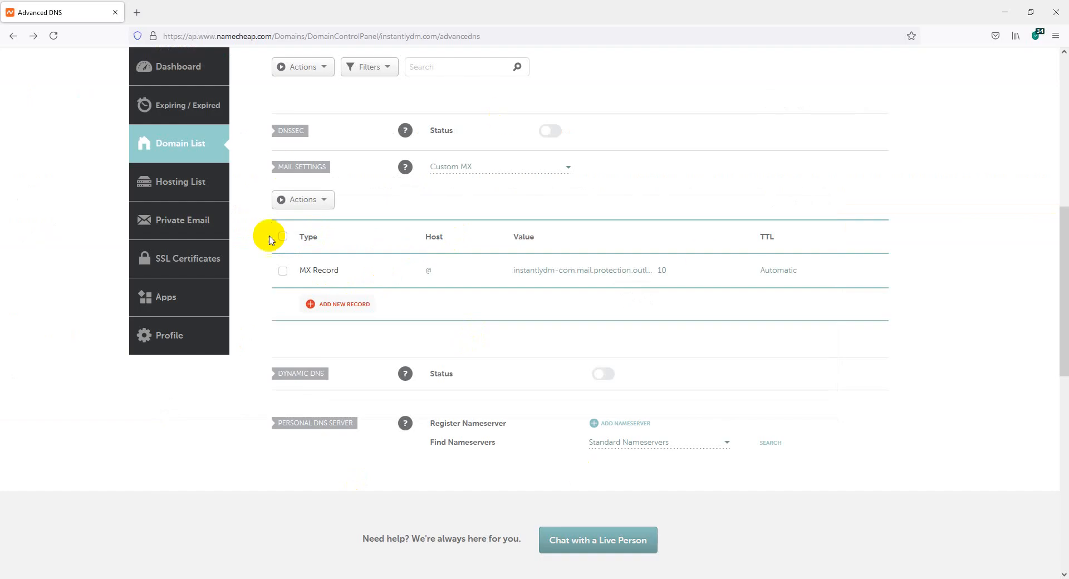
Add a new CNAME record in Namecheap with the selector1 DKIM target as its value.
{"action": "scroll", "coordinate": [379, 306], "scroll_direction": "up", "scroll_amount": 5}
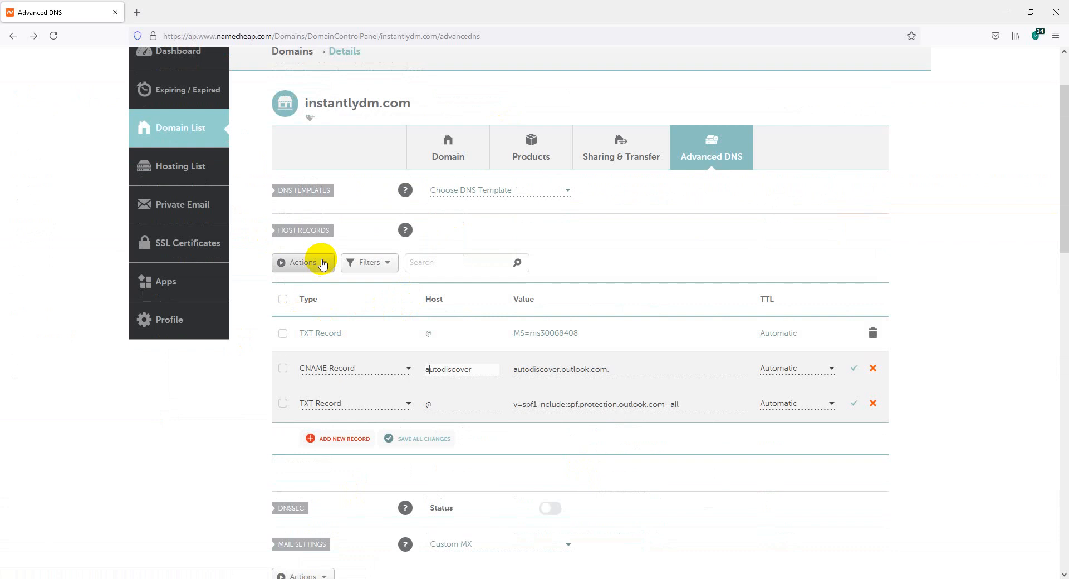
{"action": "left_click", "coordinate": [338, 441]}
{"action": "left_click", "coordinate": [410, 240]}
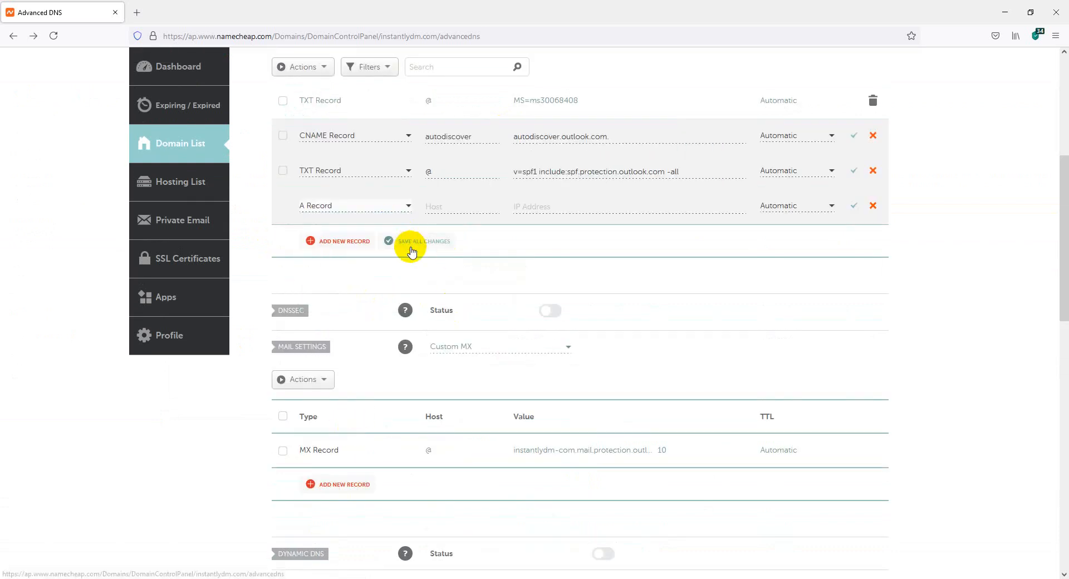
{"action": "left_click", "coordinate": [358, 207]}
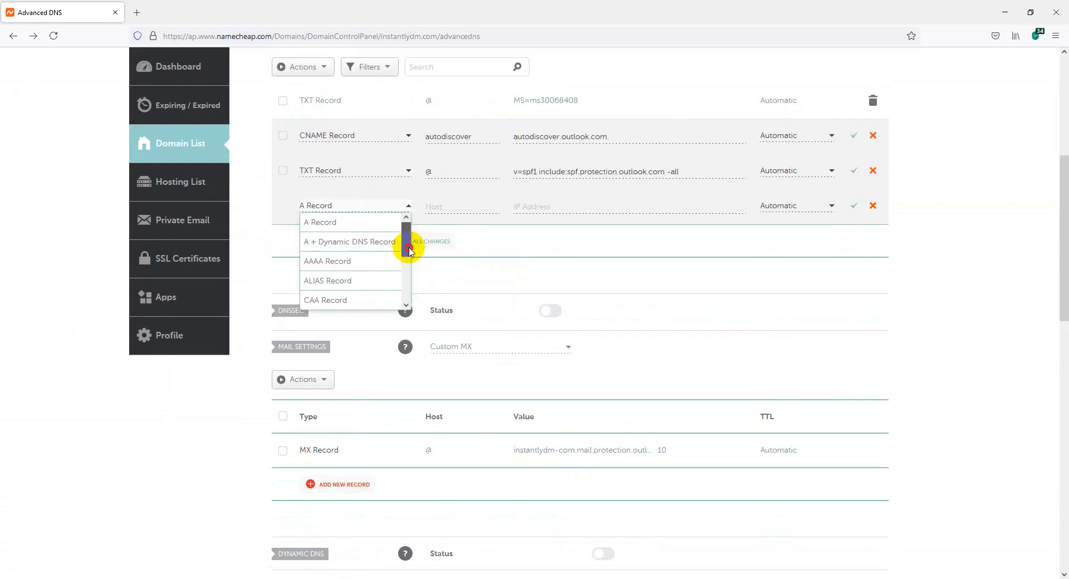
{"action": "left_click_drag", "start_coordinate": [409, 249], "coordinate": [405, 258]}
{"action": "left_click", "coordinate": [370, 265]}
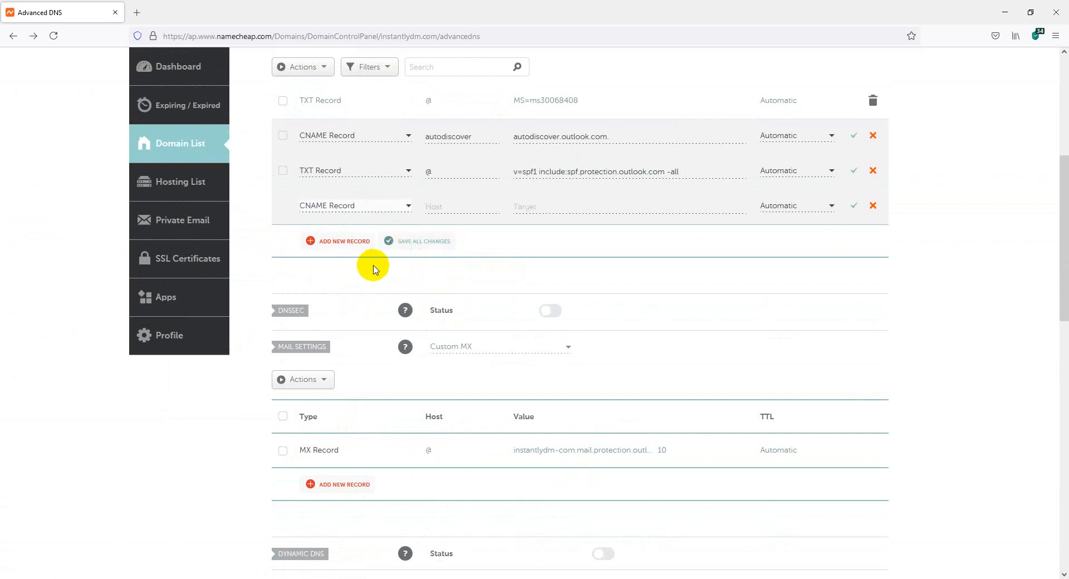
{"action": "left_click", "coordinate": [518, 205]}
{"action": "key", "text": "ctrl+v"}
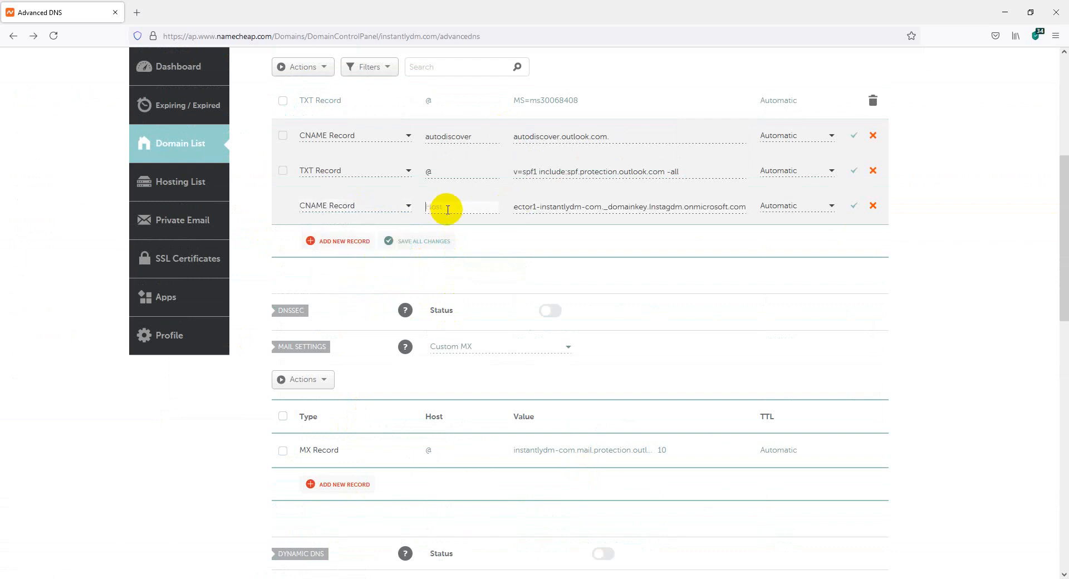
Copy selector1._domainkey from the office365 notes, set it as the host, and save the record.
{"action": "mouse_move", "coordinate": [446, 577]}
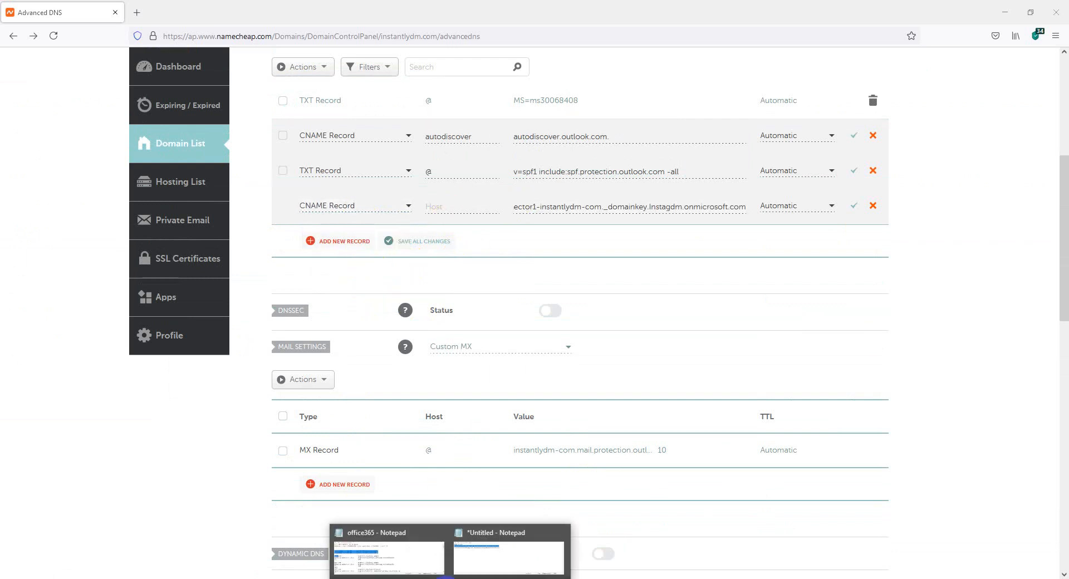
{"action": "left_click", "coordinate": [390, 548]}
{"action": "left_click", "coordinate": [334, 304]}
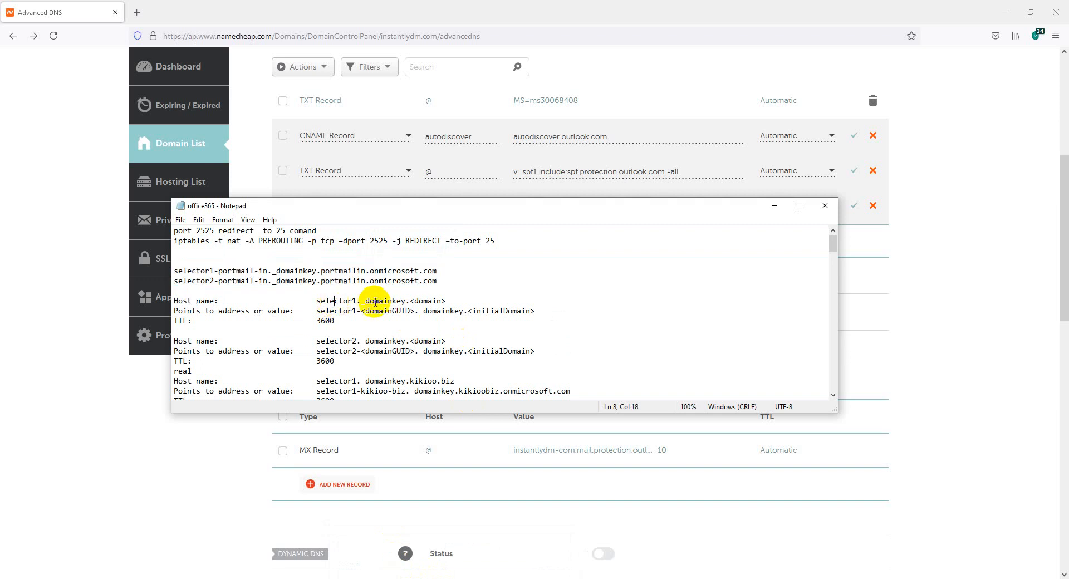
{"action": "left_click_drag", "start_coordinate": [405, 300], "coordinate": [325, 301]}
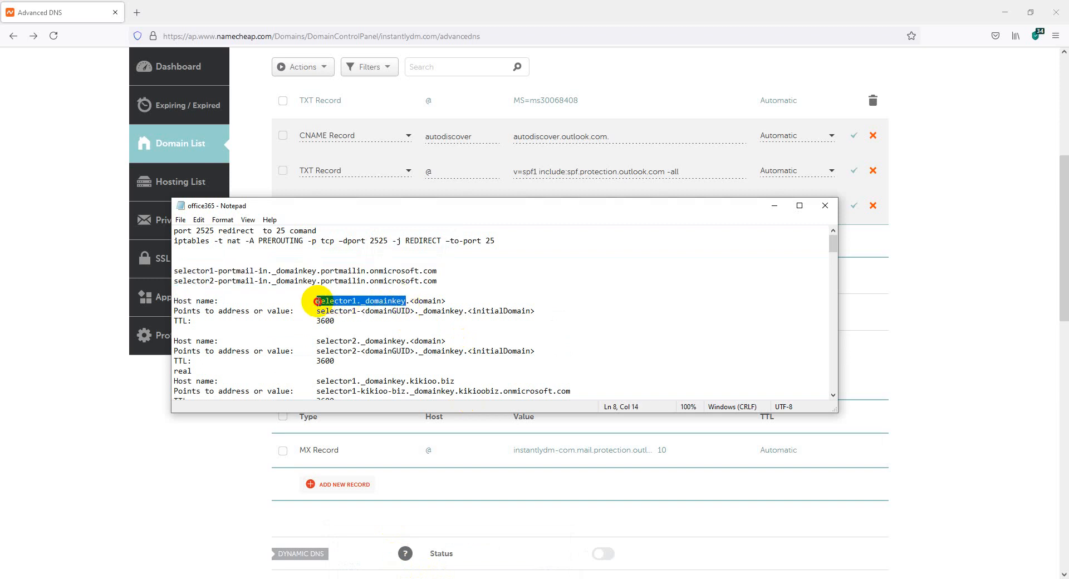
{"action": "right_click", "coordinate": [319, 305]}
{"action": "left_click", "coordinate": [351, 334]}
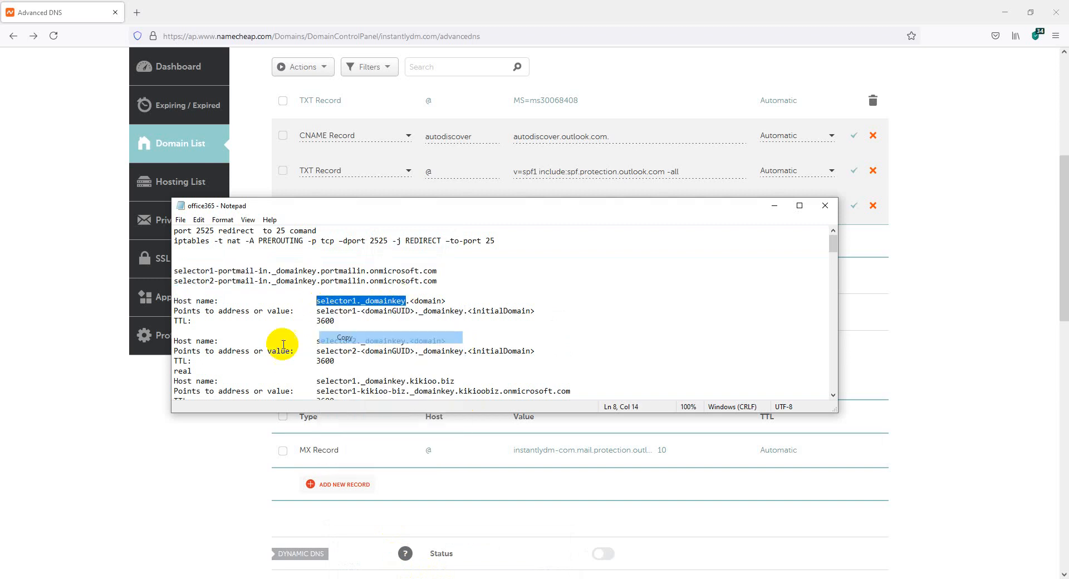
{"action": "left_click", "coordinate": [84, 393]}
{"action": "left_click", "coordinate": [439, 206]}
{"action": "key", "text": "ctrl+v"}
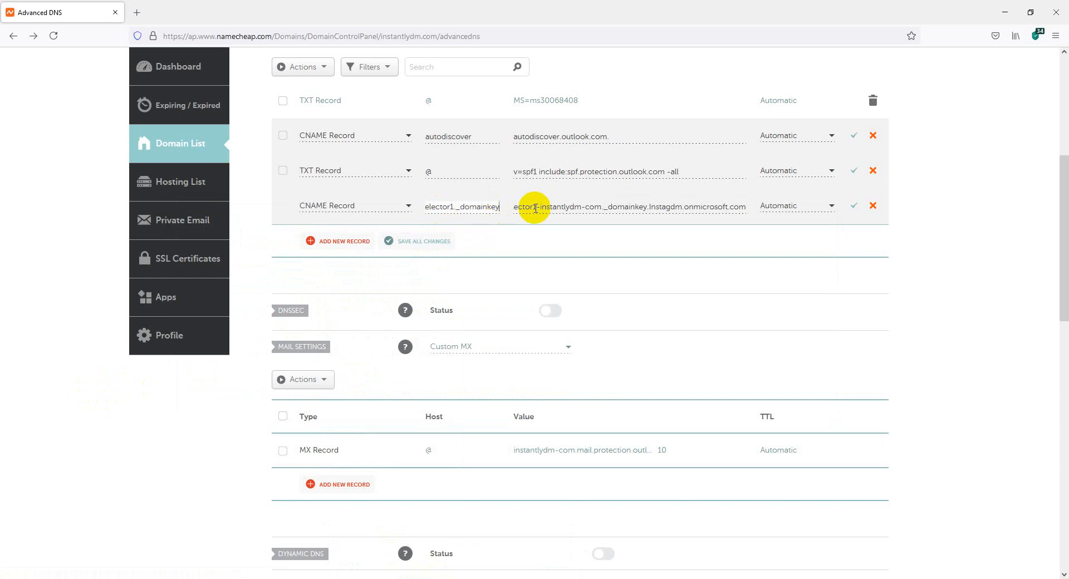
{"action": "left_click", "coordinate": [853, 210]}
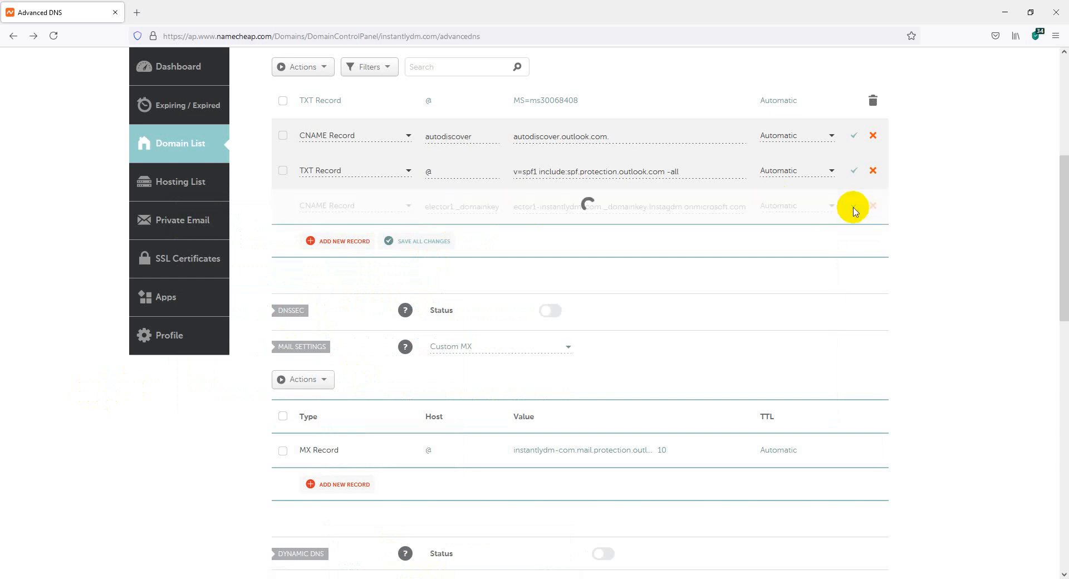
Add a second CNAME record with host selector2._domainkey copied from the office365 notes.
{"action": "left_click", "coordinate": [319, 244]}
{"action": "left_click_drag", "start_coordinate": [406, 252], "coordinate": [403, 291]}
{"action": "left_click", "coordinate": [362, 260]}
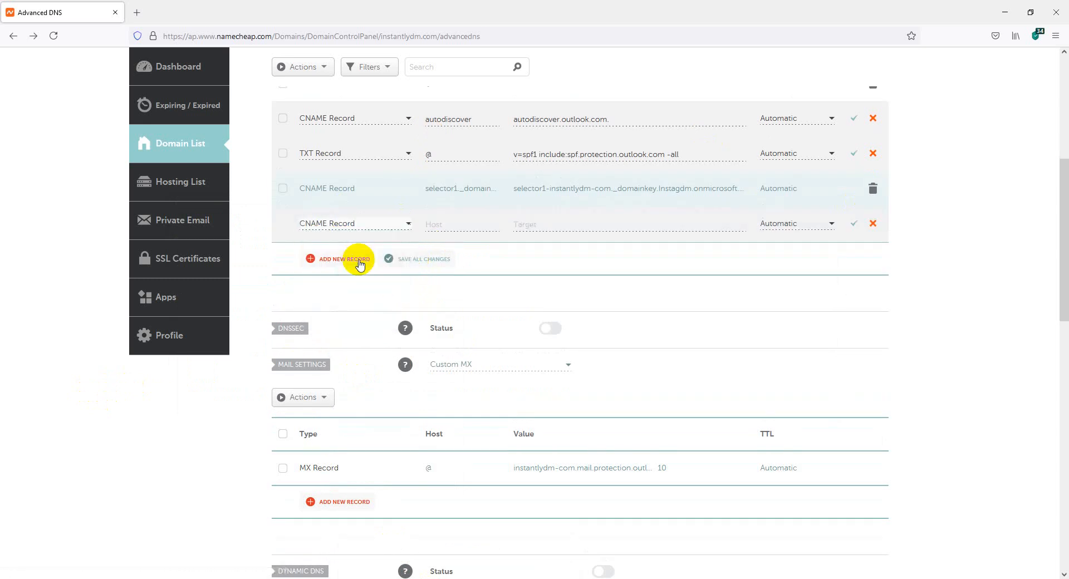
{"action": "left_click", "coordinate": [437, 225]}
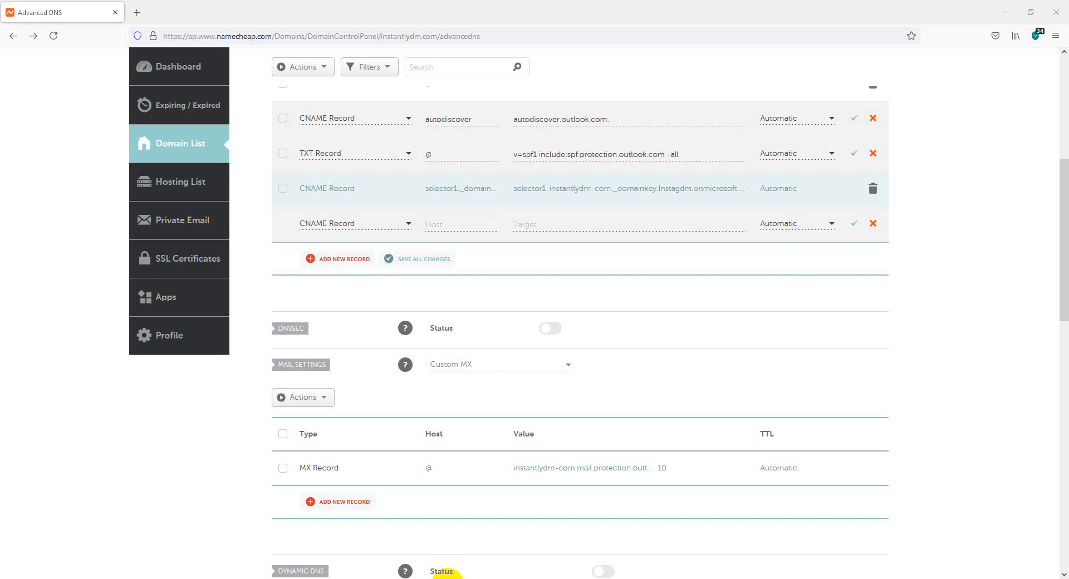
{"action": "mouse_move", "coordinate": [445, 574]}
{"action": "left_click", "coordinate": [390, 562]}
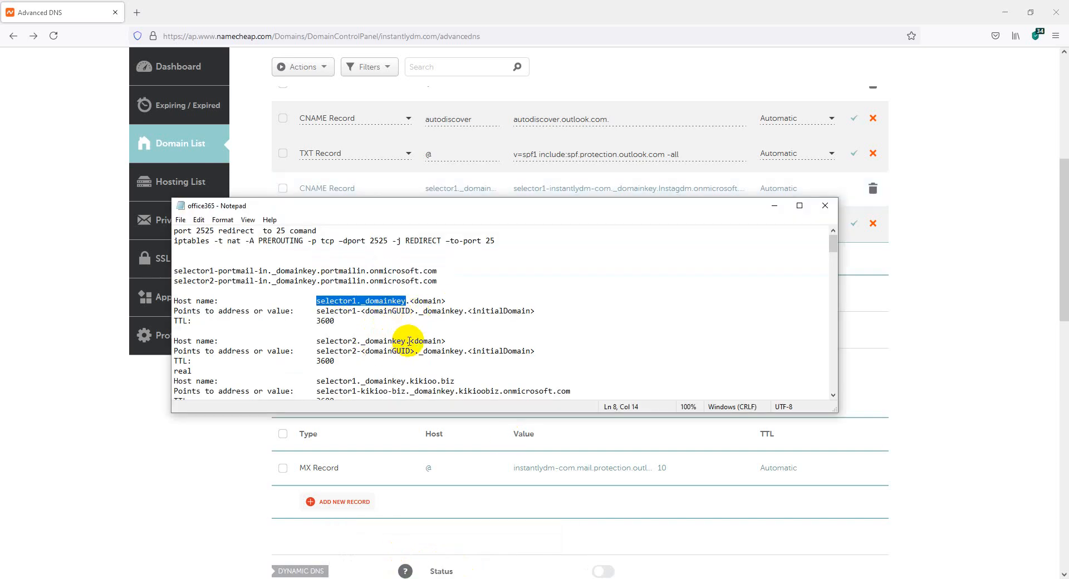
{"action": "left_click_drag", "start_coordinate": [407, 340], "coordinate": [316, 341]}
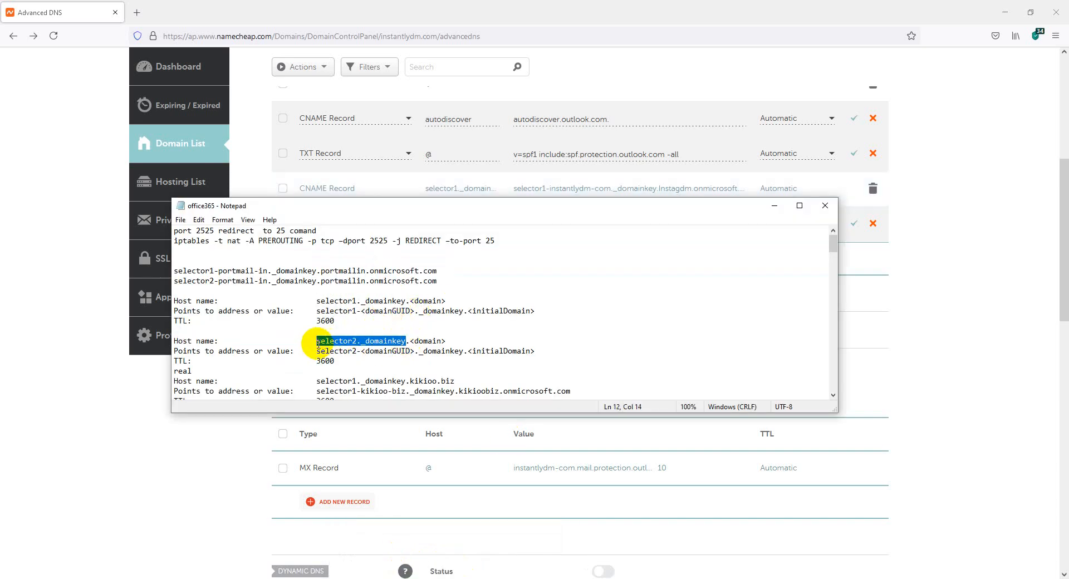
{"action": "right_click", "coordinate": [324, 348]}
{"action": "left_click", "coordinate": [344, 380]}
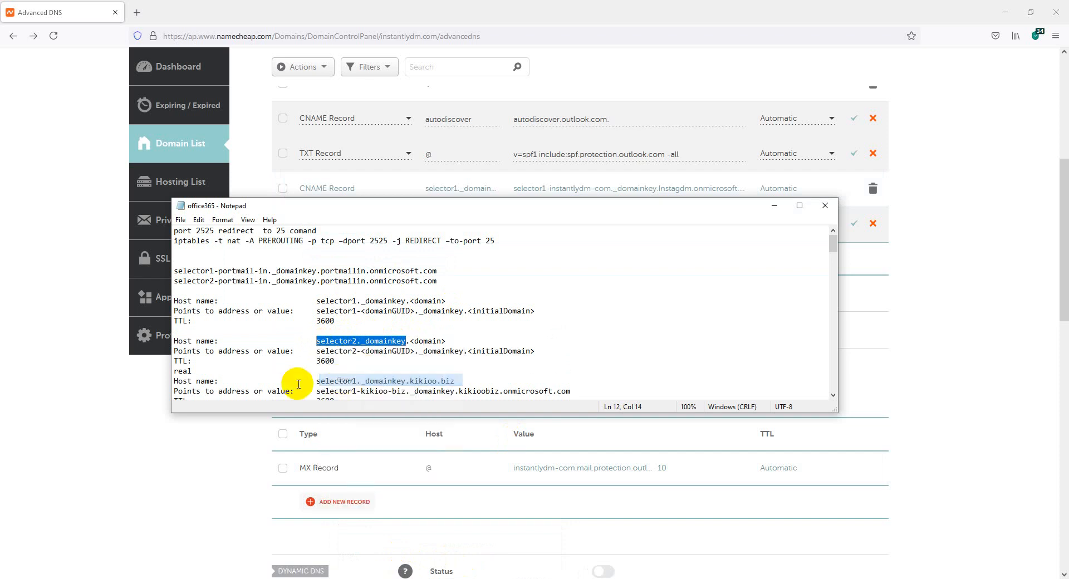
{"action": "left_click", "coordinate": [106, 412]}
{"action": "left_click", "coordinate": [437, 227]}
{"action": "key", "text": "ctrl+v"}
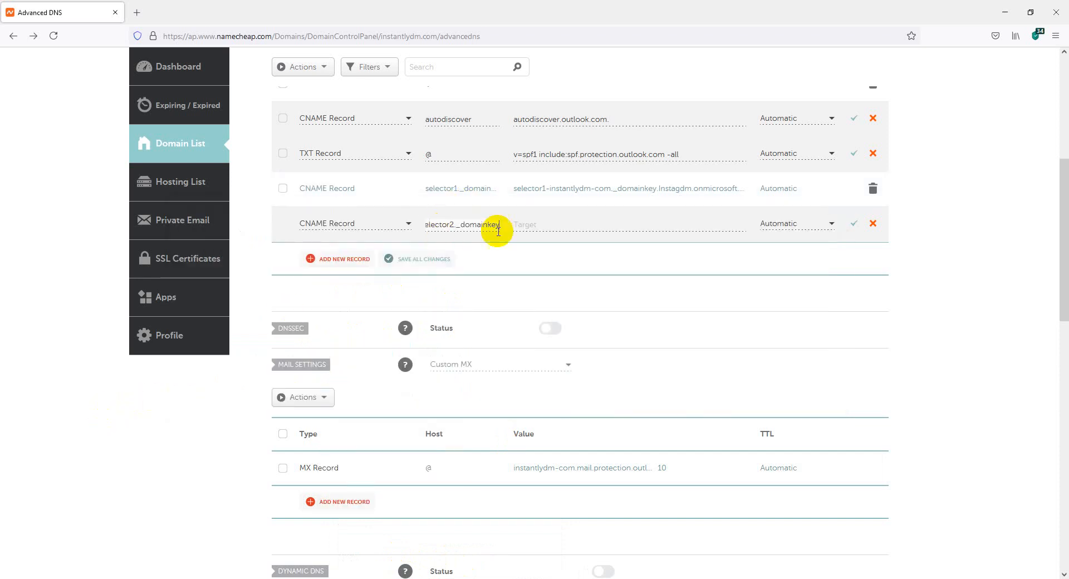
Paste the selector2 DKIM target from the untitled notes as its value and save the record.
{"action": "left_click", "coordinate": [546, 224]}
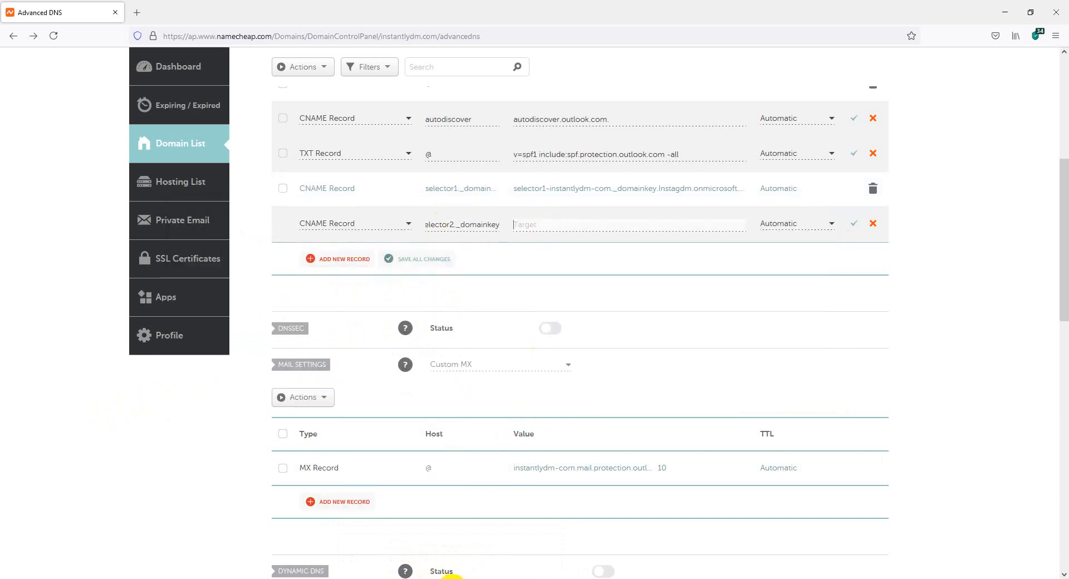
{"action": "mouse_move", "coordinate": [443, 577]}
{"action": "left_click", "coordinate": [501, 557]}
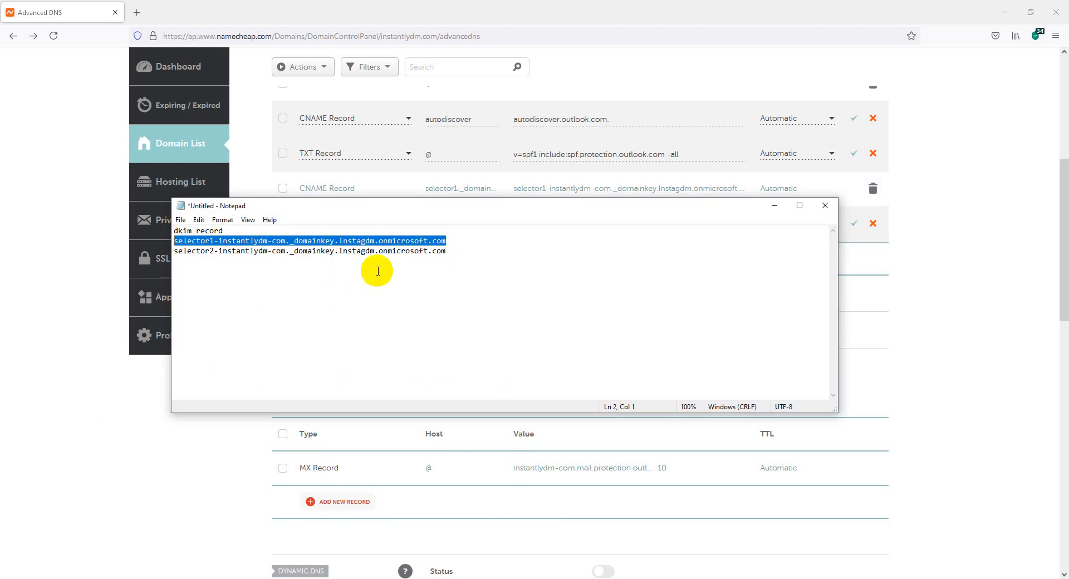
{"action": "left_click_drag", "start_coordinate": [447, 250], "coordinate": [182, 256]}
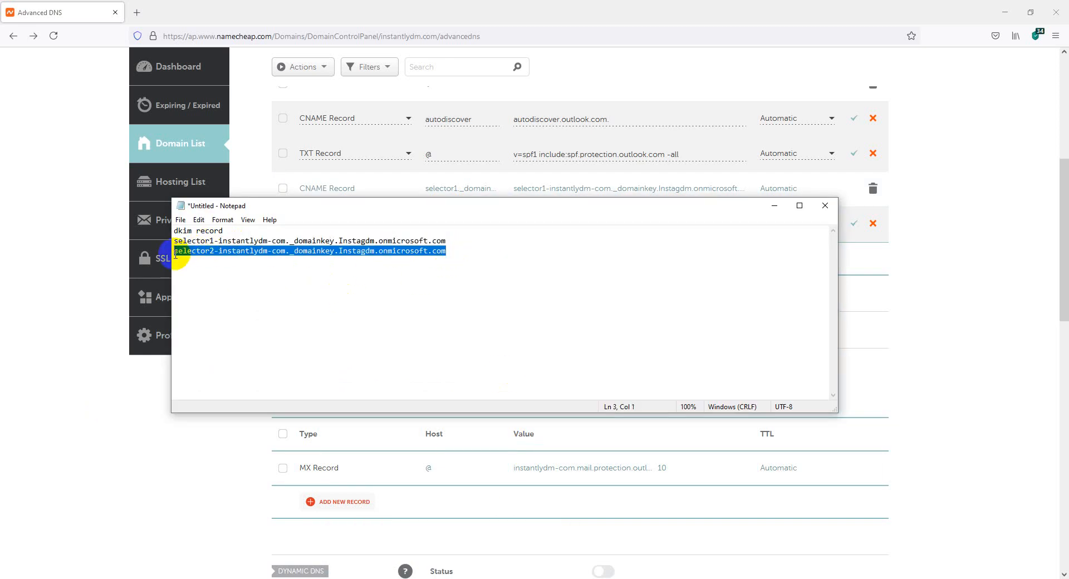
{"action": "right_click", "coordinate": [176, 255]}
{"action": "left_click", "coordinate": [206, 291]}
{"action": "left_click", "coordinate": [58, 411]}
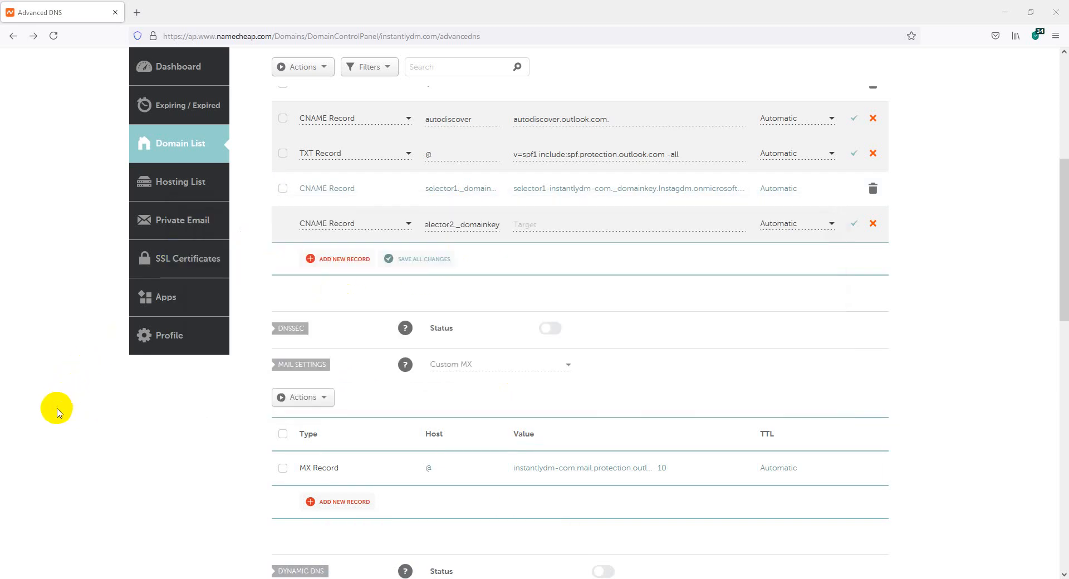
{"action": "key", "text": "ctrl+v"}
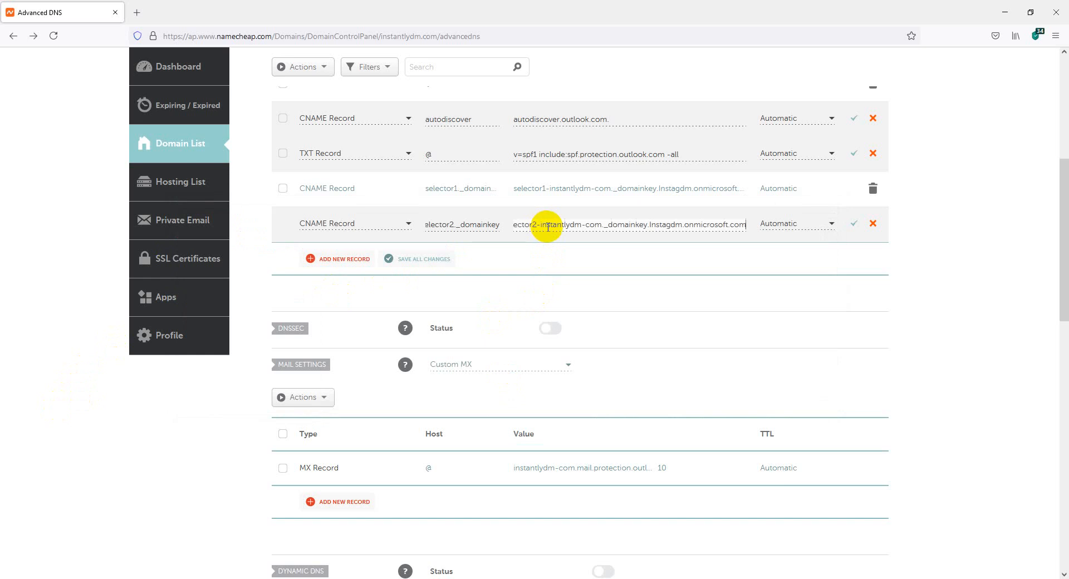
{"action": "left_click", "coordinate": [854, 225]}
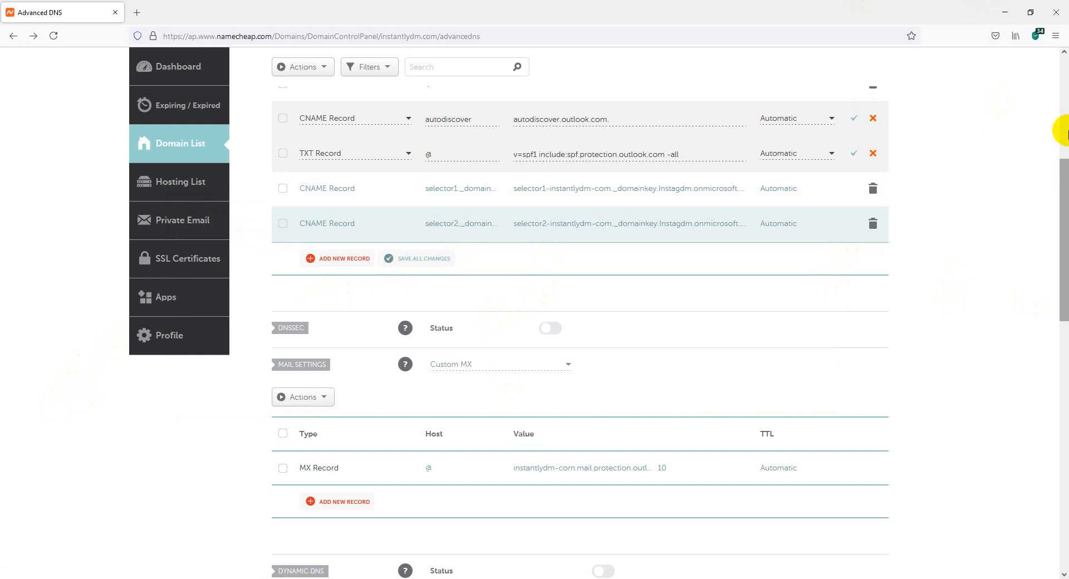
{"action": "scroll", "coordinate": [311, 261], "scroll_direction": "up", "scroll_amount": 3}
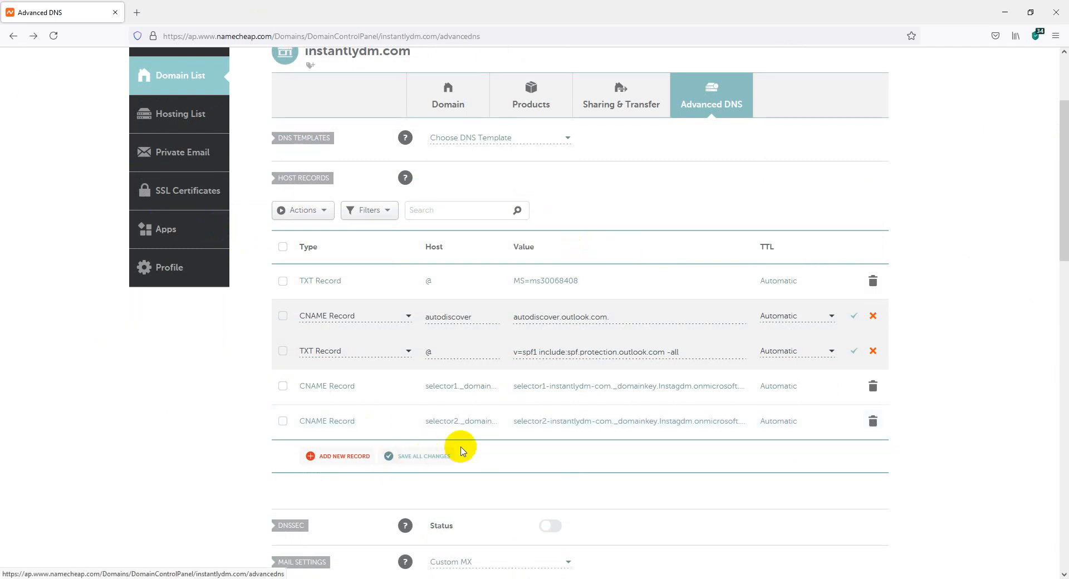
{"action": "left_click", "coordinate": [425, 578]}
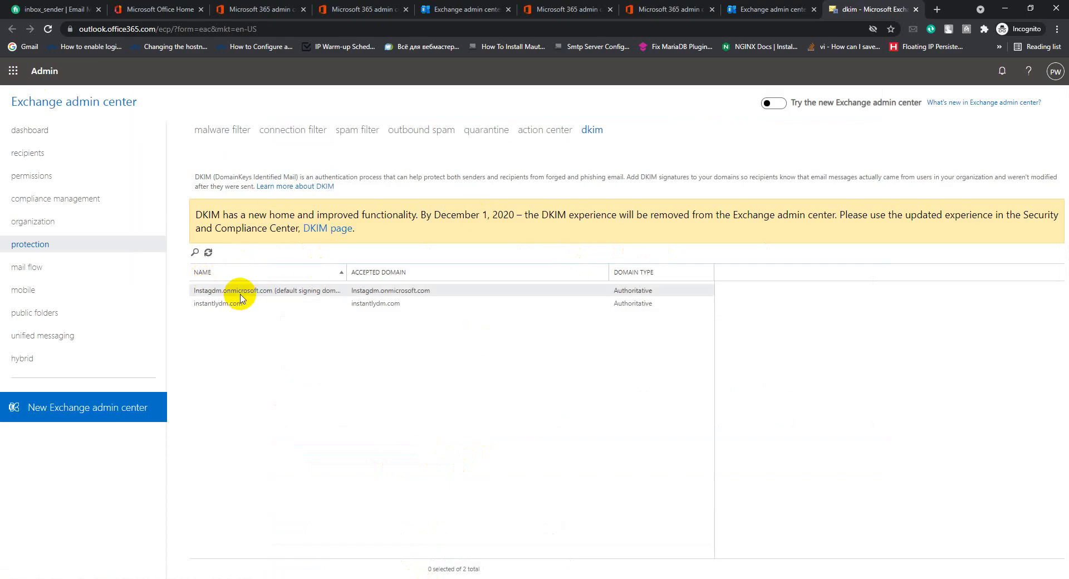
Enable DKIM for instantlydm.com and confirm its status shows it is signing messages.
{"action": "left_click", "coordinate": [225, 306]}
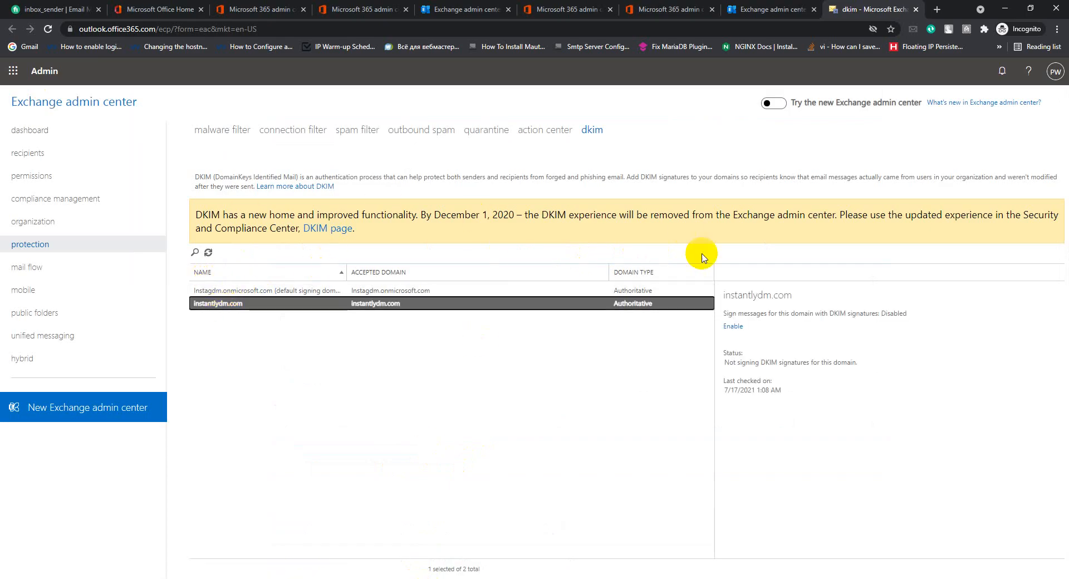
{"action": "left_click", "coordinate": [732, 329]}
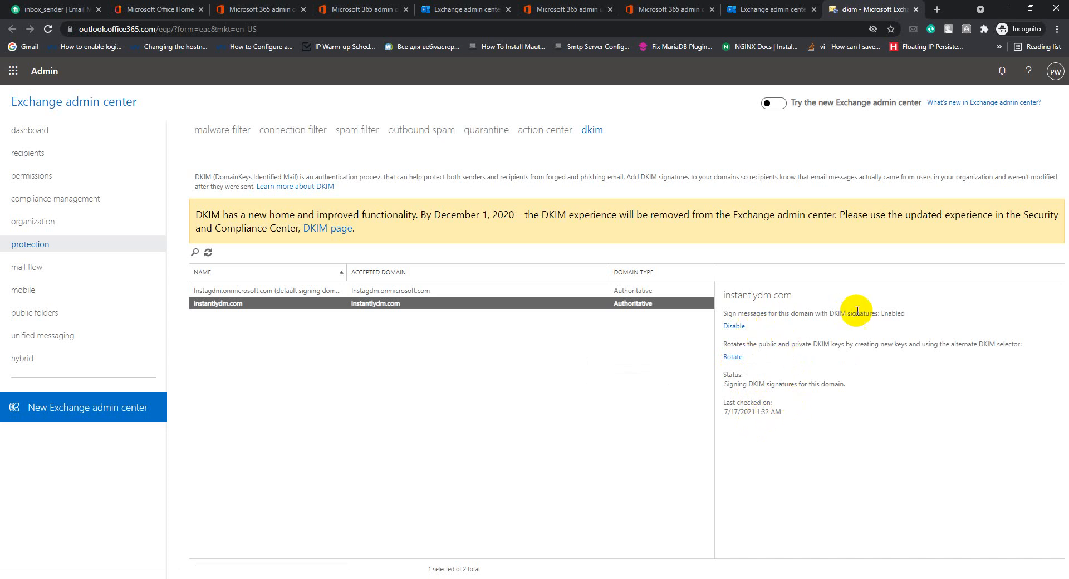
{"action": "left_click_drag", "start_coordinate": [914, 317], "coordinate": [724, 311]}
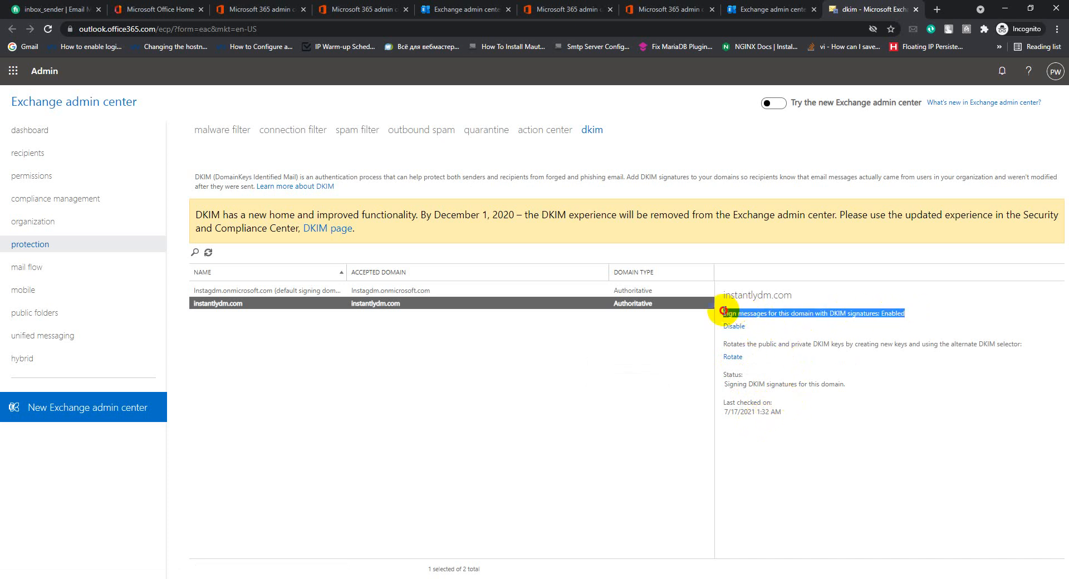
{"action": "left_click", "coordinate": [779, 344]}
{"action": "left_click_drag", "start_coordinate": [794, 403], "coordinate": [732, 401]}
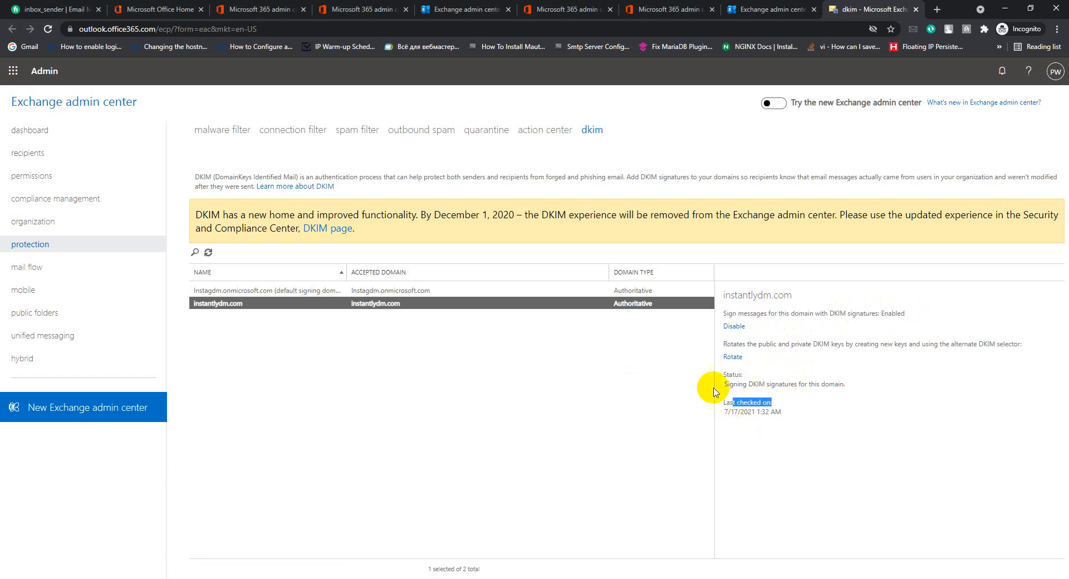
{"action": "left_click", "coordinate": [730, 397]}
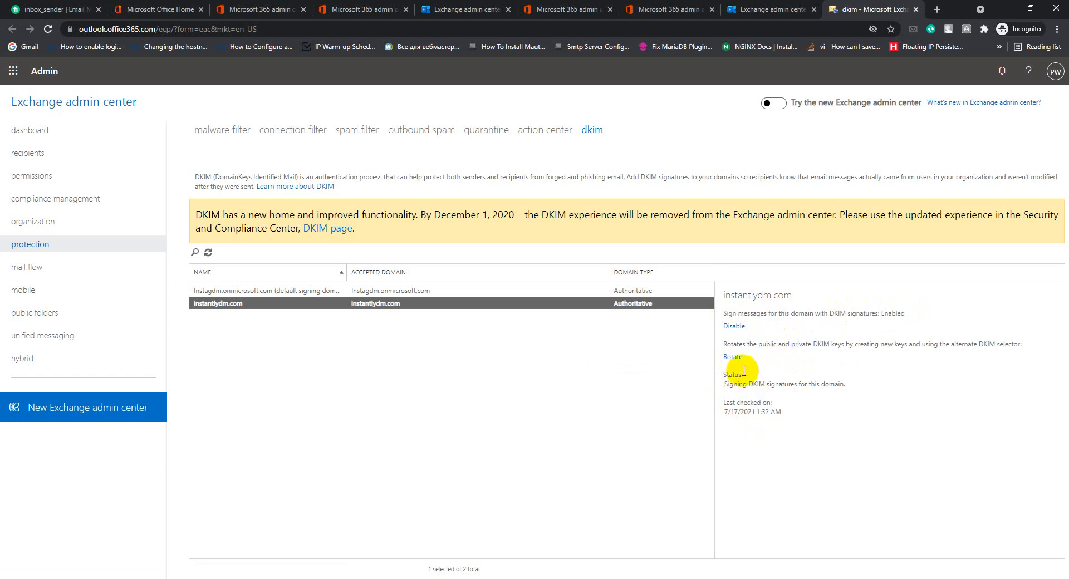
{"action": "left_click", "coordinate": [12, 71]}
Open the Outlook on the web inbox from the app launcher, then a blank new tab.
{"action": "left_click", "coordinate": [34, 144]}
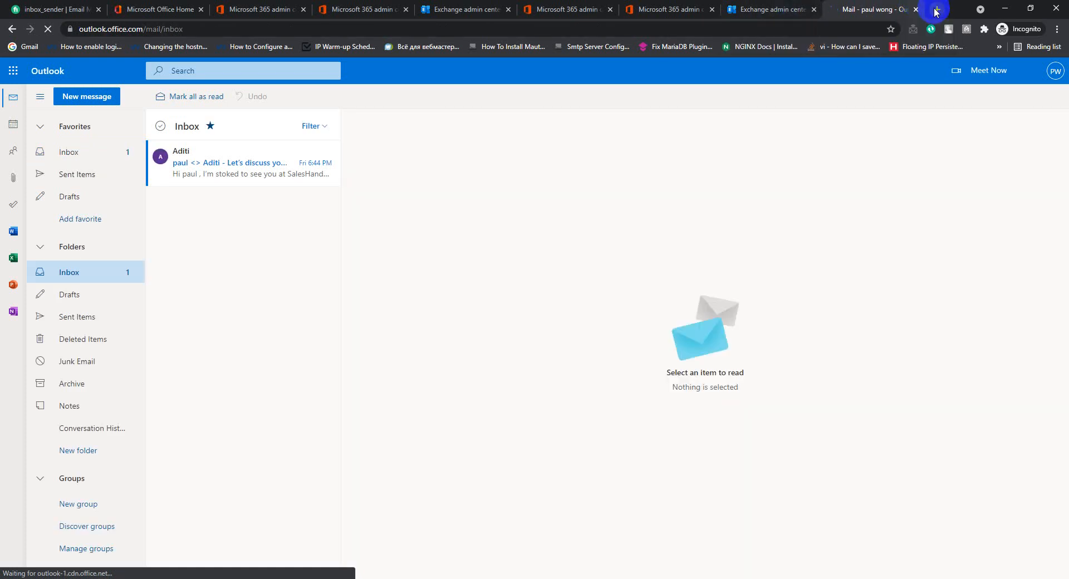
{"action": "left_click", "coordinate": [938, 11]}
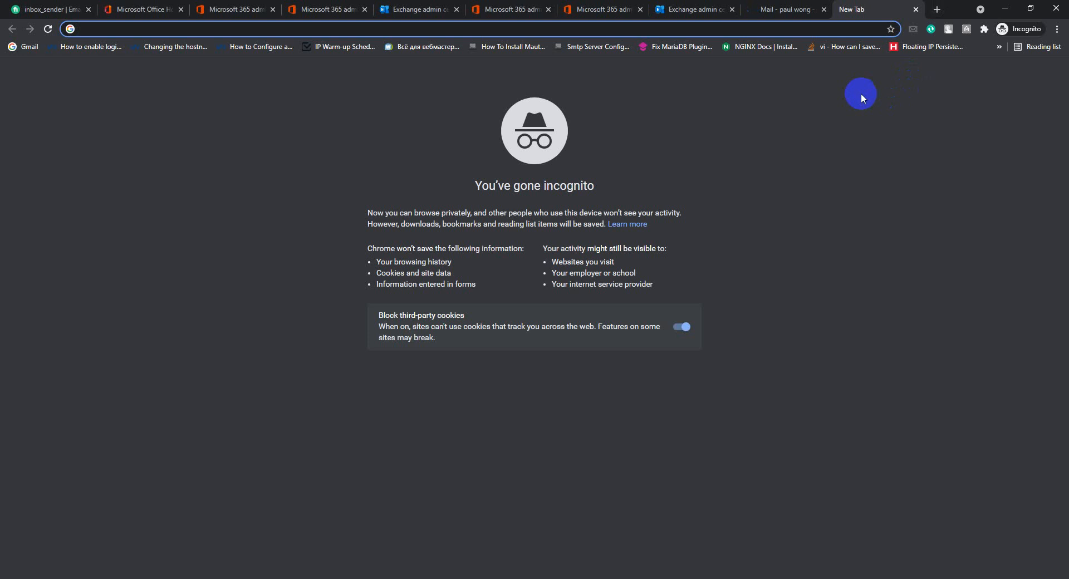
Search Google for 'mailtester', open mail-tester.com, and copy its test address.
{"action": "type", "text": "mai"}
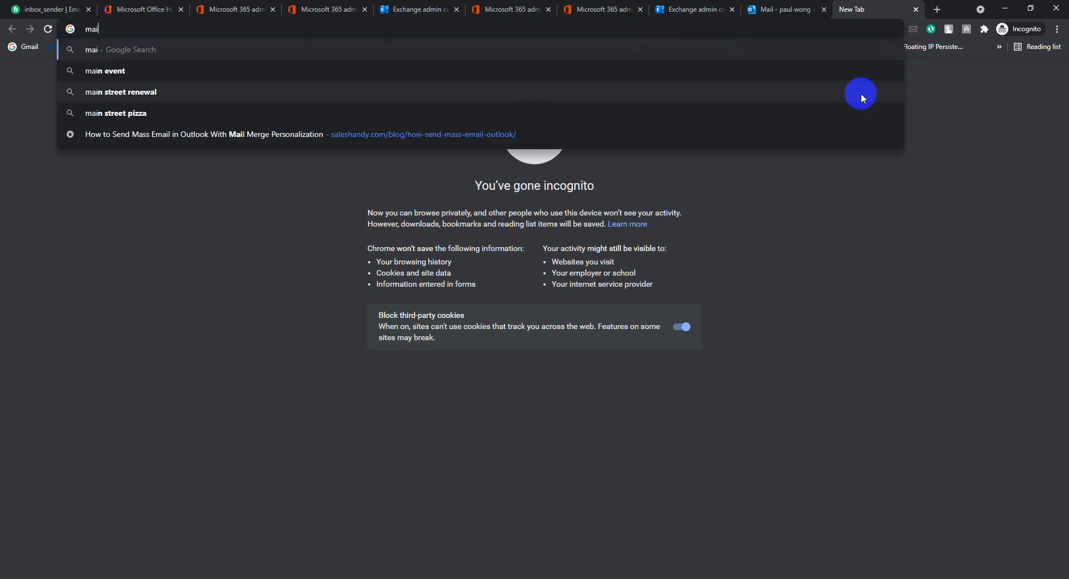
{"action": "type", "text": "ltester"}
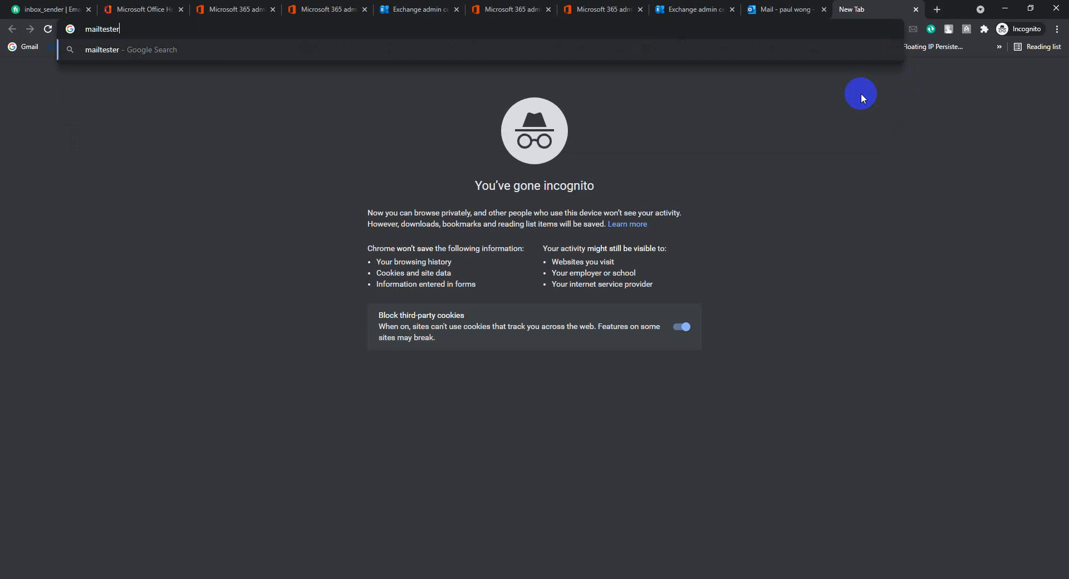
{"action": "key", "text": "Return"}
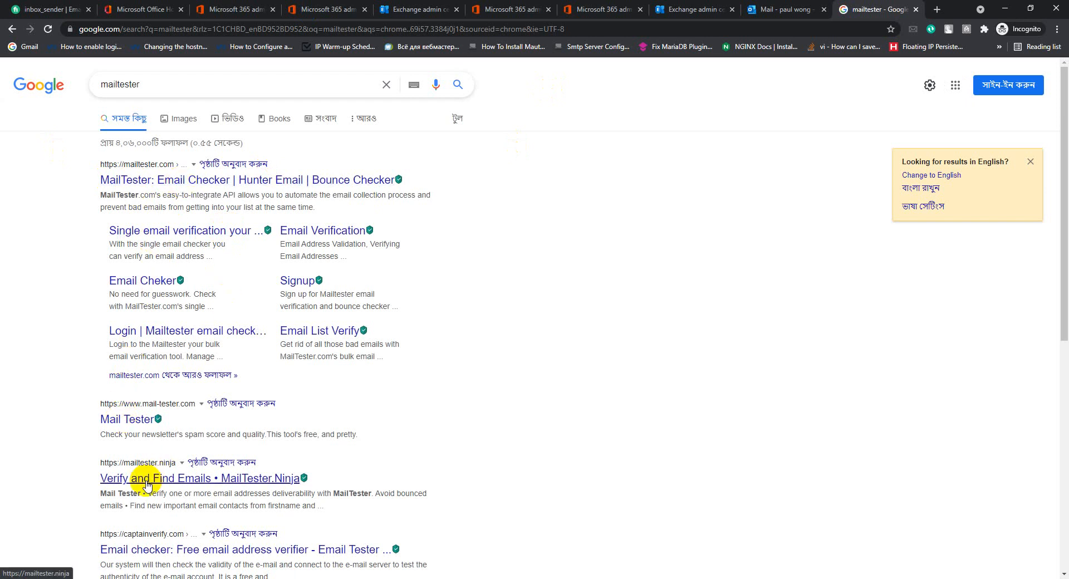
{"action": "left_click", "coordinate": [153, 79]}
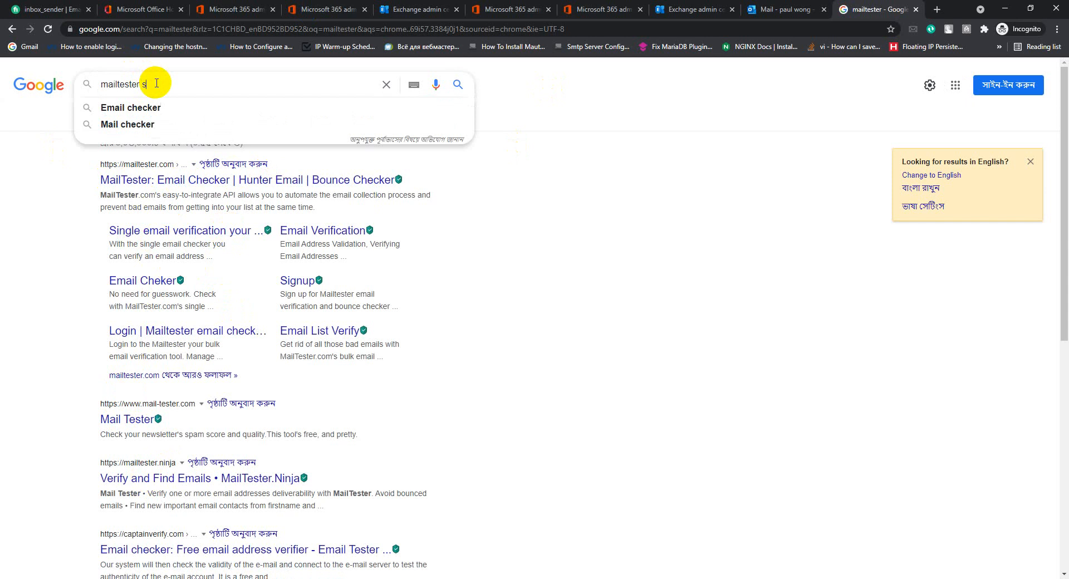
{"action": "key", "text": "Return"}
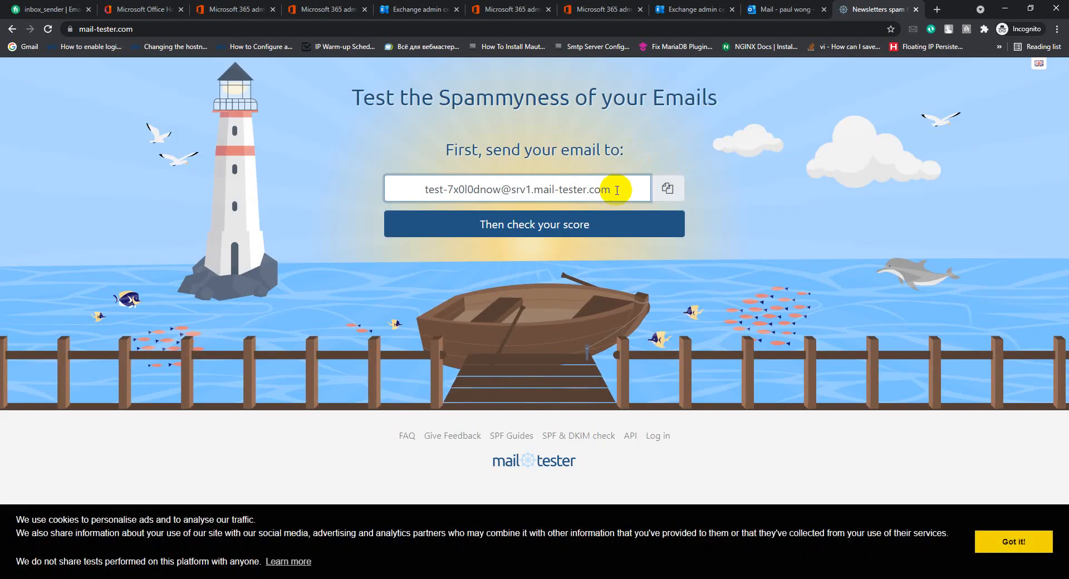
{"action": "left_click", "coordinate": [616, 190]}
{"action": "key", "text": "ctrl+c"}
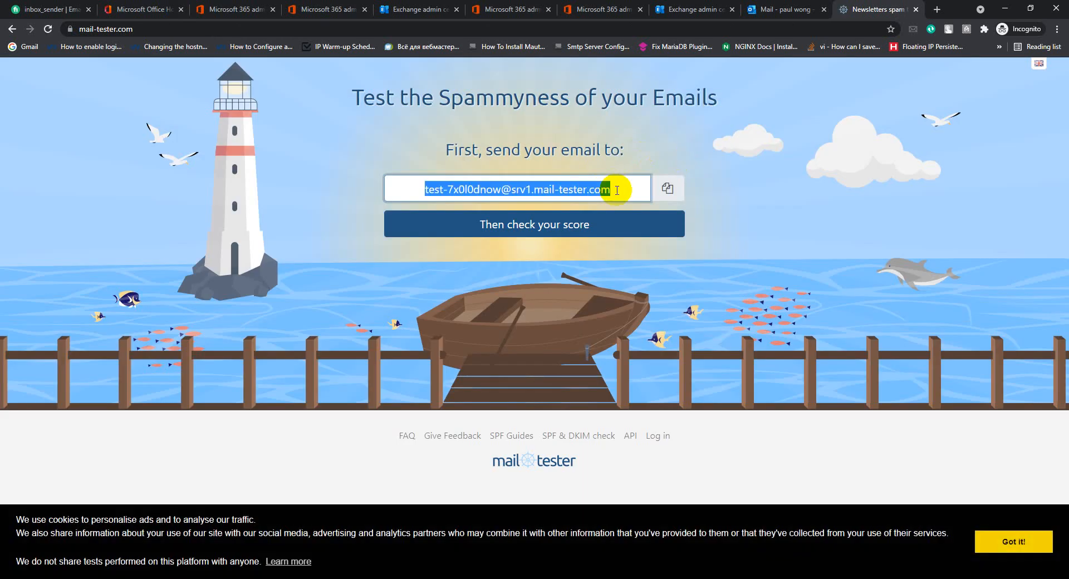
{"action": "left_click", "coordinate": [768, 6]}
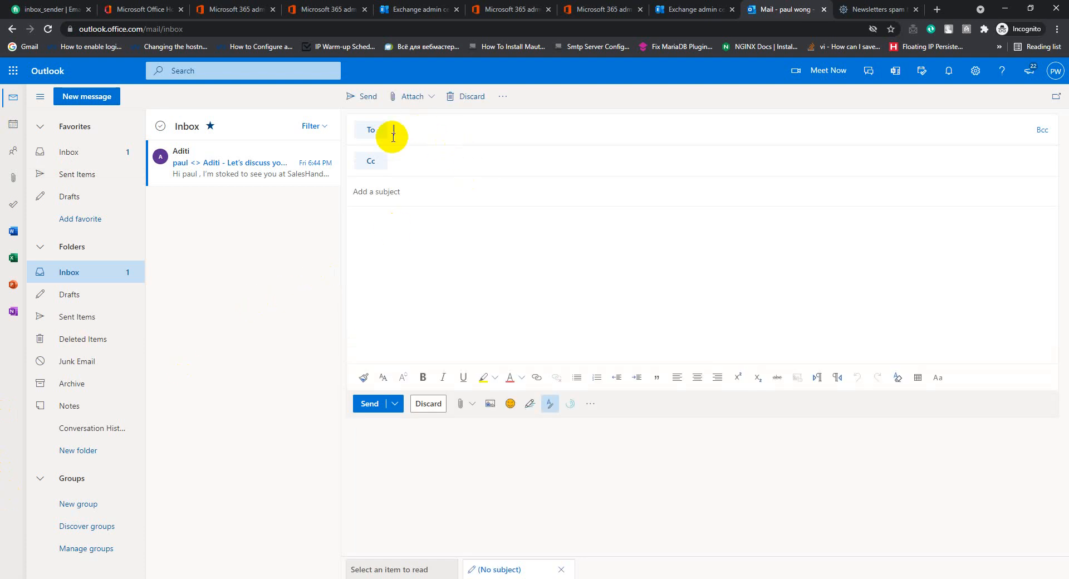
Send a message with subject 'test email' and a short body to the mail-tester address.
{"action": "key", "text": "ctrl+v"}
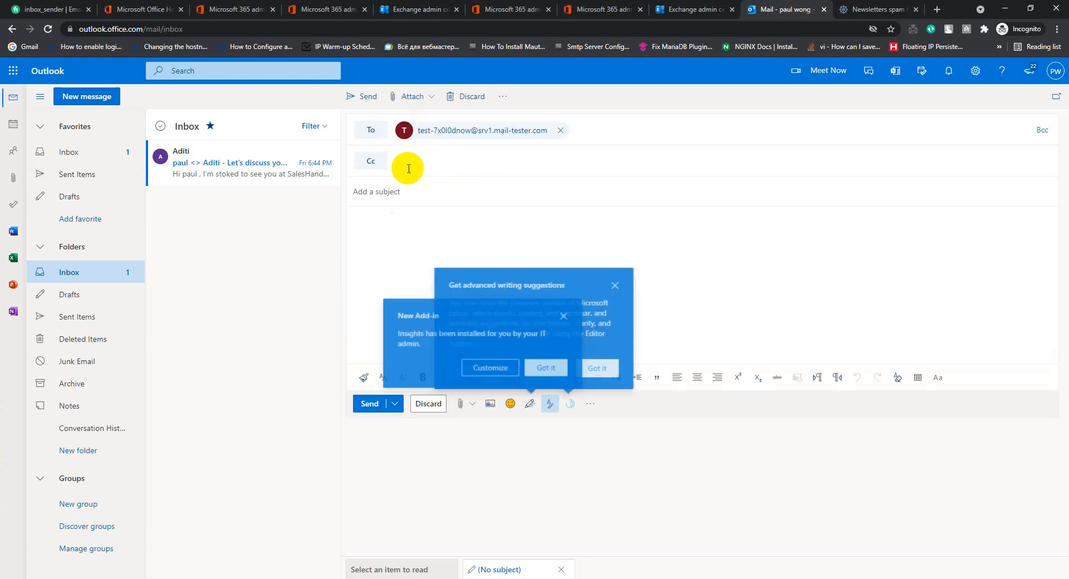
{"action": "left_click", "coordinate": [393, 198]}
{"action": "left_click", "coordinate": [393, 198]}
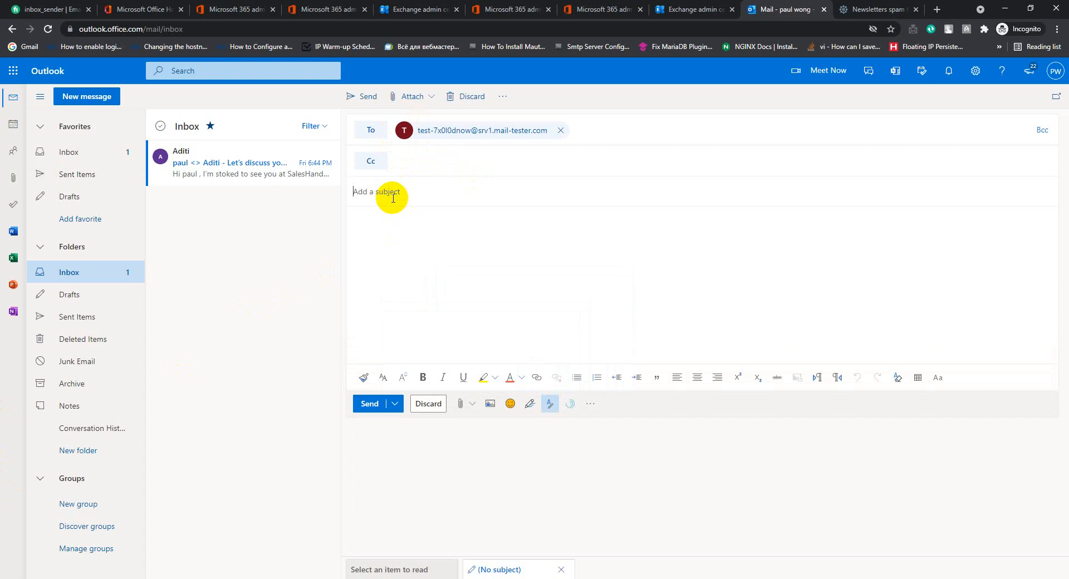
{"action": "type", "text": "test email"}
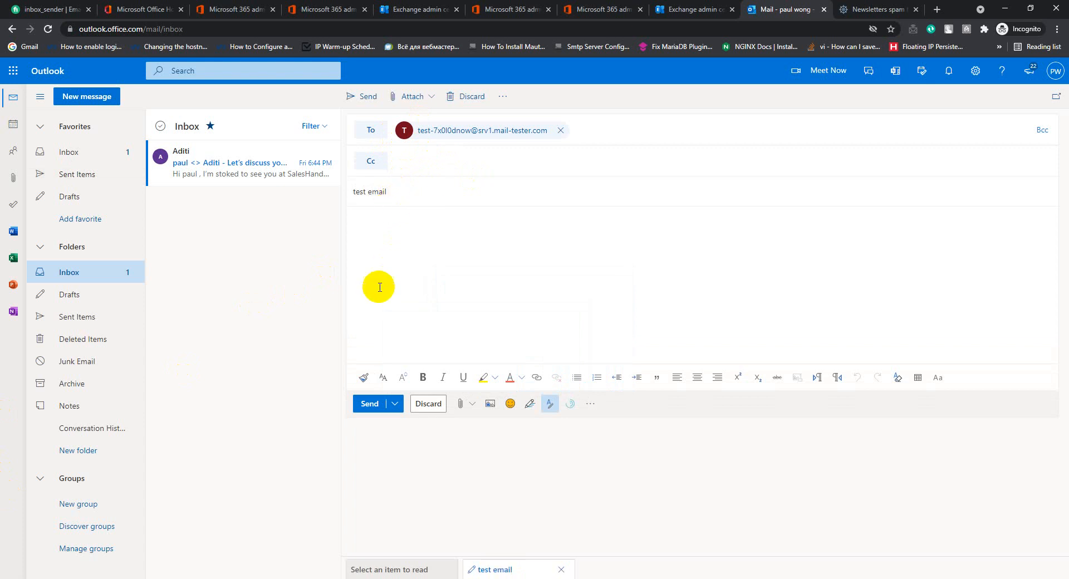
{"action": "type", "text": "is email is send "}
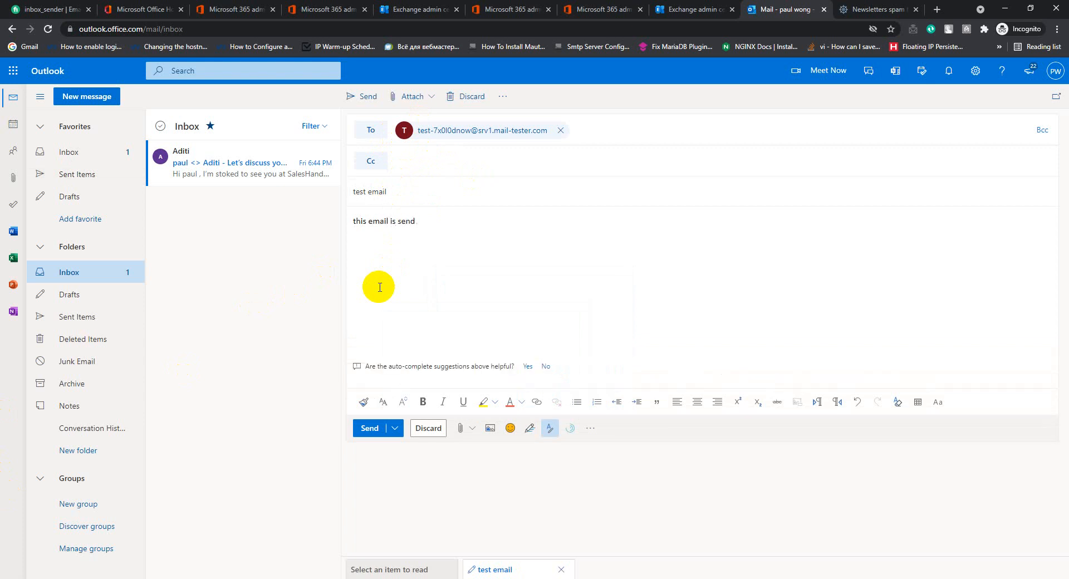
{"action": "type", "text": "for testing all dns"}
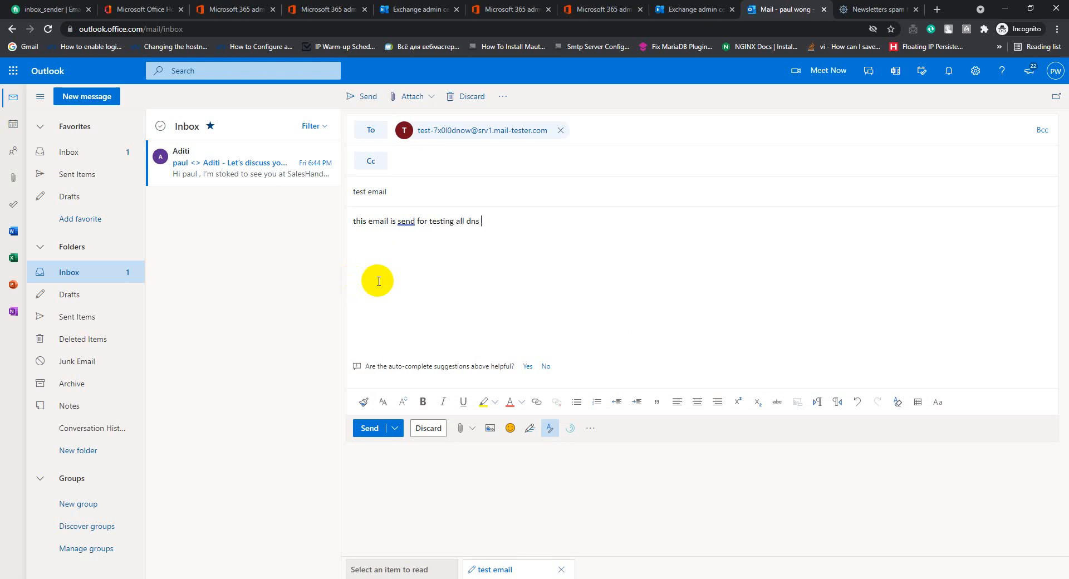
{"action": "type", "text": "record"}
{"action": "left_click", "coordinate": [369, 430]}
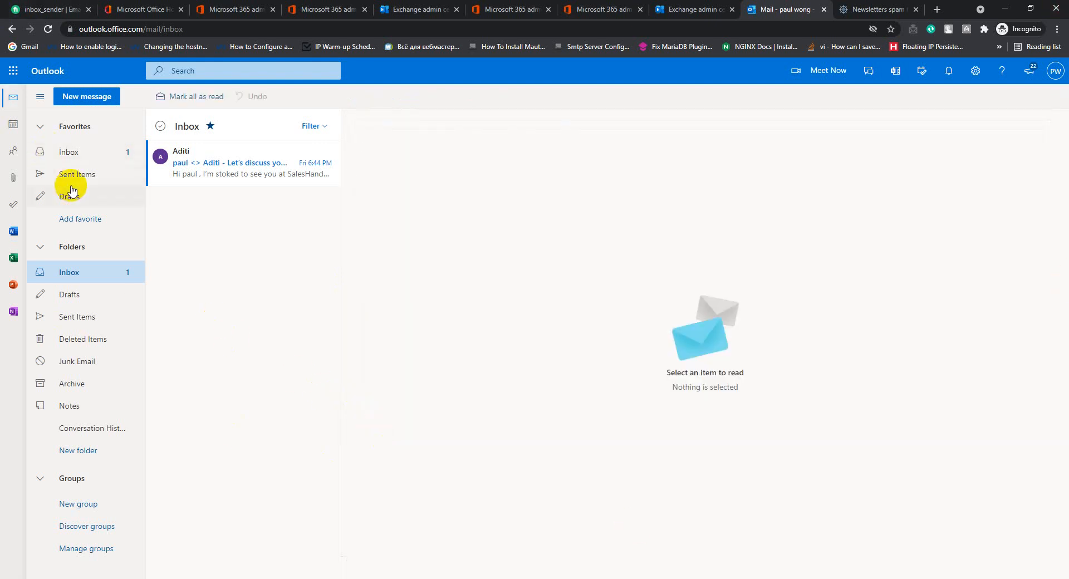
{"action": "left_click", "coordinate": [872, 9]}
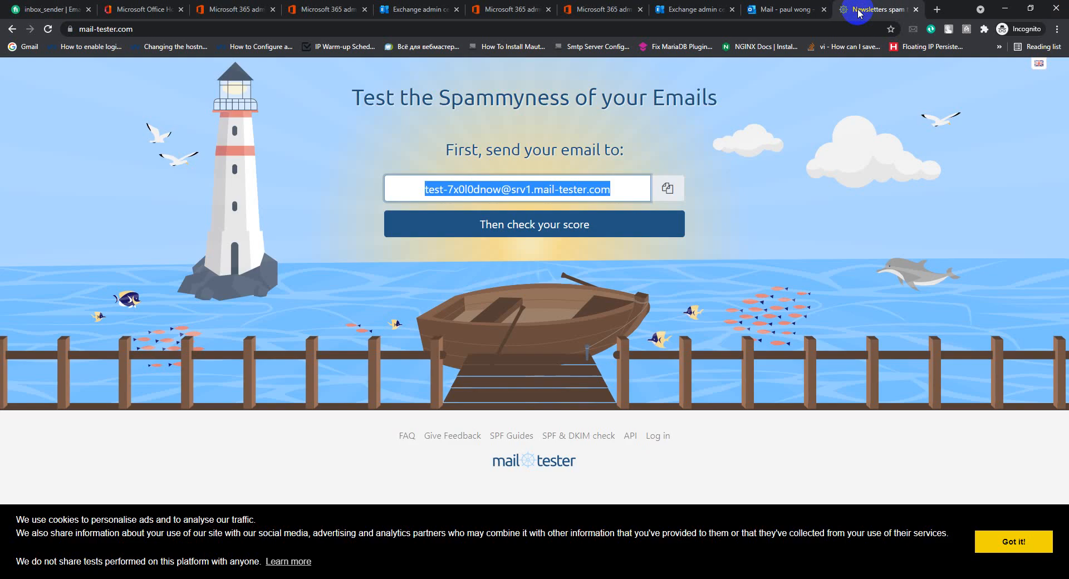
Check the test email's mail-tester score of 10/10 and review the received message details.
{"action": "left_click", "coordinate": [545, 233]}
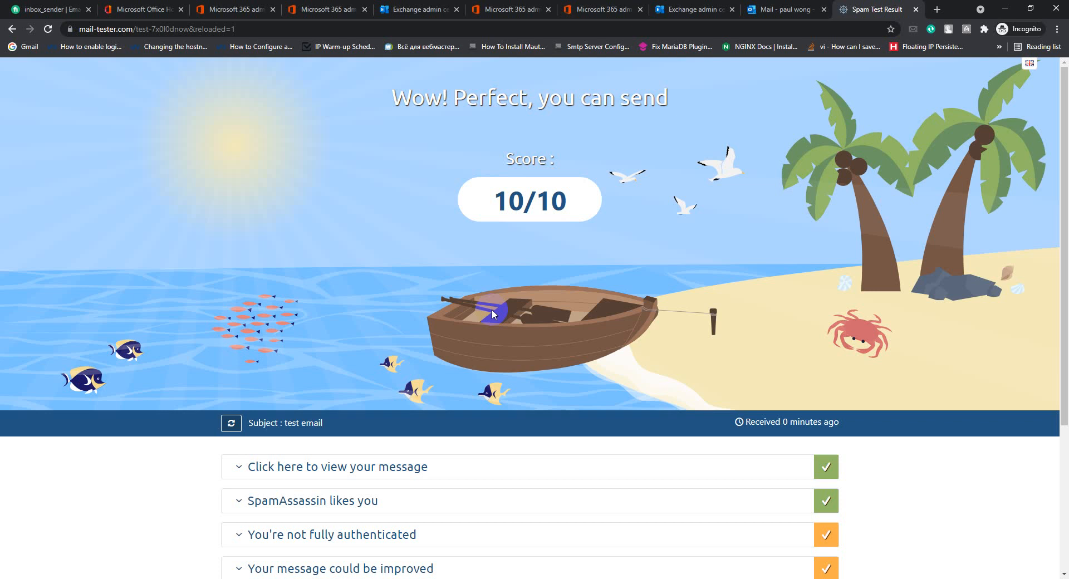
{"action": "left_click", "coordinate": [242, 470]}
{"action": "left_click_drag", "start_coordinate": [407, 507], "coordinate": [313, 512]}
{"action": "scroll", "coordinate": [358, 258], "scroll_direction": "down", "scroll_amount": 7}
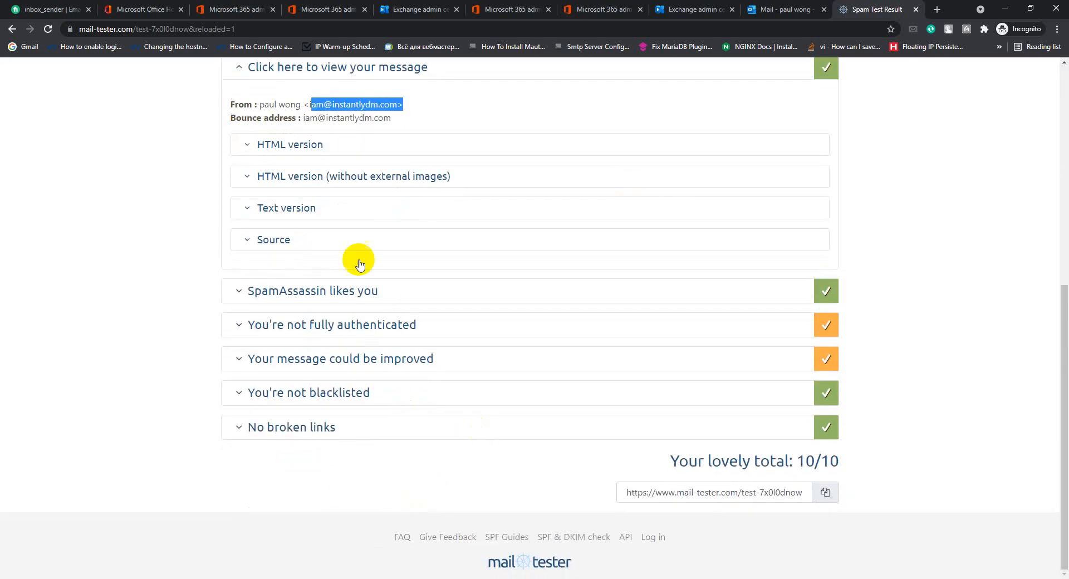
{"action": "scroll", "coordinate": [345, 278], "scroll_direction": "up", "scroll_amount": 6}
{"action": "scroll", "coordinate": [337, 307], "scroll_direction": "down", "scroll_amount": 6}
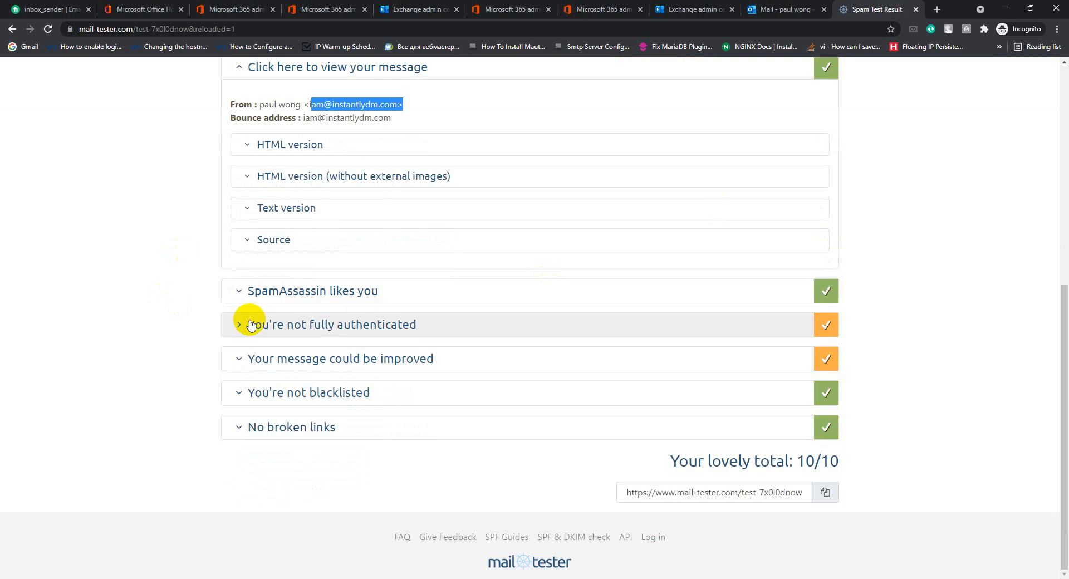
Expand the authentication results to inspect the passing SPF check and the DKIM check.
{"action": "left_click", "coordinate": [251, 321]}
{"action": "left_click_drag", "start_coordinate": [1063, 282], "coordinate": [1056, 347]}
{"action": "left_click", "coordinate": [246, 251]}
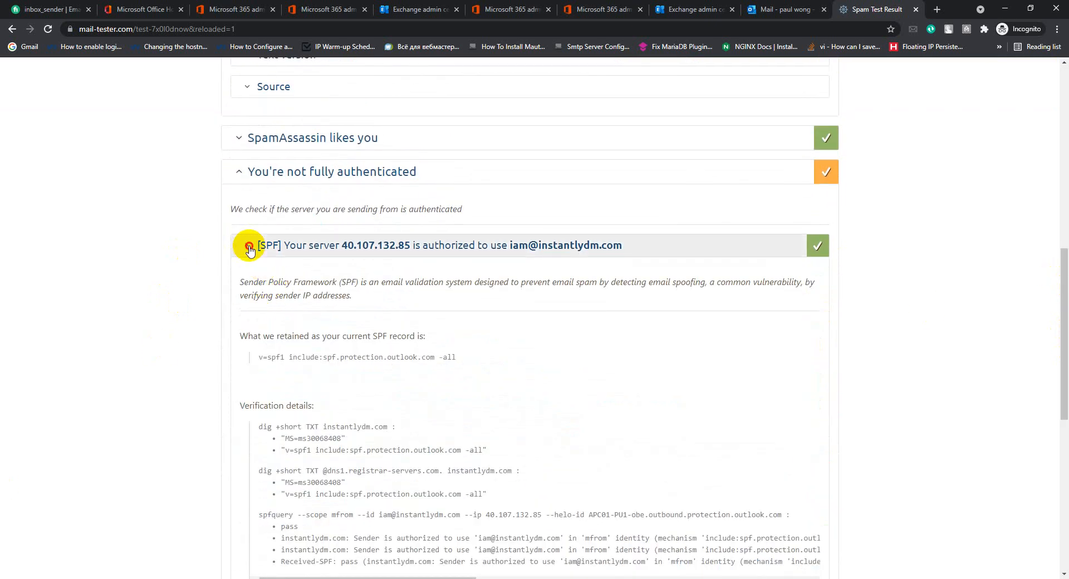
{"action": "left_click", "coordinate": [255, 249]}
{"action": "left_click", "coordinate": [261, 285]}
{"action": "left_click", "coordinate": [242, 249]}
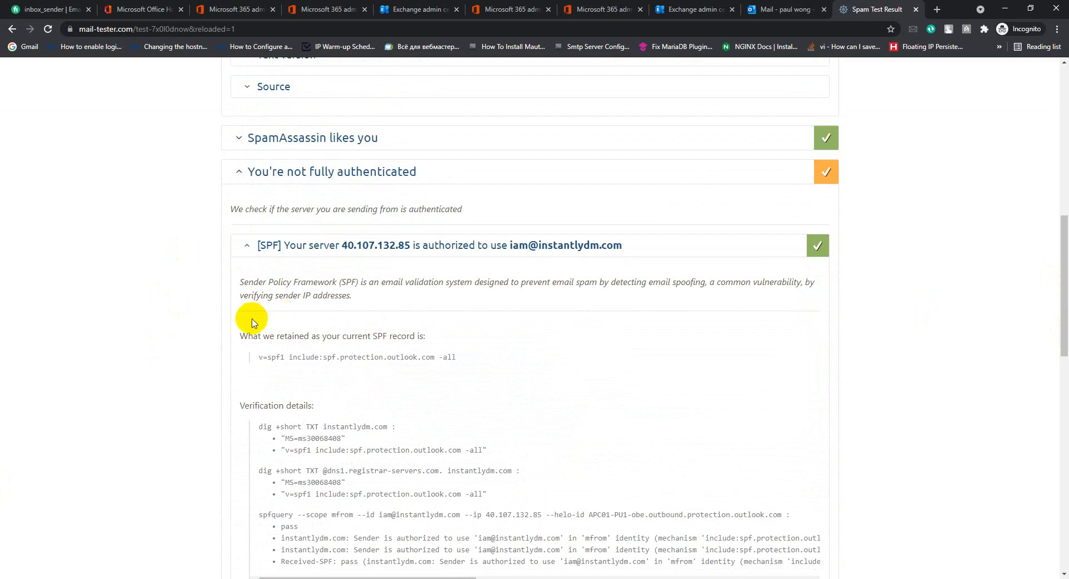
{"action": "scroll", "coordinate": [245, 277], "scroll_direction": "up", "scroll_amount": 10}
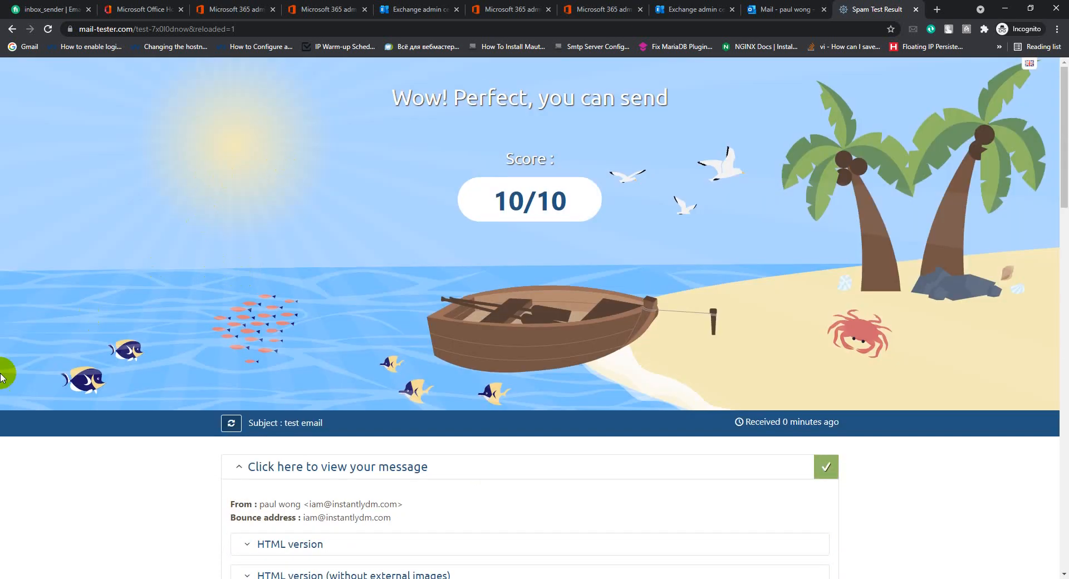
{"action": "left_click", "coordinate": [936, 10]}
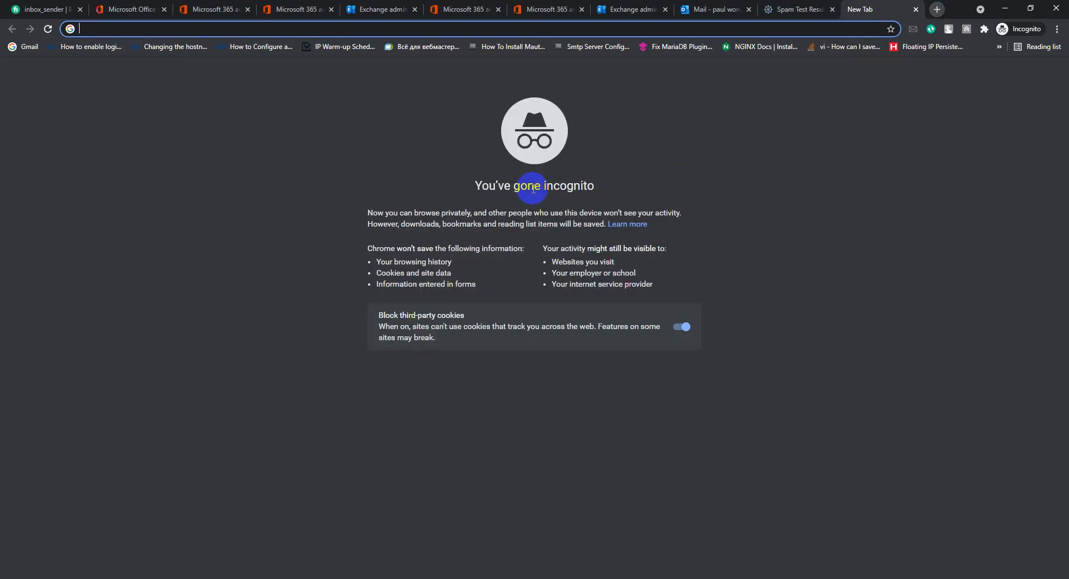
Search Google for 'easy dmarc generator' and open EasyDMARC's free DMARC Record Generator.
{"action": "type", "text": "easy"}
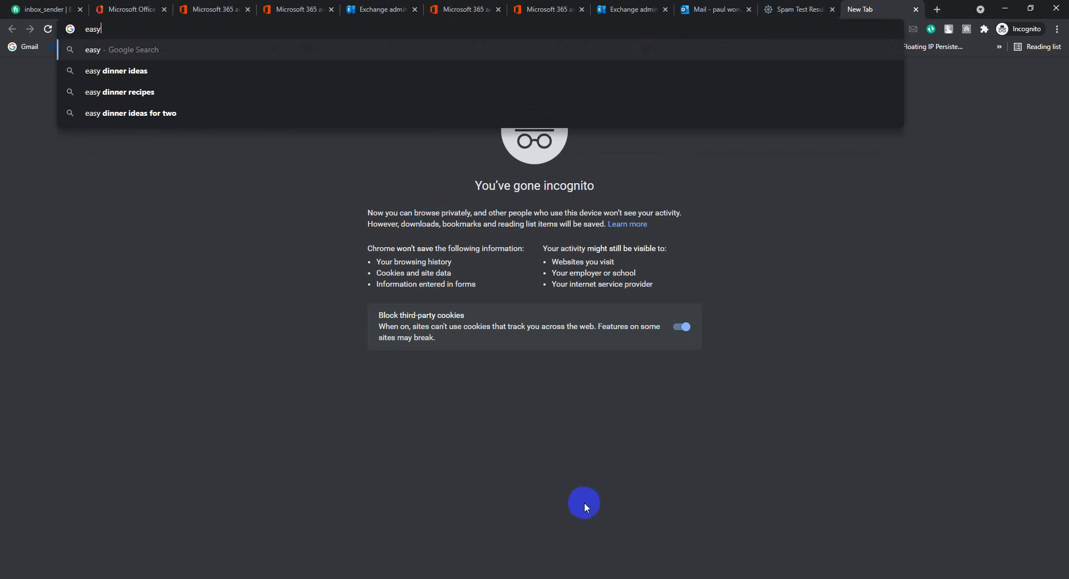
{"action": "type", "text": " dmarc"}
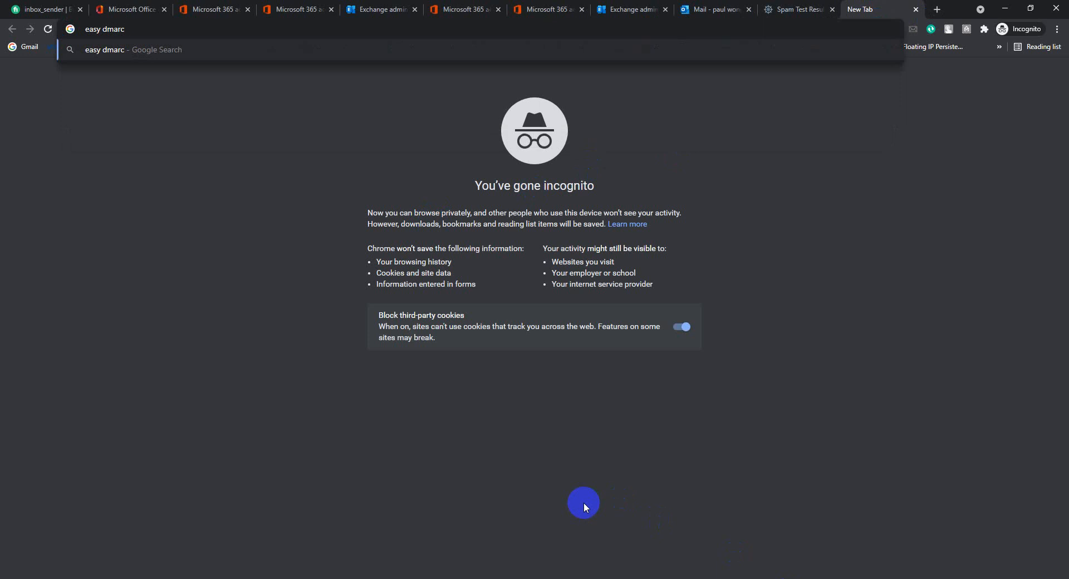
{"action": "type", "text": " generator"}
{"action": "key", "text": "Return"}
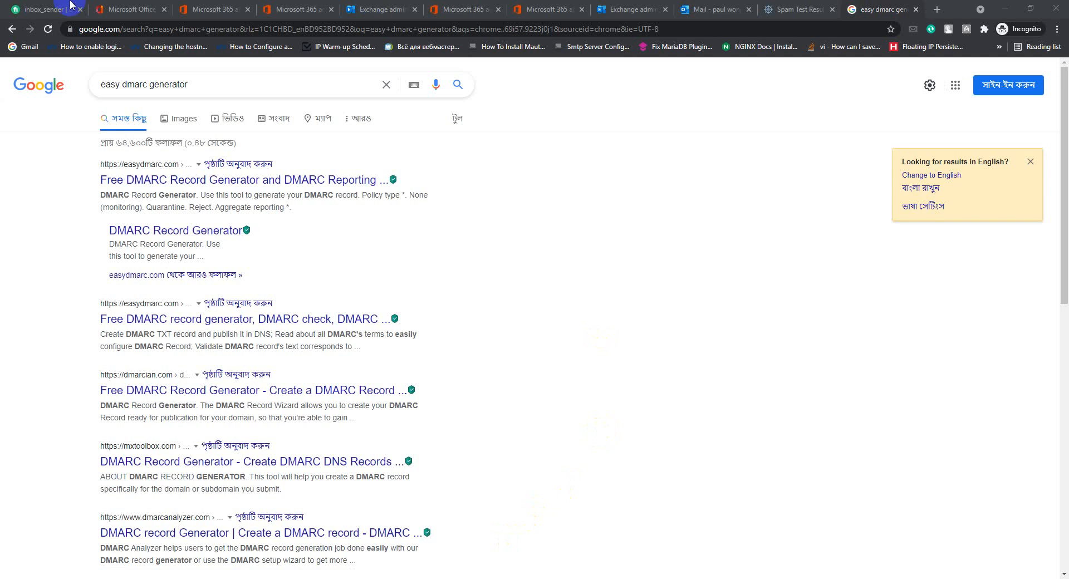
{"action": "left_click", "coordinate": [135, 176]}
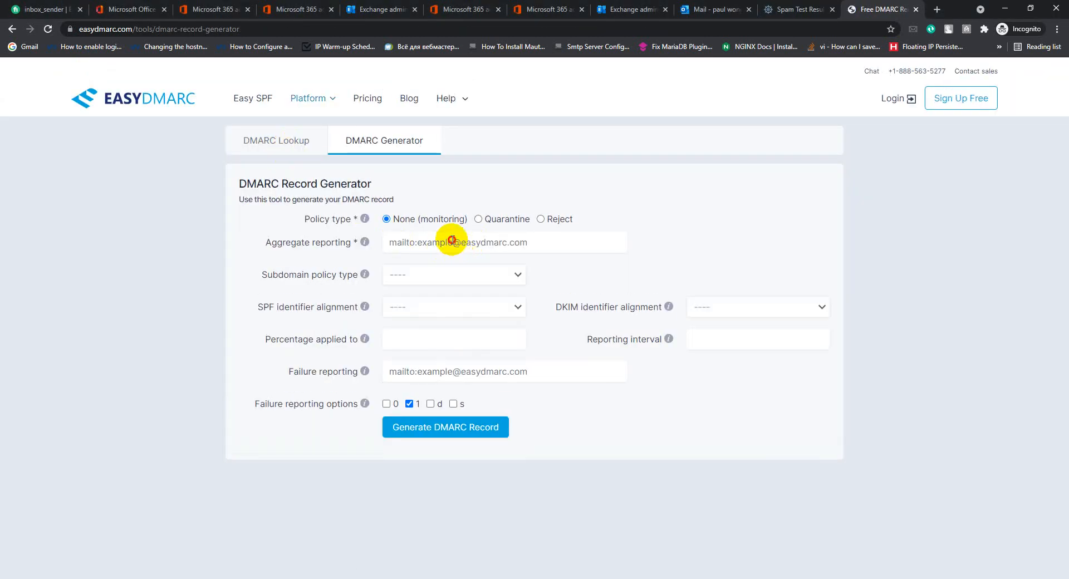
Enter a Gmail reporting address for aggregate and failure reports, and set subdomain policy to none.
{"action": "left_click", "coordinate": [452, 240]}
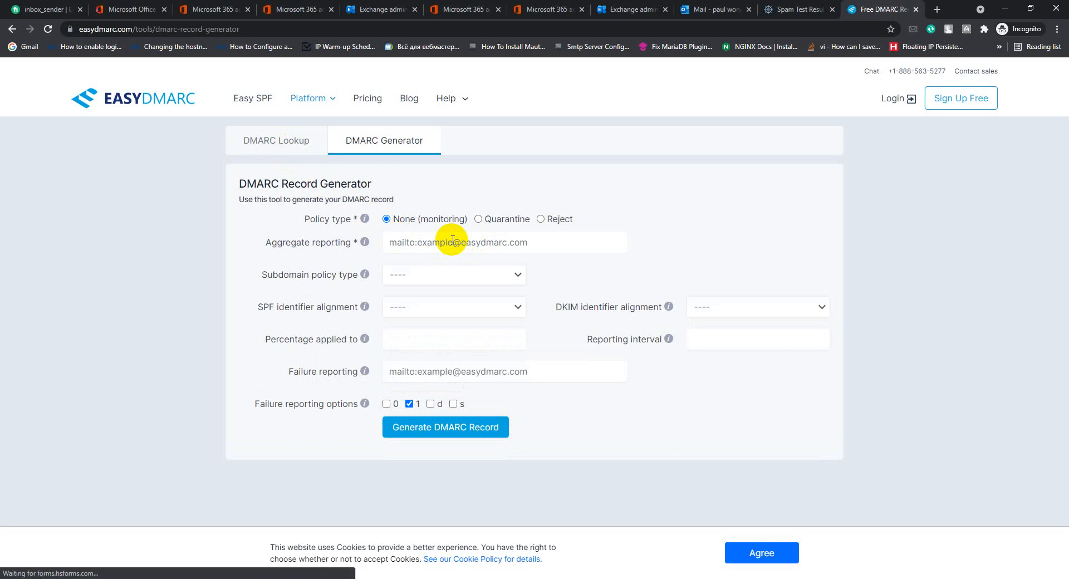
{"action": "type", "text": "mailto"}
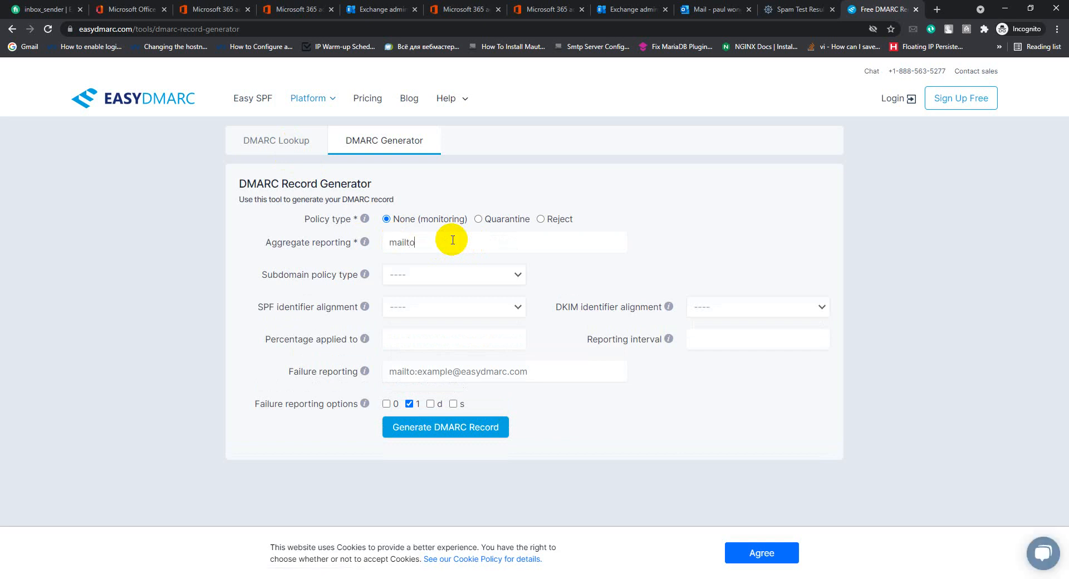
{"action": "key", "text": "ctrl+a"}
{"action": "key", "text": "ctrl+c"}
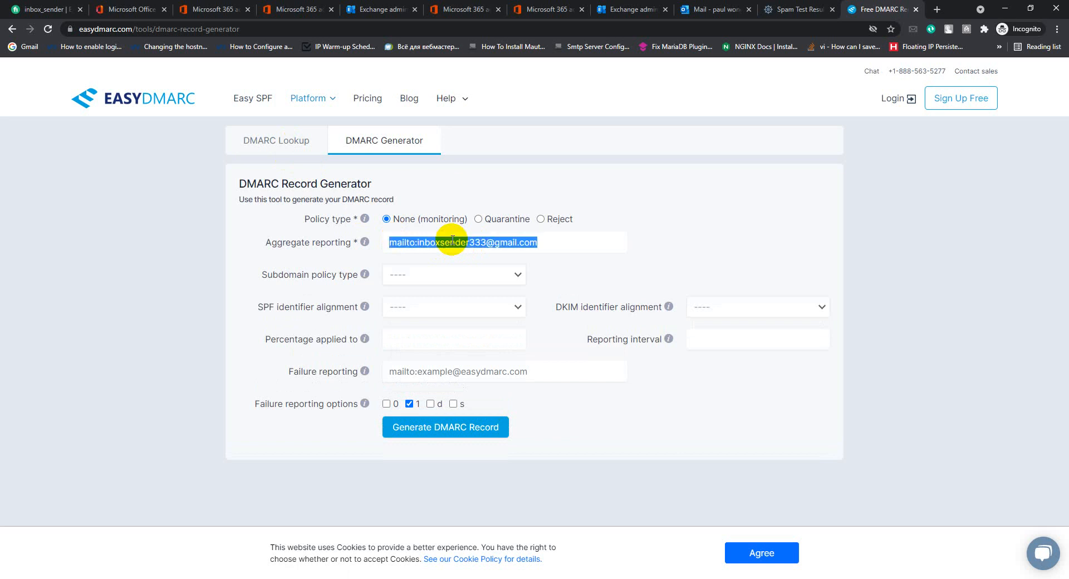
{"action": "left_click", "coordinate": [434, 372]}
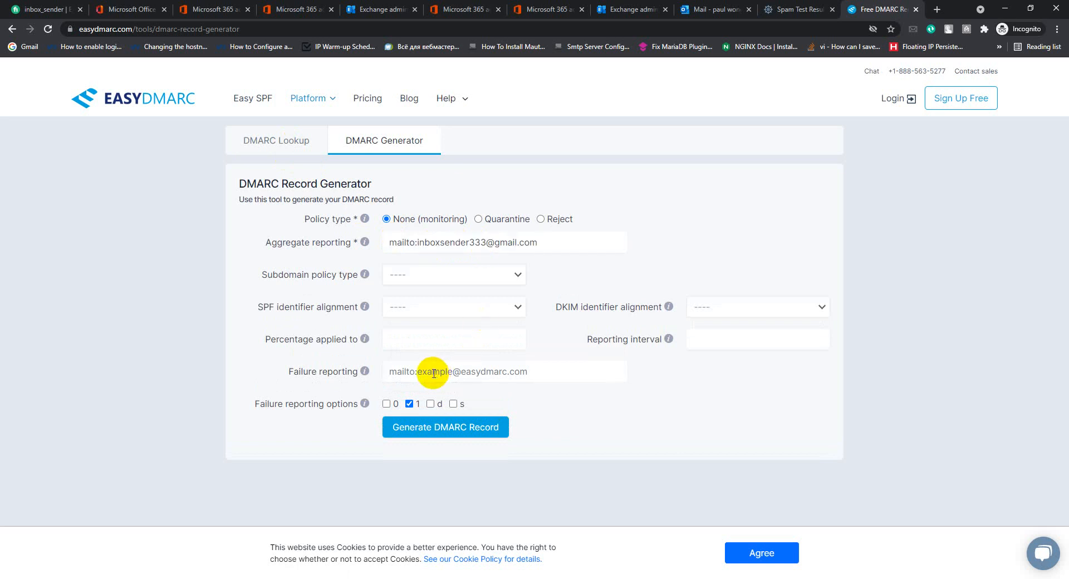
{"action": "key", "text": "ctrl+v"}
{"action": "left_click", "coordinate": [425, 277]}
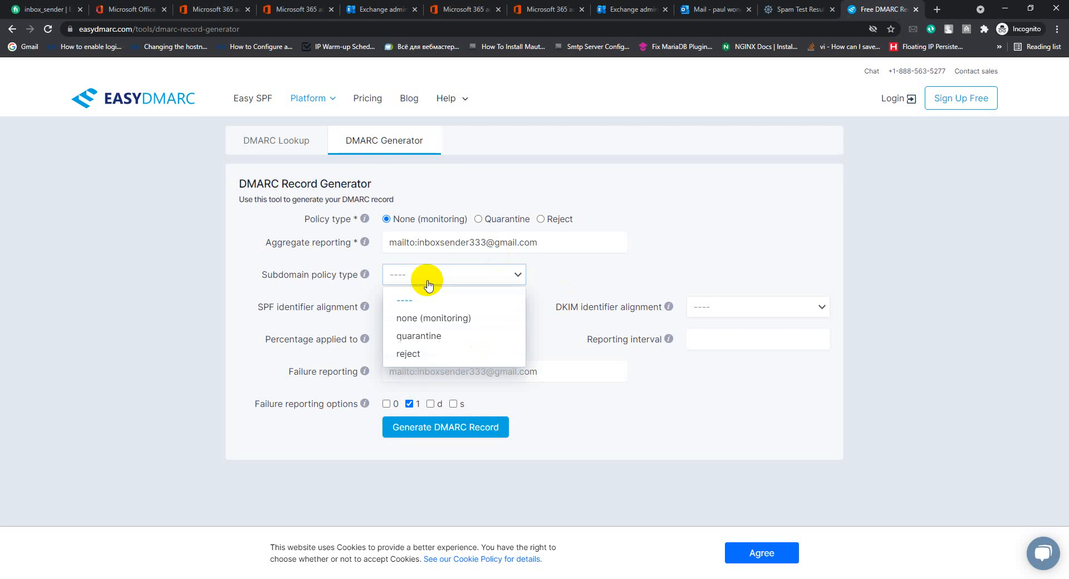
{"action": "left_click", "coordinate": [451, 320]}
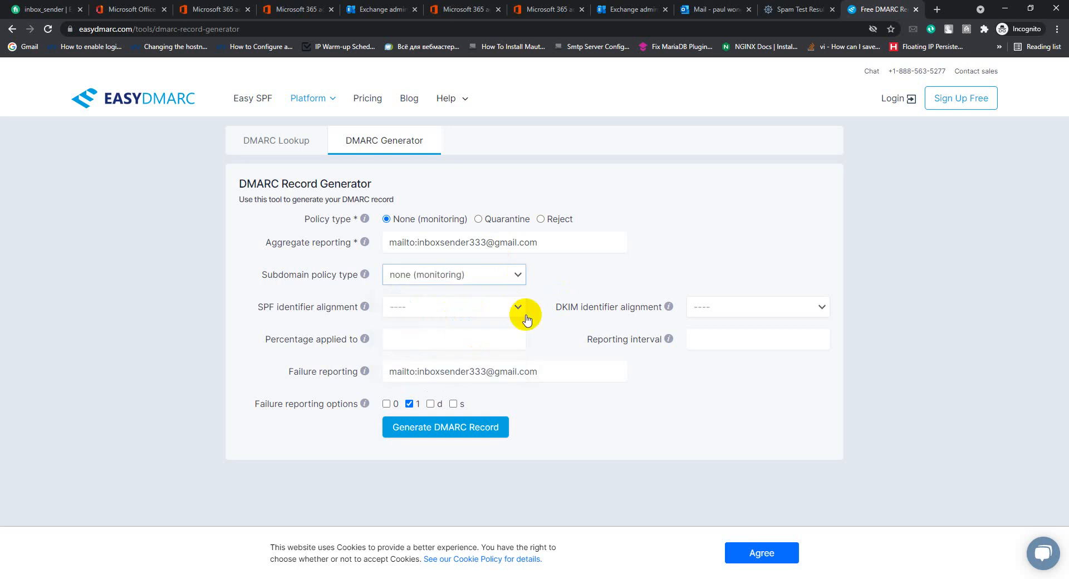
Set SPF and DKIM alignment to Relaxed, 100 percent, interval 86400, then generate and copy the record.
{"action": "left_click", "coordinate": [432, 309]}
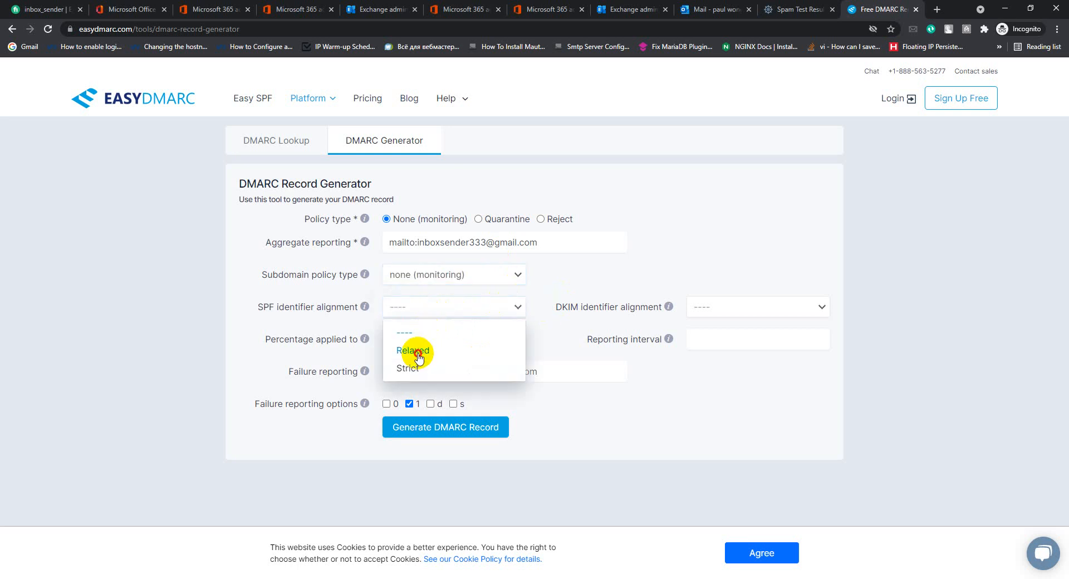
{"action": "left_click", "coordinate": [416, 351]}
{"action": "left_click", "coordinate": [416, 342]}
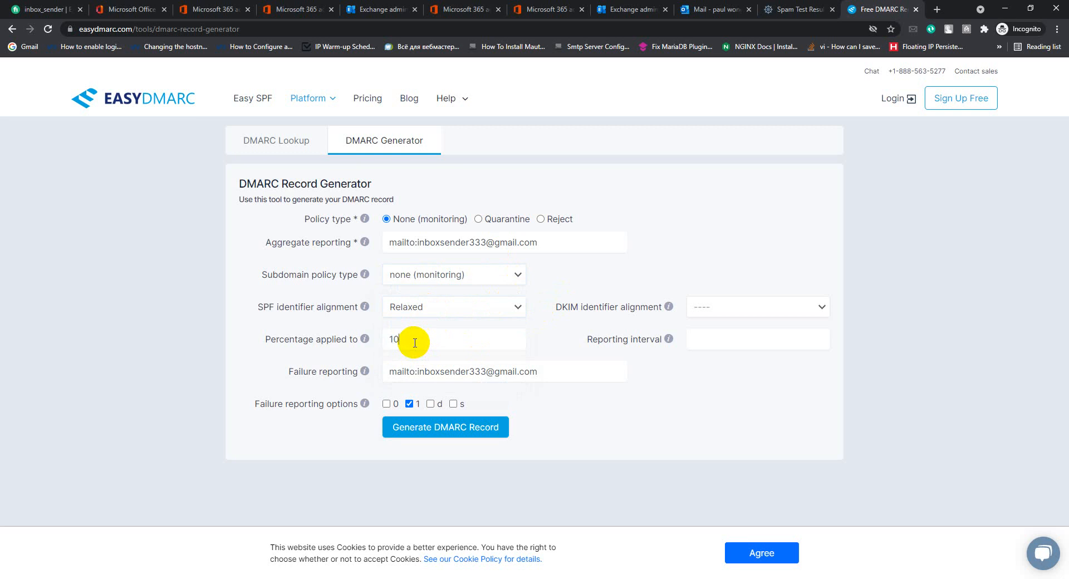
{"action": "left_click", "coordinate": [718, 311]}
{"action": "left_click", "coordinate": [708, 352]}
{"action": "left_click", "coordinate": [695, 340]}
{"action": "type", "text": "86400"}
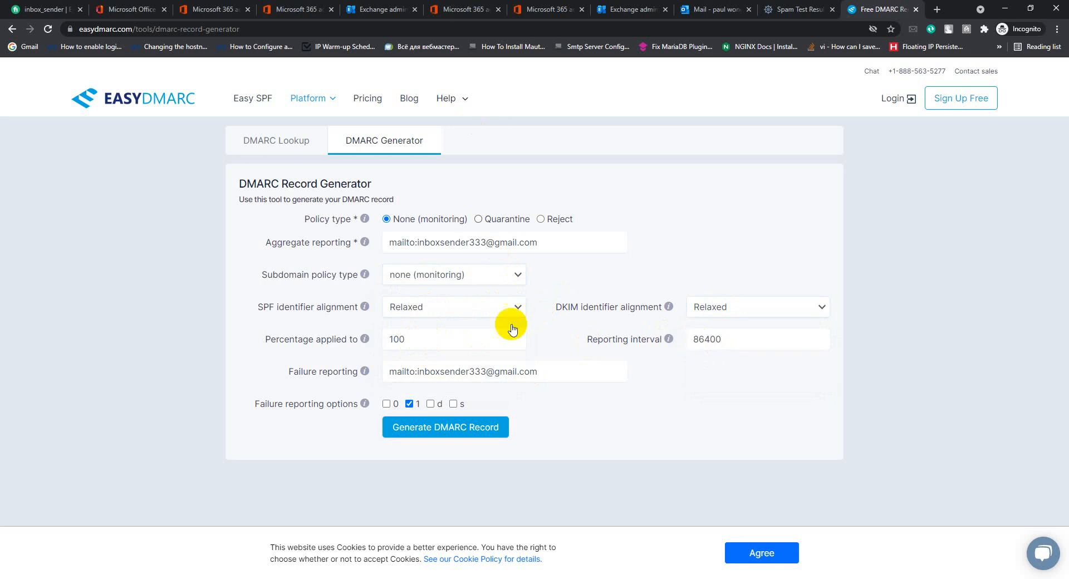
{"action": "left_click", "coordinate": [443, 434]}
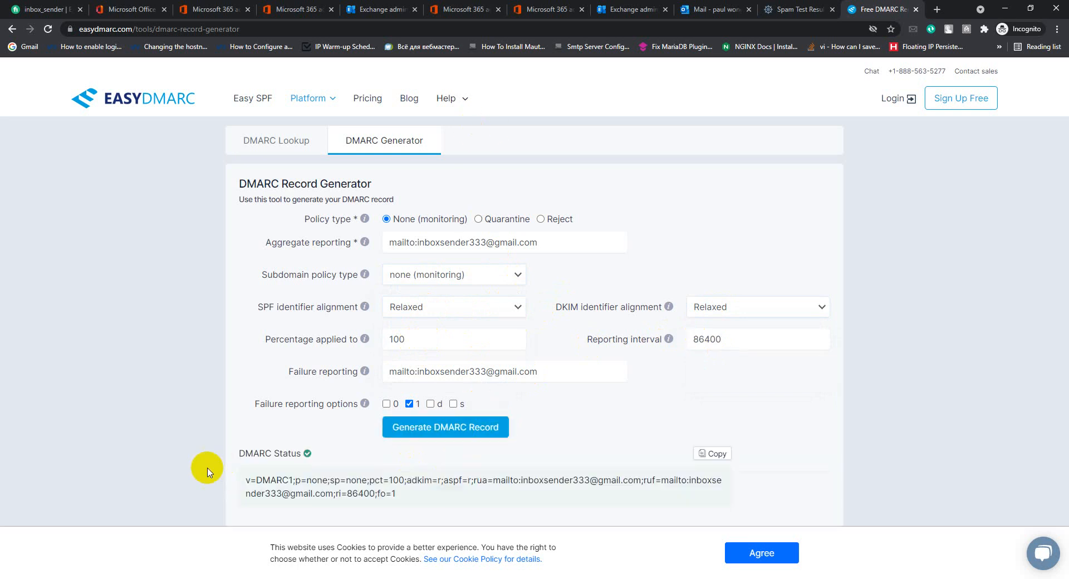
{"action": "left_click", "coordinate": [713, 454]}
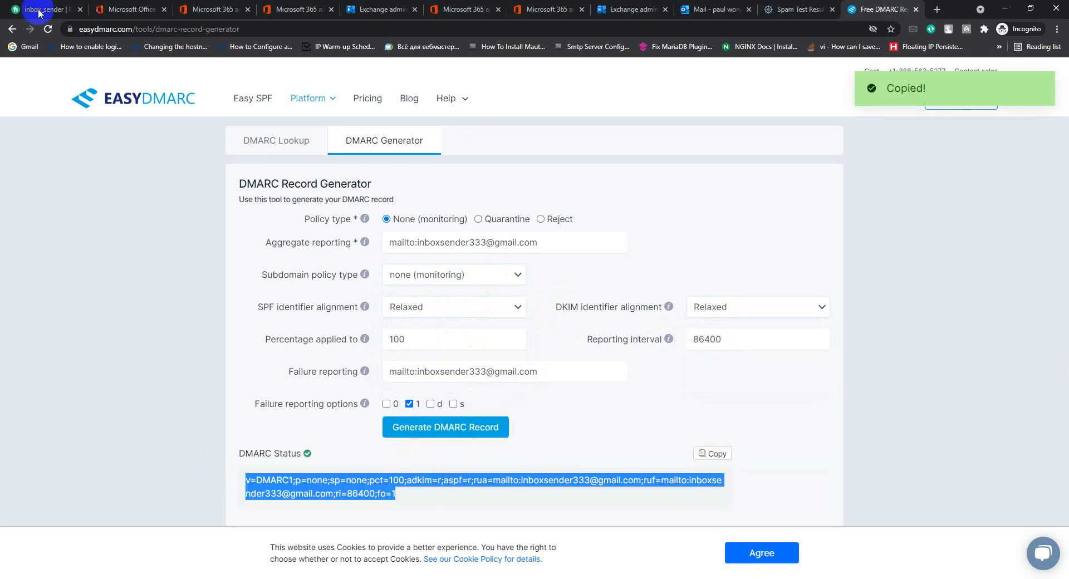
{"action": "left_click", "coordinate": [395, 578]}
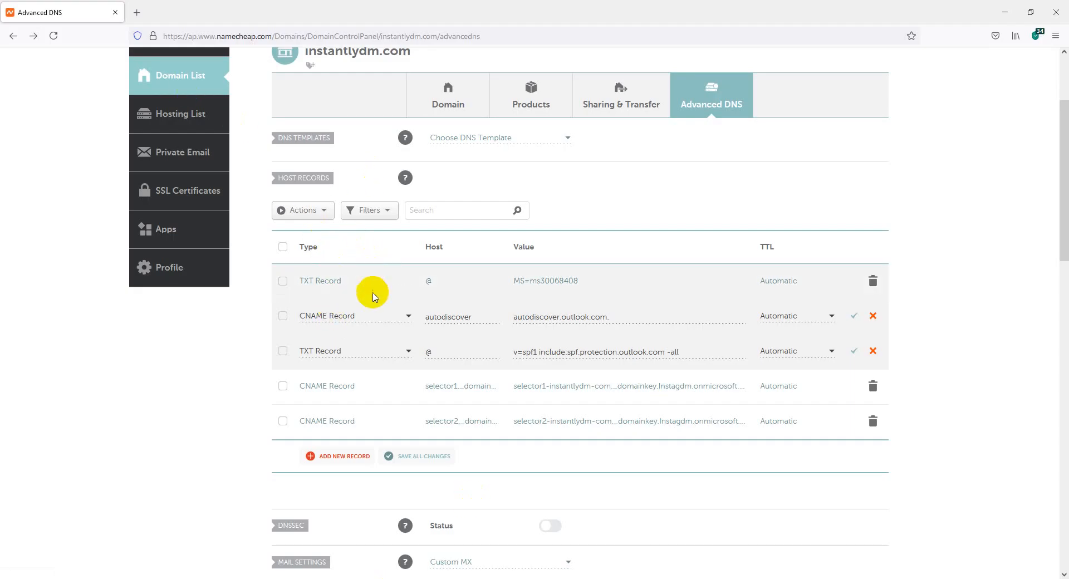
Save a Namecheap TXT record with host _dmarc holding the pasted DMARC value.
{"action": "left_click", "coordinate": [341, 458]}
{"action": "left_click_drag", "start_coordinate": [407, 245], "coordinate": [410, 289]}
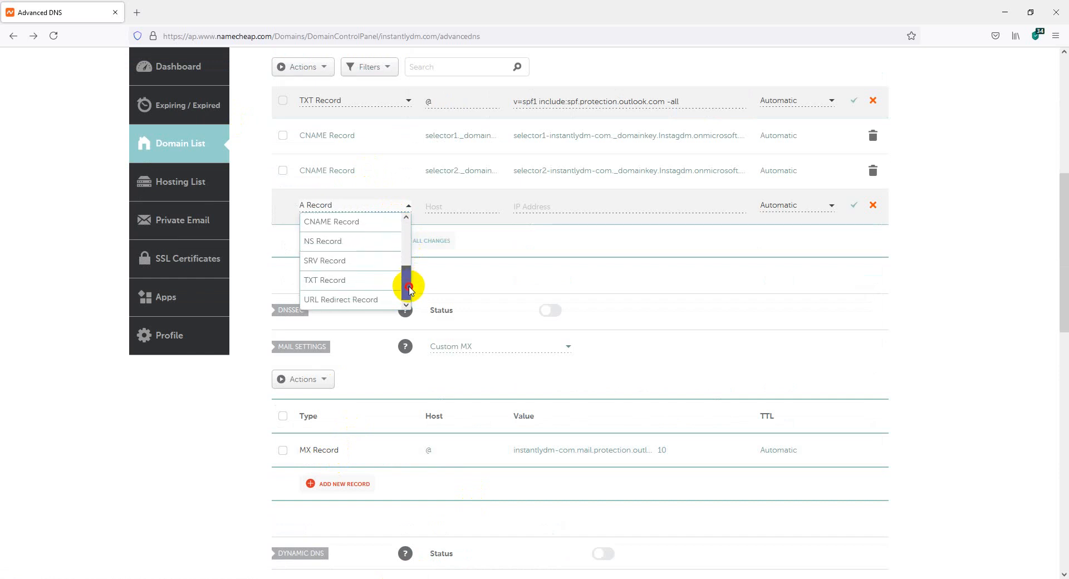
{"action": "left_click", "coordinate": [337, 281]}
{"action": "left_click", "coordinate": [431, 206]}
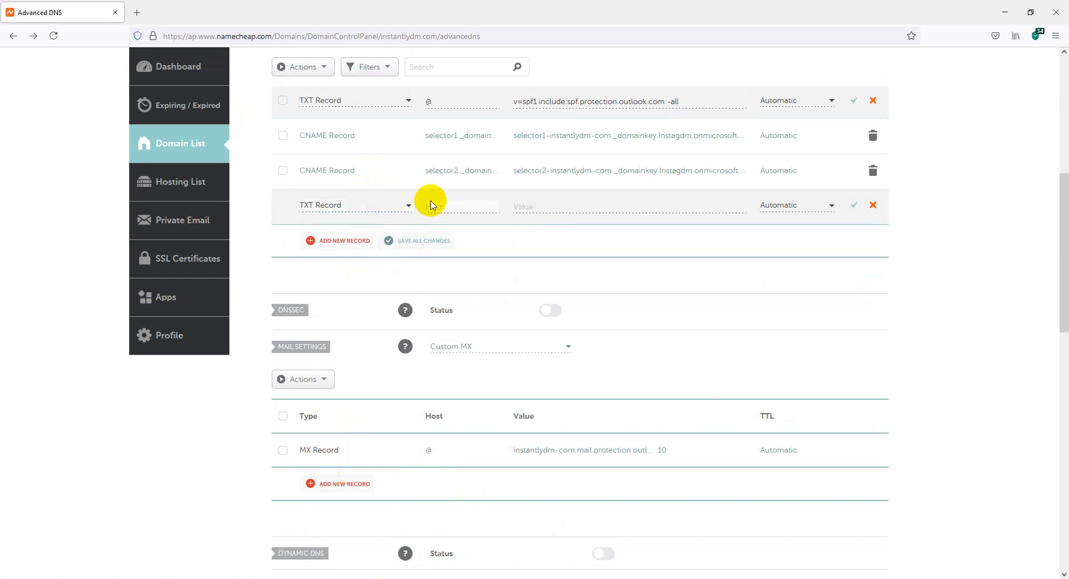
{"action": "type", "text": "_dmarc"}
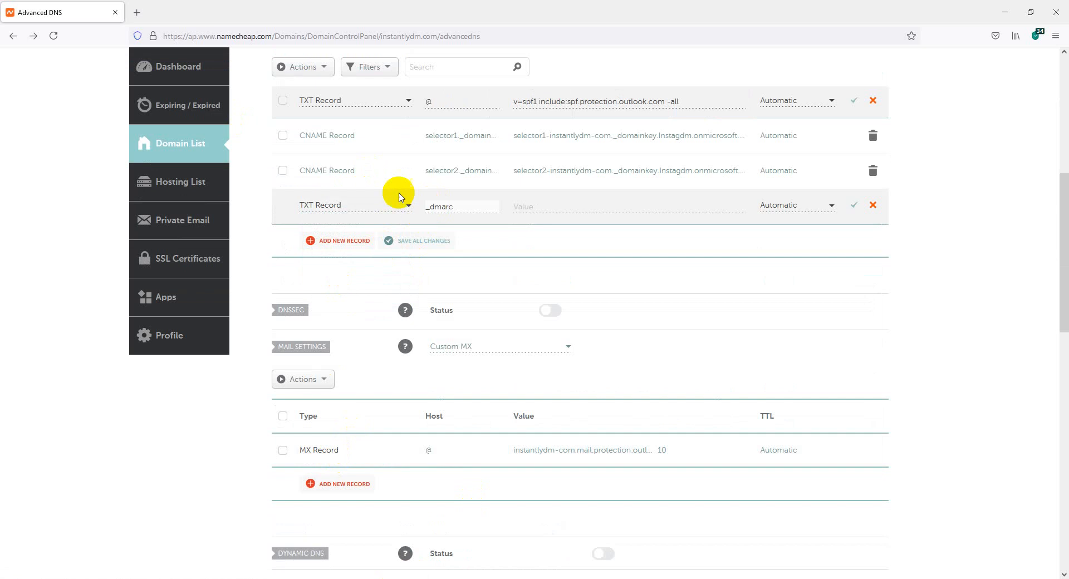
{"action": "left_click", "coordinate": [553, 206]}
{"action": "key", "text": "ctrl+v"}
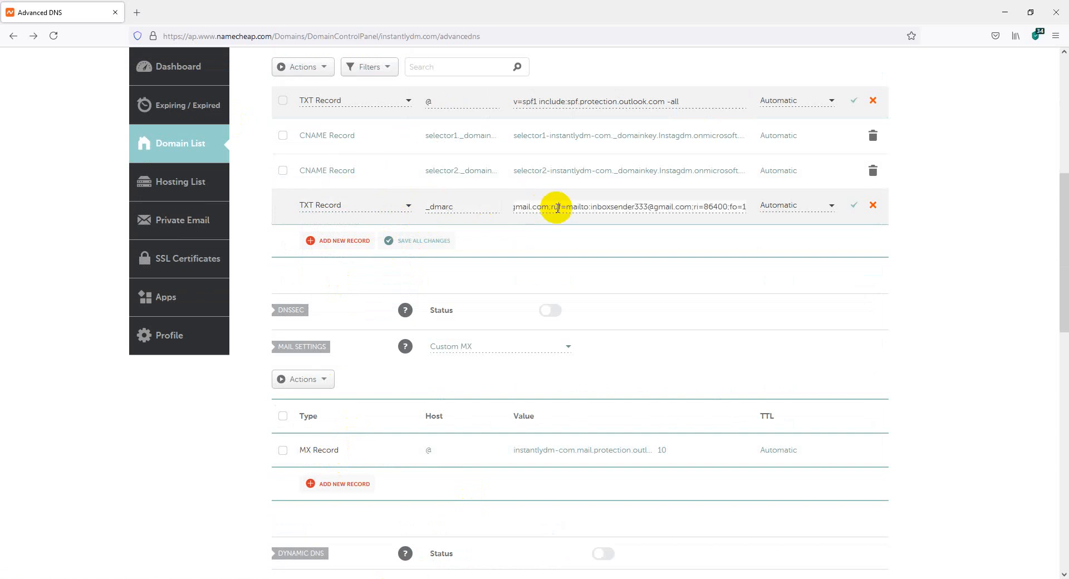
{"action": "left_click", "coordinate": [852, 209]}
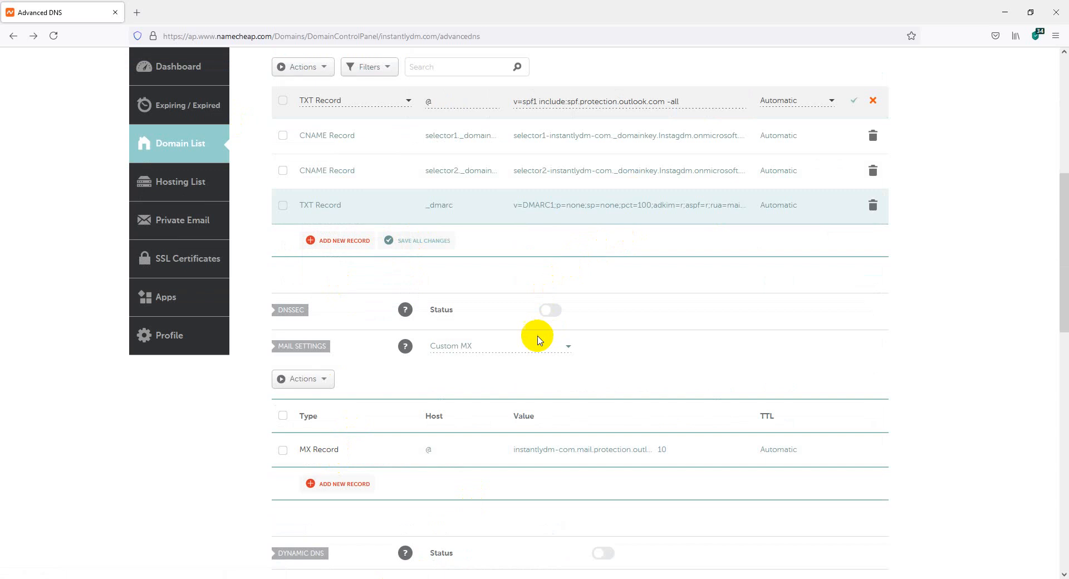
{"action": "scroll", "coordinate": [538, 340], "scroll_direction": "up", "scroll_amount": 7}
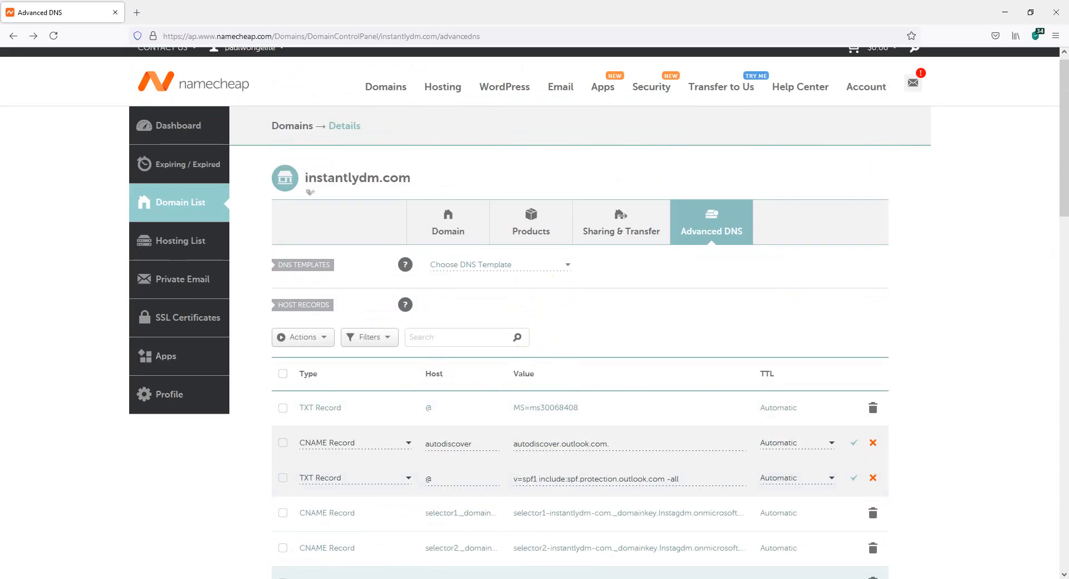
{"action": "left_click", "coordinate": [437, 553]}
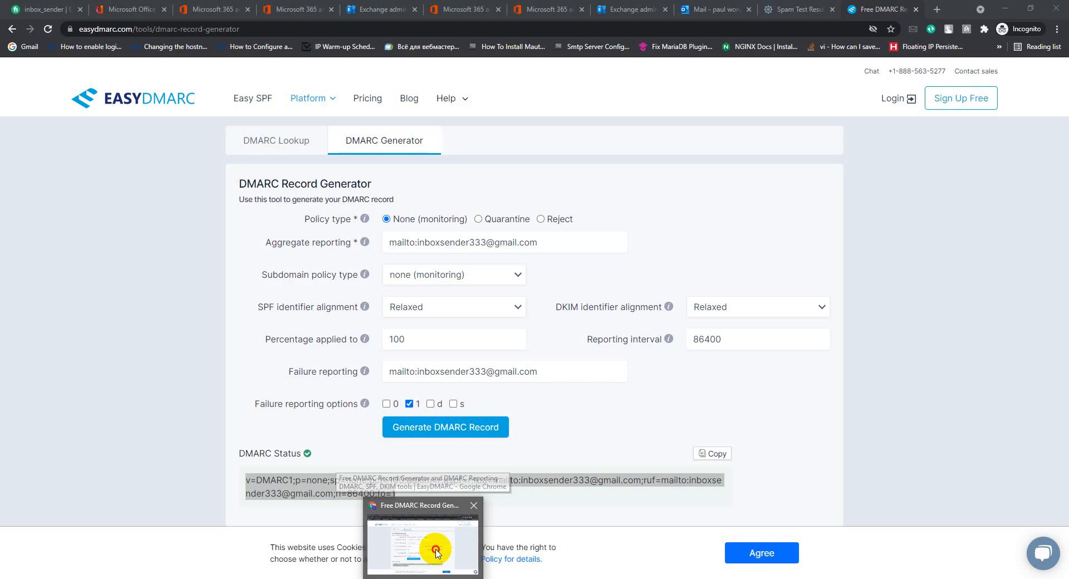
Review the test email's mail-tester spam results, scoring 10/10.
{"action": "left_click", "coordinate": [795, 10]}
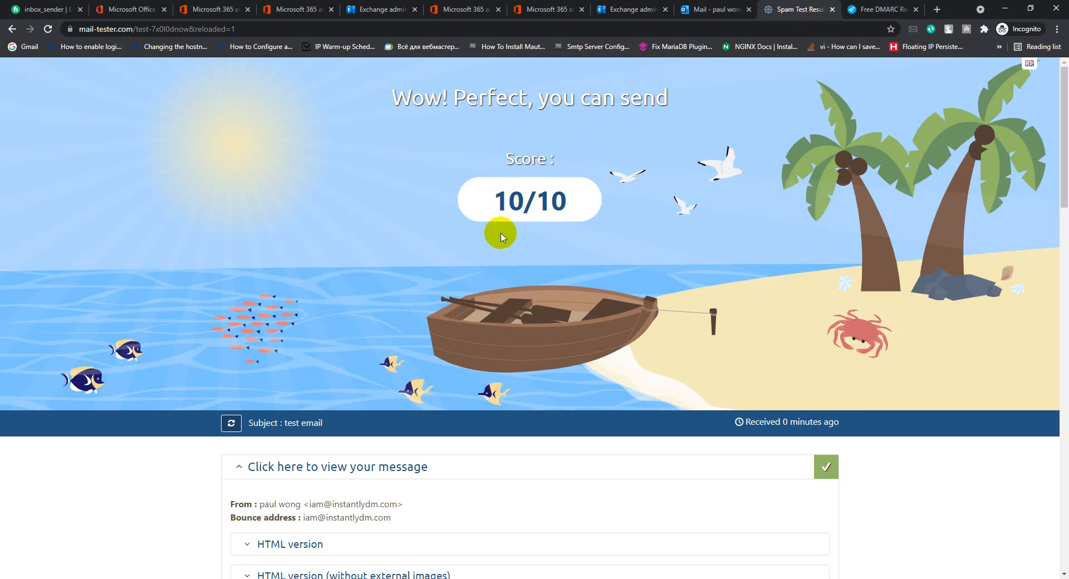
{"action": "scroll", "coordinate": [487, 247], "scroll_direction": "down", "scroll_amount": 6}
{"action": "scroll", "coordinate": [487, 246], "scroll_direction": "up", "scroll_amount": 6}
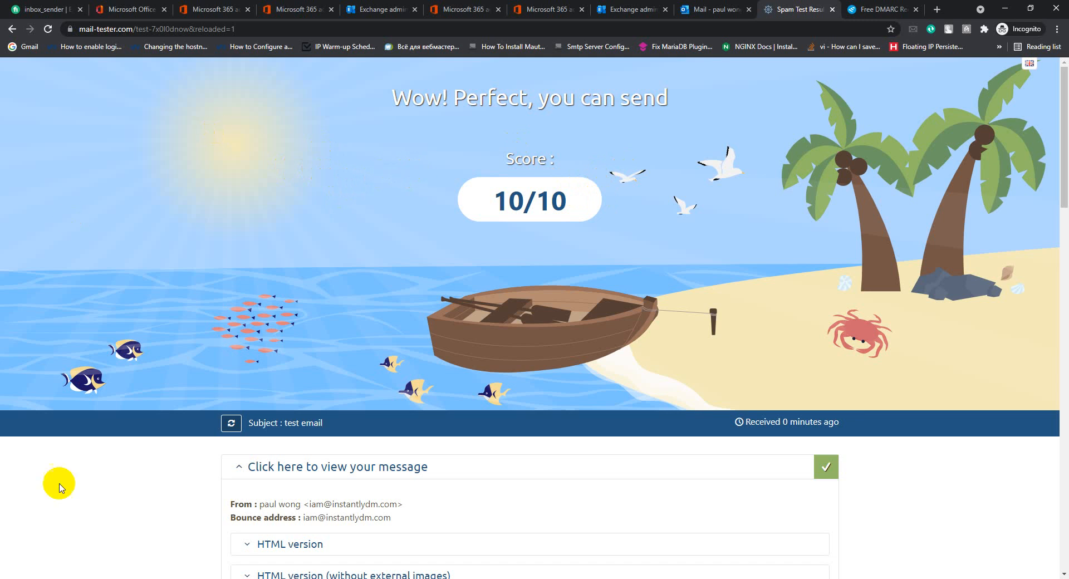
{"action": "left_click", "coordinate": [27, 578]}
Launch the Outlook desktop app by searching 'out' in Windows search.
{"action": "type", "text": "out"}
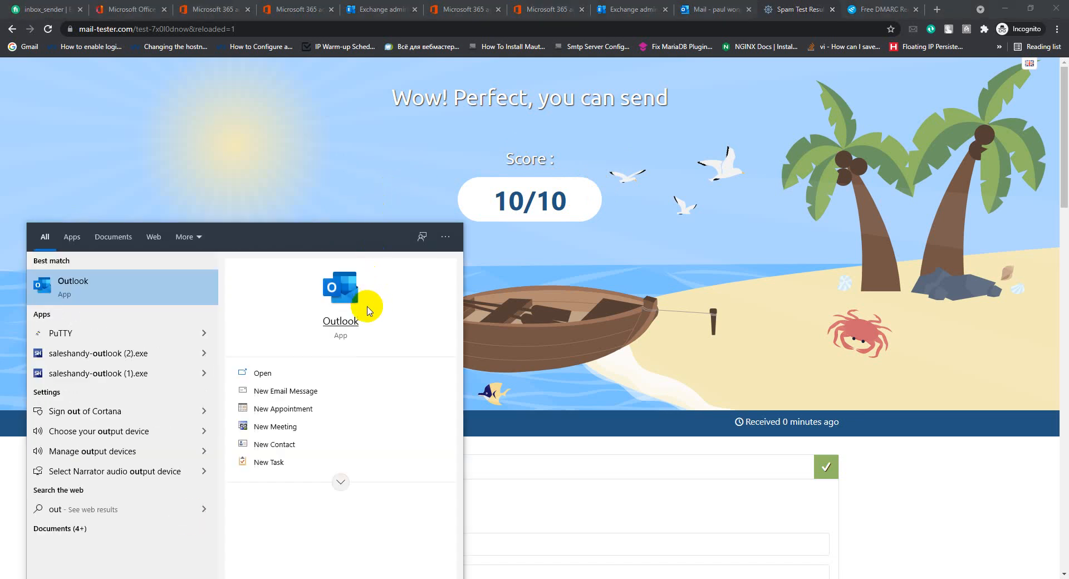
{"action": "left_click", "coordinate": [341, 321]}
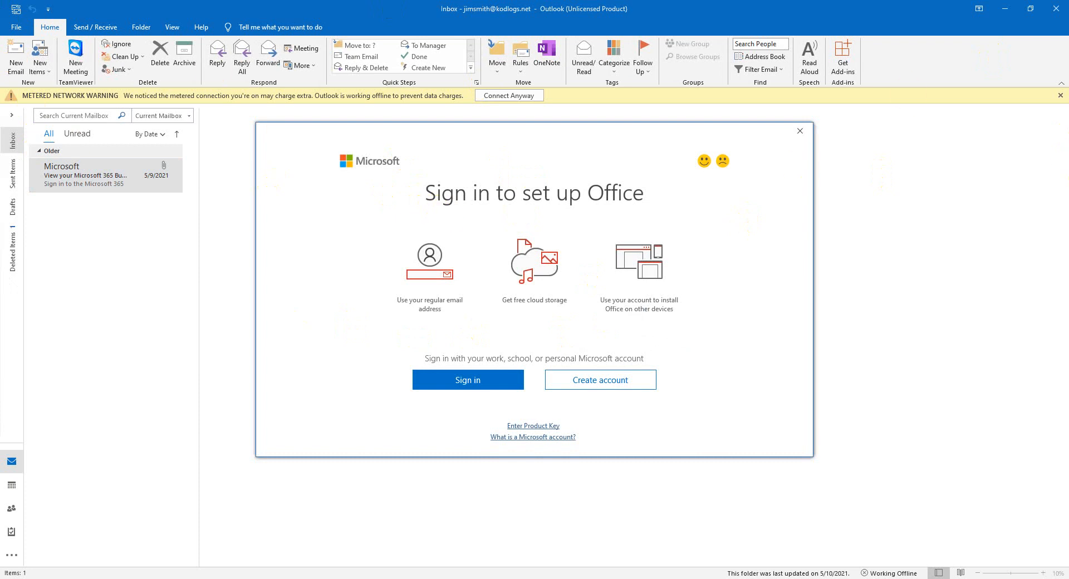
{"action": "key", "text": "super+s"}
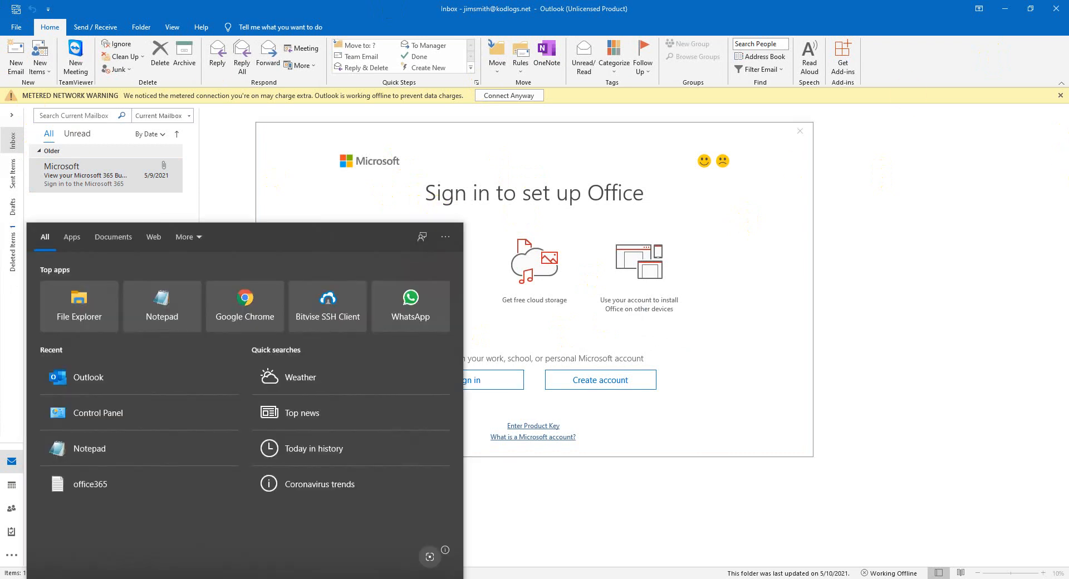
Open the Outlook email account list through Control Panel's User Accounts Mail setup.
{"action": "type", "text": "contr"}
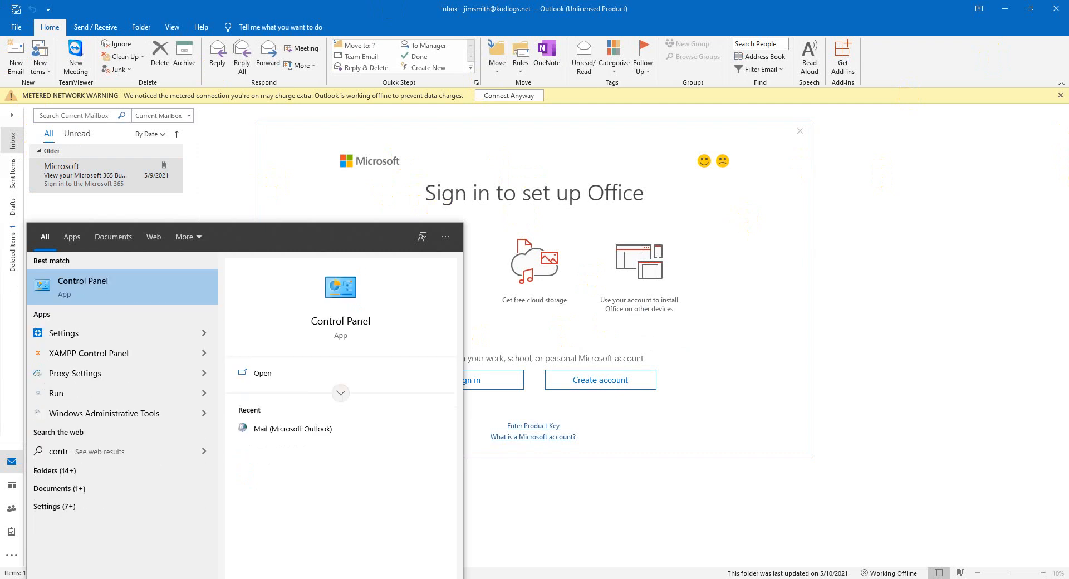
{"action": "left_click", "coordinate": [342, 320]}
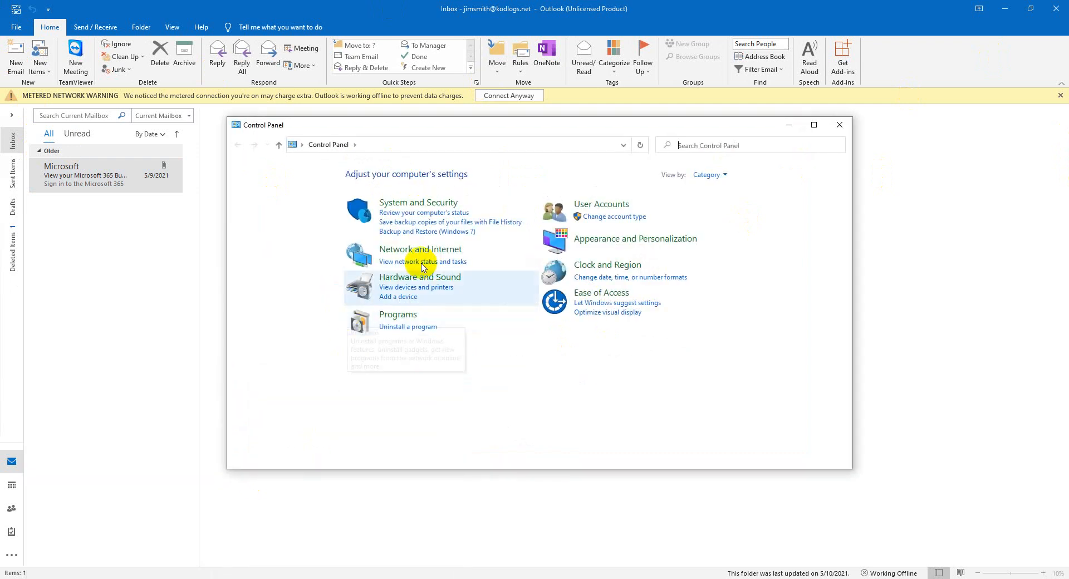
{"action": "left_click", "coordinate": [600, 208]}
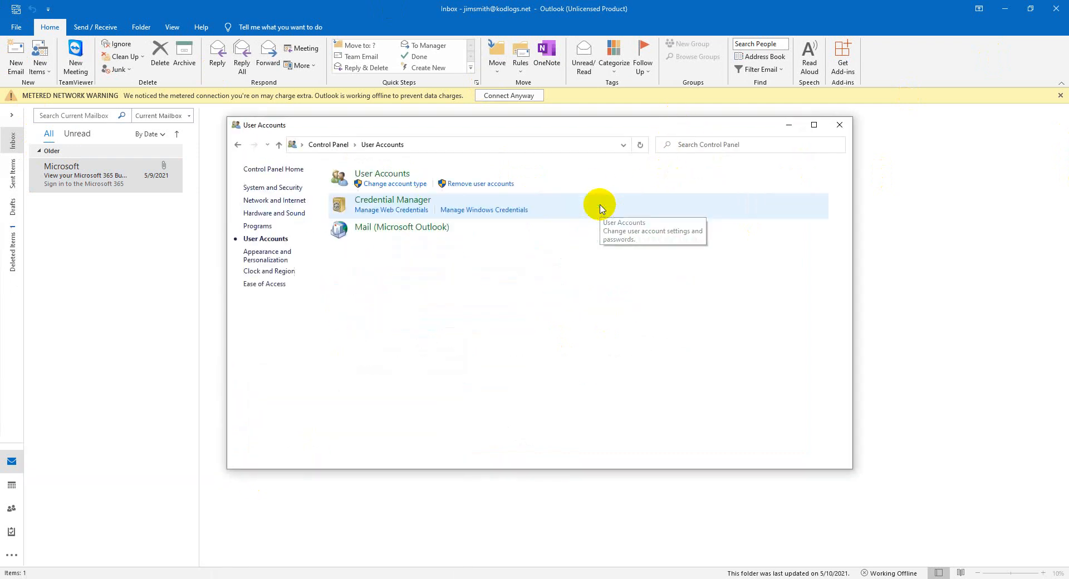
{"action": "left_click", "coordinate": [423, 228]}
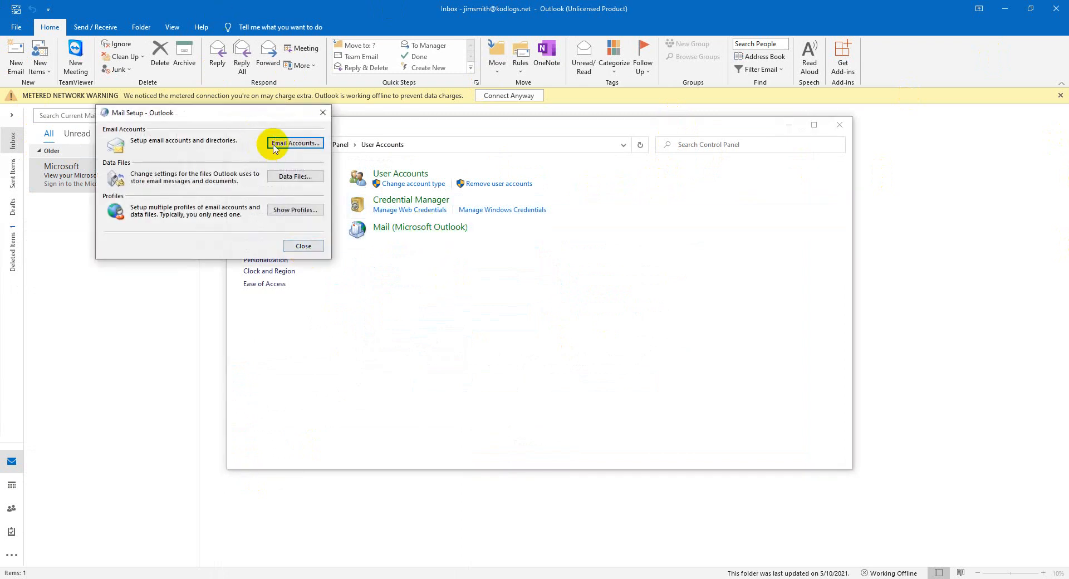
{"action": "left_click", "coordinate": [274, 146]}
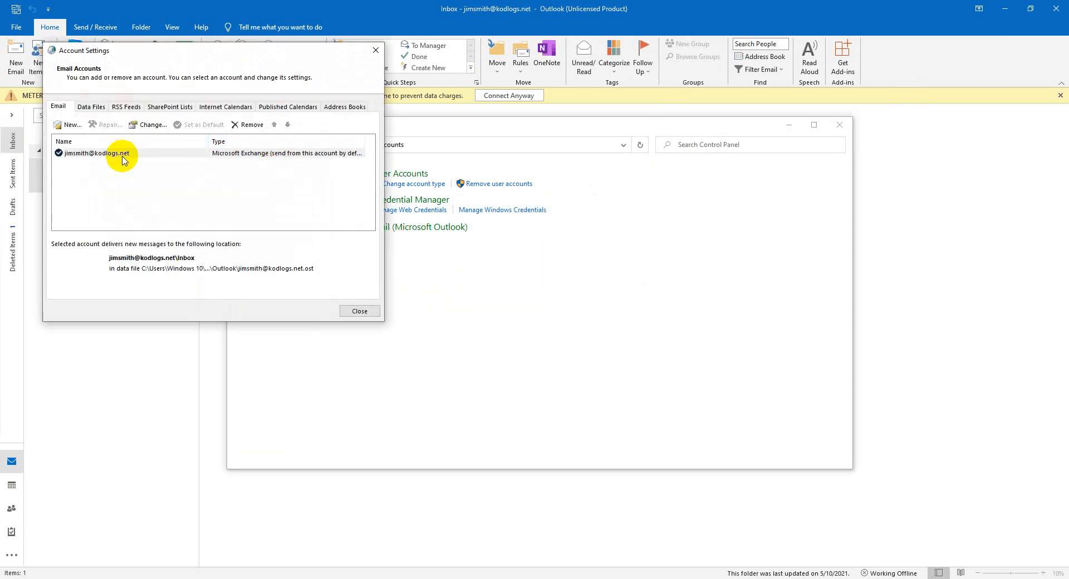
Try removing the Exchange mail account, acknowledge the data-location warnings, and close Account Settings.
{"action": "left_click", "coordinate": [122, 154]}
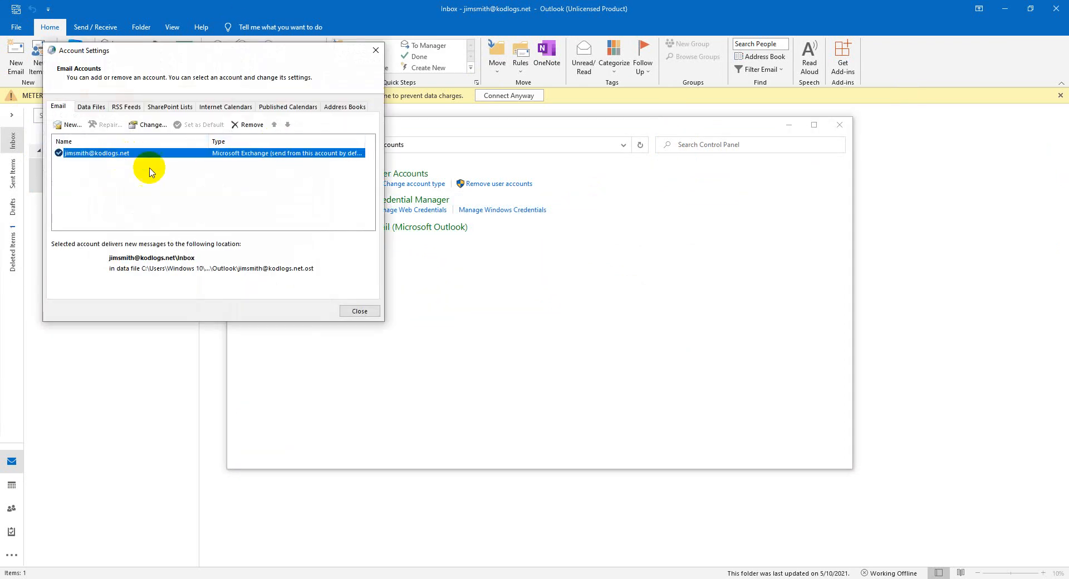
{"action": "left_click", "coordinate": [248, 126]}
{"action": "left_click", "coordinate": [617, 345]}
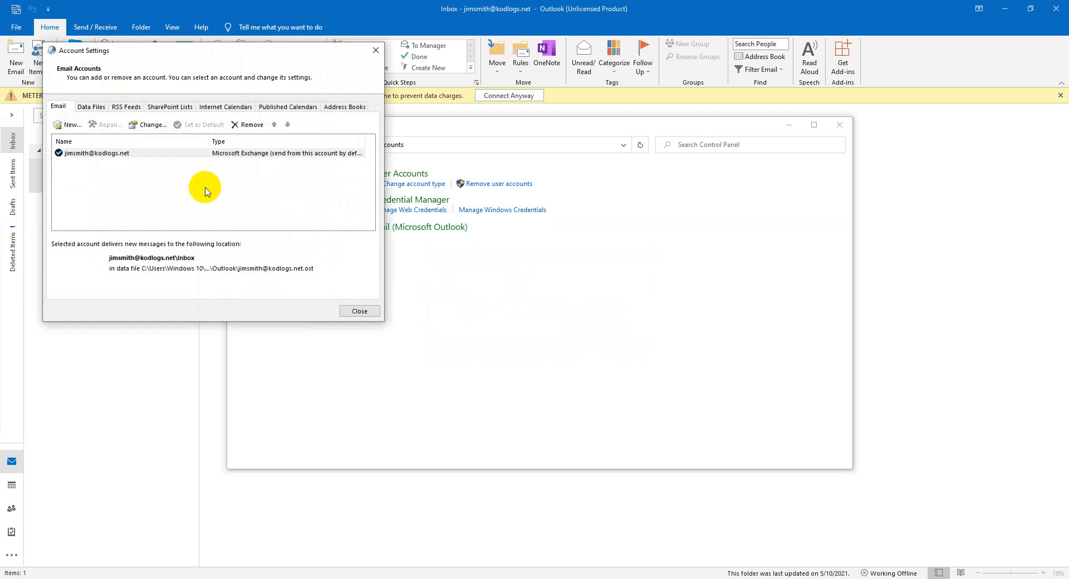
{"action": "left_click", "coordinate": [250, 129]}
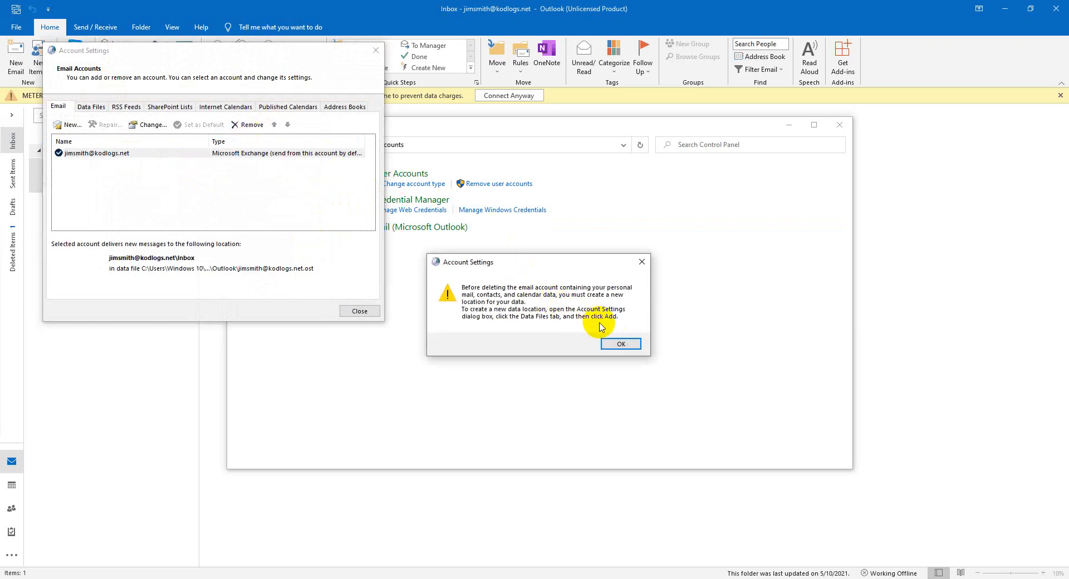
{"action": "left_click", "coordinate": [615, 345]}
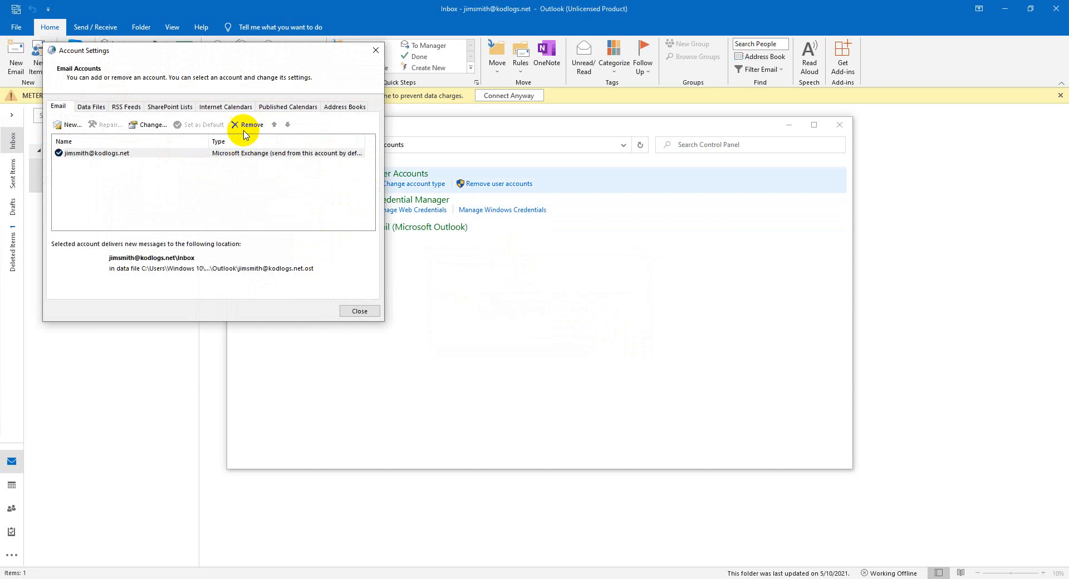
{"action": "left_click", "coordinate": [80, 154]}
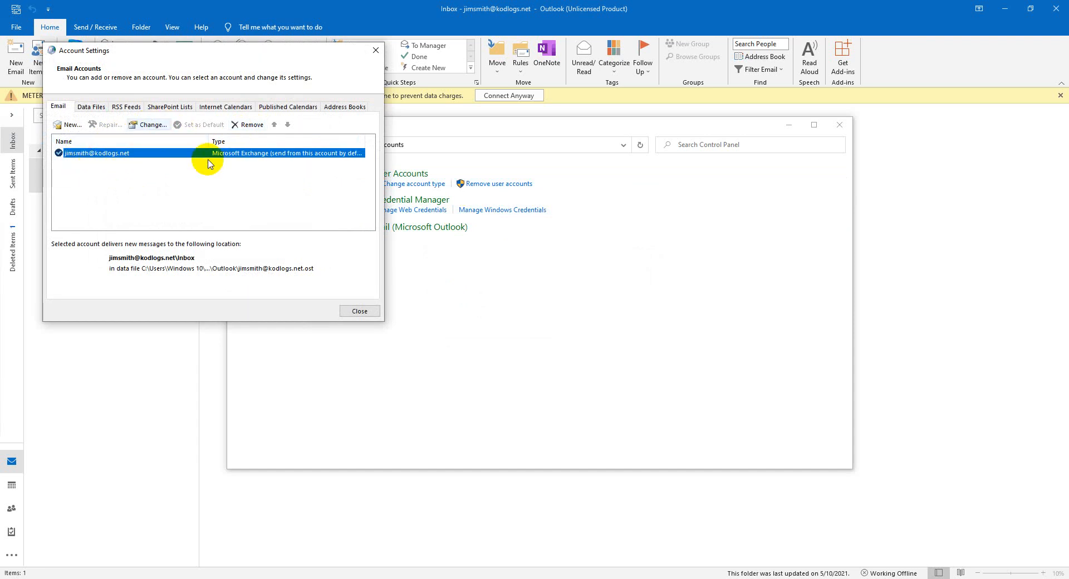
{"action": "left_click", "coordinate": [348, 311]}
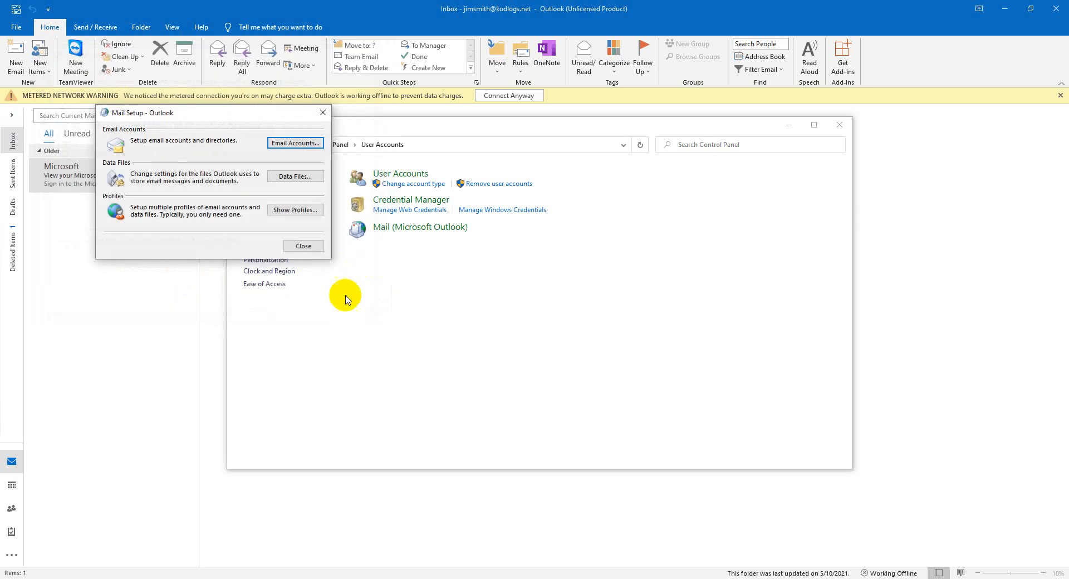
Delete the Outlook mail profile, confirm, apply, and close the profiles dialog.
{"action": "left_click", "coordinate": [294, 210]}
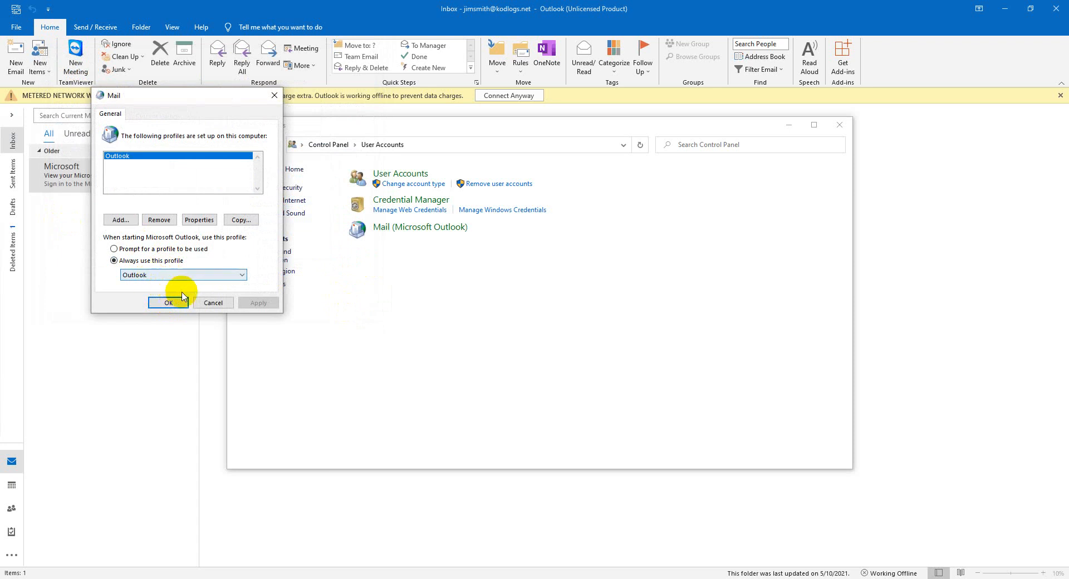
{"action": "left_click", "coordinate": [113, 158]}
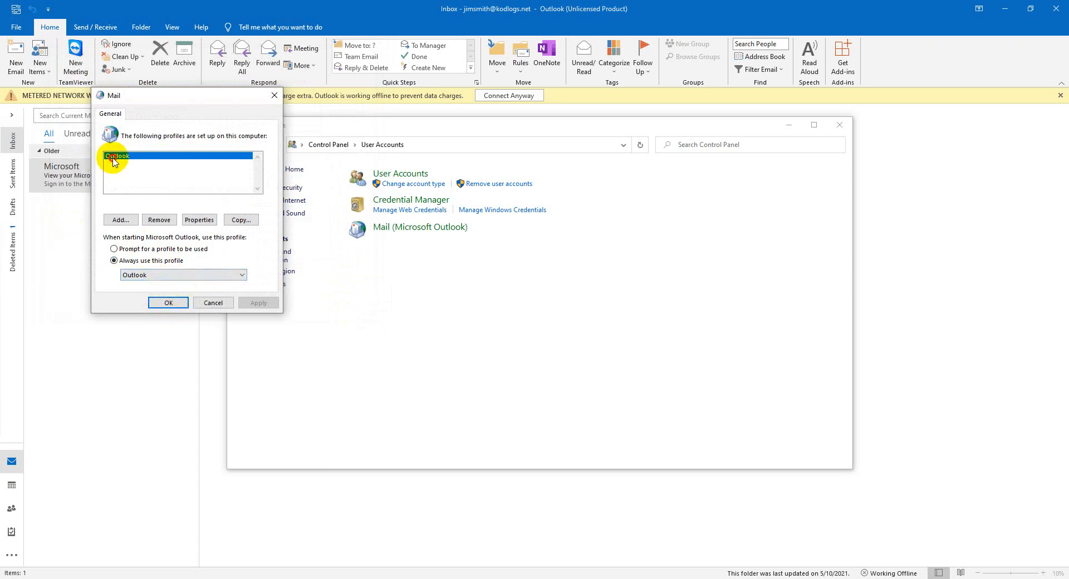
{"action": "left_click", "coordinate": [160, 220]}
{"action": "left_click", "coordinate": [265, 222]}
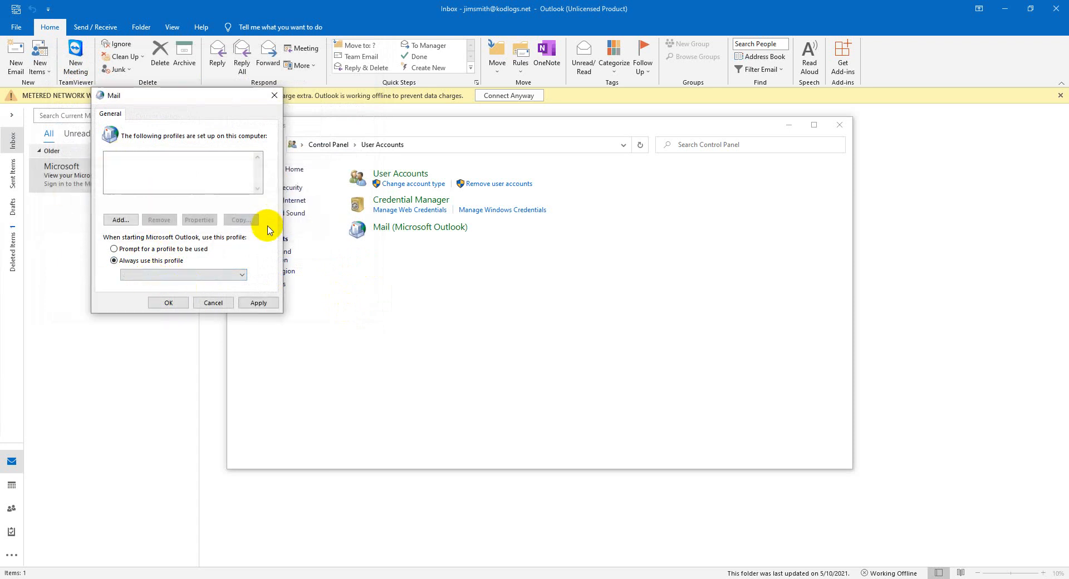
{"action": "left_click", "coordinate": [246, 303]}
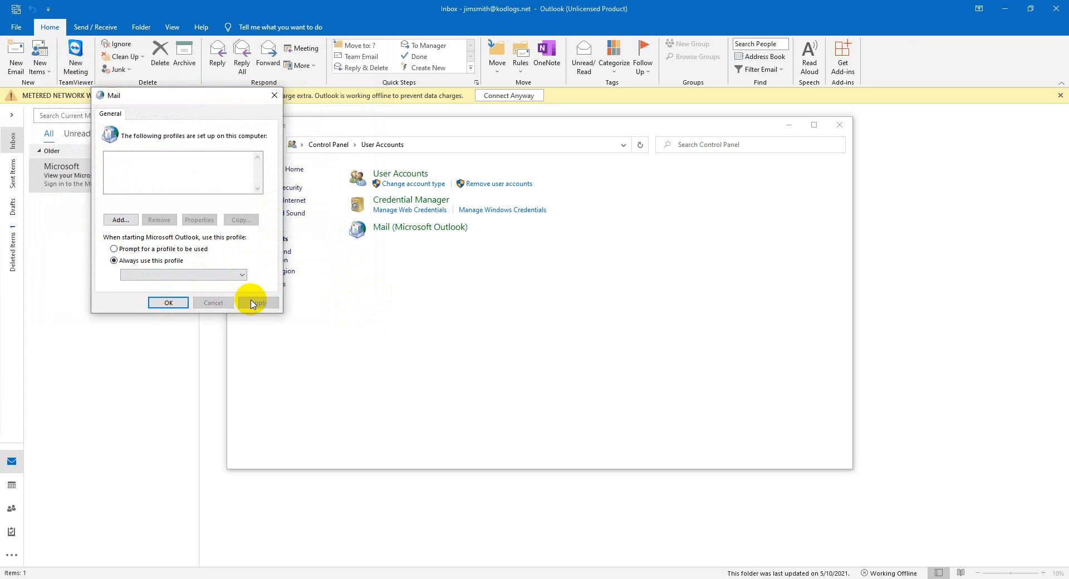
{"action": "left_click", "coordinate": [167, 303]}
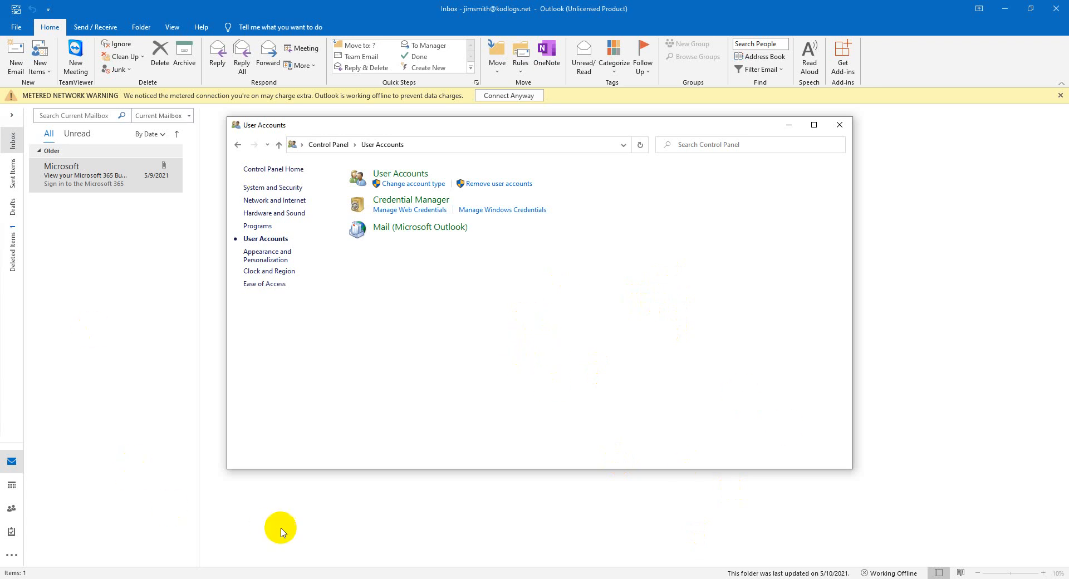
Complete the Office sign-in in Outlook and dismiss the connection error.
{"action": "left_click", "coordinate": [361, 578]}
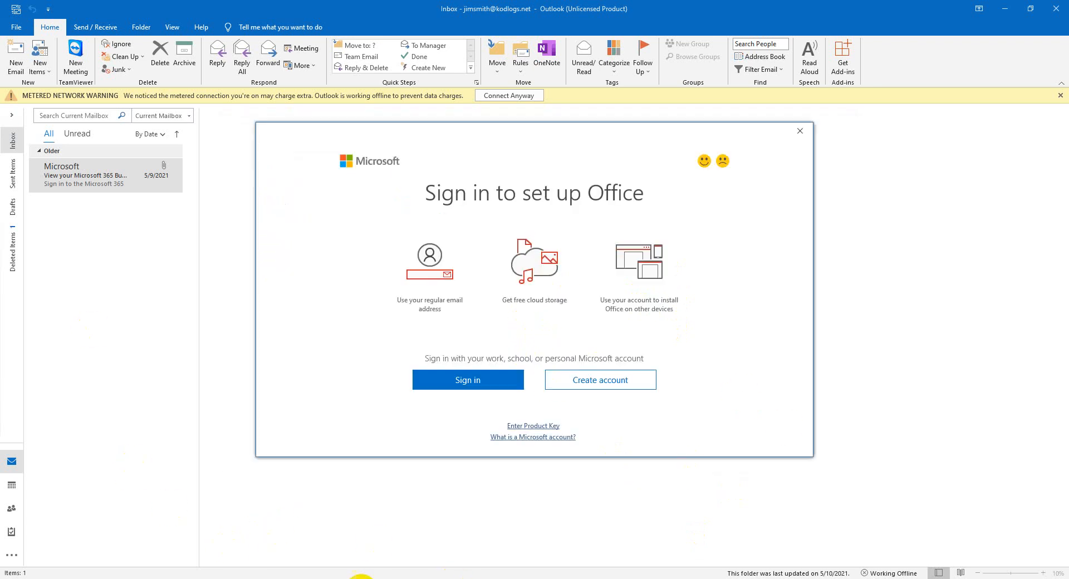
{"action": "left_click", "coordinate": [802, 132]}
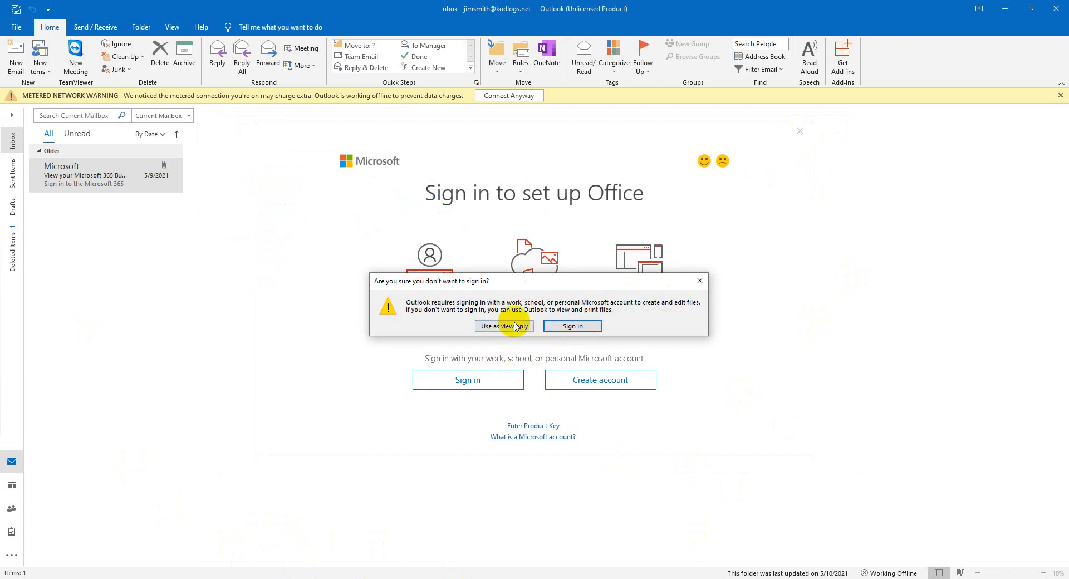
{"action": "left_click", "coordinate": [562, 329]}
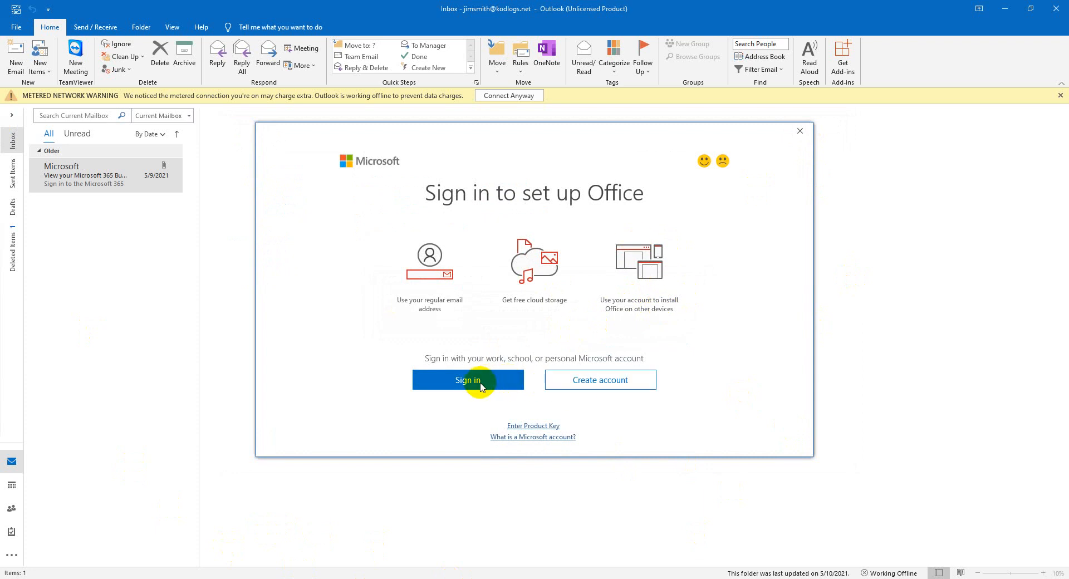
{"action": "left_click", "coordinate": [480, 386]}
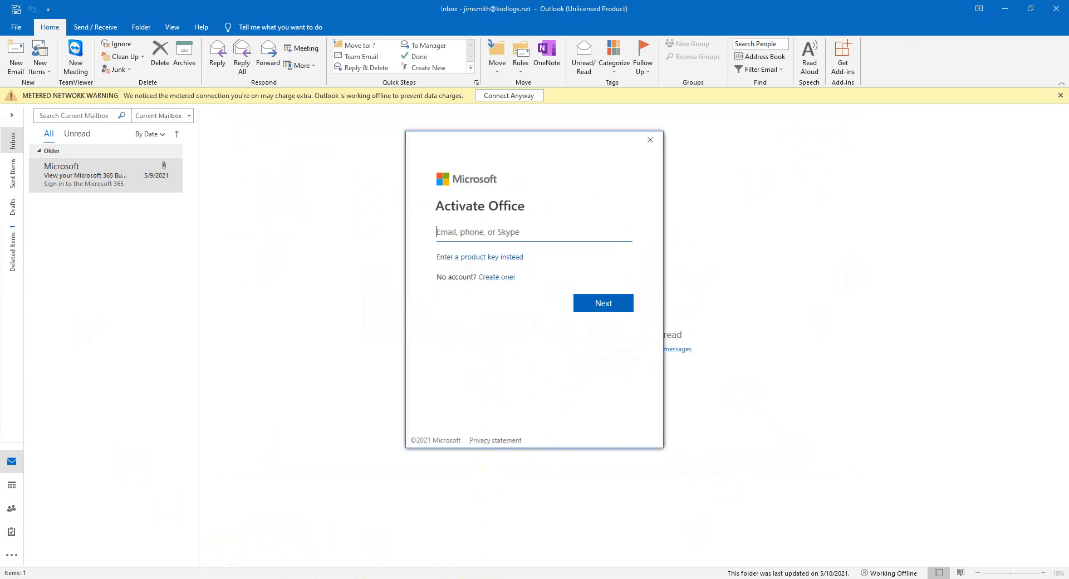
{"action": "mouse_move", "coordinate": [488, 577]}
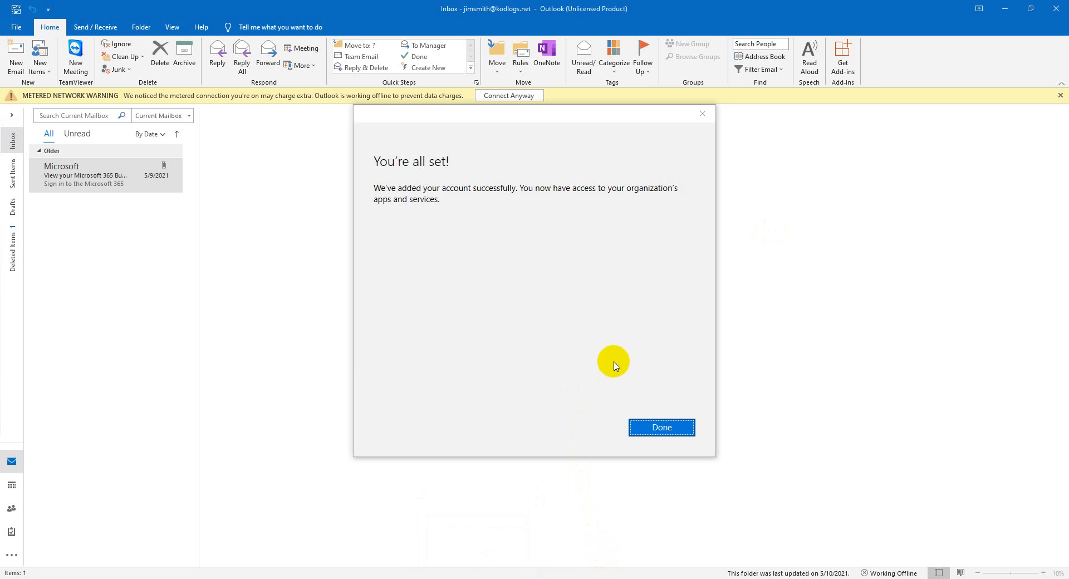
{"action": "left_click", "coordinate": [650, 430]}
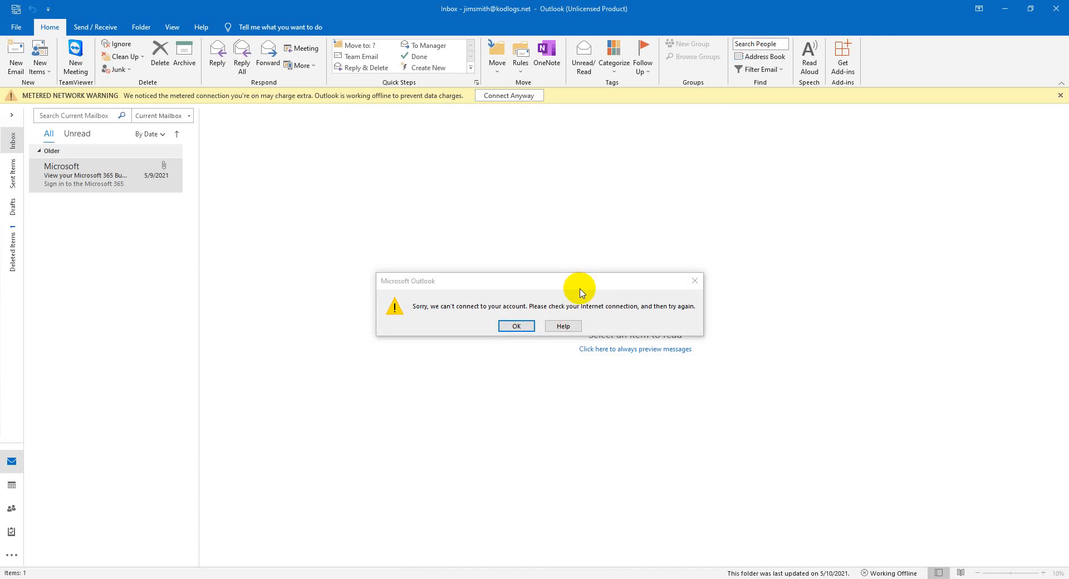
{"action": "left_click", "coordinate": [516, 327]}
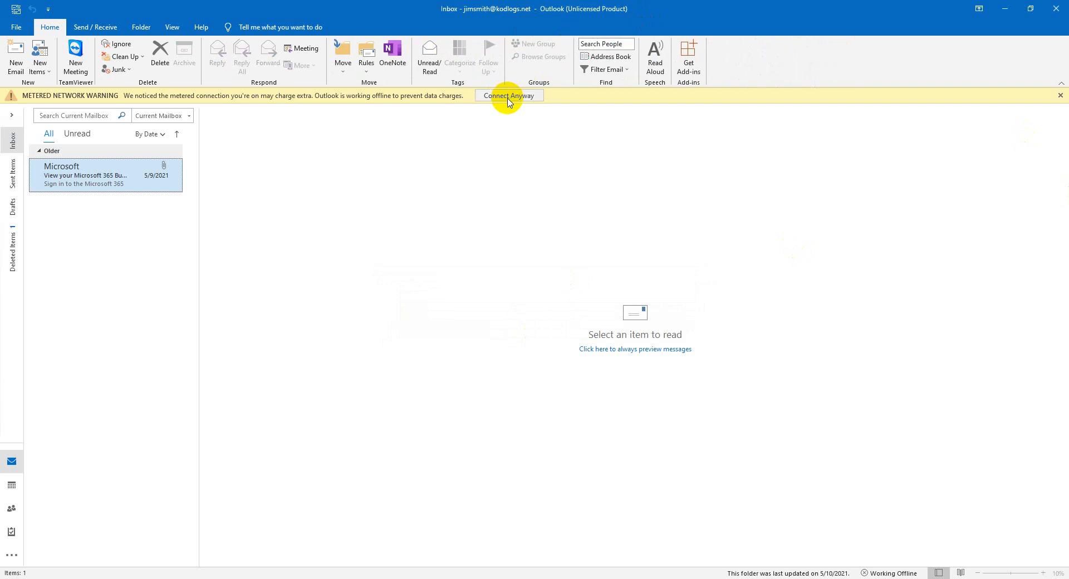
Connect despite the metered network, then start activating Outlook with another account.
{"action": "left_click", "coordinate": [508, 98]}
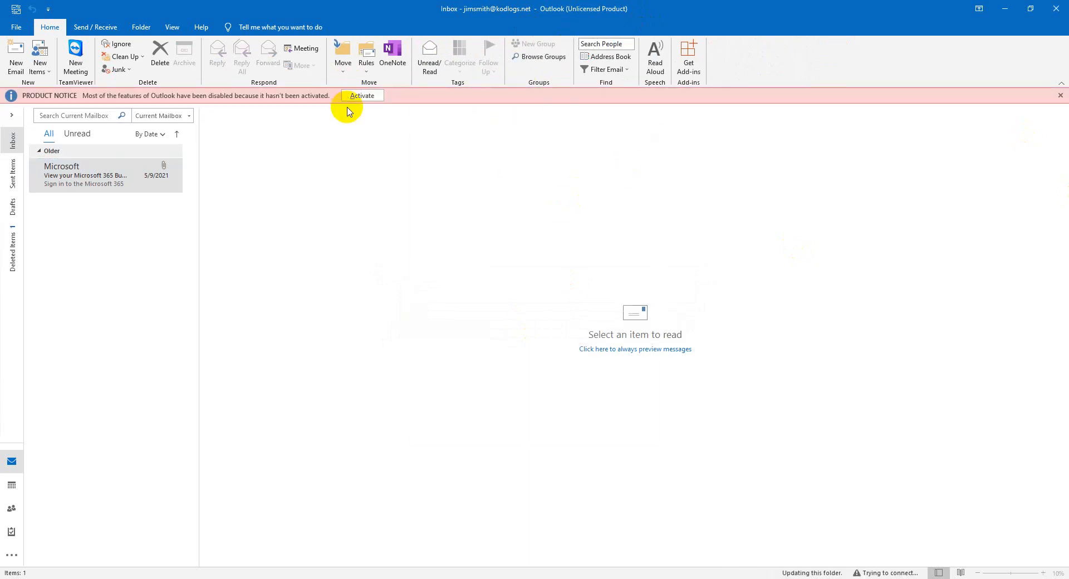
{"action": "left_click", "coordinate": [351, 98]}
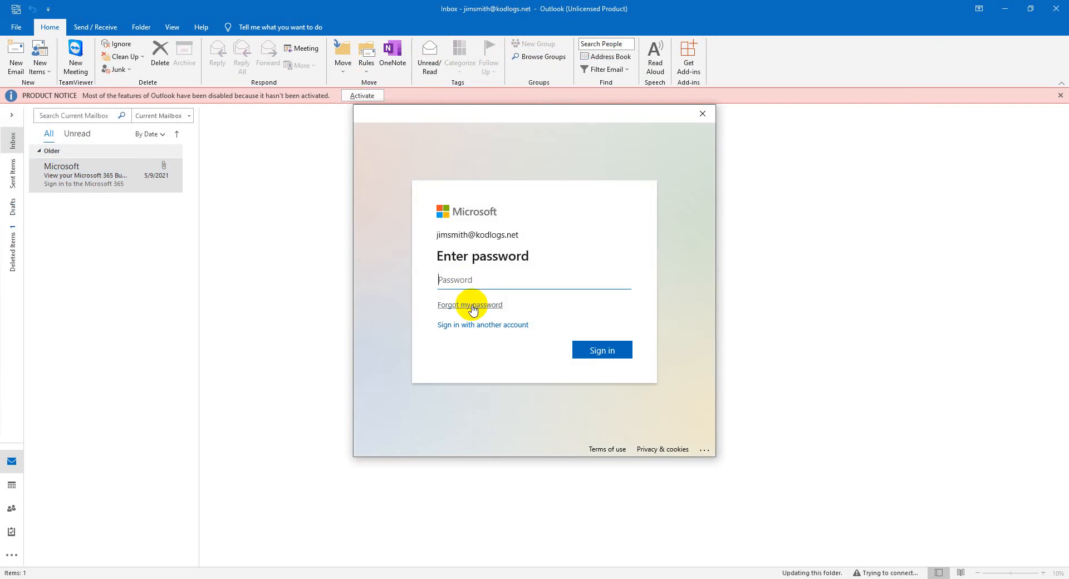
{"action": "left_click", "coordinate": [465, 324]}
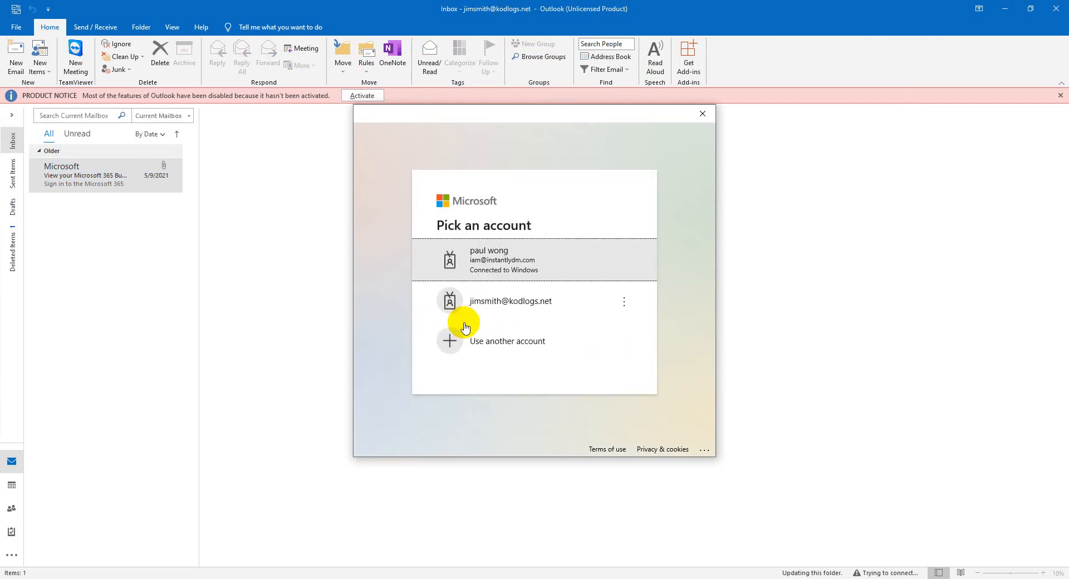
{"action": "left_click", "coordinate": [505, 273]}
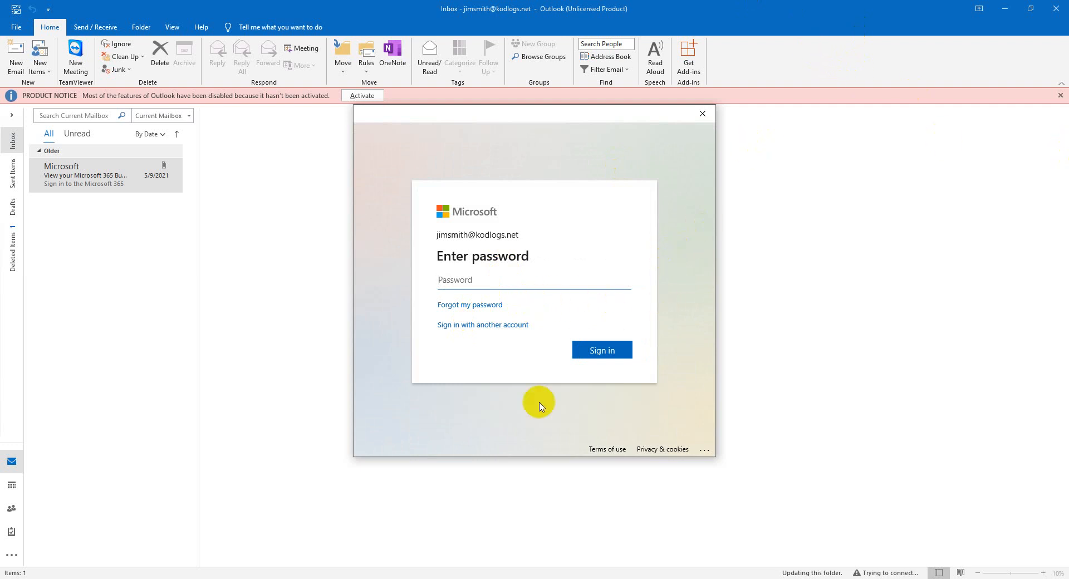
Cancel the activation sign-in and close Outlook.
{"action": "mouse_move", "coordinate": [480, 578]}
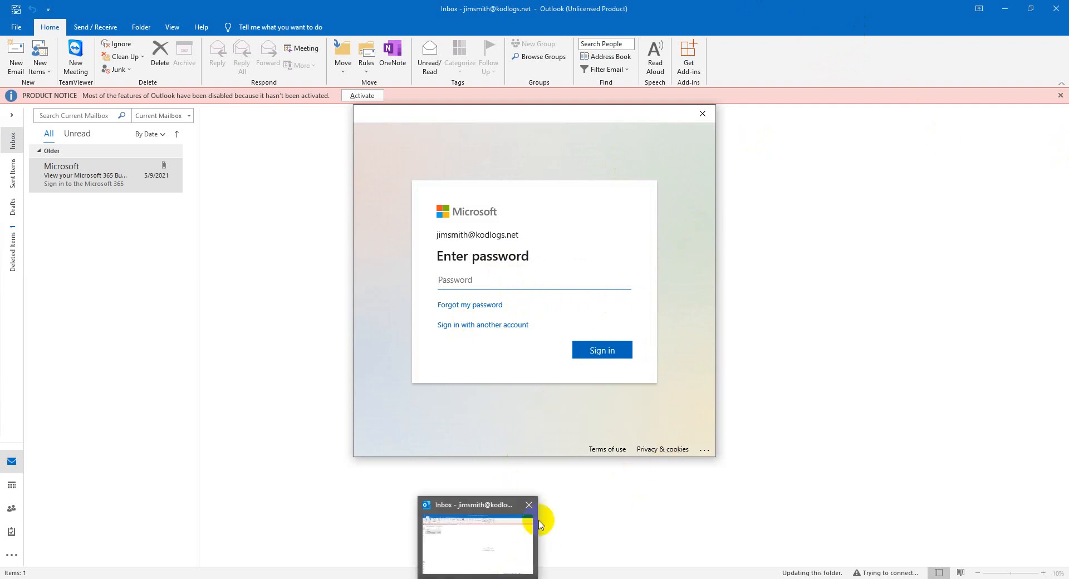
{"action": "left_click", "coordinate": [527, 507]}
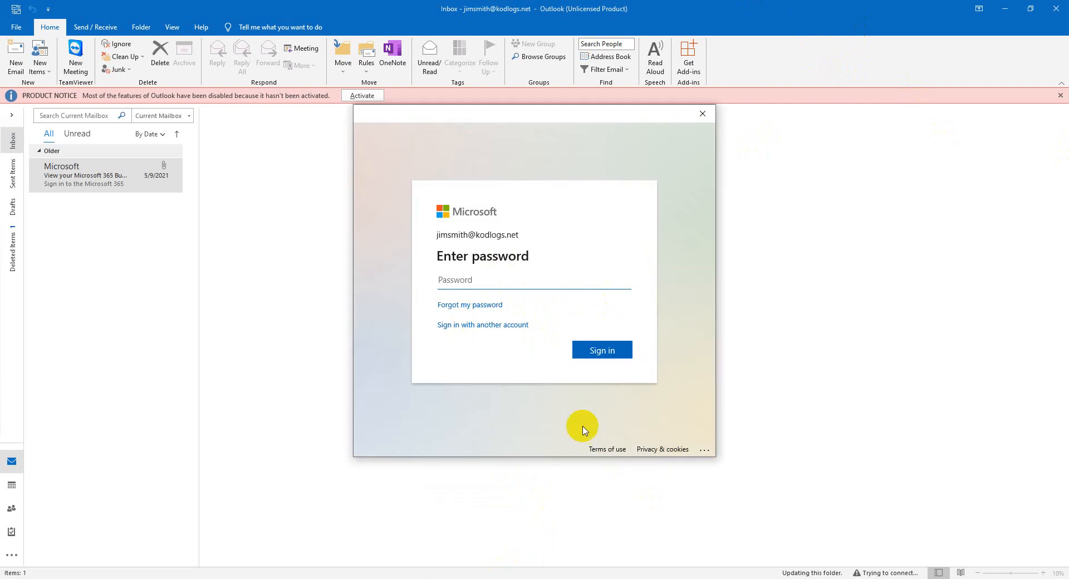
{"action": "left_click", "coordinate": [702, 113]}
{"action": "left_click", "coordinate": [1057, 8]}
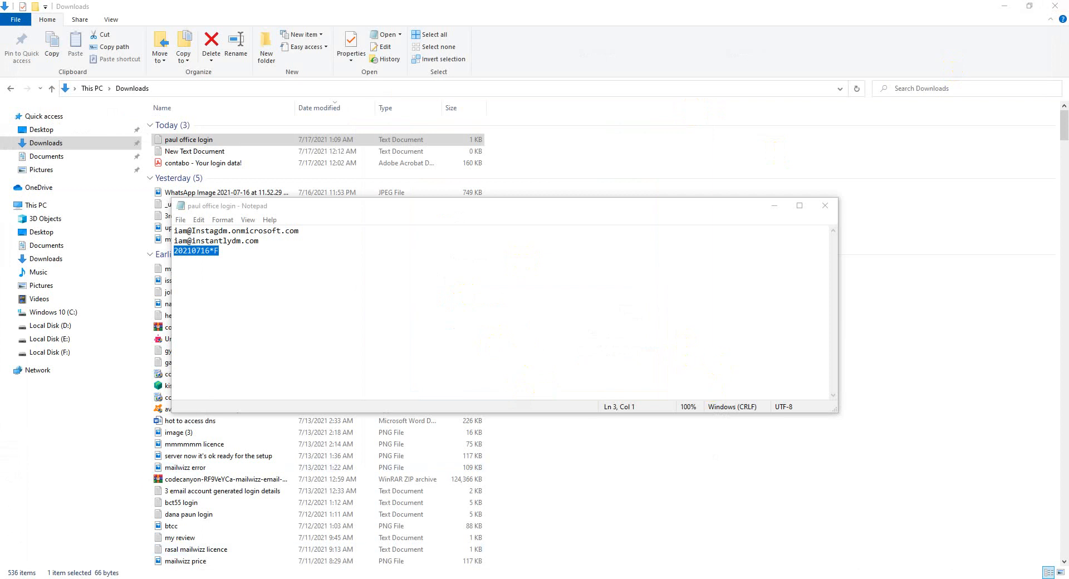
Open the Mail profile settings under Control Panel's User Accounts.
{"action": "key", "text": "super+s"}
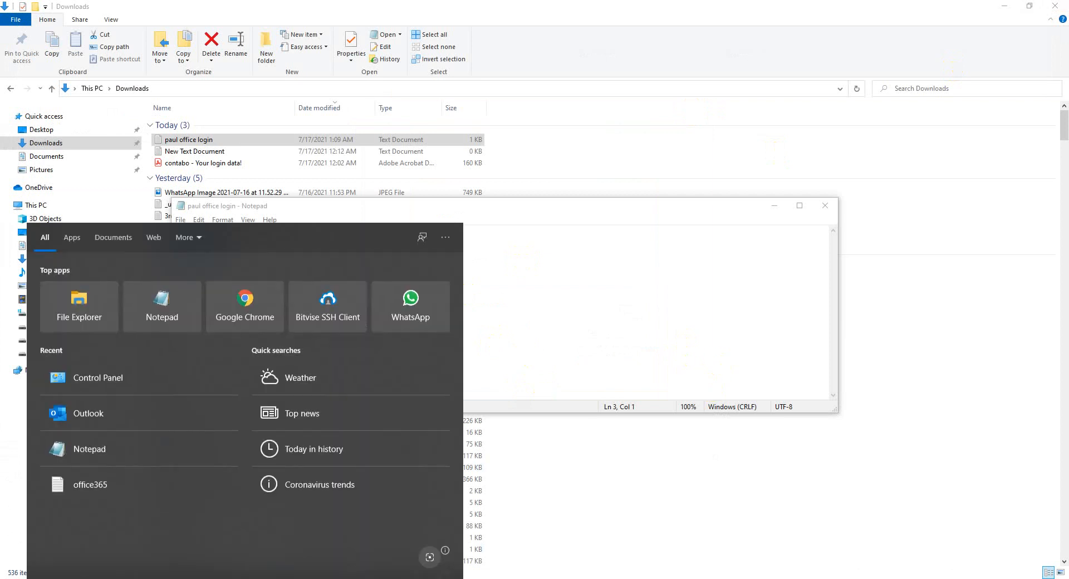
{"action": "left_click", "coordinate": [105, 382]}
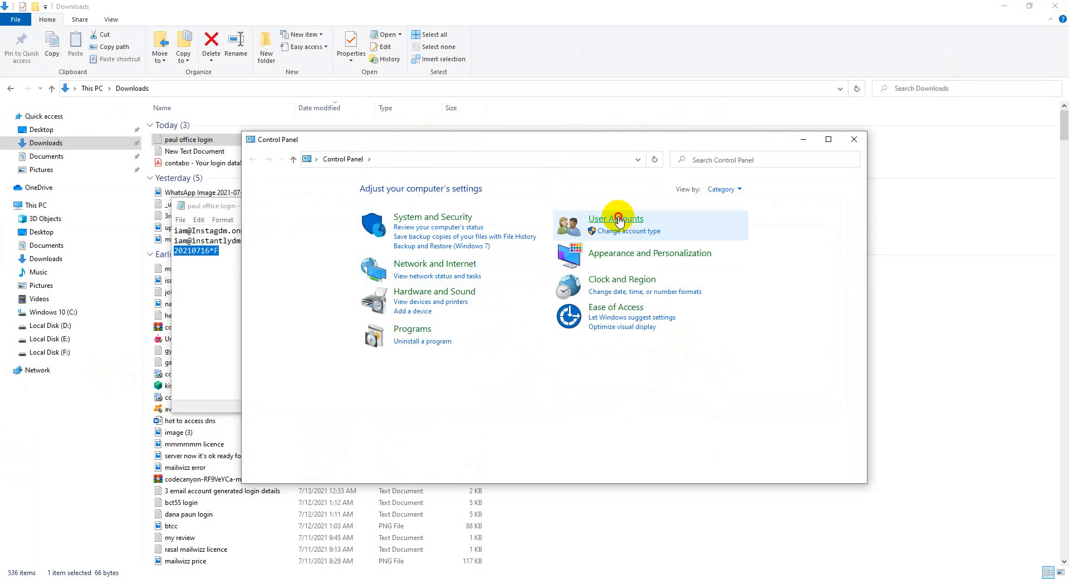
{"action": "left_click", "coordinate": [614, 219]}
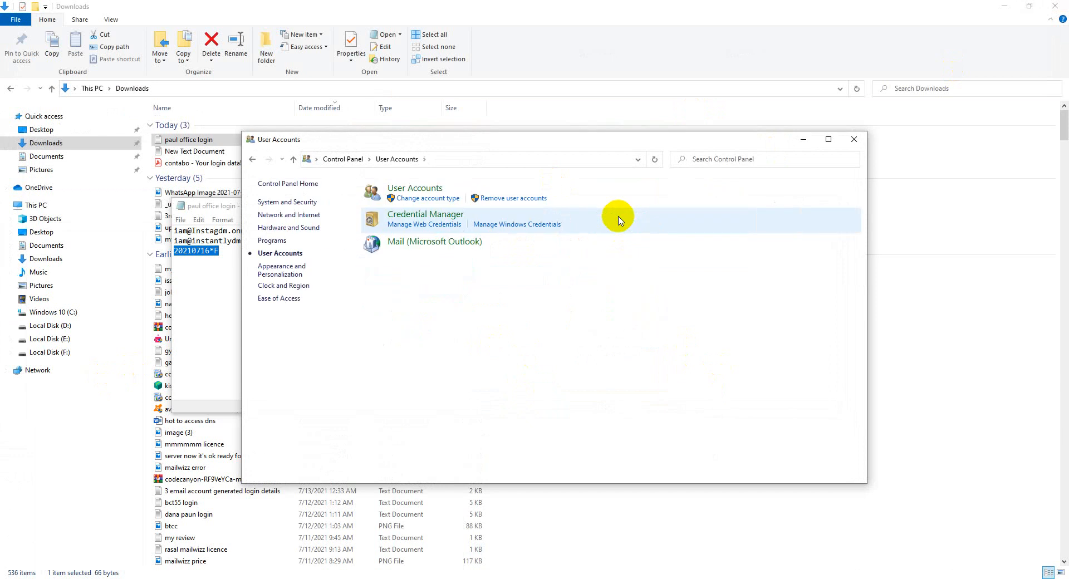
{"action": "left_click", "coordinate": [429, 243]}
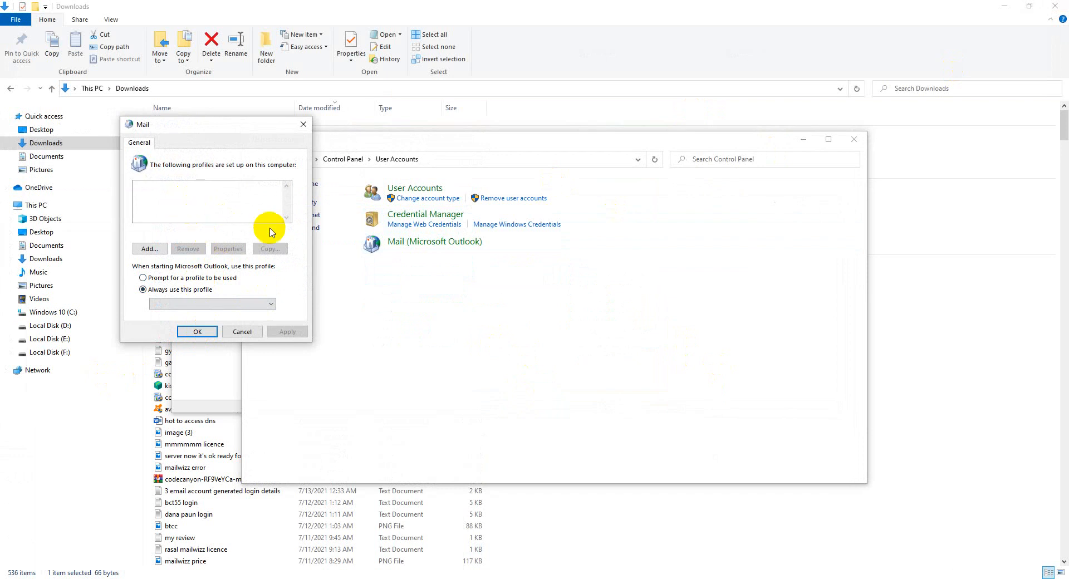
Create a new mail profile named 'outlook' and start filling in its account's email details.
{"action": "left_click", "coordinate": [146, 248]}
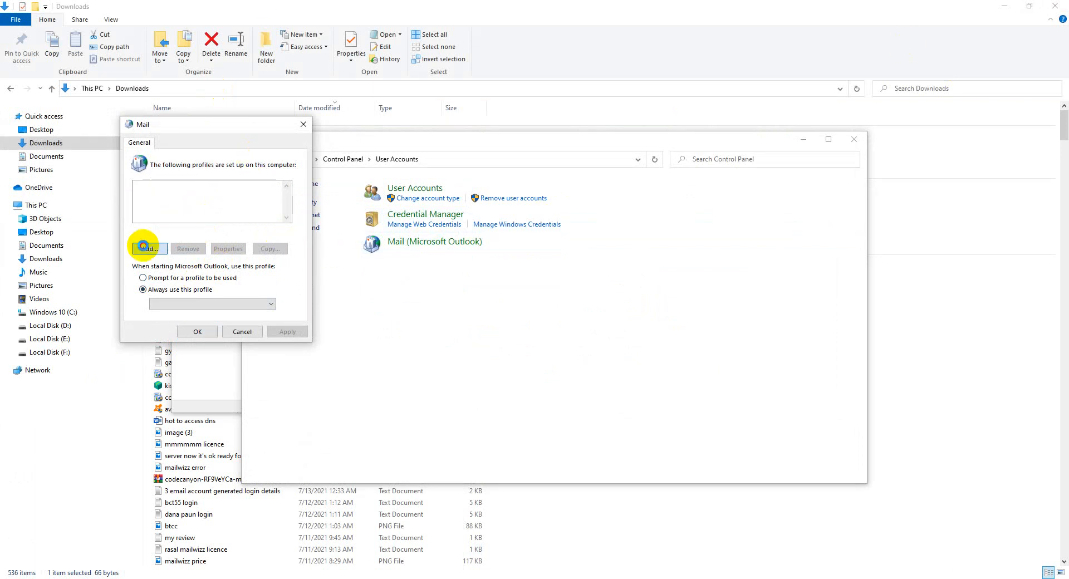
{"action": "left_click", "coordinate": [178, 254]}
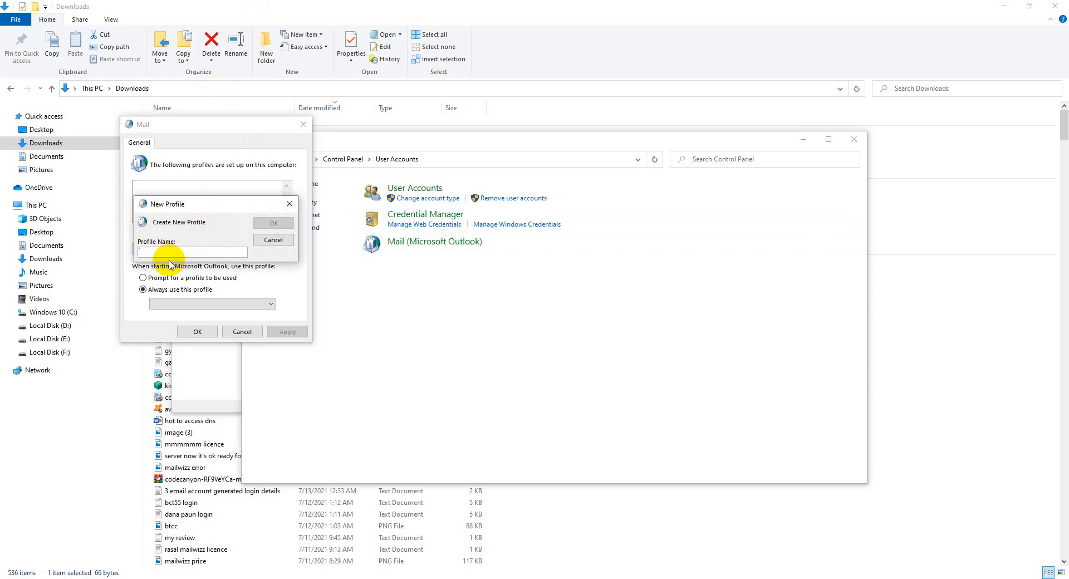
{"action": "type", "text": "outlook"}
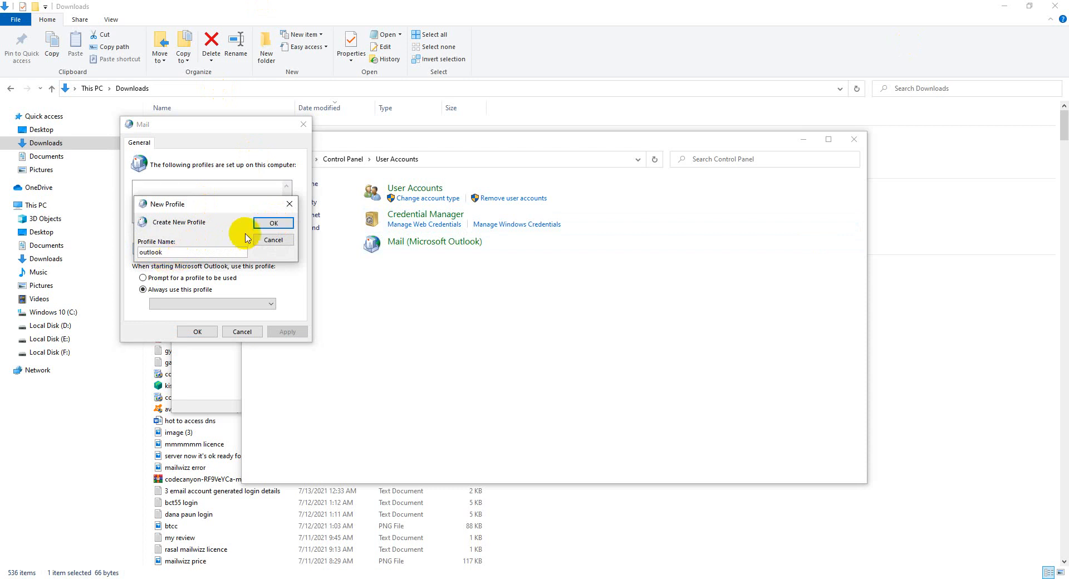
{"action": "left_click", "coordinate": [272, 223]}
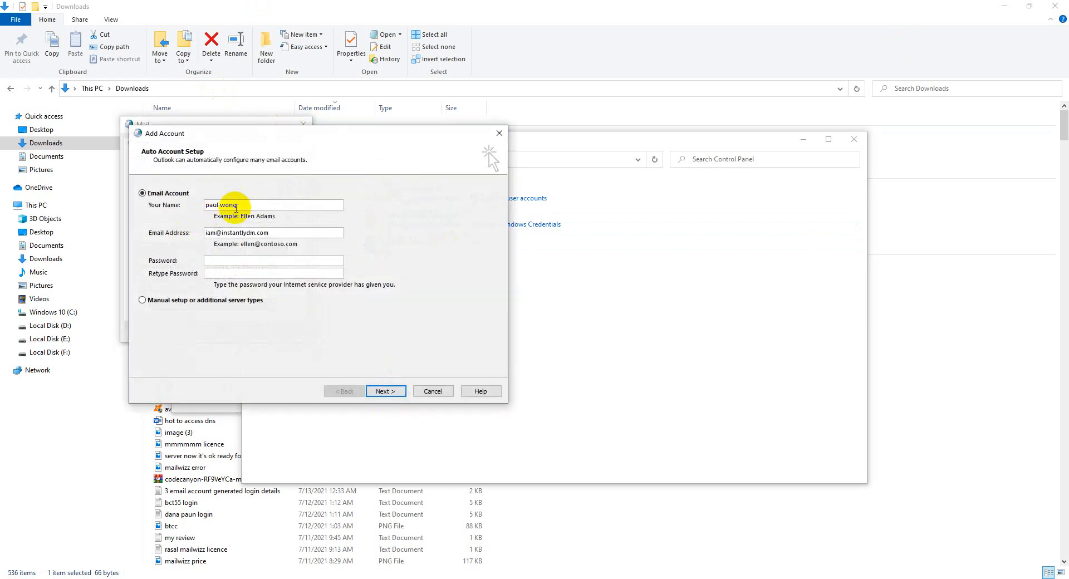
{"action": "left_click", "coordinate": [276, 235]}
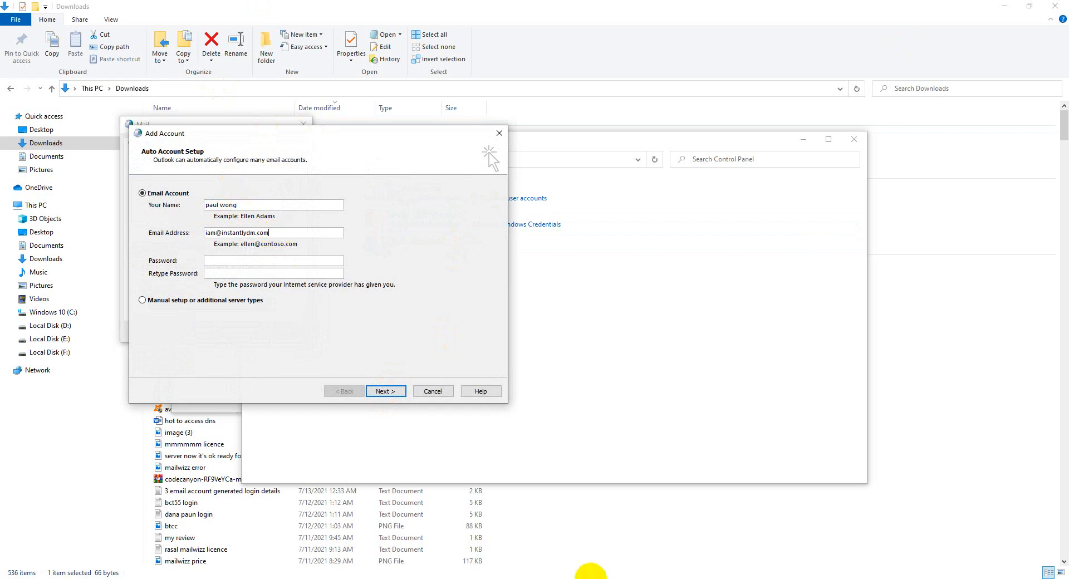
{"action": "left_click", "coordinate": [605, 578]}
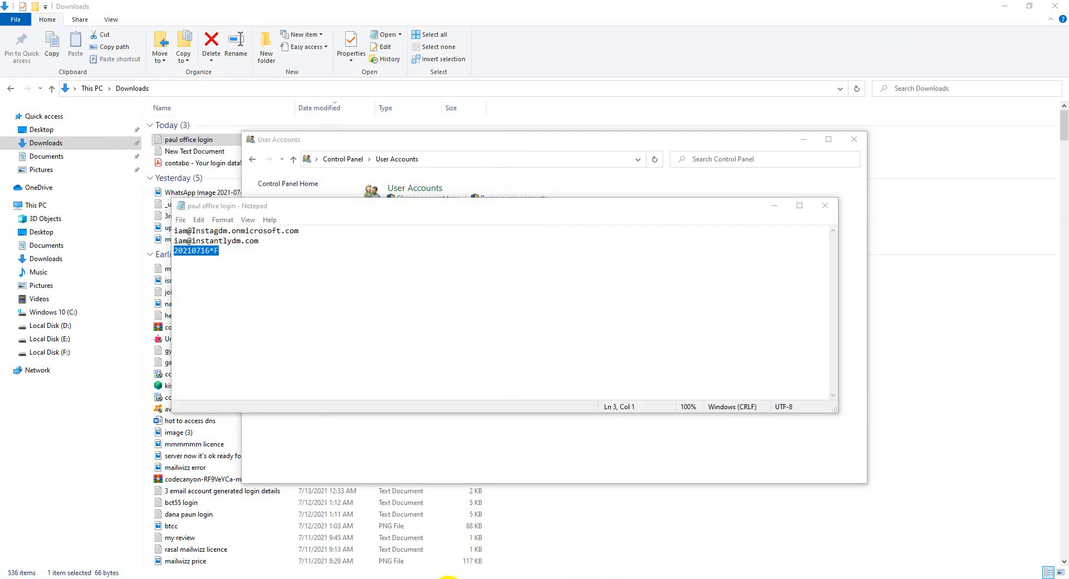
Browse your user account's settings pages, then close the User Accounts window.
{"action": "mouse_move", "coordinate": [447, 578]}
{"action": "left_click", "coordinate": [484, 540]}
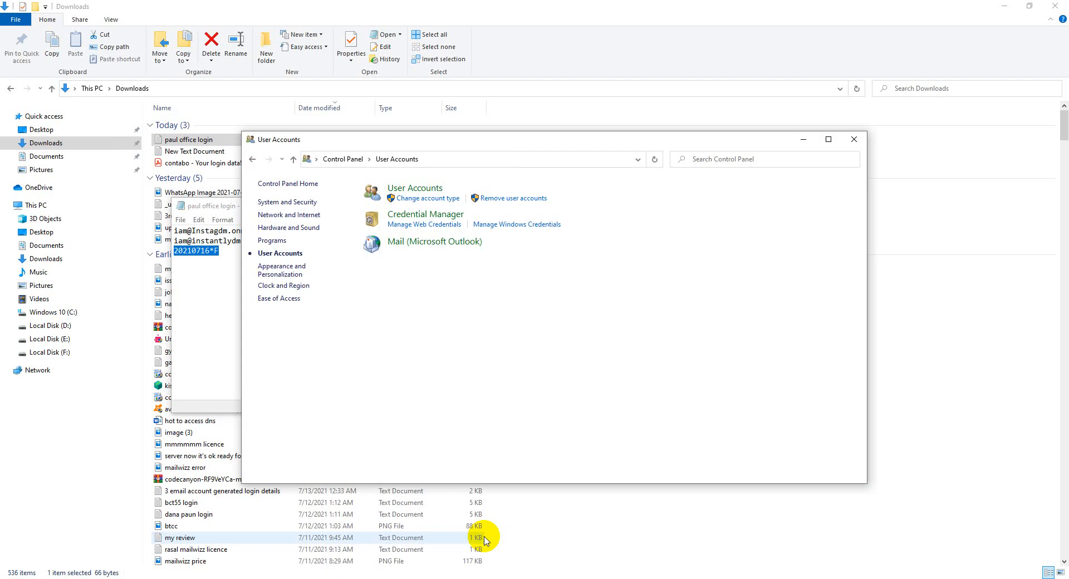
{"action": "left_click", "coordinate": [413, 188]}
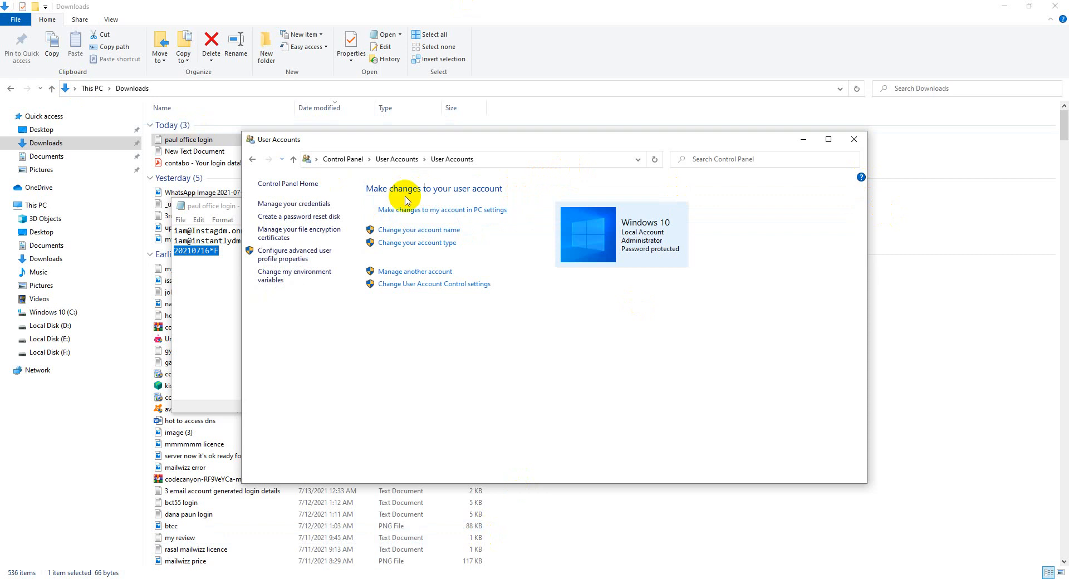
{"action": "left_click", "coordinate": [395, 160]}
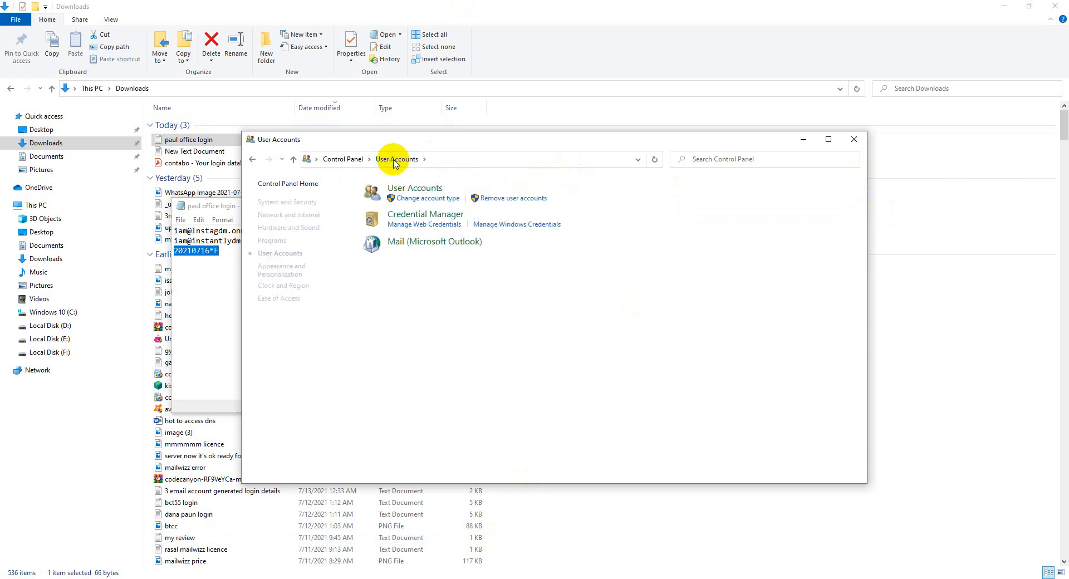
{"action": "left_click", "coordinate": [414, 189]}
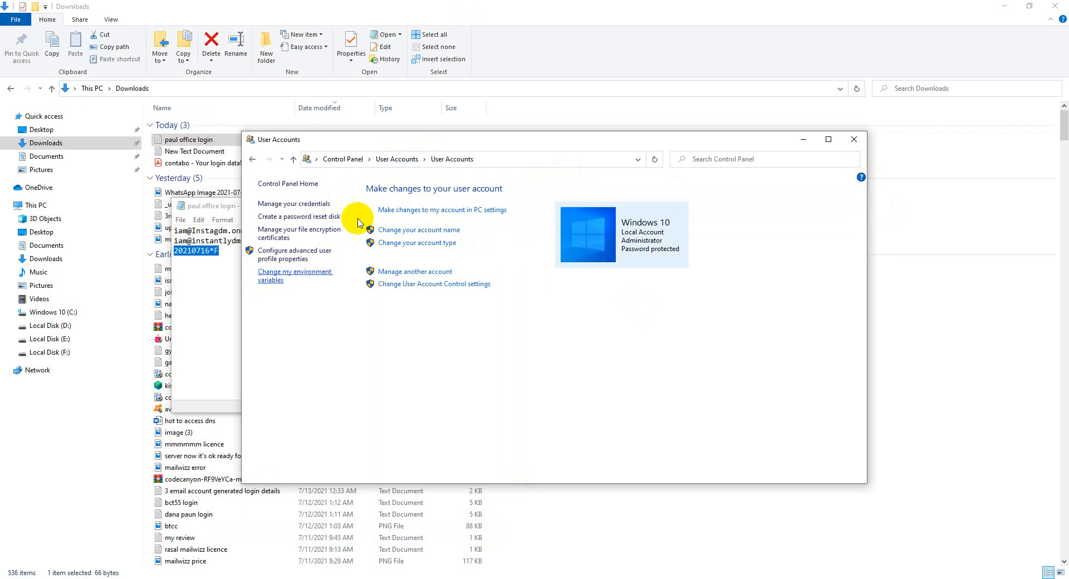
{"action": "left_click", "coordinate": [854, 140]}
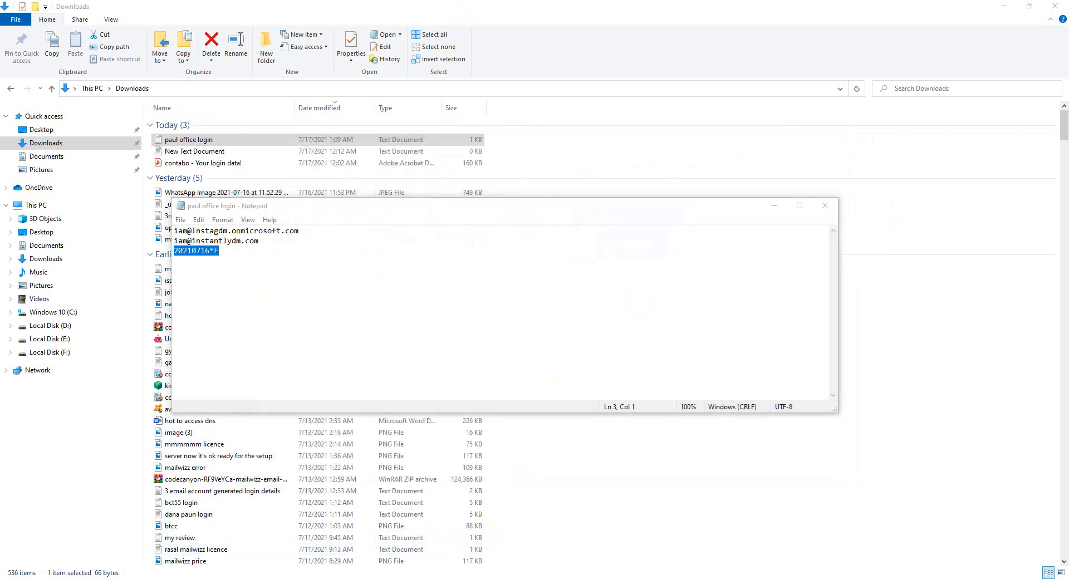
{"action": "left_click", "coordinate": [164, 578]}
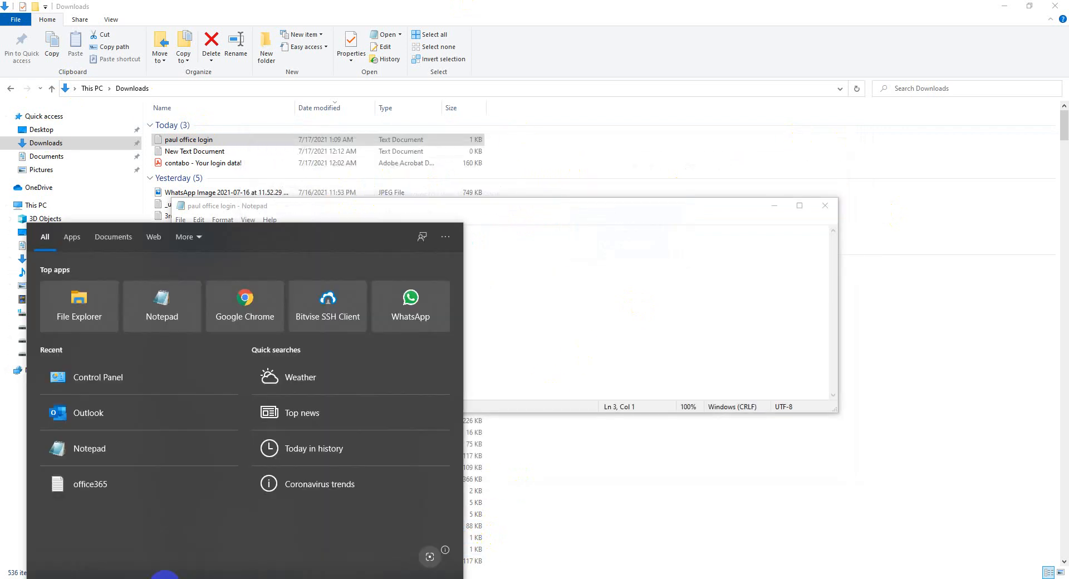
Launch Outlook via 'ou', allow the mailbox download, and check Sent Items and Inbox.
{"action": "type", "text": "out"}
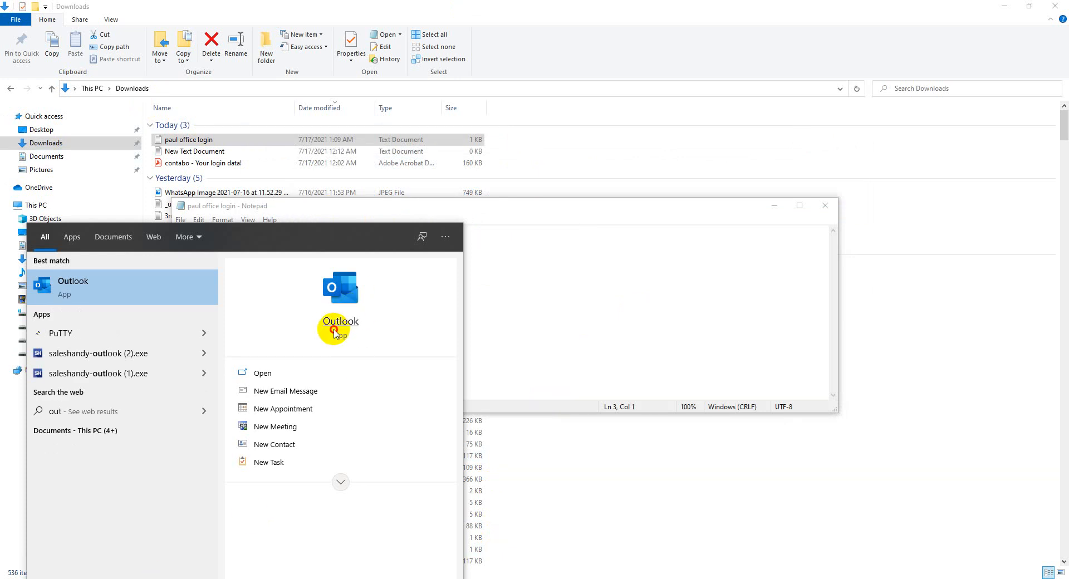
{"action": "left_click", "coordinate": [334, 328]}
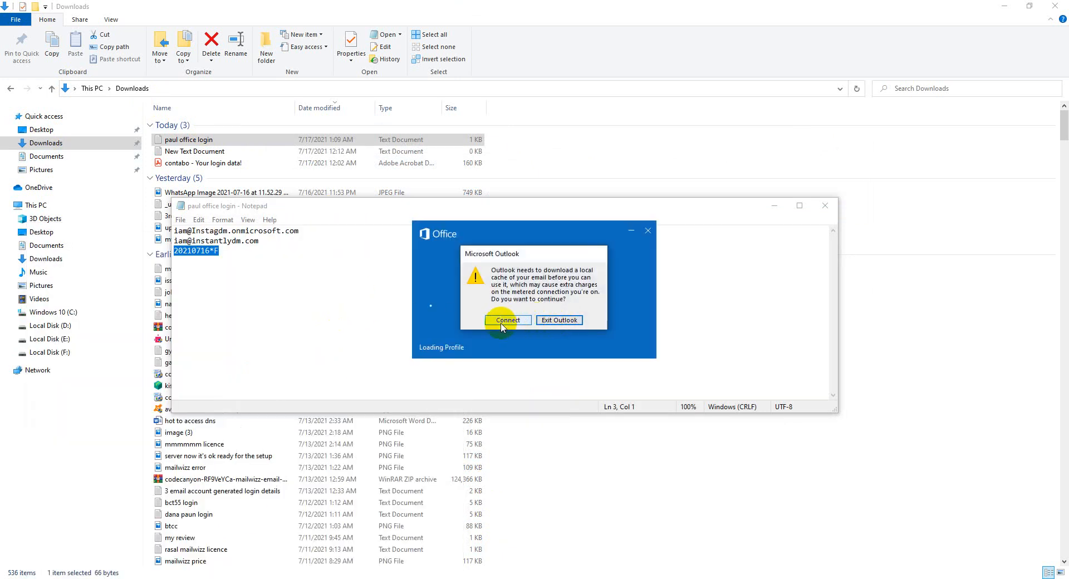
{"action": "left_click", "coordinate": [501, 322]}
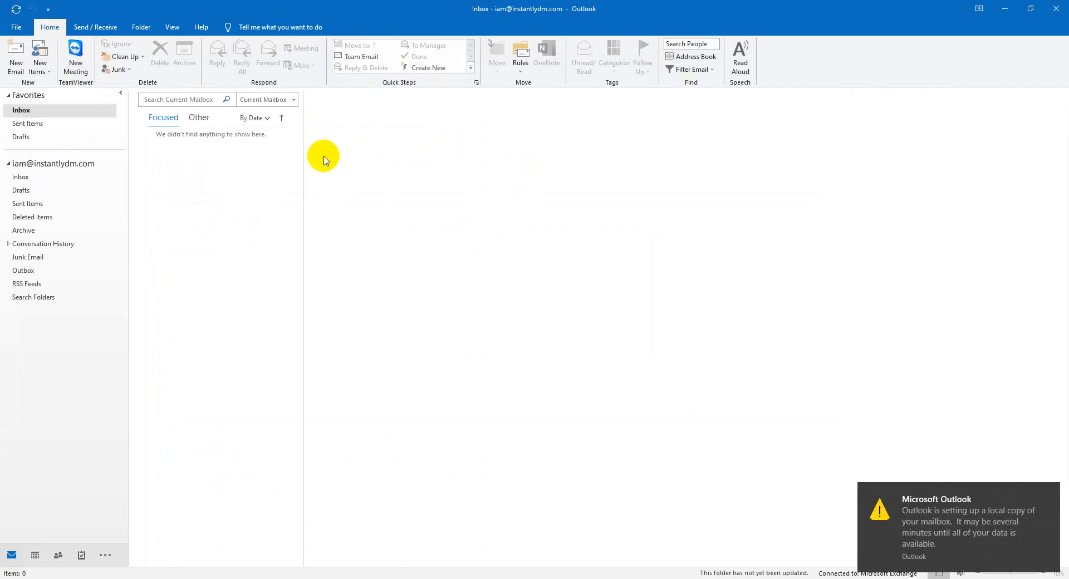
{"action": "left_click", "coordinate": [1049, 493]}
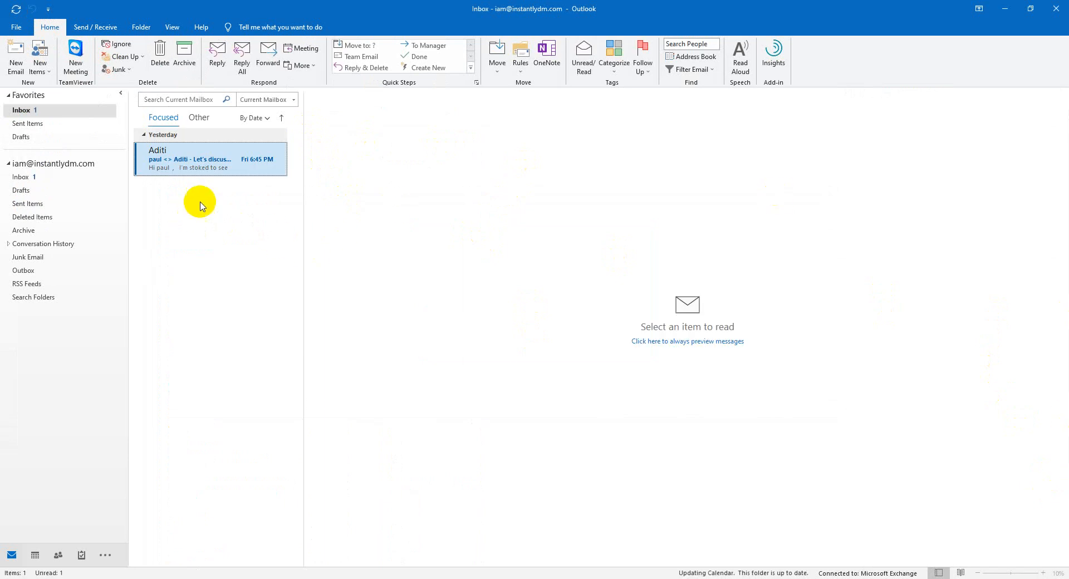
{"action": "left_click", "coordinate": [21, 176]}
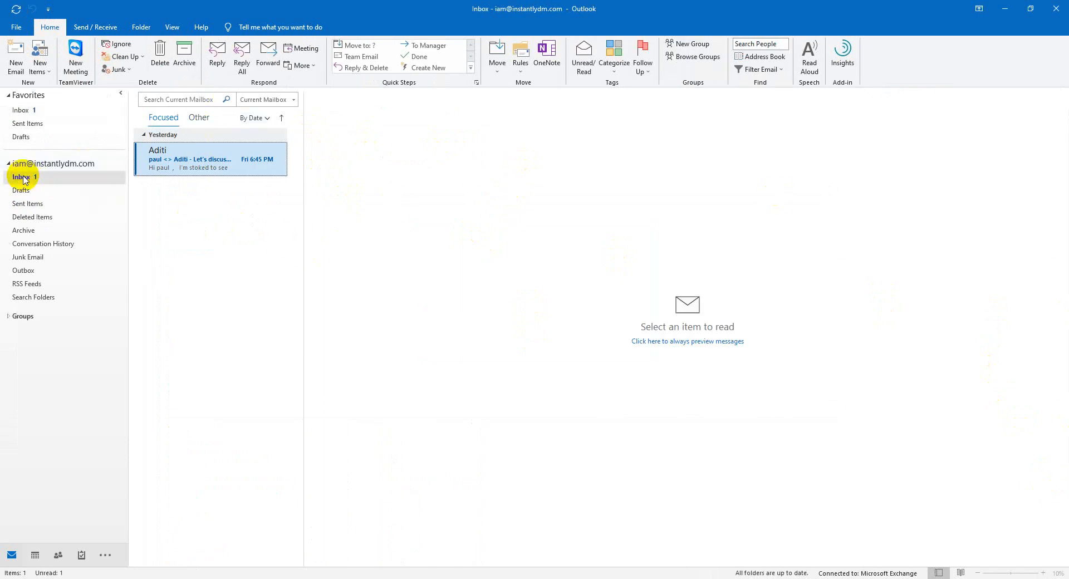
{"action": "left_click", "coordinate": [29, 203]}
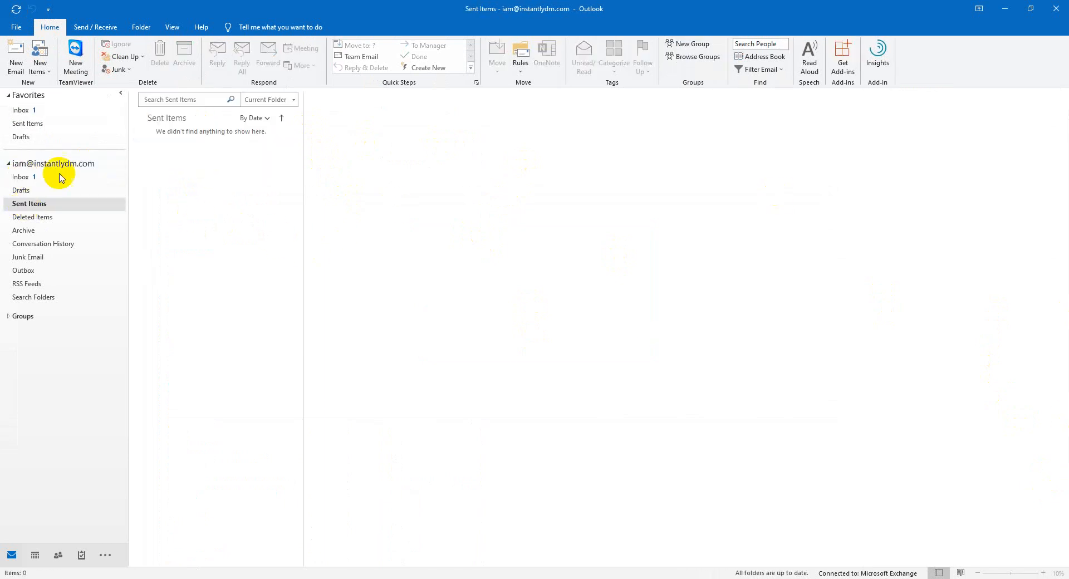
{"action": "left_click", "coordinate": [30, 179]}
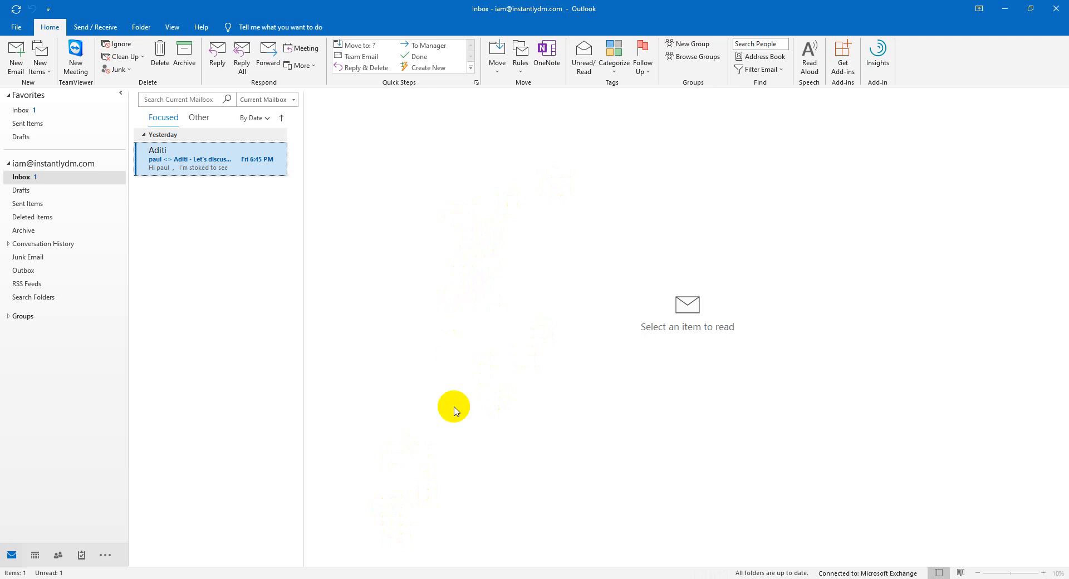
In a new Chrome tab, search Google for 'sales handy' and open the saleshandy.com homepage.
{"action": "left_click", "coordinate": [399, 578]}
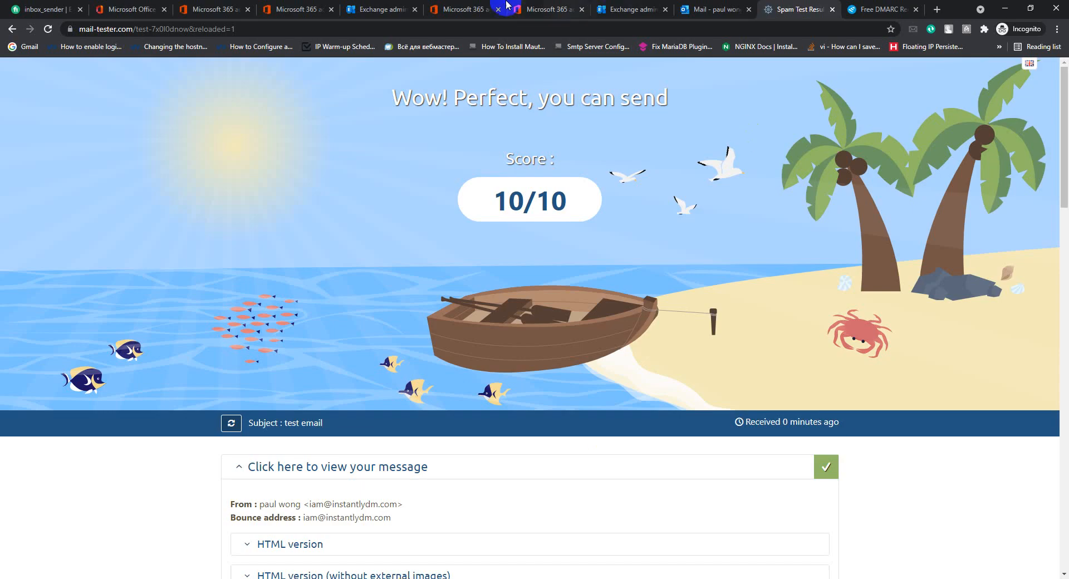
{"action": "left_click", "coordinate": [871, 11]}
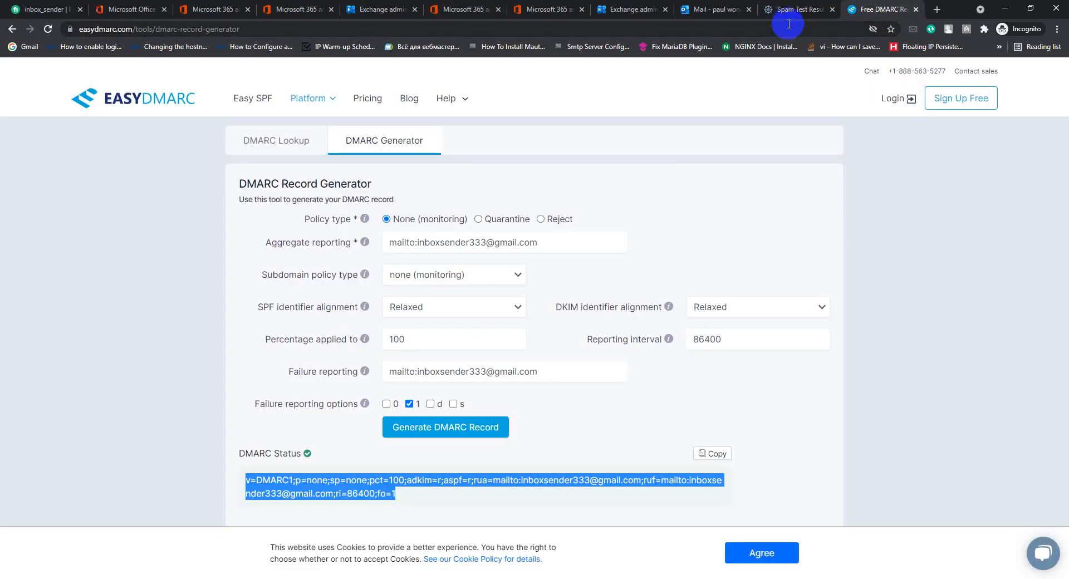
{"action": "left_click", "coordinate": [935, 10]}
{"action": "type", "text": "sale"}
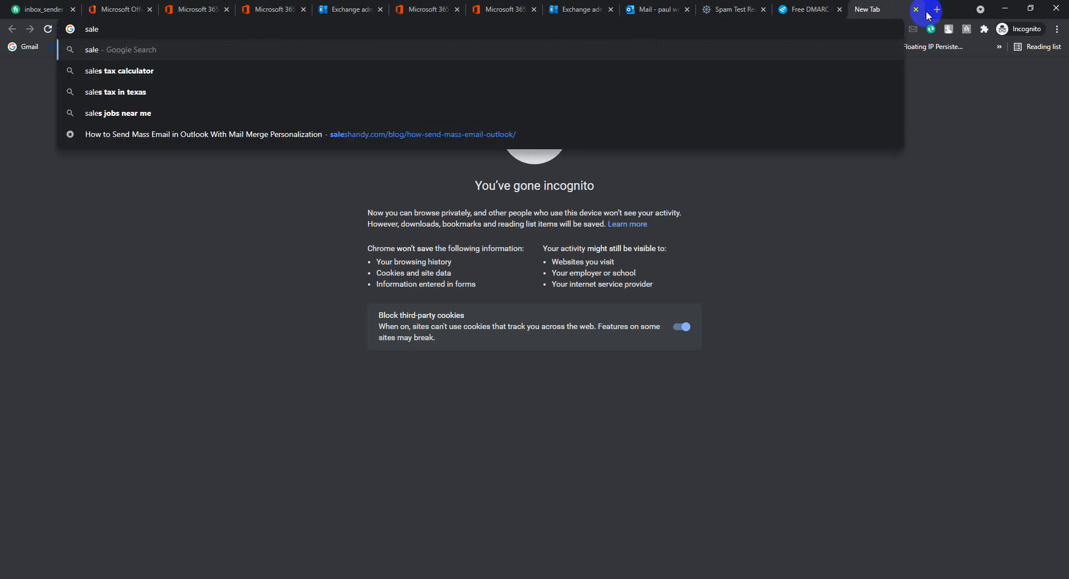
{"action": "type", "text": "s handy"}
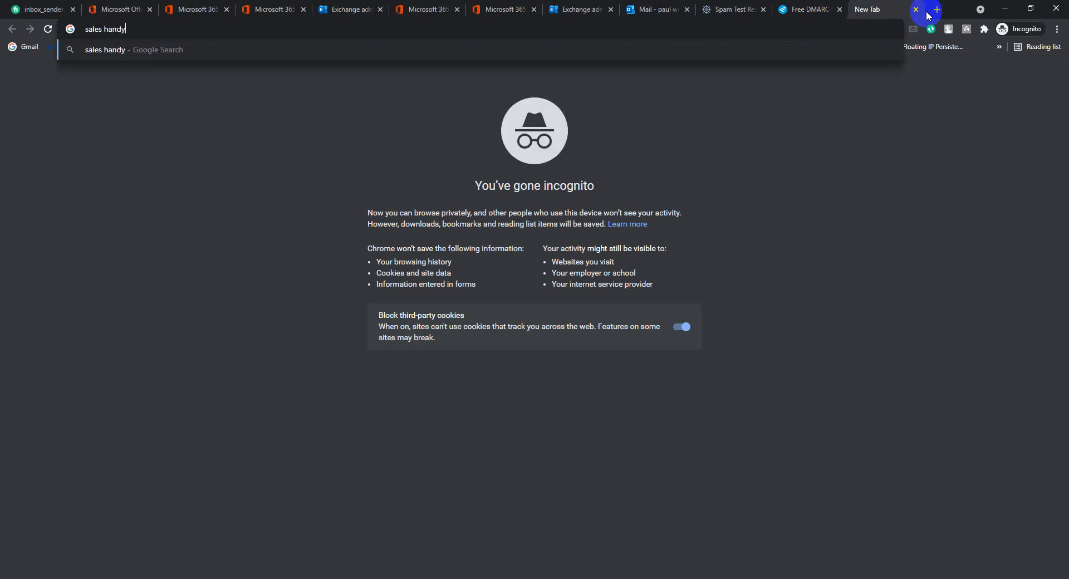
{"action": "key", "text": "Return"}
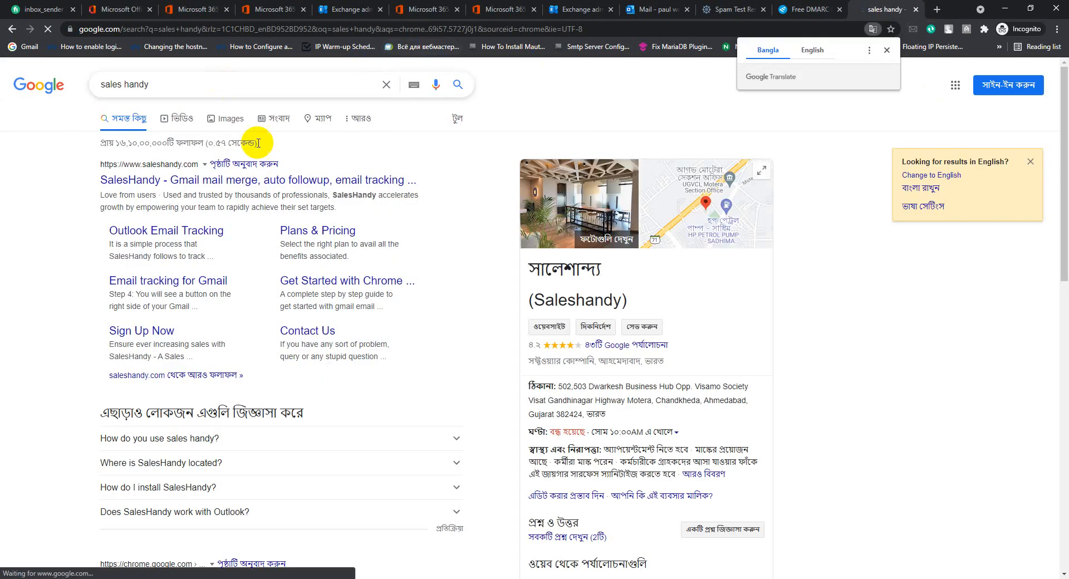
{"action": "left_click", "coordinate": [189, 188]}
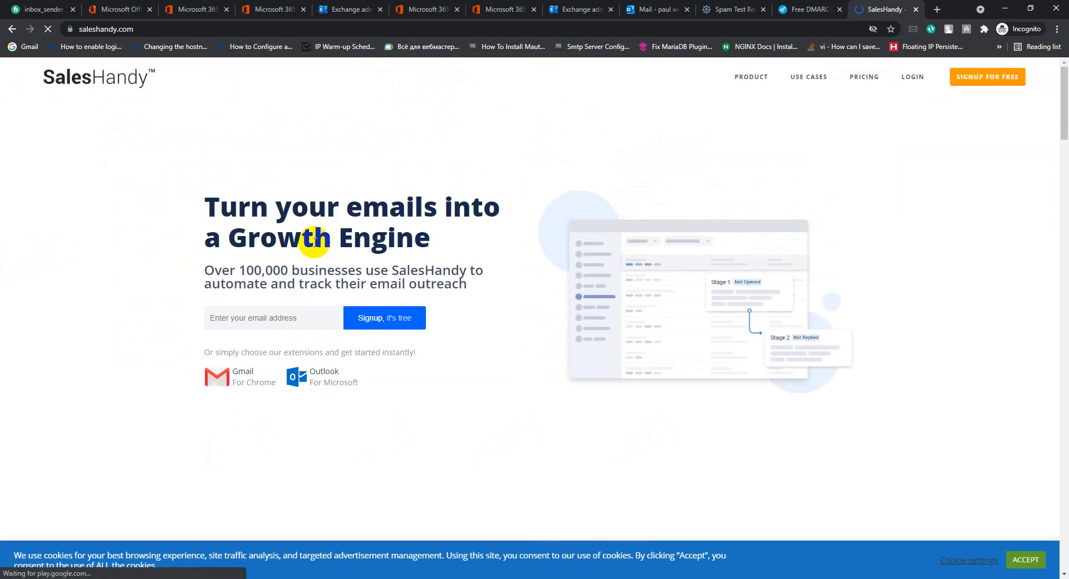
{"action": "scroll", "coordinate": [443, 303], "scroll_direction": "down", "scroll_amount": 2}
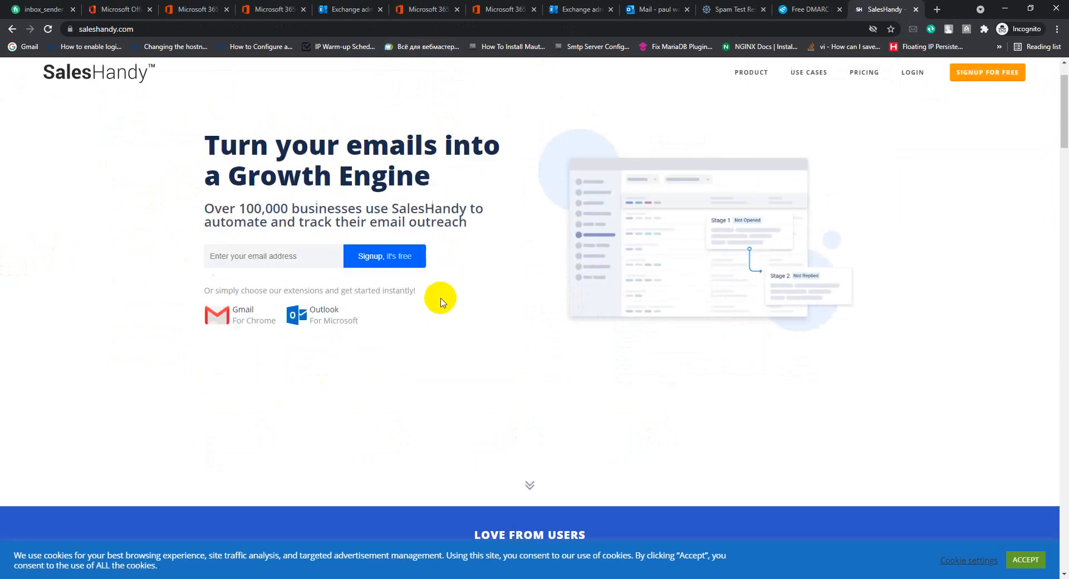
{"action": "scroll", "coordinate": [437, 315], "scroll_direction": "up", "scroll_amount": 2}
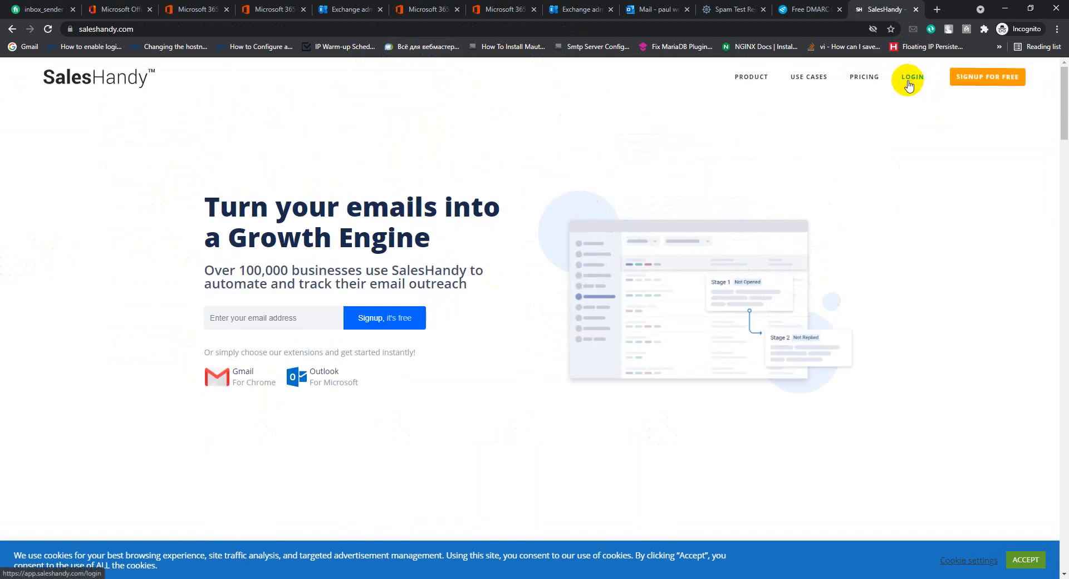
Sign up for SalesHandy for free with Google, using the saved Google account login.
{"action": "left_click", "coordinate": [976, 81]}
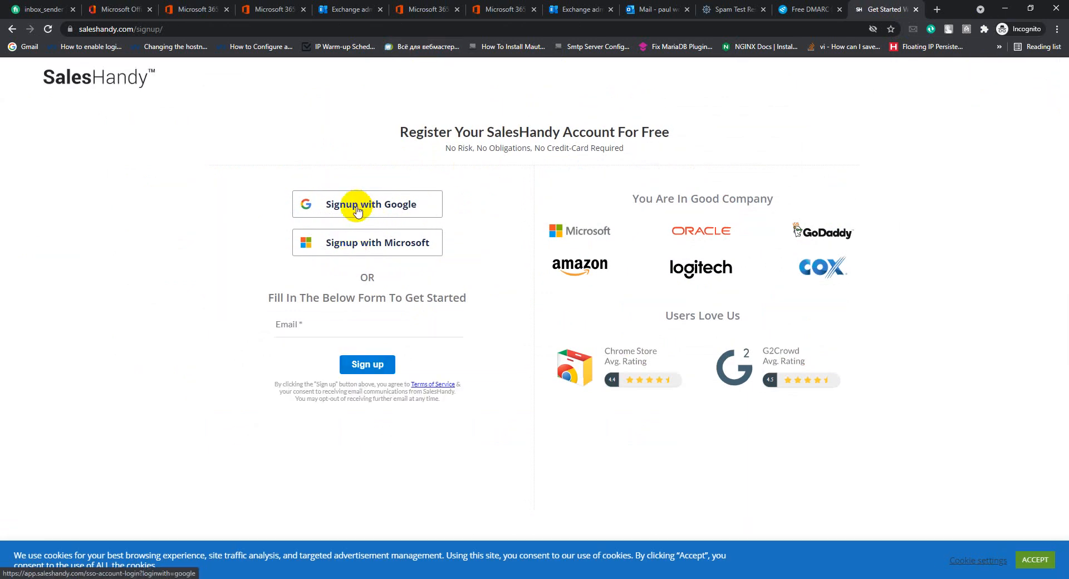
{"action": "left_click", "coordinate": [357, 212]}
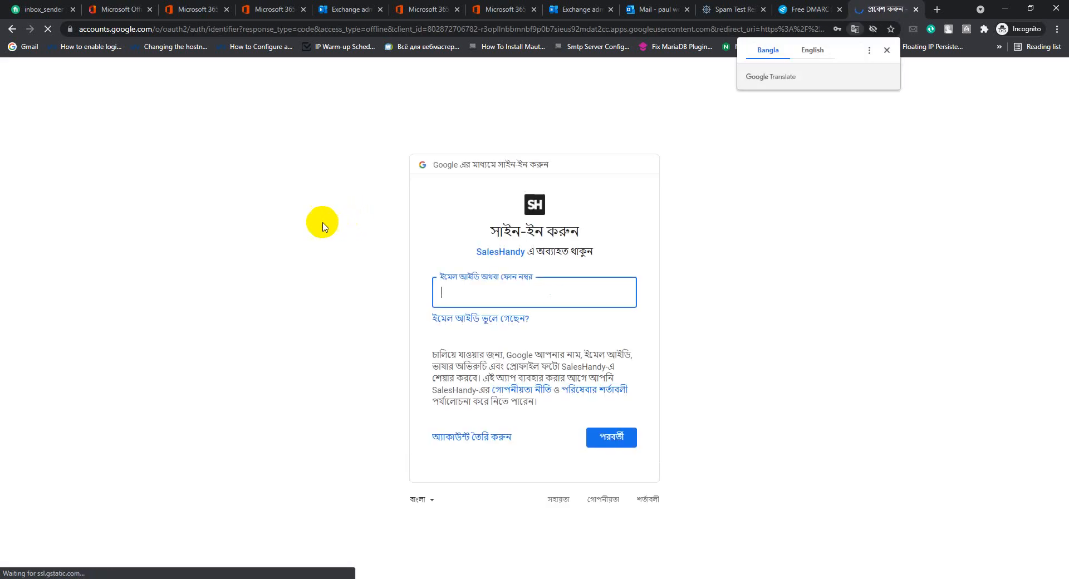
{"action": "left_click", "coordinate": [480, 303]}
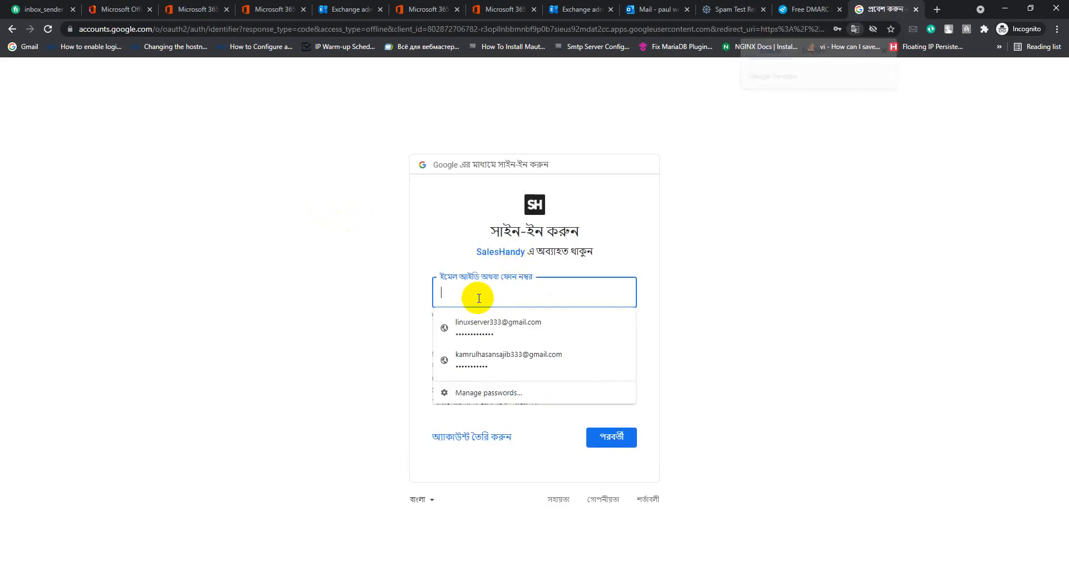
{"action": "left_click", "coordinate": [479, 328]}
{"action": "left_click", "coordinate": [611, 437]}
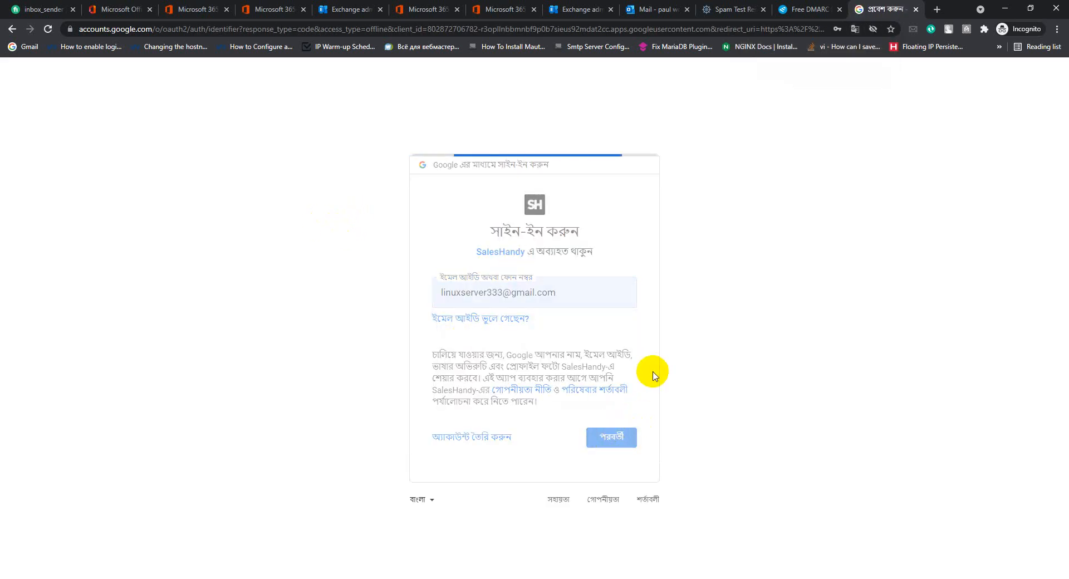
{"action": "left_click", "coordinate": [594, 443]}
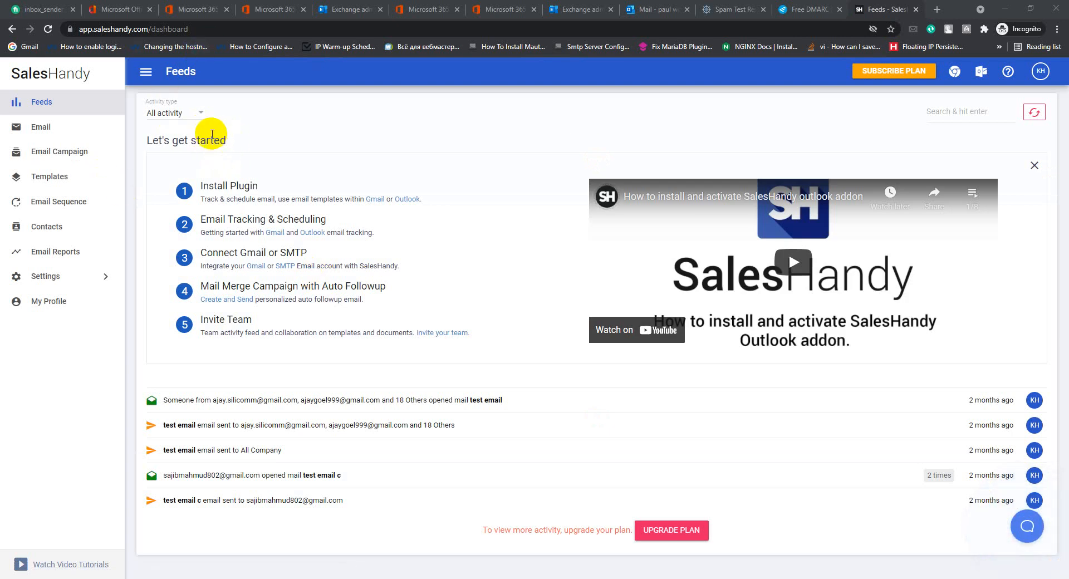
Look at the Outlook plug-in link, then close the getting-started panel on the Feeds page.
{"action": "left_click", "coordinate": [401, 202]}
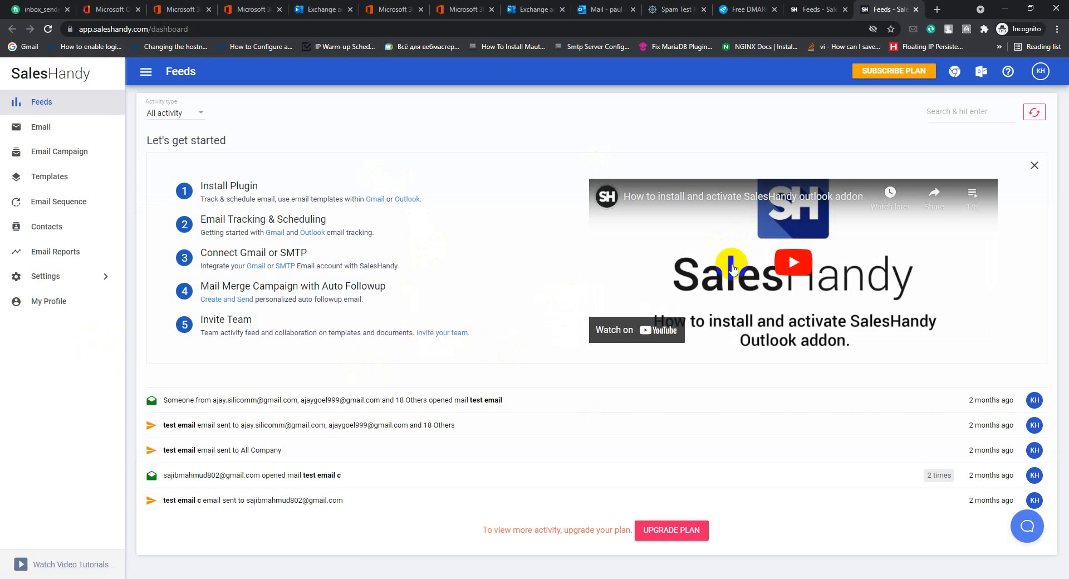
{"action": "left_click", "coordinate": [404, 201]}
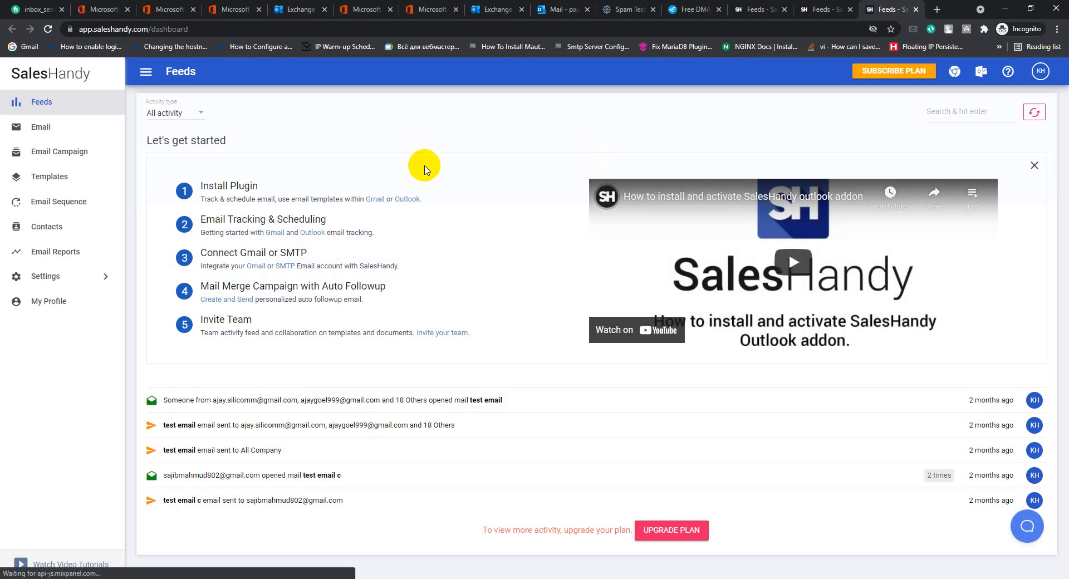
{"action": "left_click", "coordinate": [1035, 166]}
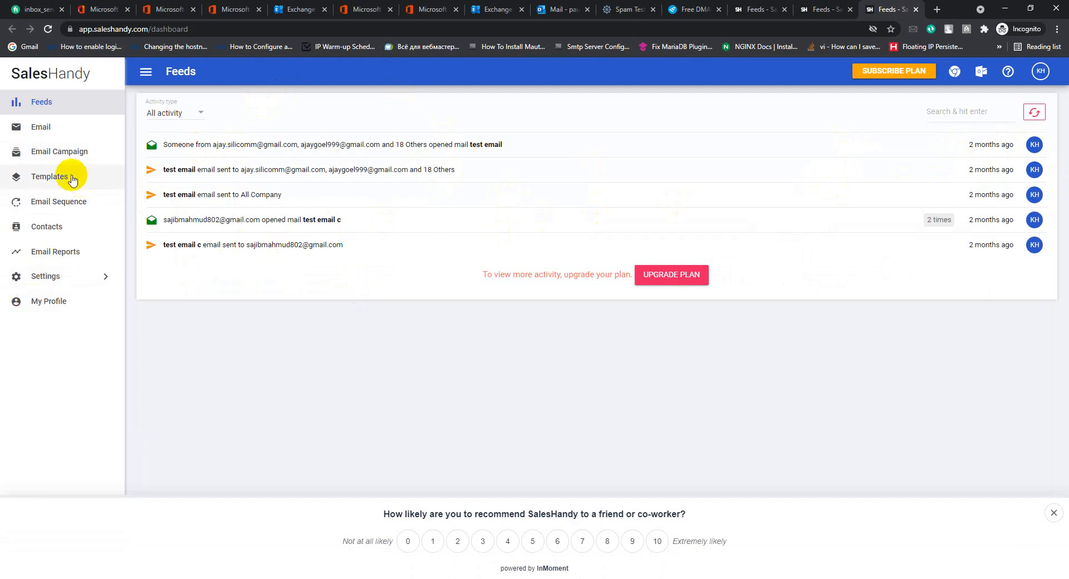
Leave the Activity type filter unchanged and download the SalesHandy Outlook add-in installer.
{"action": "left_click", "coordinate": [189, 112]}
{"action": "left_click", "coordinate": [61, 126]}
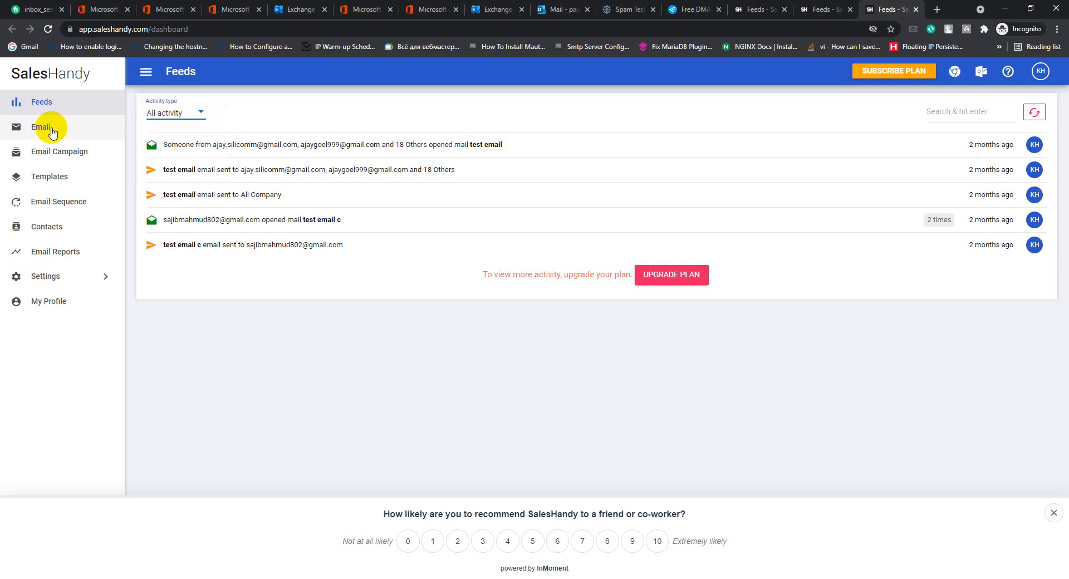
{"action": "left_click", "coordinate": [891, 71]}
{"action": "left_click", "coordinate": [984, 73]}
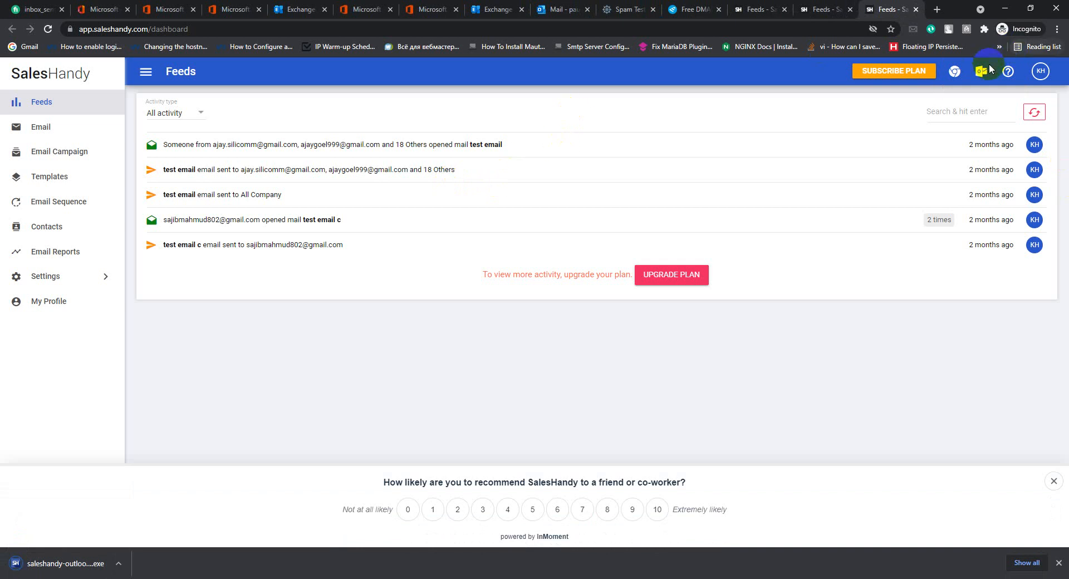
Run the downloaded saleshandy-outlook installer and install SalesHandy into the default AppData Local folder.
{"action": "left_click", "coordinate": [121, 568]}
{"action": "left_click", "coordinate": [145, 490]}
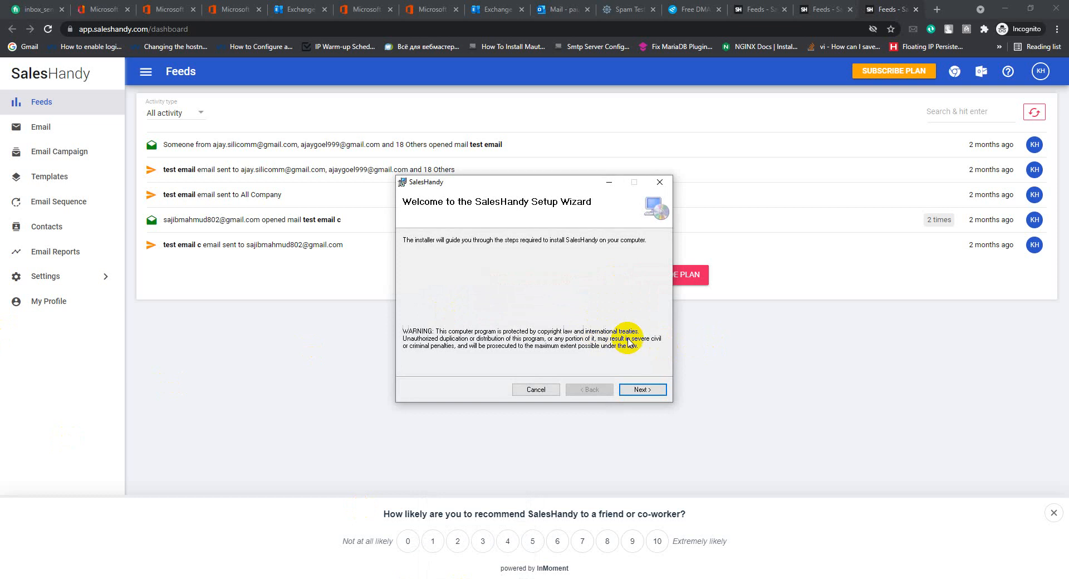
{"action": "left_click", "coordinate": [642, 393]}
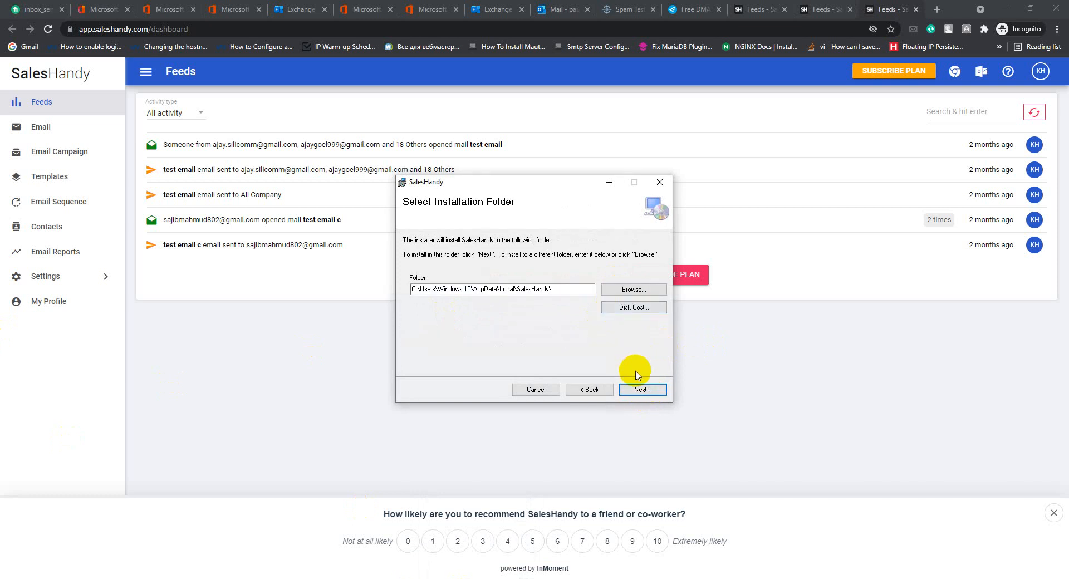
{"action": "left_click", "coordinate": [636, 391]}
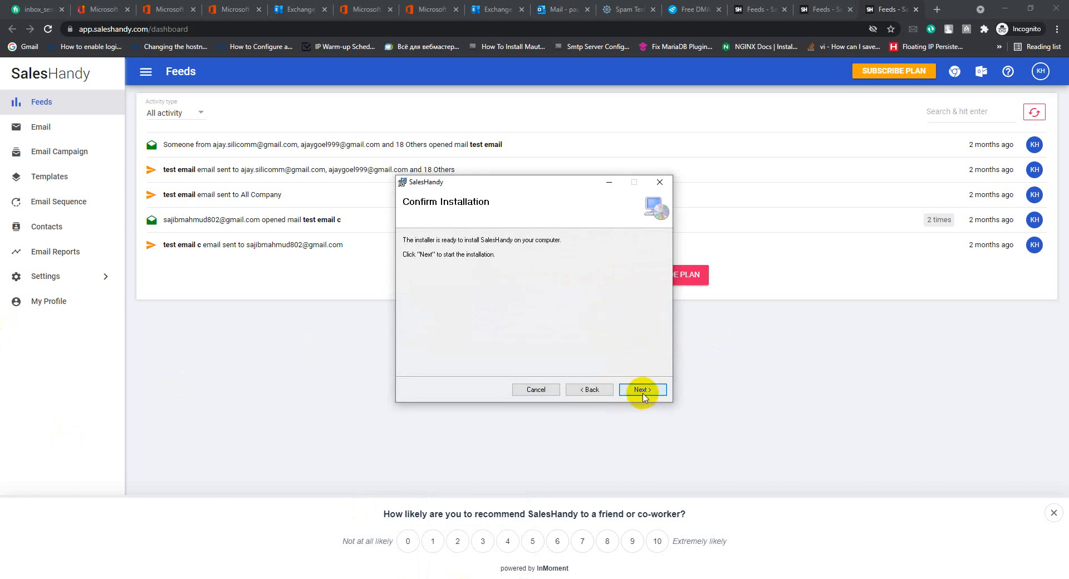
{"action": "left_click", "coordinate": [643, 392]}
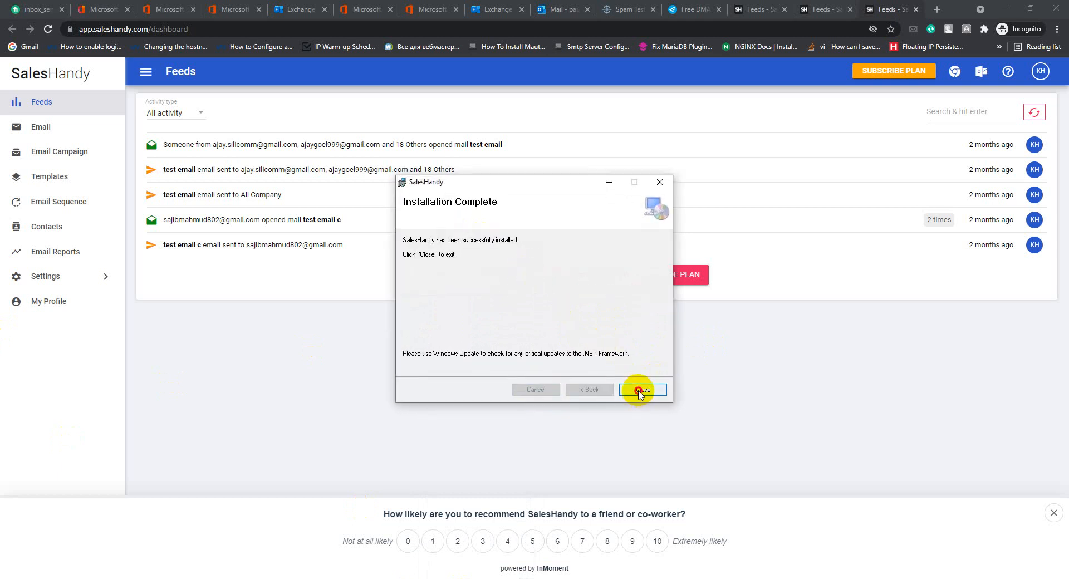
{"action": "left_click", "coordinate": [642, 390]}
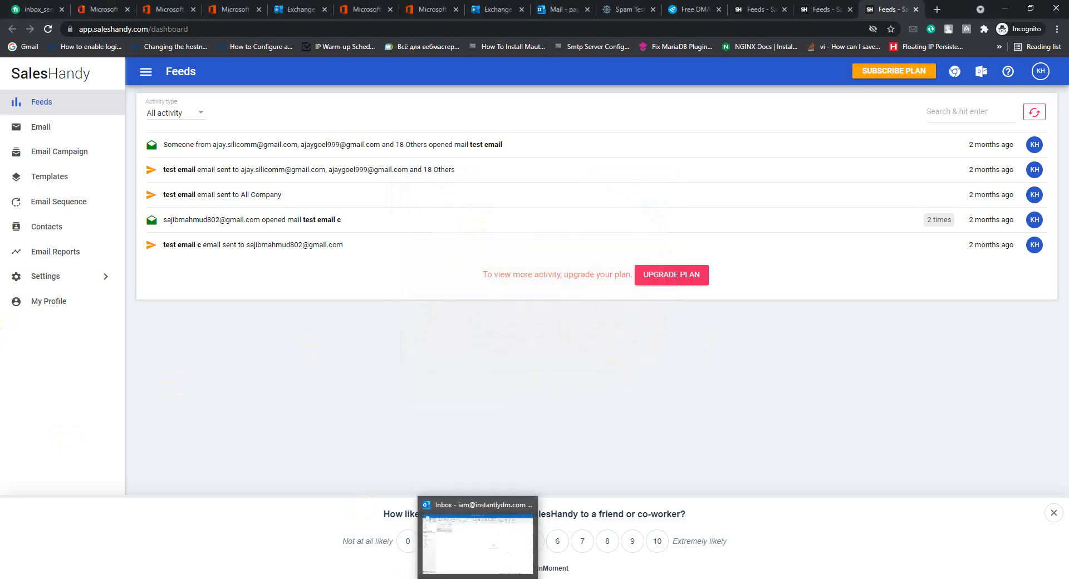
Check Outlook's My add-ins and Add from file options, cancelling without adding a custom add-in.
{"action": "left_click", "coordinate": [471, 527]}
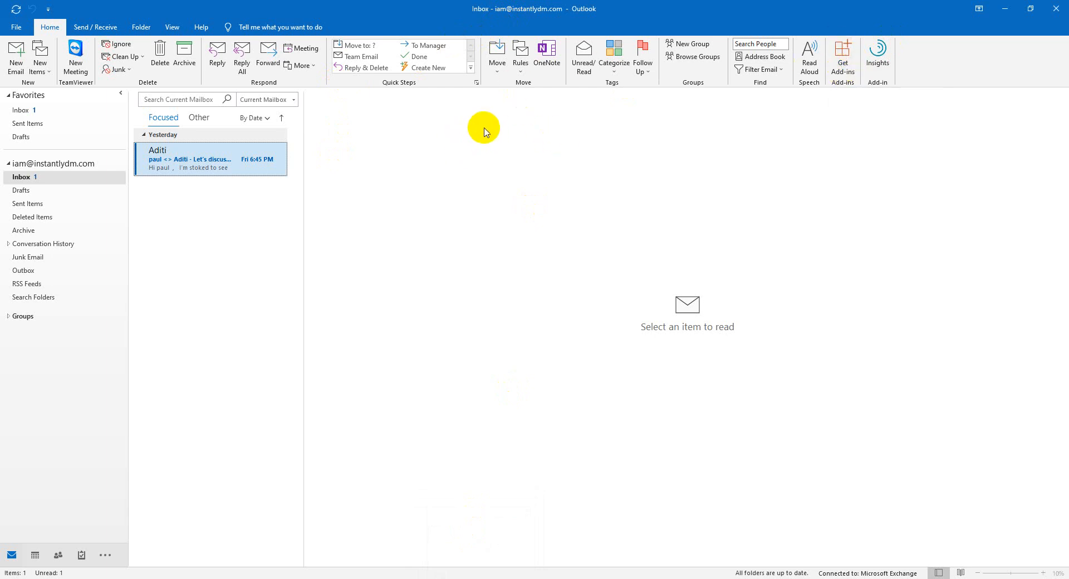
{"action": "left_click", "coordinate": [844, 73]}
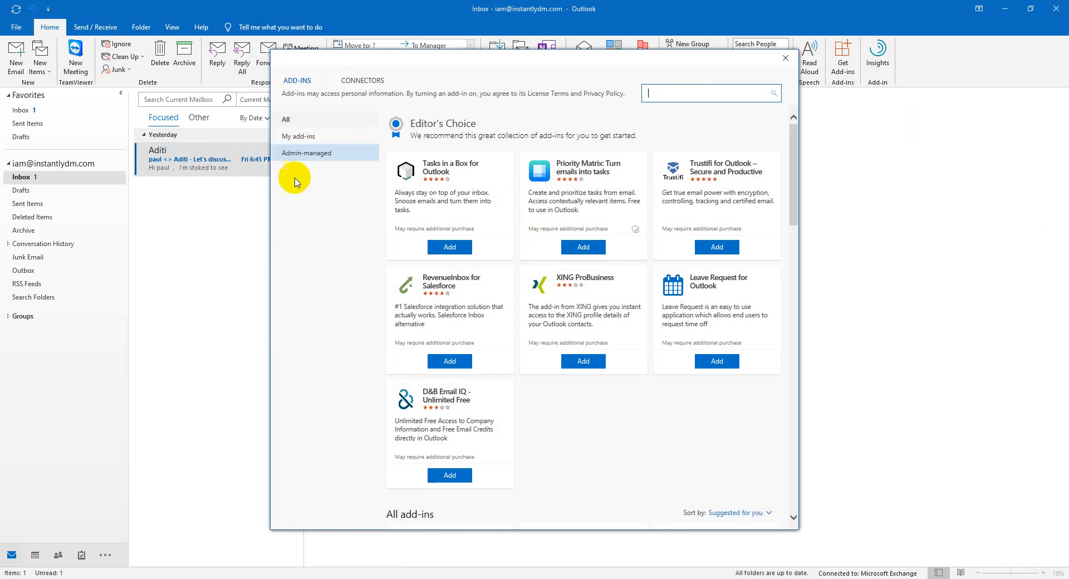
{"action": "left_click", "coordinate": [293, 138]}
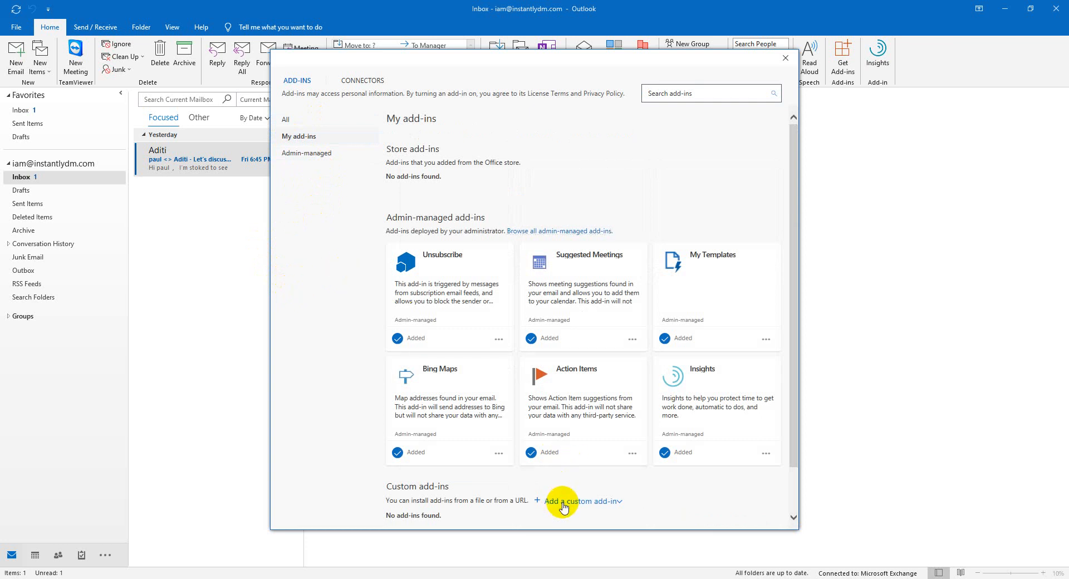
{"action": "scroll", "coordinate": [572, 518], "scroll_direction": "down", "scroll_amount": 2}
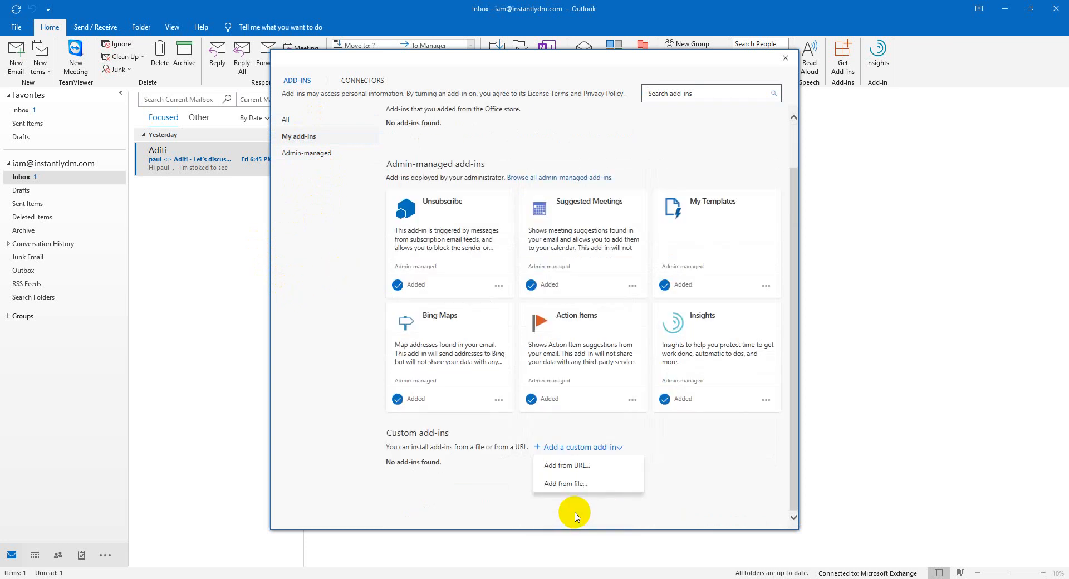
{"action": "left_click", "coordinate": [569, 485]}
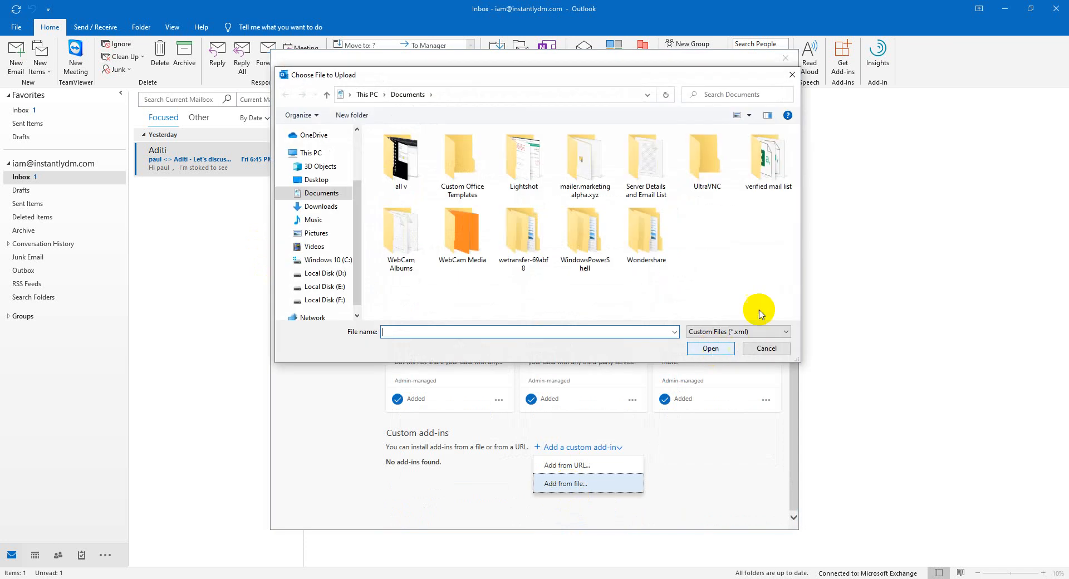
{"action": "scroll", "coordinate": [345, 282], "scroll_direction": "up", "scroll_amount": 3}
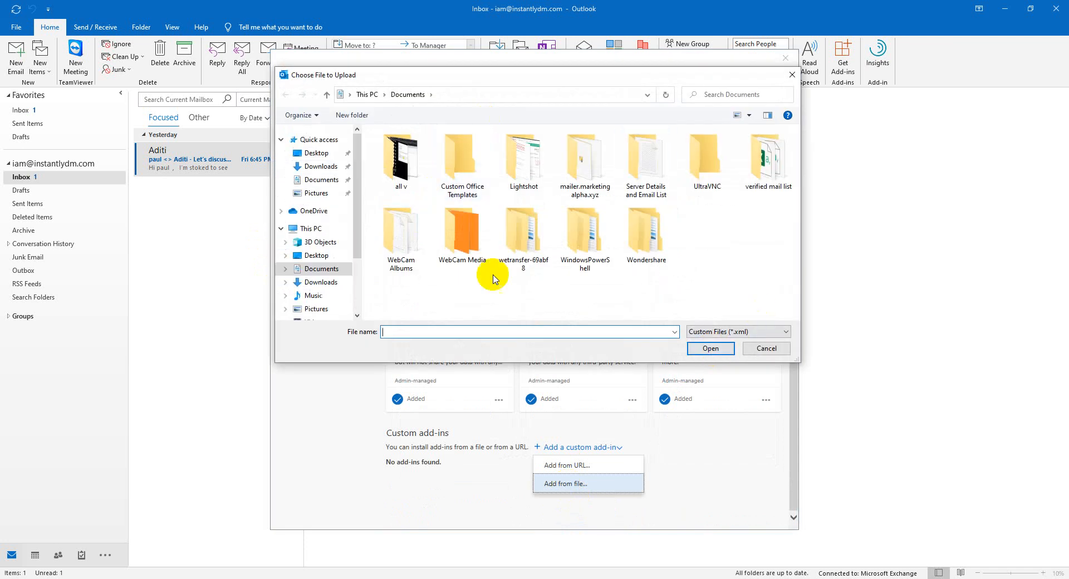
{"action": "left_click", "coordinate": [767, 349]}
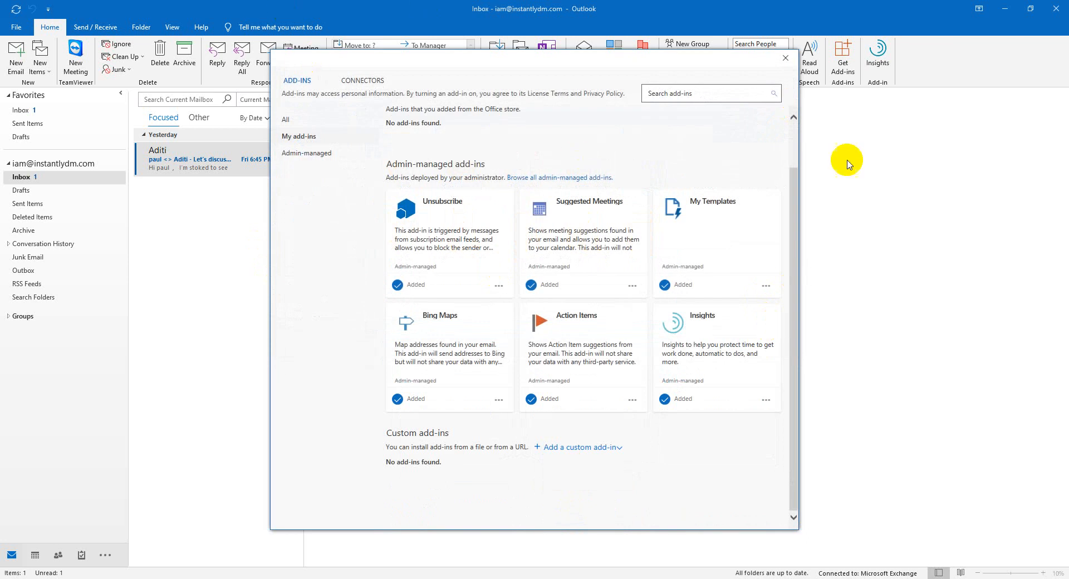
{"action": "left_click", "coordinate": [785, 57]}
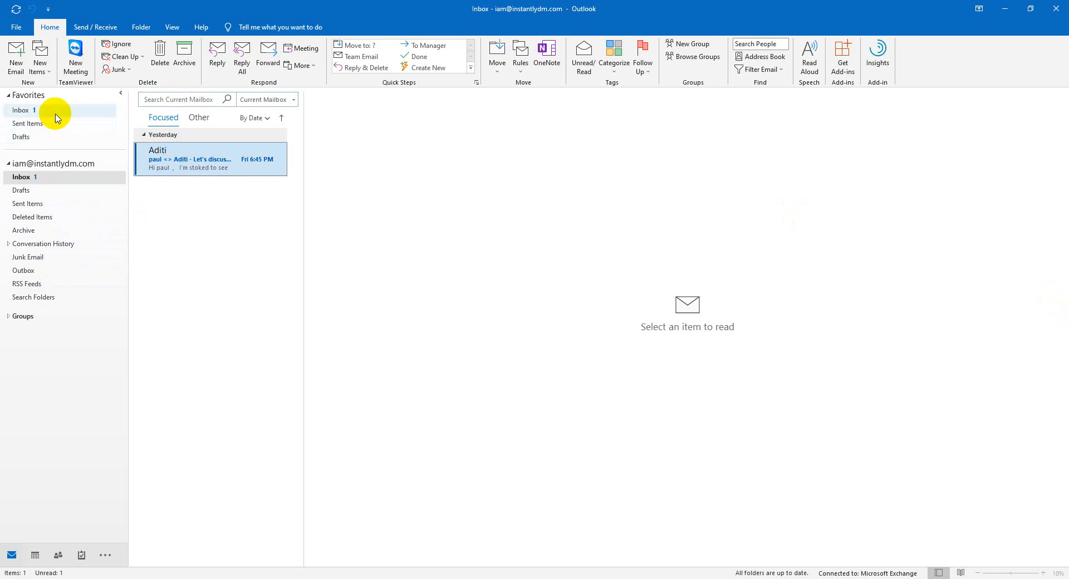
Quit Outlook and relaunch it from a Windows search for 'out'.
{"action": "left_click", "coordinate": [1062, 9]}
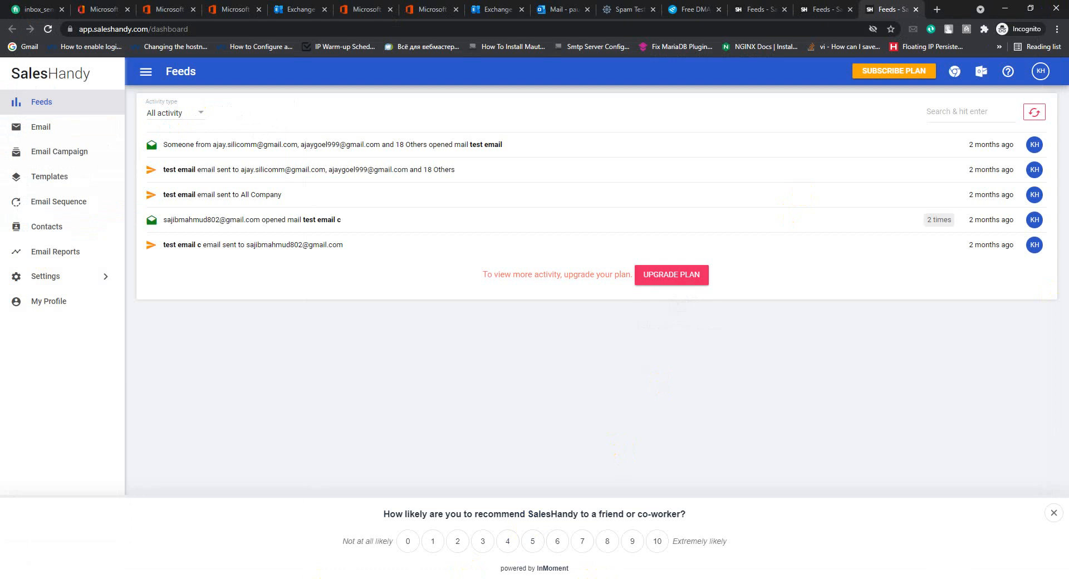
{"action": "left_click", "coordinate": [123, 578]}
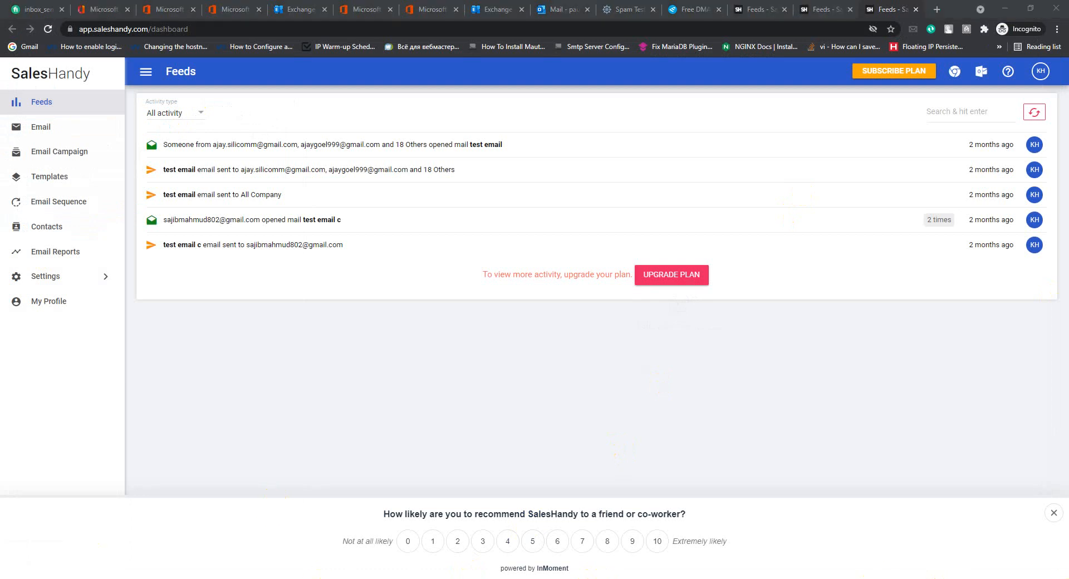
{"action": "type", "text": "out"}
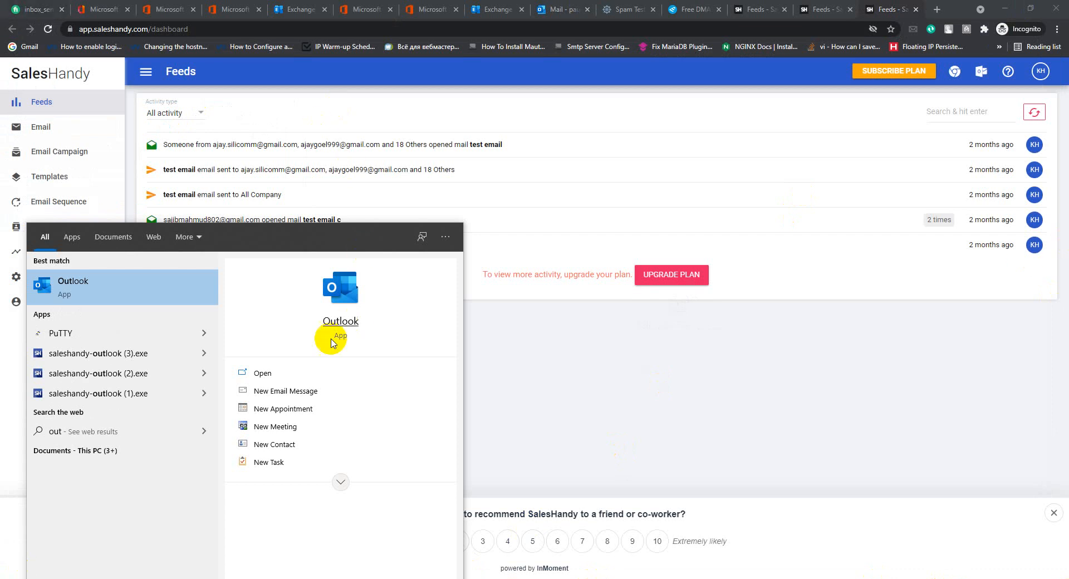
{"action": "left_click", "coordinate": [262, 375]}
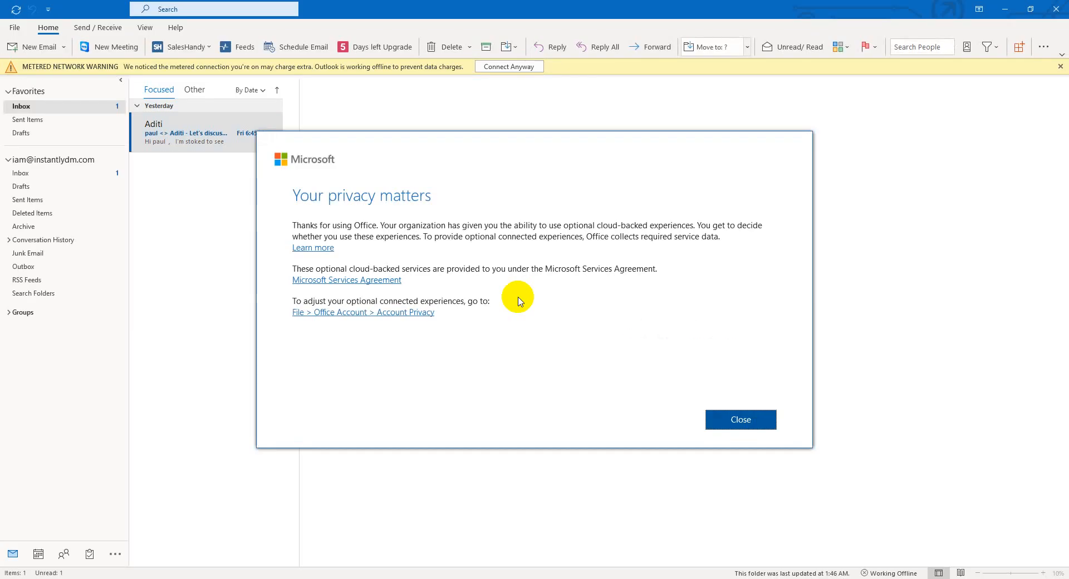
Dismiss the privacy notice and review the email Account Settings window.
{"action": "left_click", "coordinate": [734, 417]}
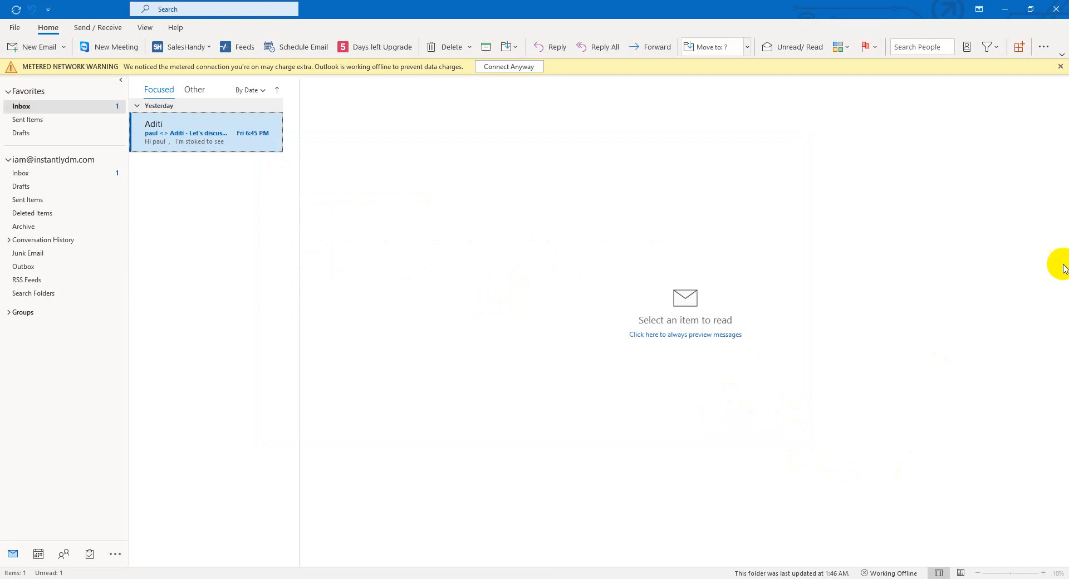
{"action": "left_click", "coordinate": [14, 27]}
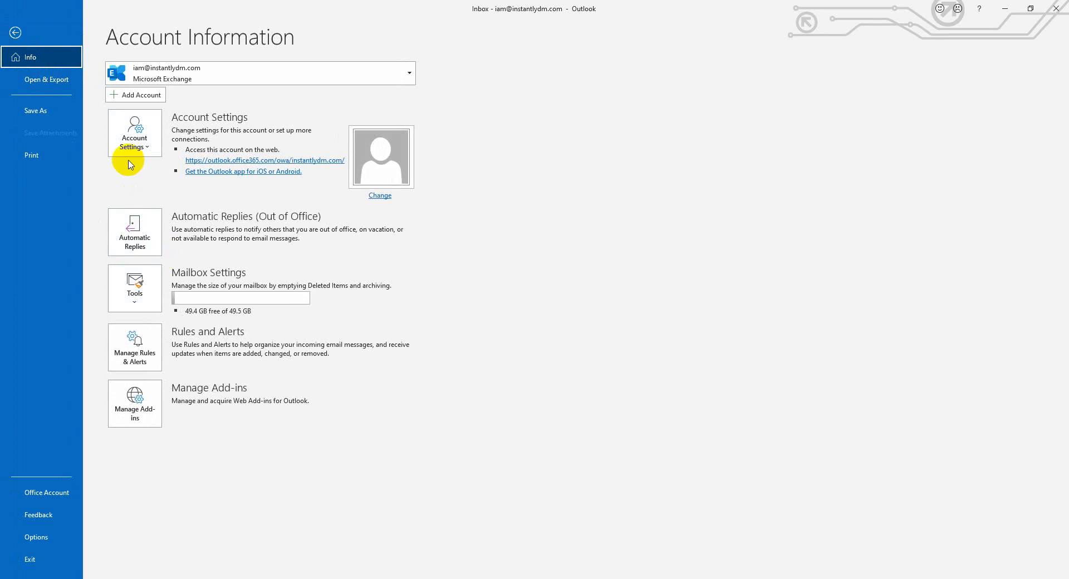
{"action": "left_click", "coordinate": [128, 142]}
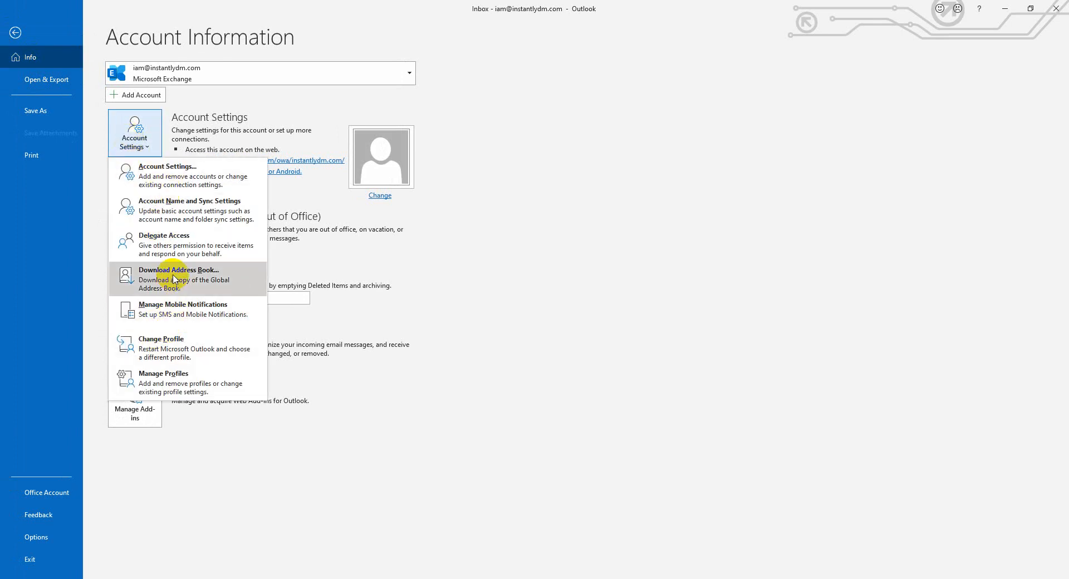
{"action": "left_click", "coordinate": [159, 170]}
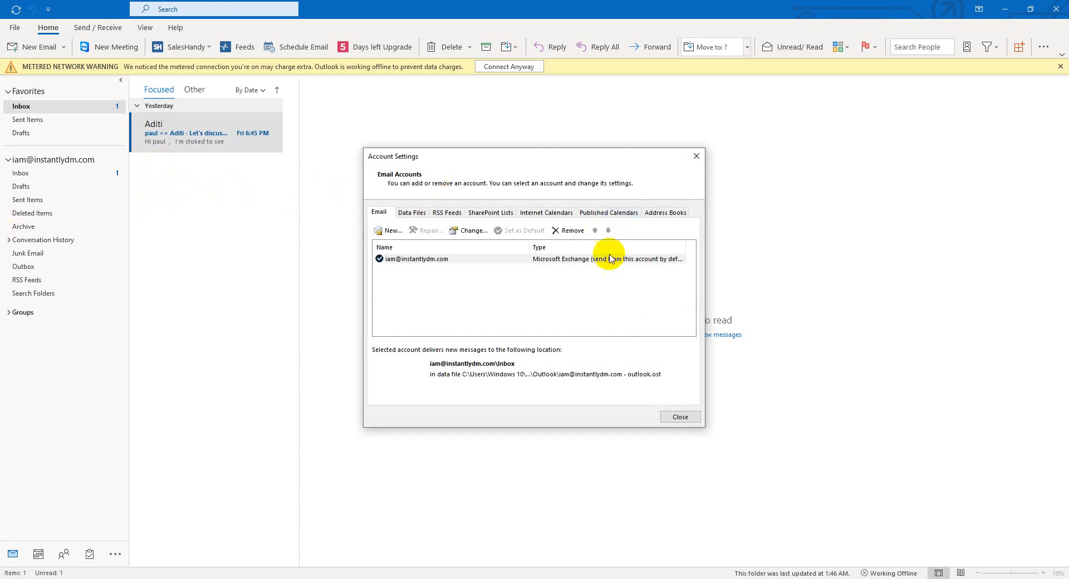
{"action": "left_click", "coordinate": [681, 417]}
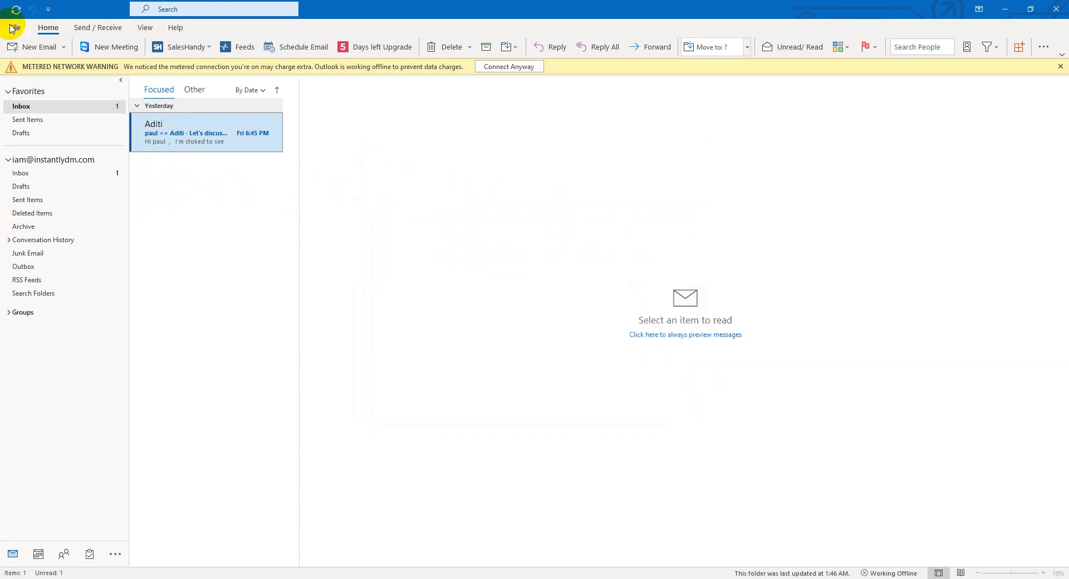
Try Manage Add-ins from Account Information, close its browser window, and view mailbox cleanup tools.
{"action": "left_click", "coordinate": [11, 27]}
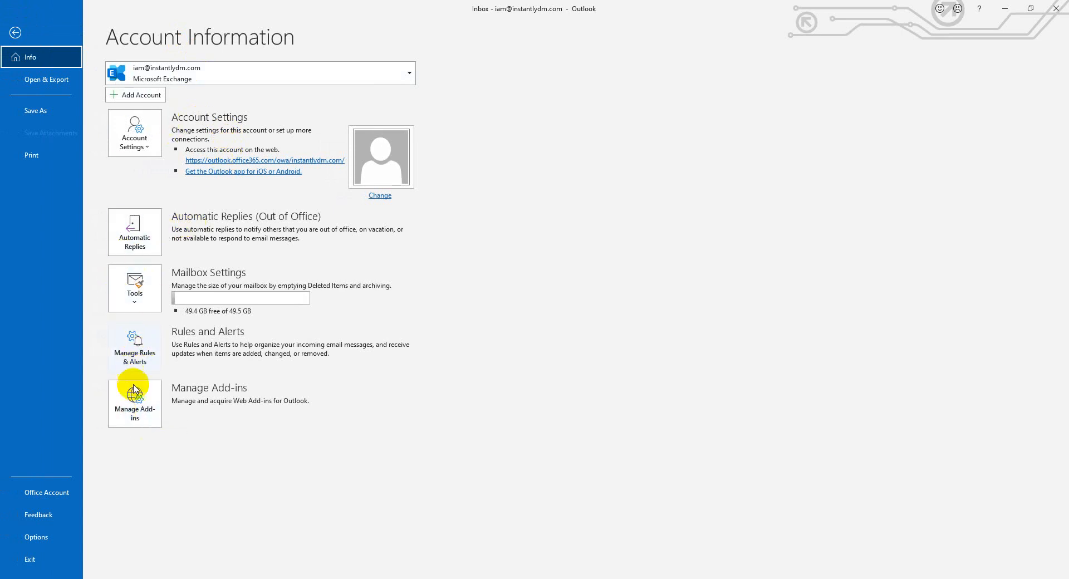
{"action": "left_click", "coordinate": [131, 409]}
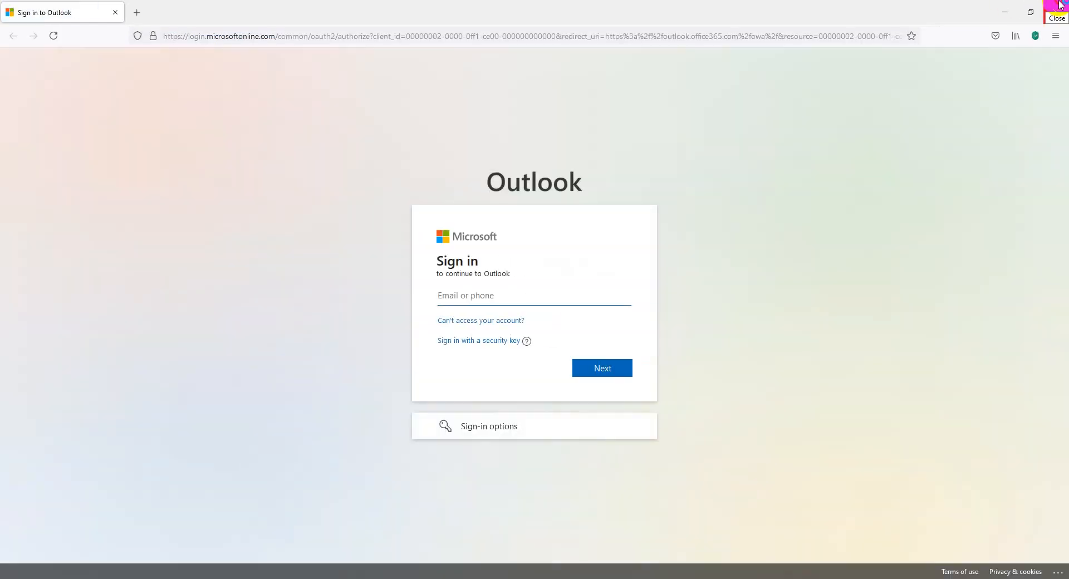
{"action": "left_click", "coordinate": [1060, 6]}
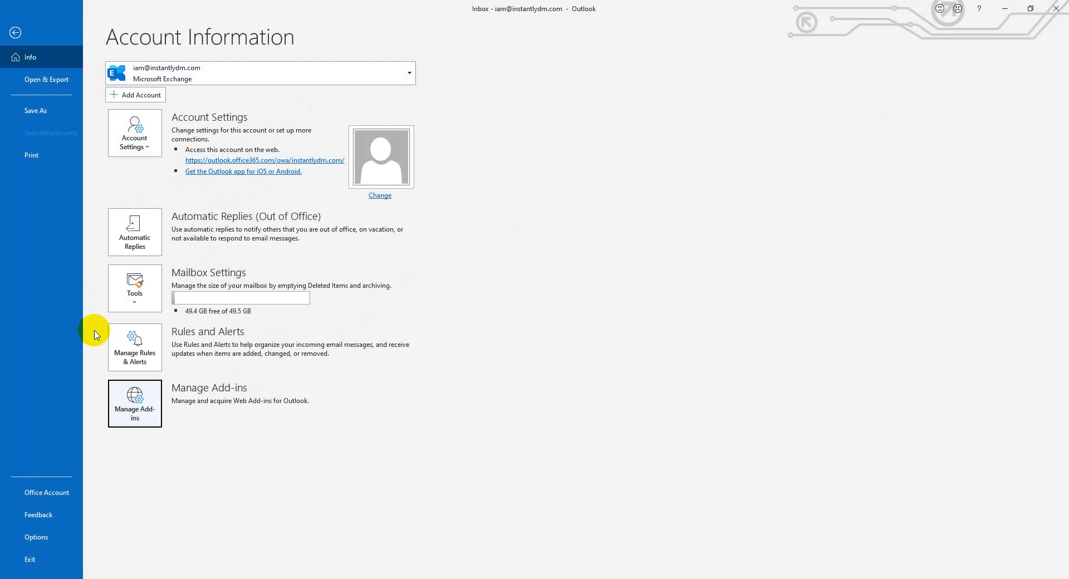
{"action": "left_click", "coordinate": [132, 291]}
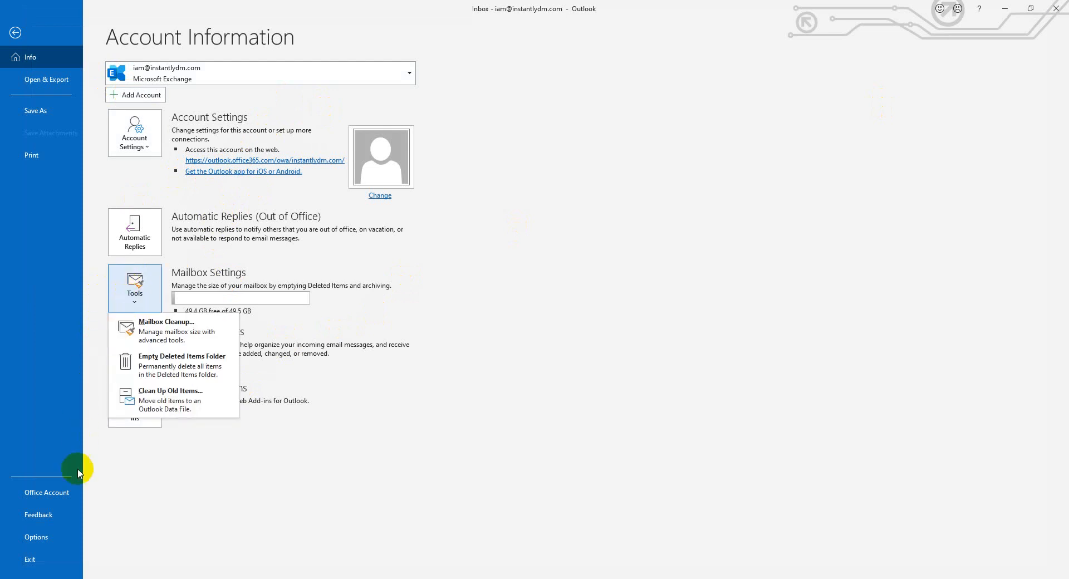
In Outlook Options > Add-ins, select SalesHandy and open the COM Add-ins list.
{"action": "left_click", "coordinate": [32, 538]}
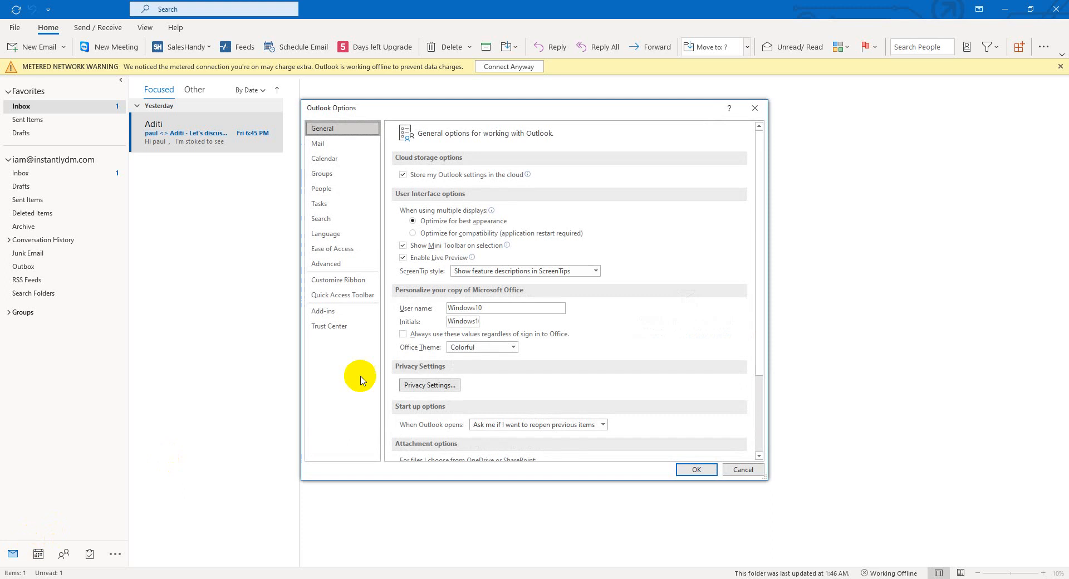
{"action": "left_click", "coordinate": [327, 313]}
{"action": "scroll", "coordinate": [584, 345], "scroll_direction": "down", "scroll_amount": 1}
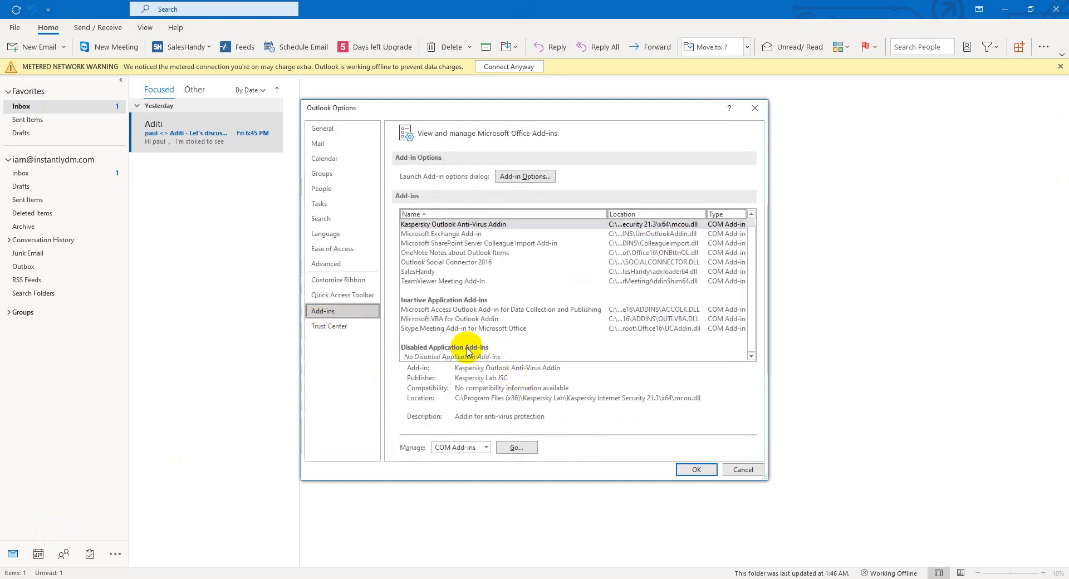
{"action": "left_click", "coordinate": [411, 273]}
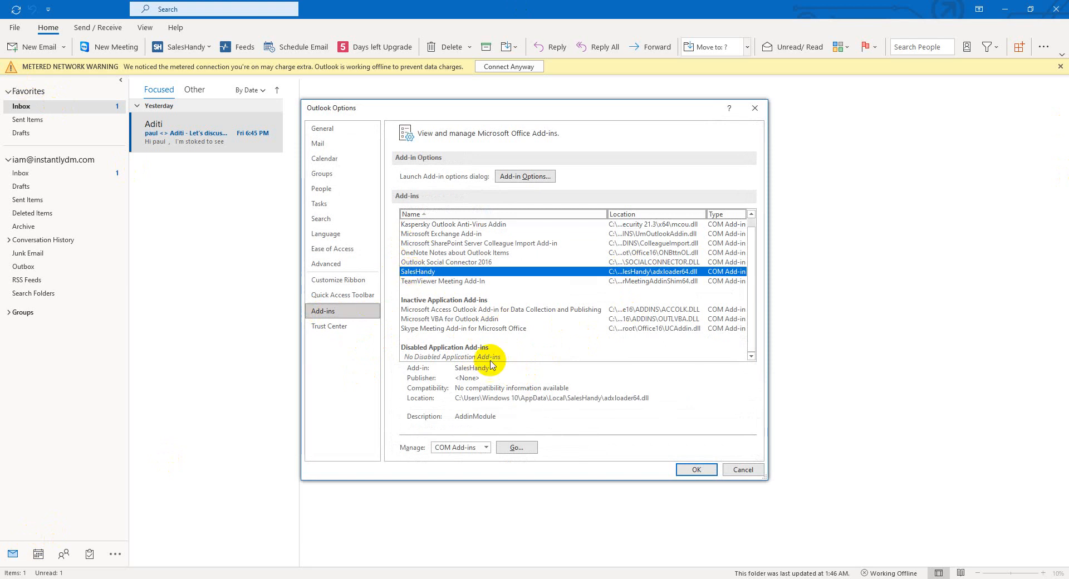
{"action": "left_click", "coordinate": [513, 448]}
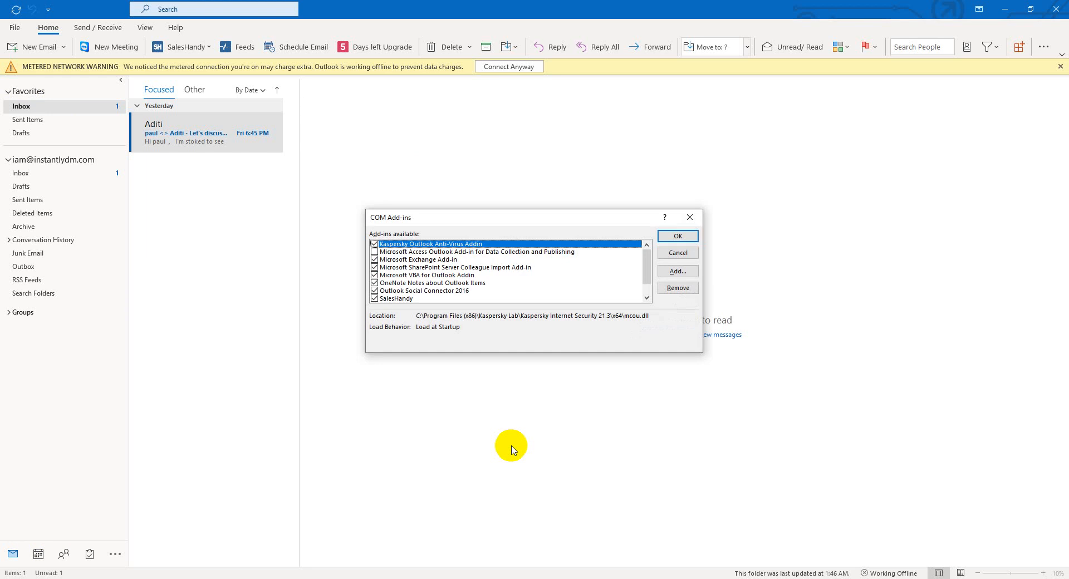
Review the COM Add-ins entries and confirm with OK, leaving every add-in enabled.
{"action": "scroll", "coordinate": [392, 283], "scroll_direction": "down", "scroll_amount": 1}
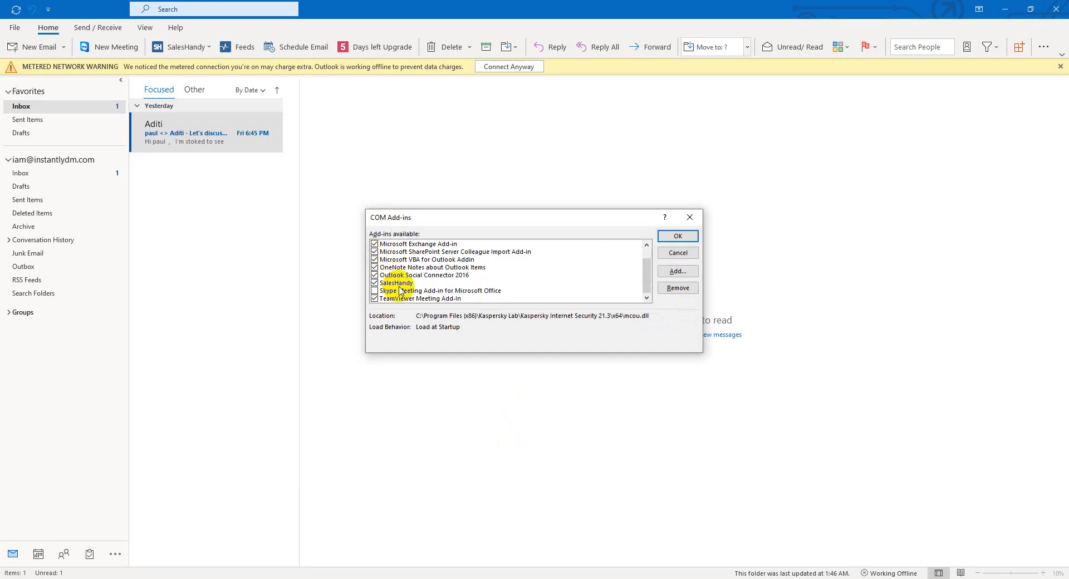
{"action": "scroll", "coordinate": [400, 290], "scroll_direction": "up", "scroll_amount": 1}
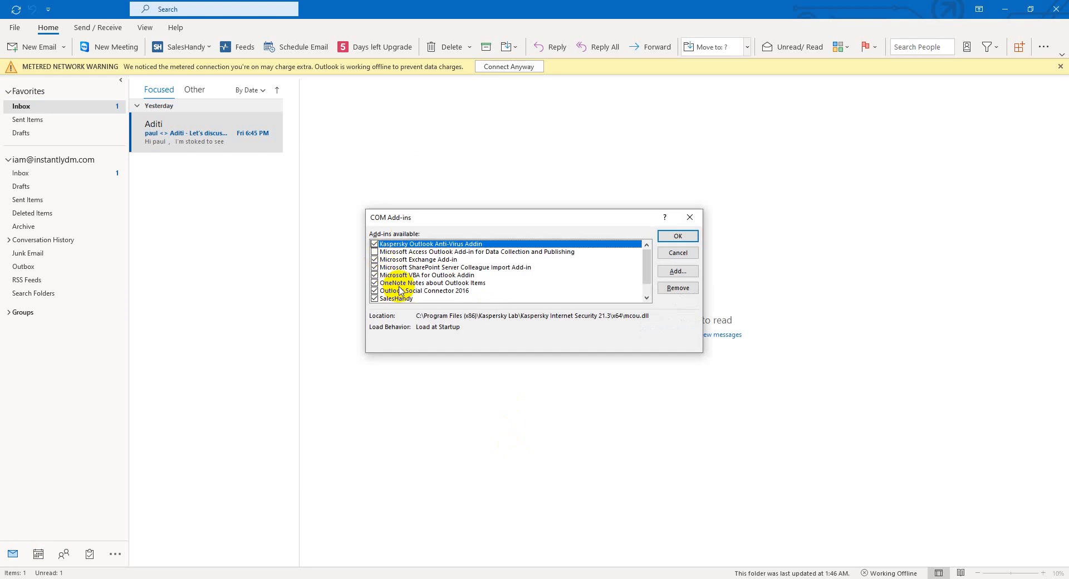
{"action": "left_click", "coordinate": [375, 254]}
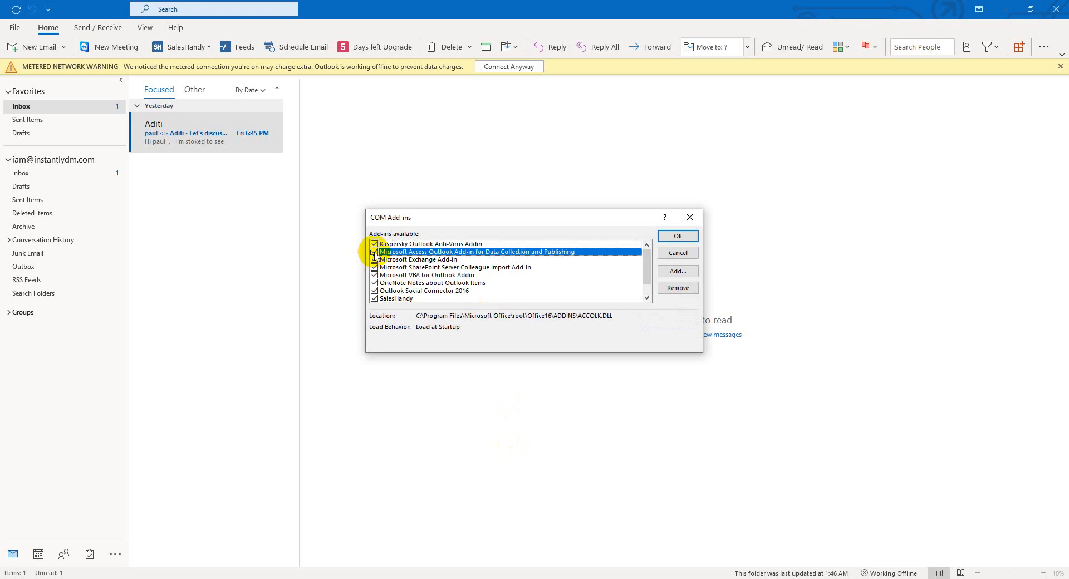
{"action": "scroll", "coordinate": [445, 273], "scroll_direction": "down", "scroll_amount": 1}
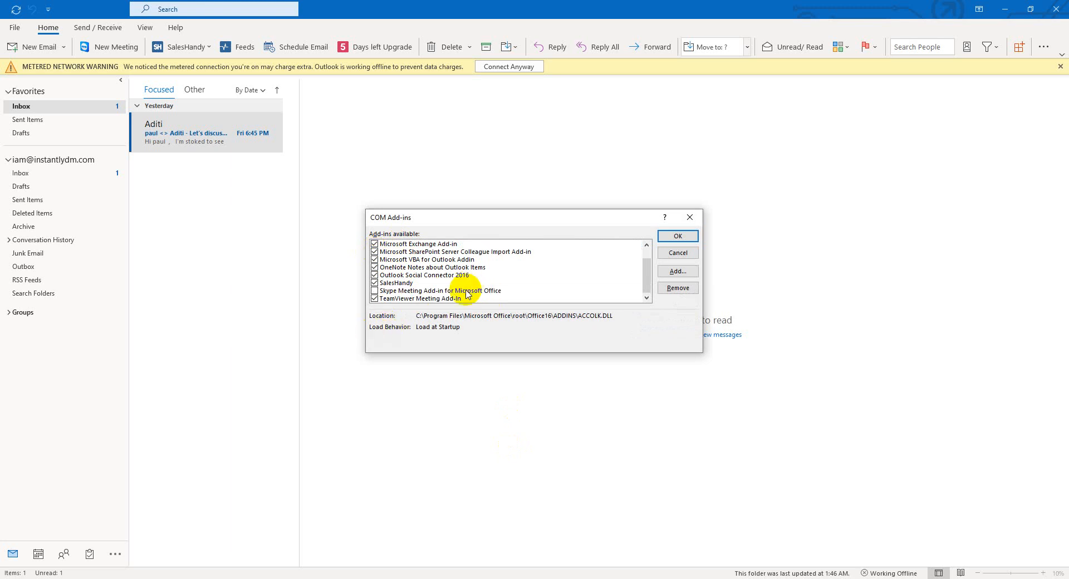
{"action": "scroll", "coordinate": [466, 294], "scroll_direction": "up", "scroll_amount": 1}
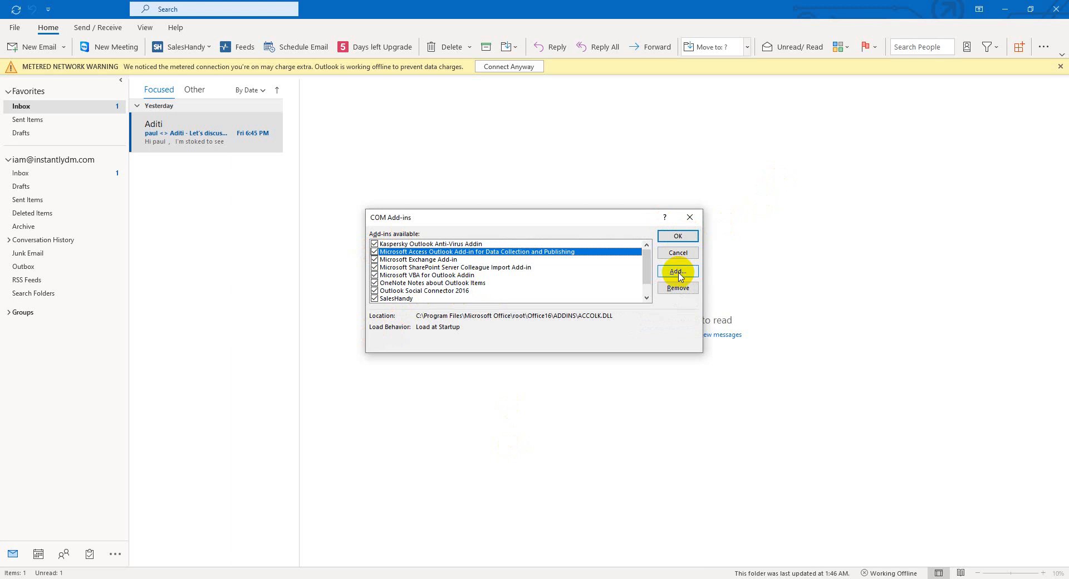
{"action": "left_click", "coordinate": [676, 236]}
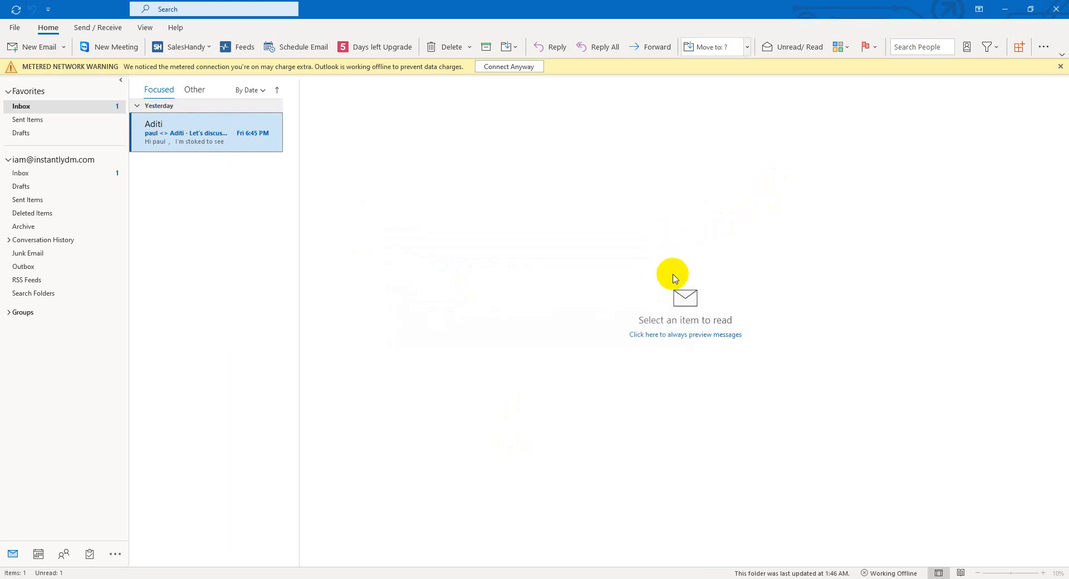
{"action": "left_click", "coordinate": [38, 49]}
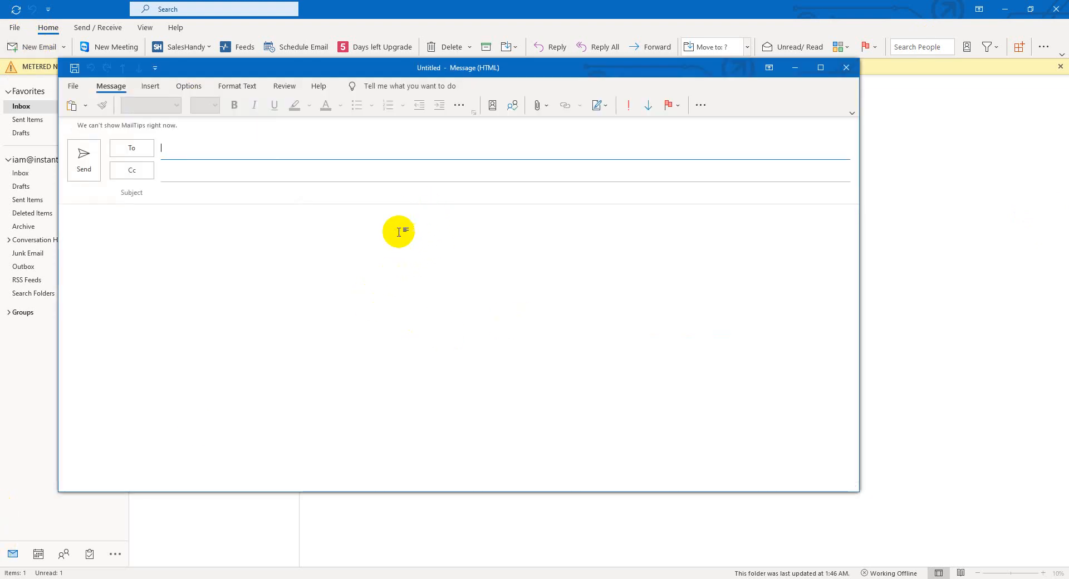
{"action": "left_click", "coordinate": [845, 70]}
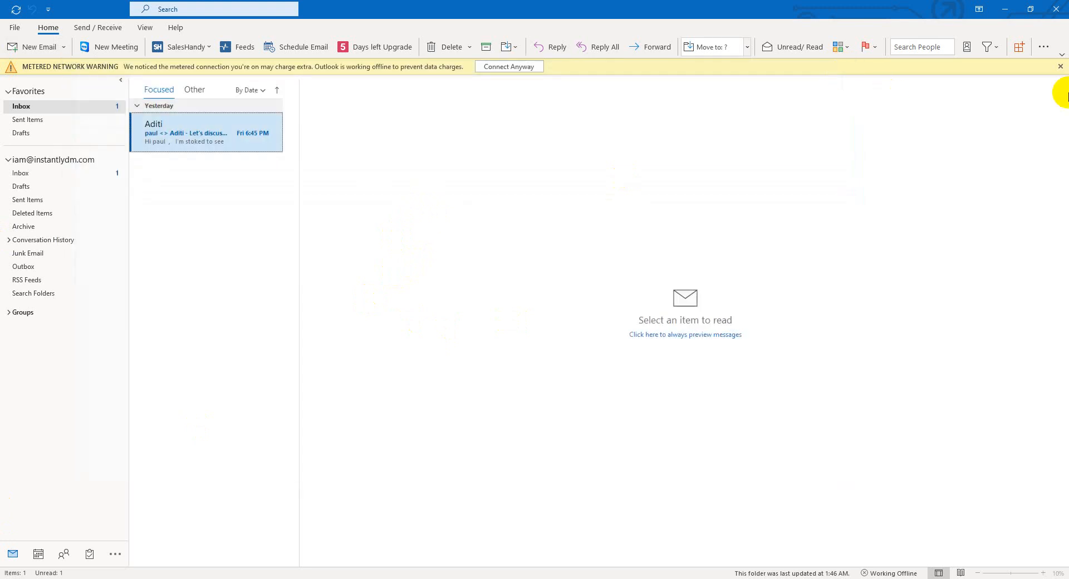
{"action": "left_click", "coordinate": [15, 29]}
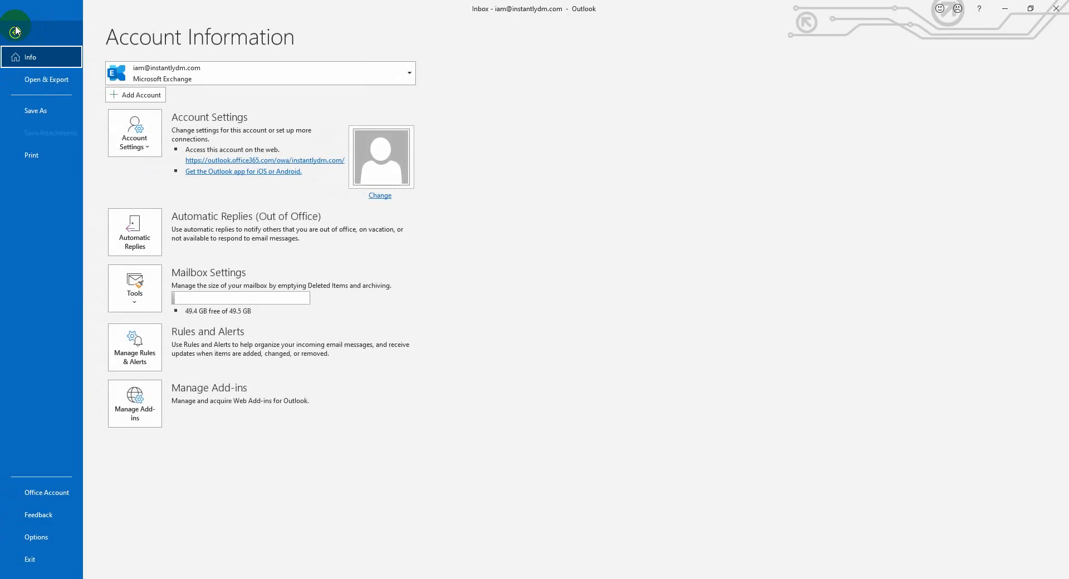
{"action": "left_click", "coordinate": [143, 147]}
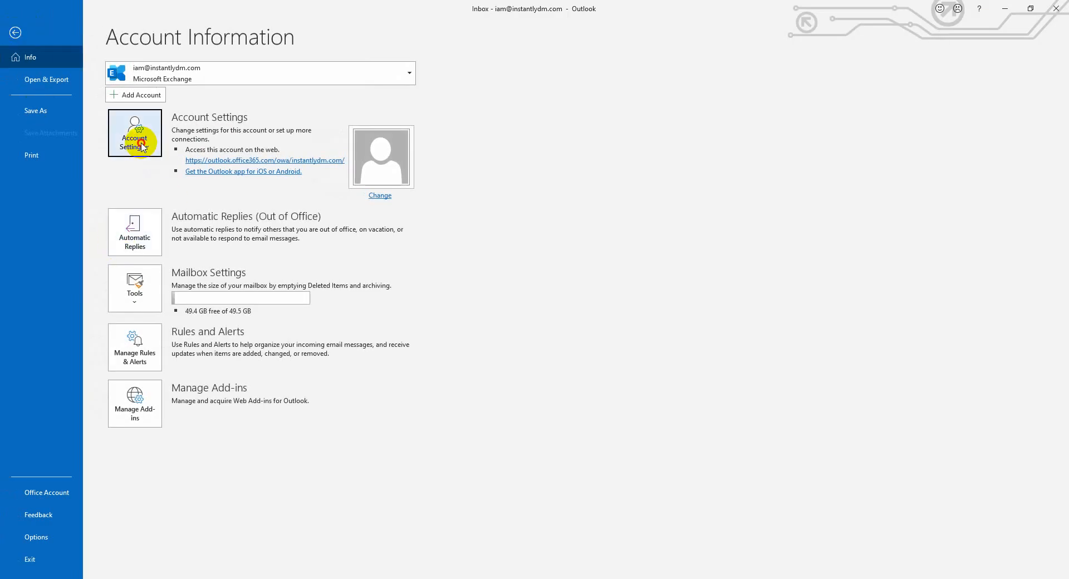
{"action": "left_click", "coordinate": [29, 537]}
{"action": "scroll", "coordinate": [478, 306], "scroll_direction": "down", "scroll_amount": 4}
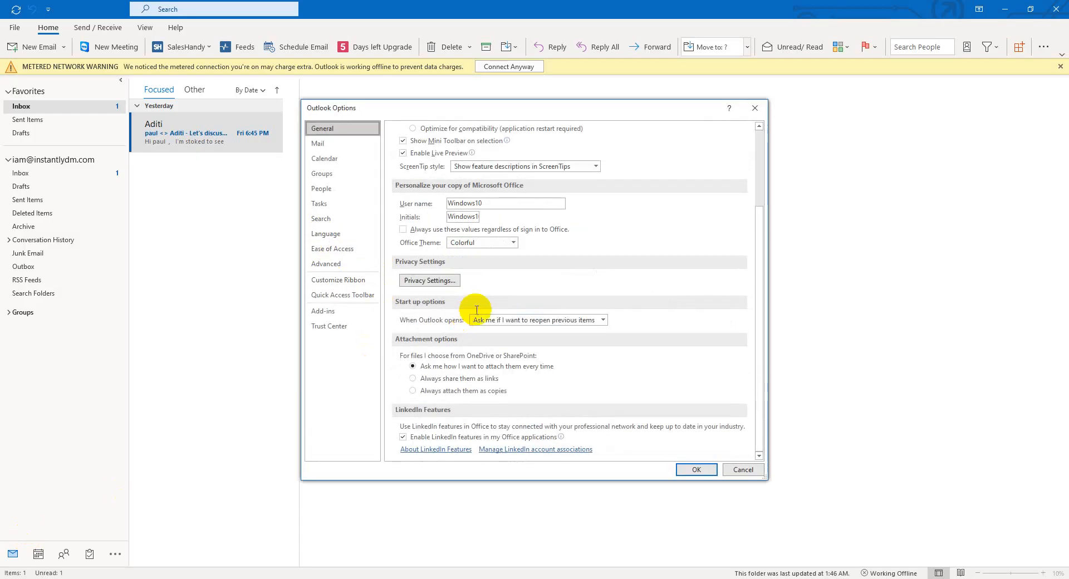
{"action": "scroll", "coordinate": [462, 365], "scroll_direction": "up", "scroll_amount": 3}
{"action": "scroll", "coordinate": [482, 373], "scroll_direction": "down", "scroll_amount": 3}
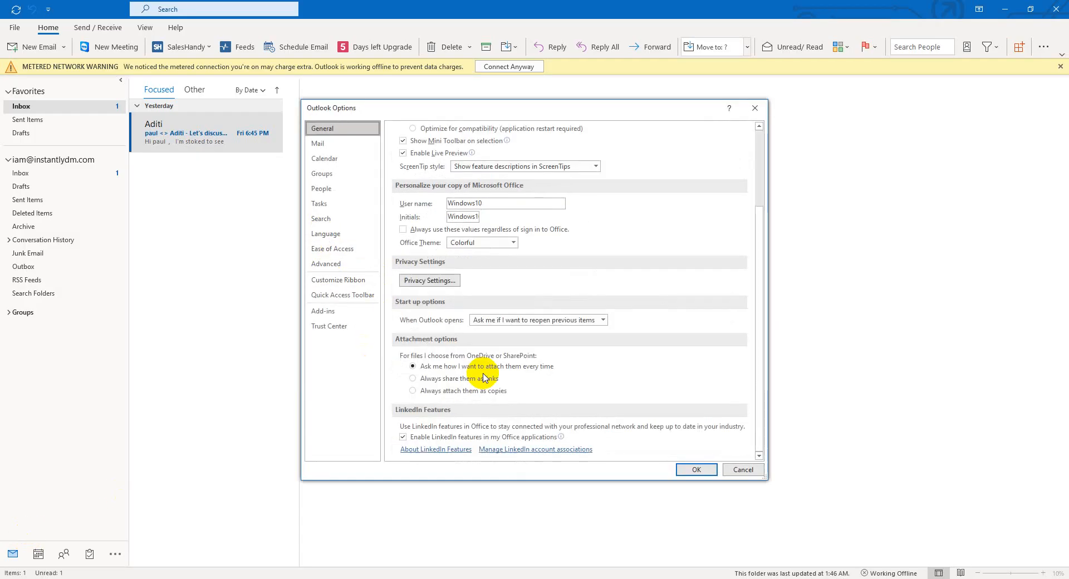
{"action": "left_click", "coordinate": [324, 310]}
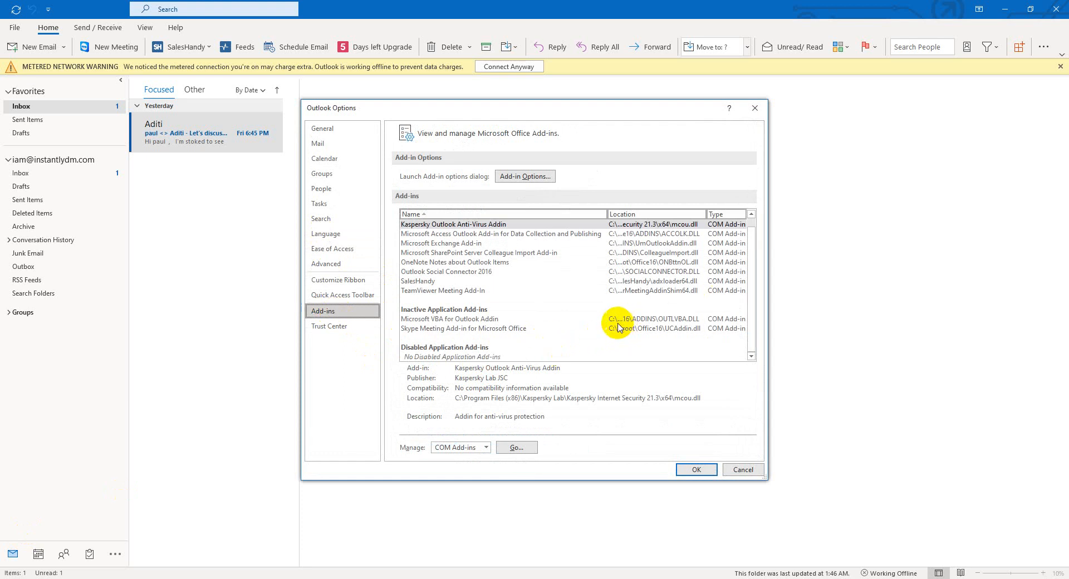
{"action": "left_click", "coordinate": [417, 281]}
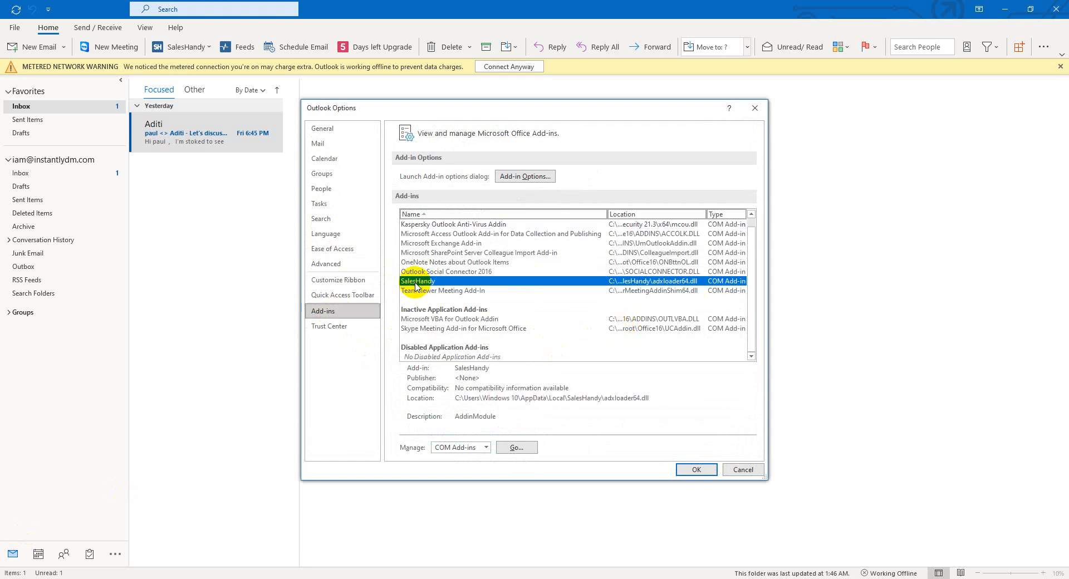
{"action": "left_click", "coordinate": [519, 448]}
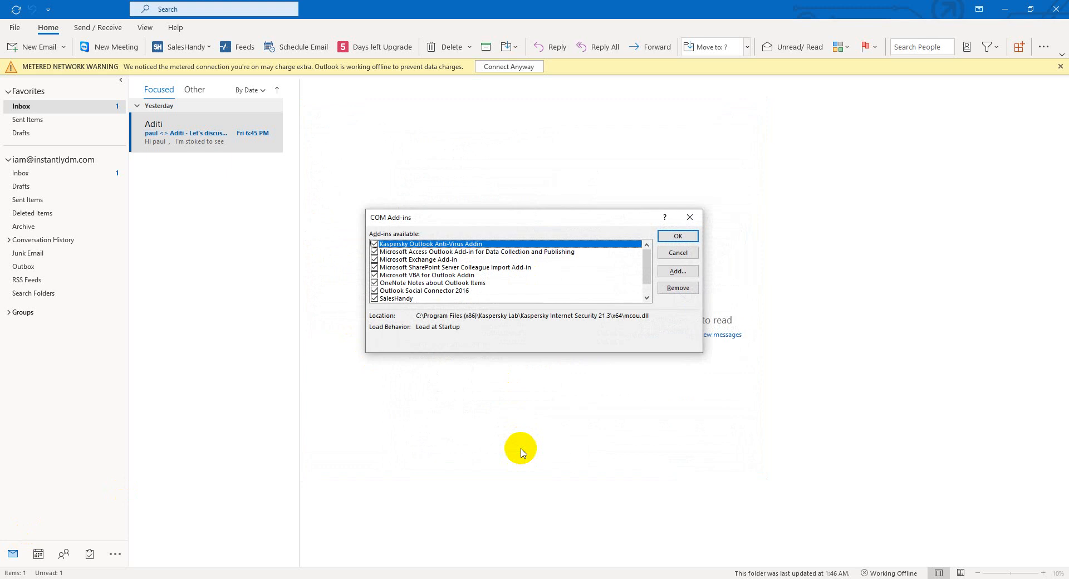
{"action": "left_click", "coordinate": [680, 273]}
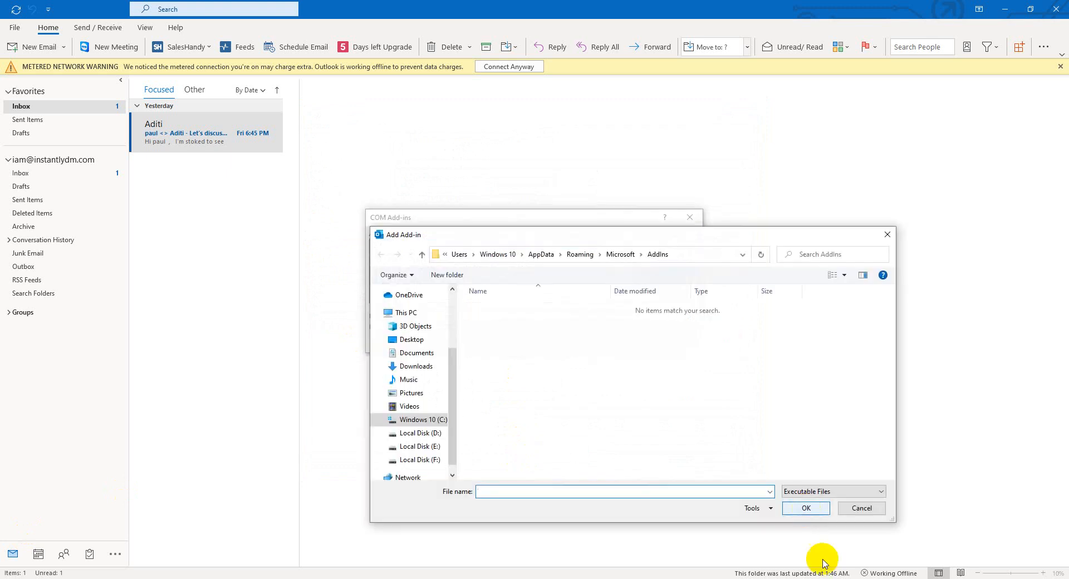
{"action": "left_click", "coordinate": [861, 509]}
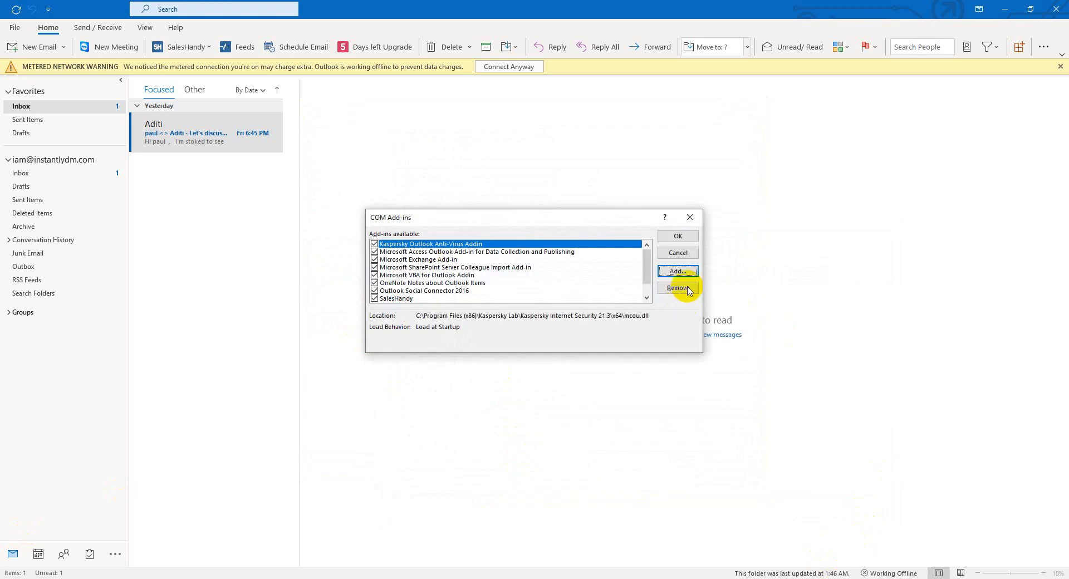
{"action": "left_click", "coordinate": [678, 237]}
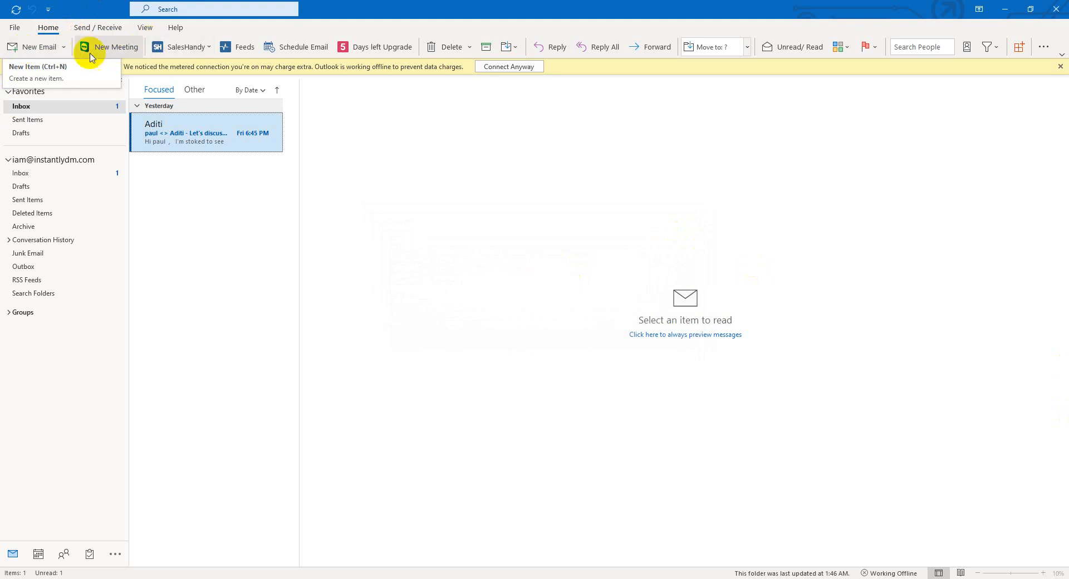
Check the SalesHandy ribbon menu, then start a new blank email message.
{"action": "left_click", "coordinate": [201, 50]}
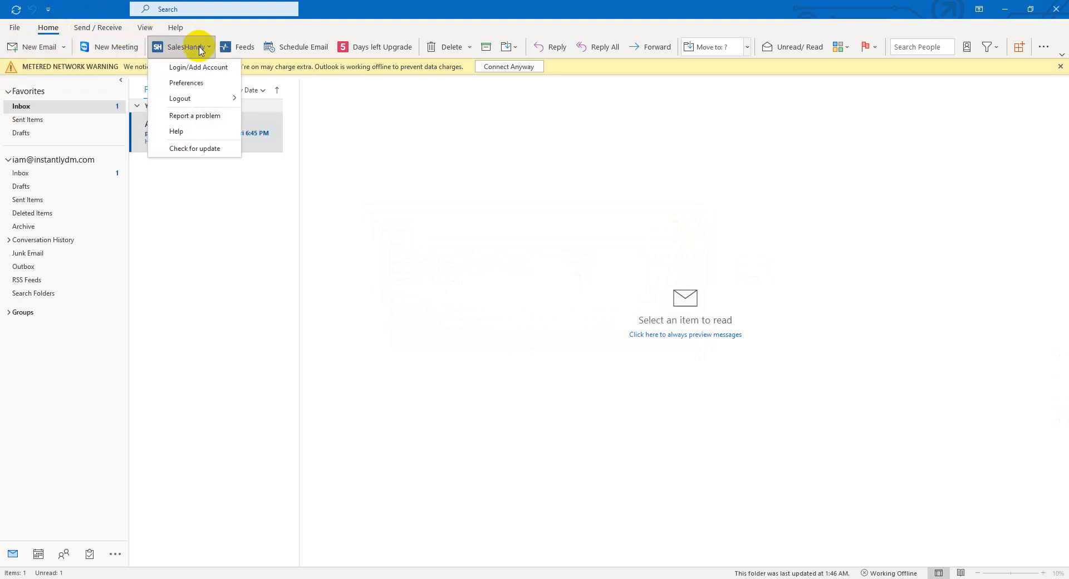
{"action": "left_click", "coordinate": [351, 214]}
{"action": "left_click", "coordinate": [186, 49]}
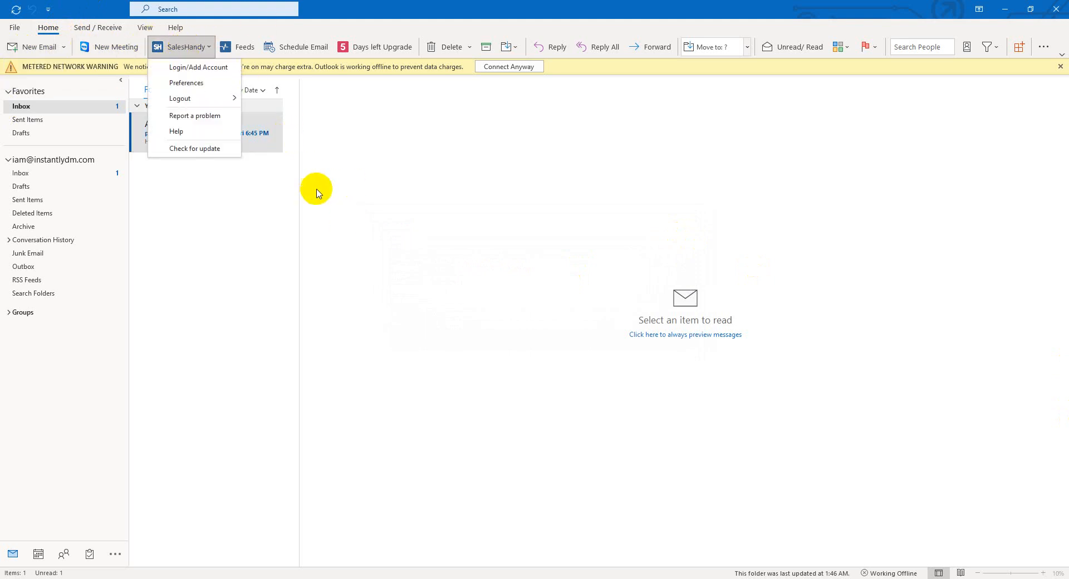
{"action": "left_click", "coordinate": [281, 210]}
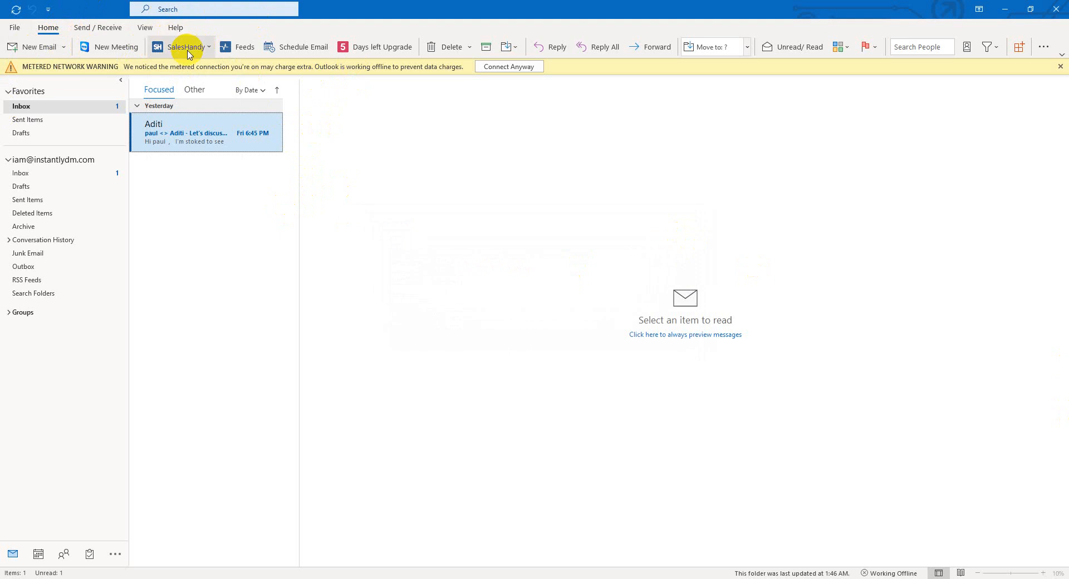
{"action": "left_click", "coordinate": [215, 358]}
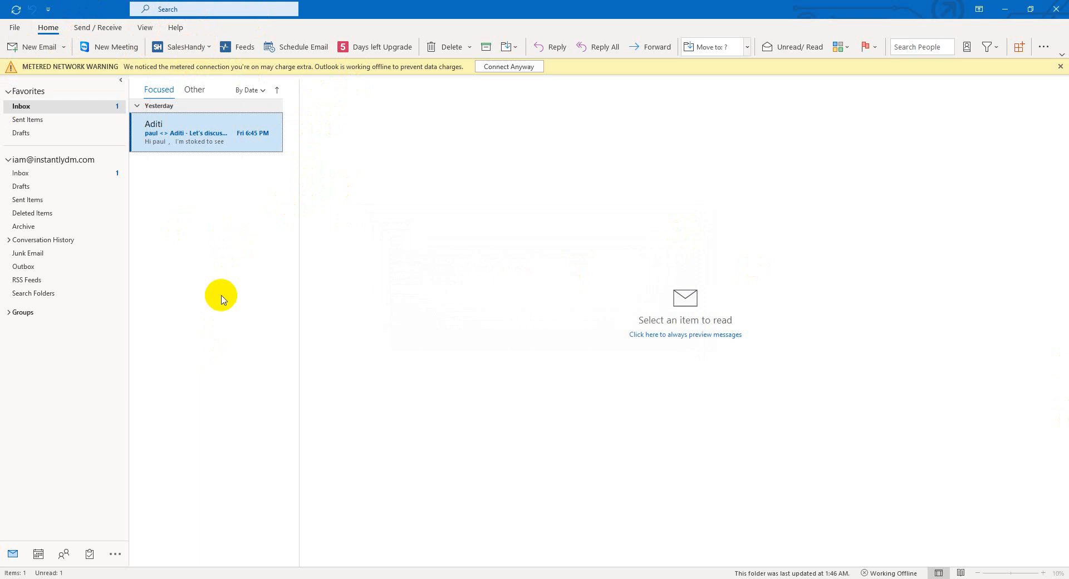
{"action": "left_click", "coordinate": [33, 49]}
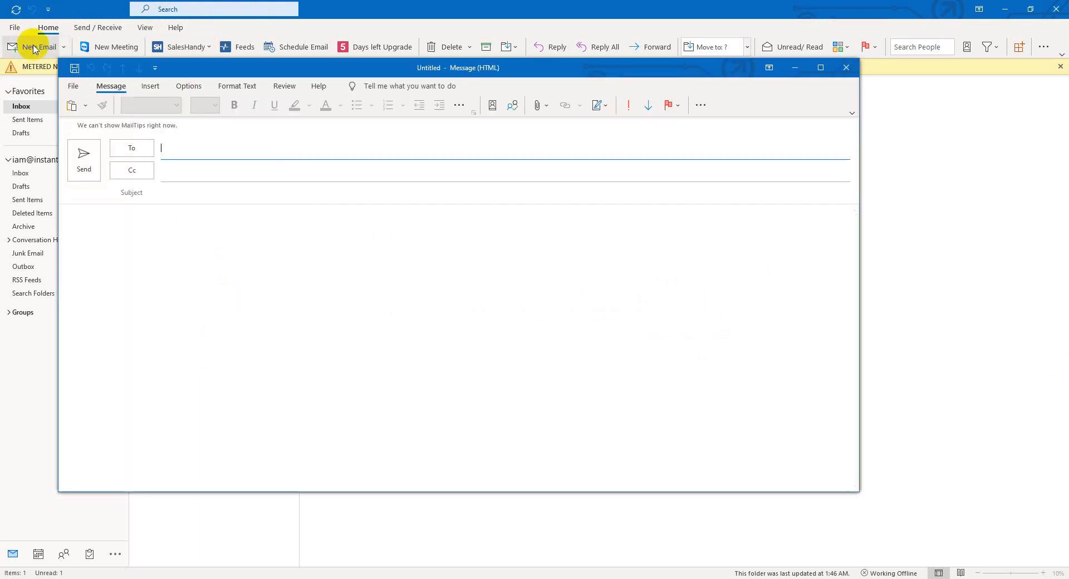
Address the 'test email' draft by entering 'inb' in the To field.
{"action": "left_click", "coordinate": [167, 150]}
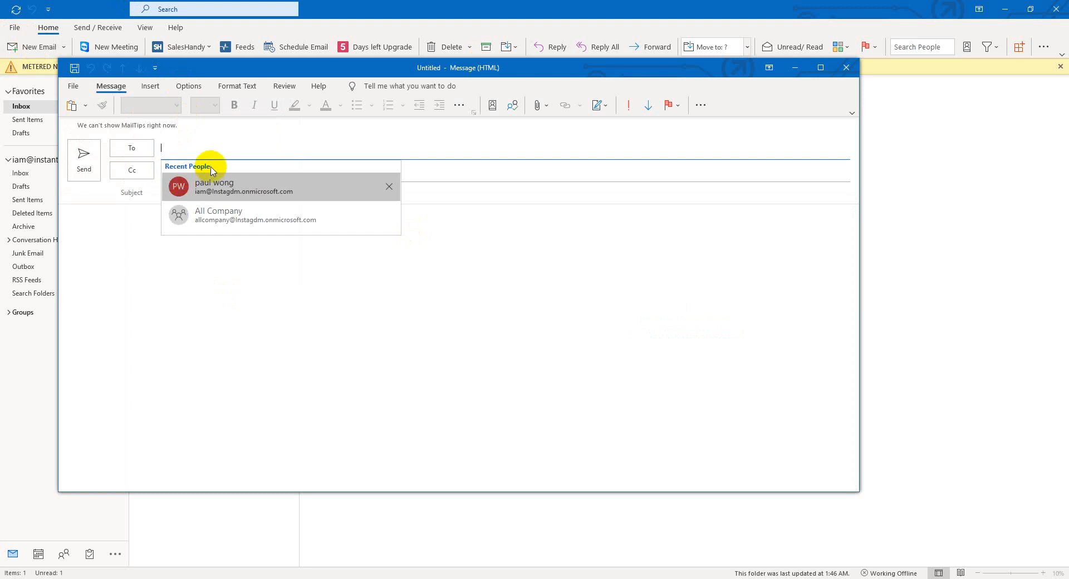
{"action": "left_click", "coordinate": [141, 381]}
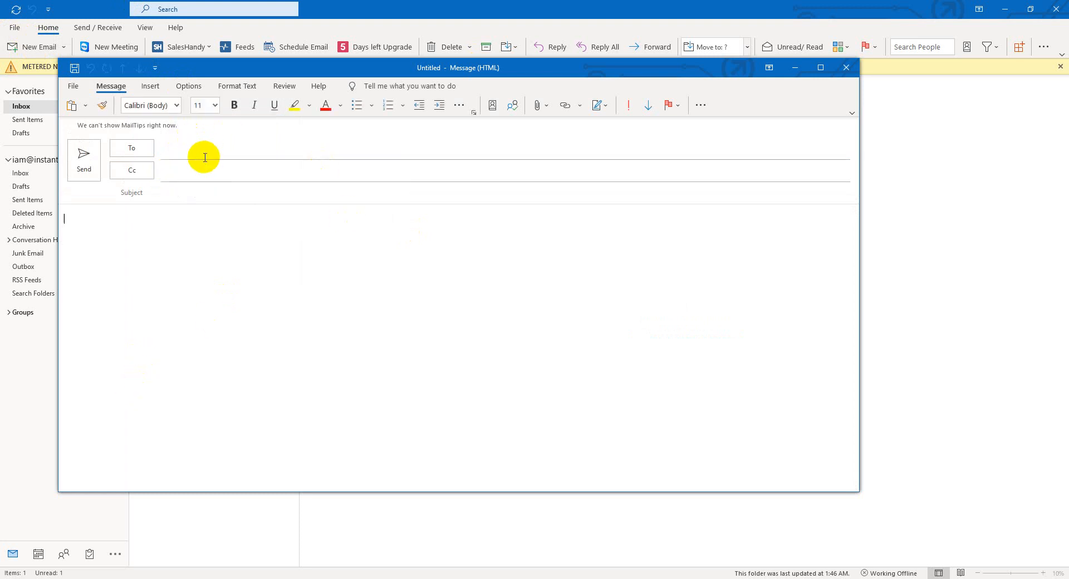
{"action": "left_click", "coordinate": [179, 151]}
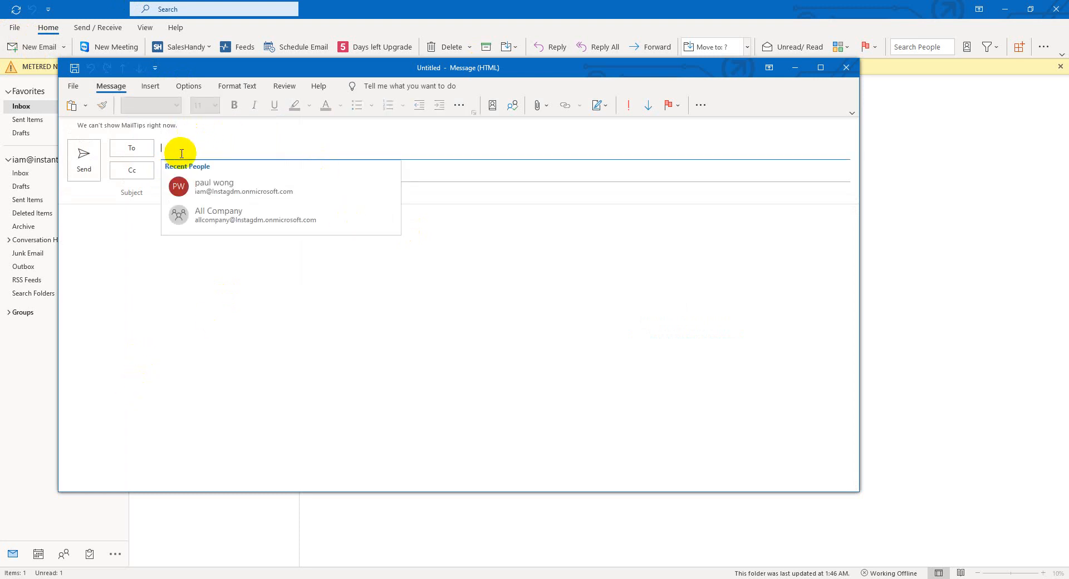
{"action": "left_click", "coordinate": [460, 194]}
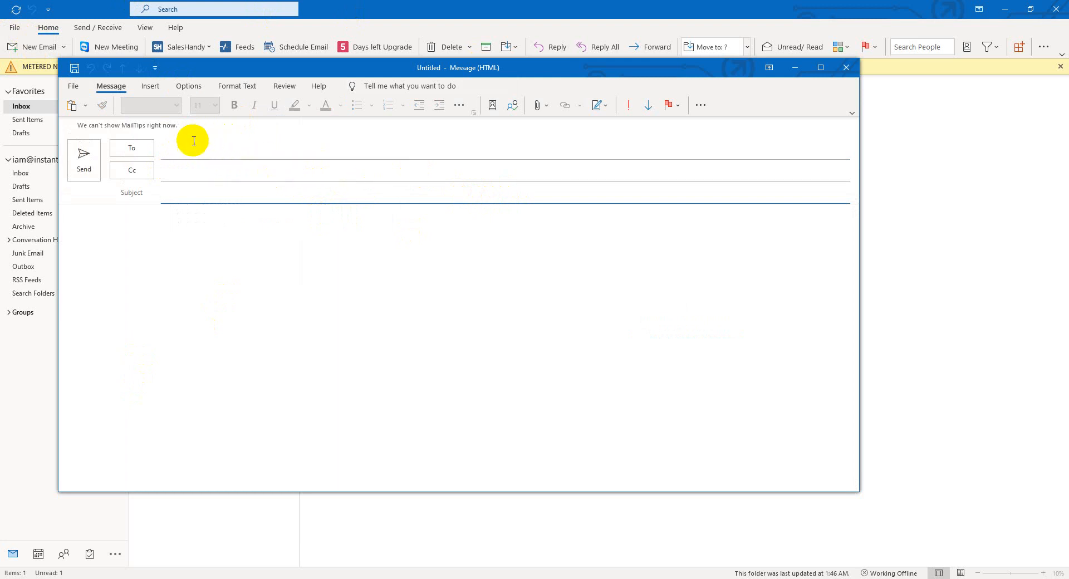
{"action": "left_click", "coordinate": [178, 149]}
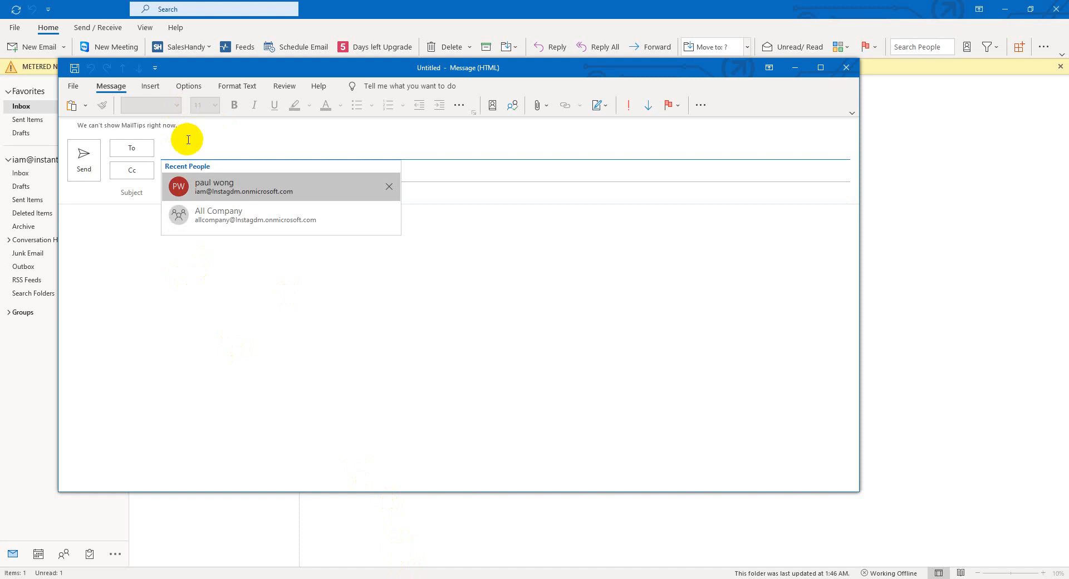
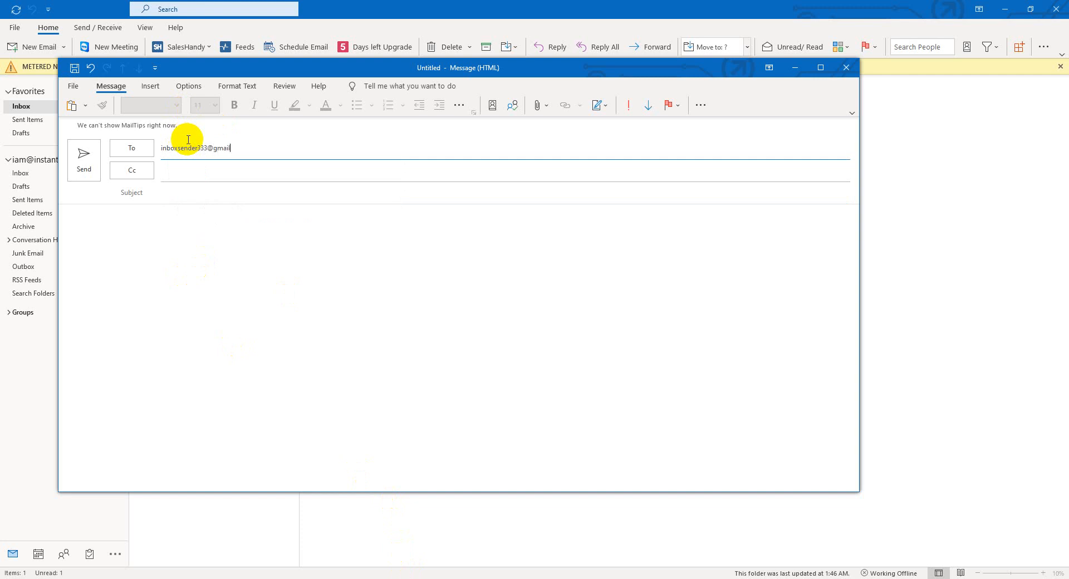
{"action": "left_click", "coordinate": [184, 199]}
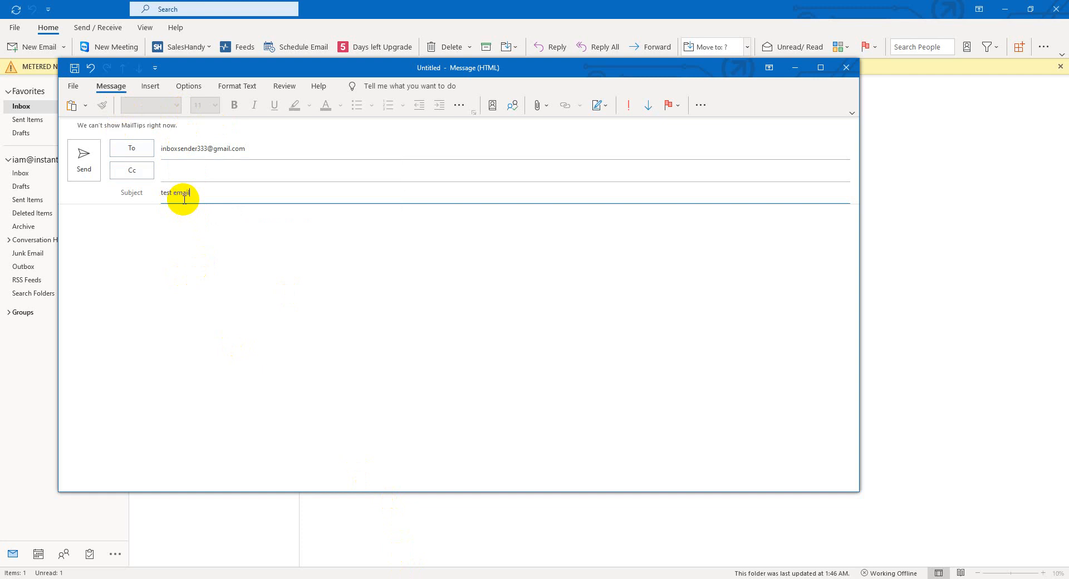
Write the body 'I send this test email for checking outlook email tracking working ott' and send it.
{"action": "left_click", "coordinate": [237, 337]}
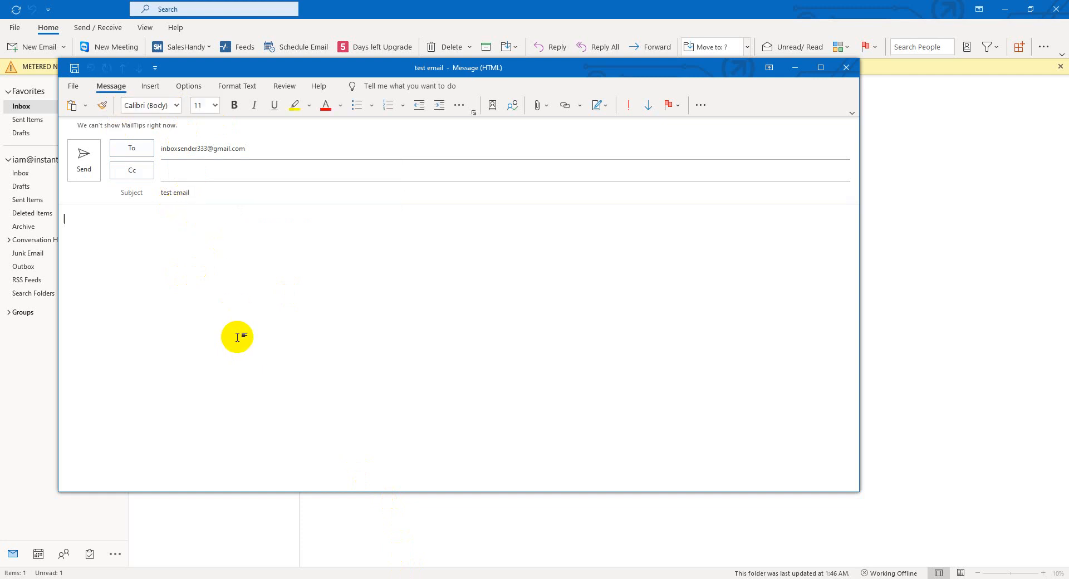
{"action": "type", "text": "I send this test email for checking"}
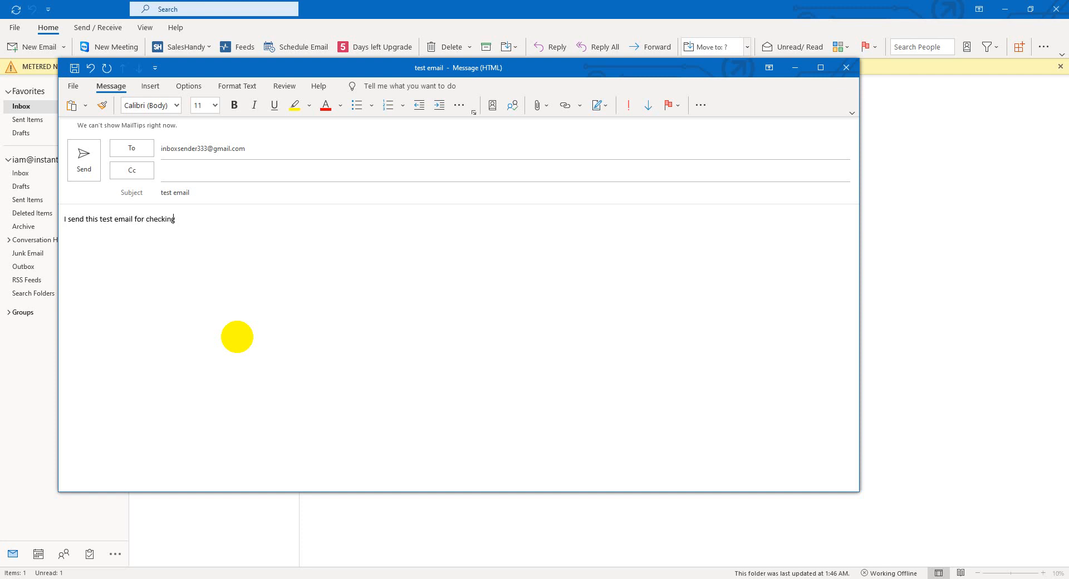
{"action": "type", "text": " outlook email tracking working ot"}
{"action": "type", "text": "t"}
{"action": "left_click", "coordinate": [84, 161]}
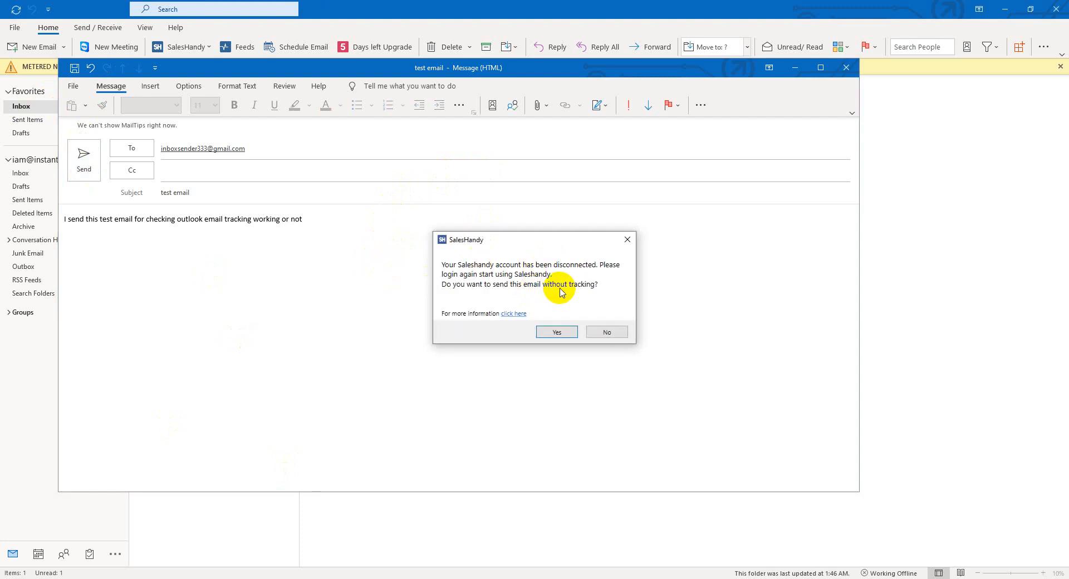
Send the email without tracking and open SalesHandy's Login/Add Account window, ready for the email.
{"action": "left_click", "coordinate": [552, 333]}
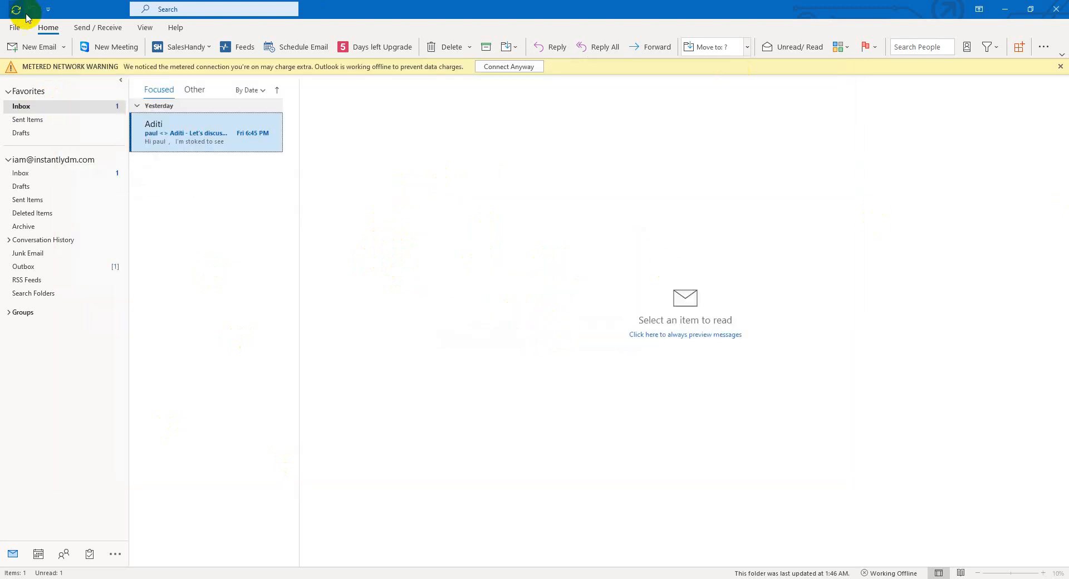
{"action": "left_click", "coordinate": [204, 49]}
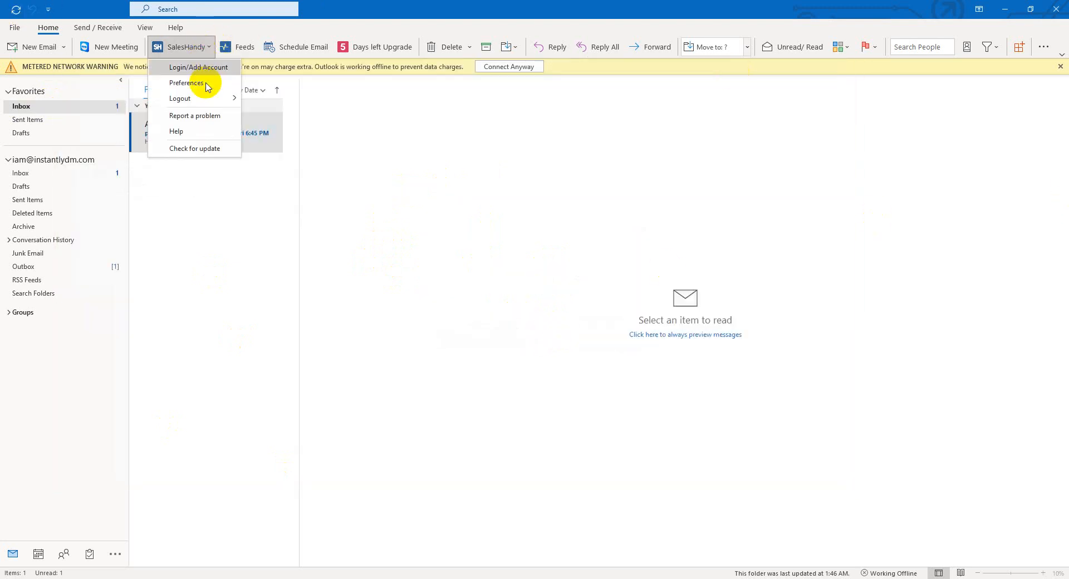
{"action": "left_click", "coordinate": [206, 73]}
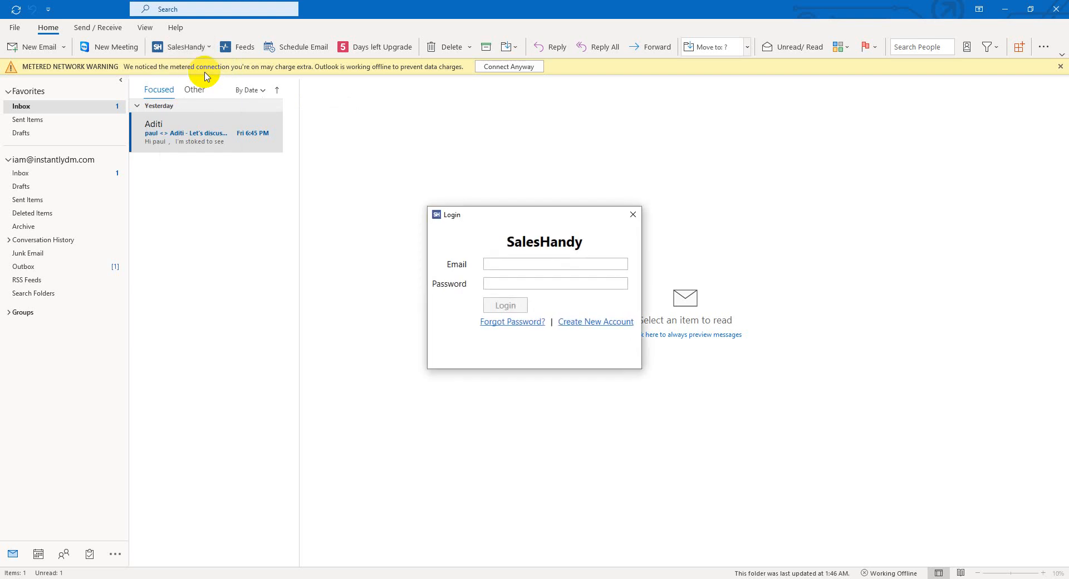
{"action": "left_click", "coordinate": [502, 265]}
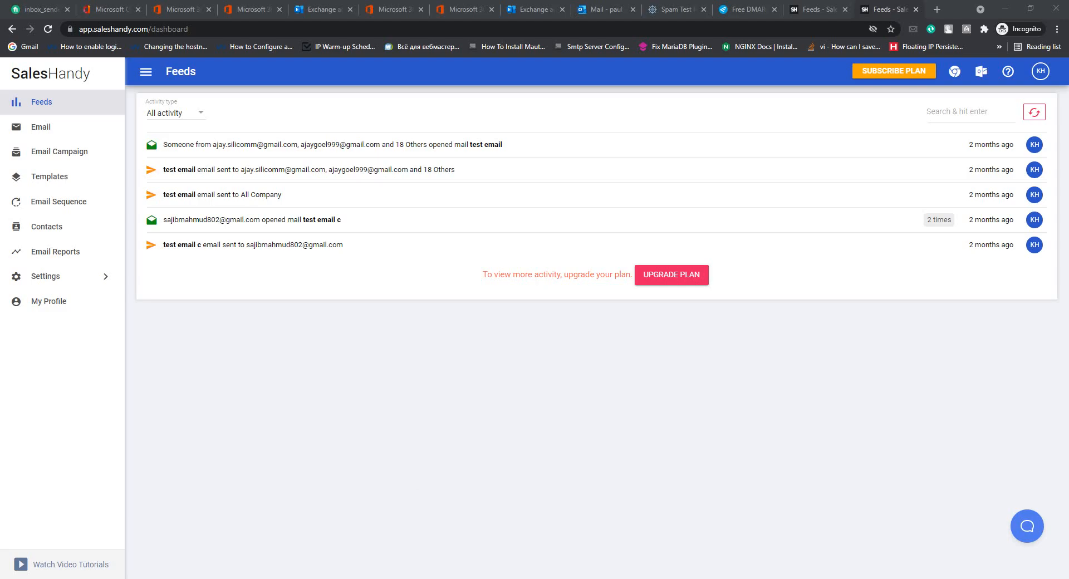
{"action": "left_click", "coordinate": [477, 531]}
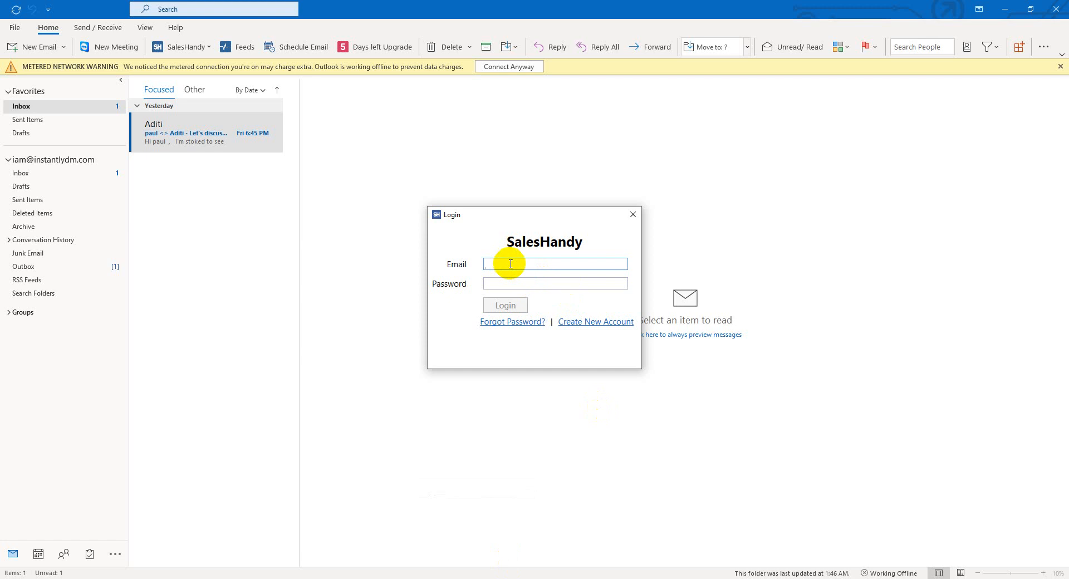
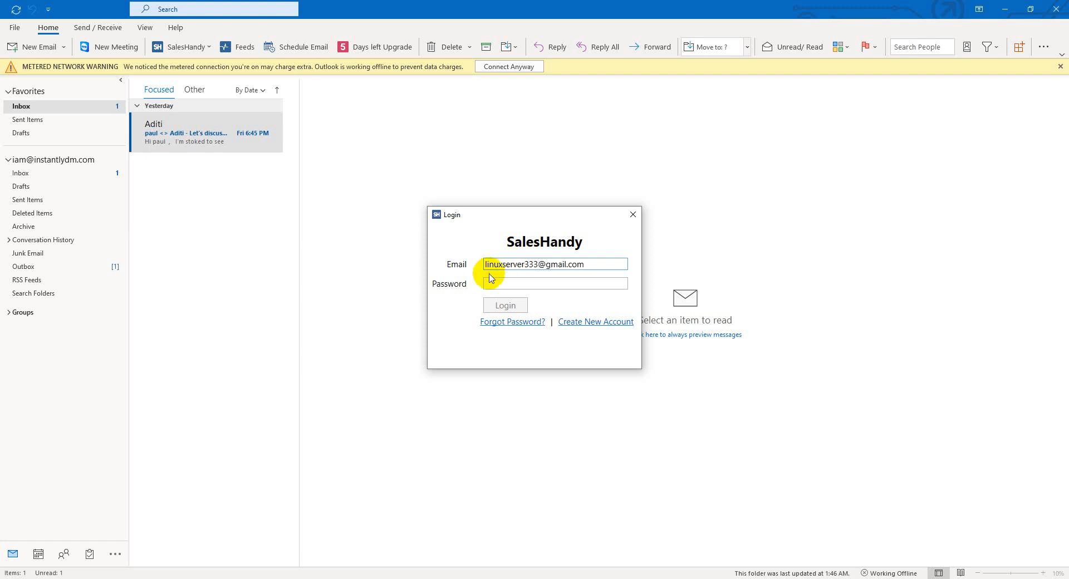
Log in to the SalesHandy add-in with the account email and password.
{"action": "left_click", "coordinate": [491, 285]}
{"action": "type", "text": "**"}
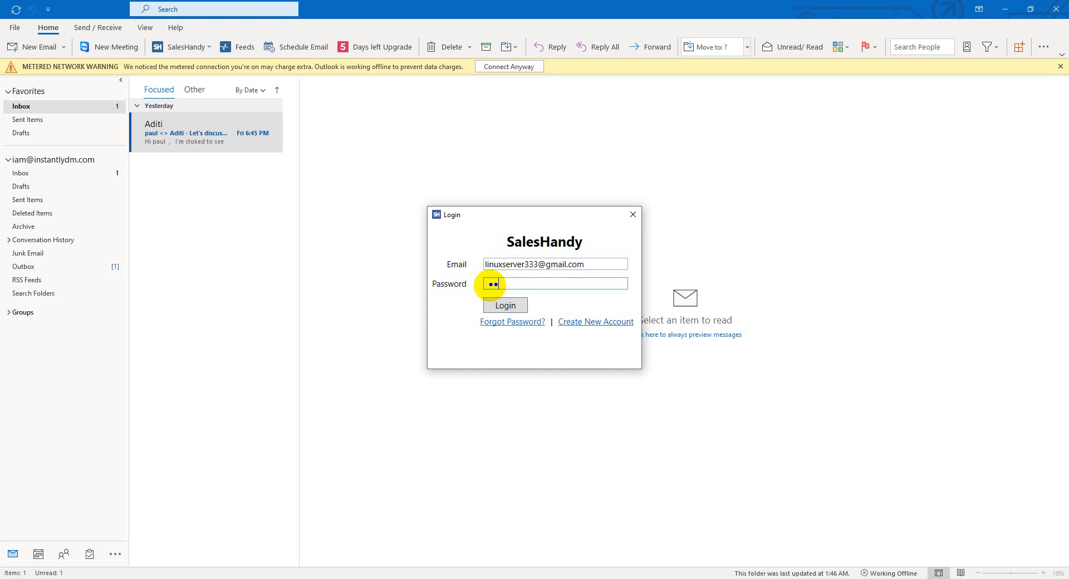
{"action": "type", "text": "********"}
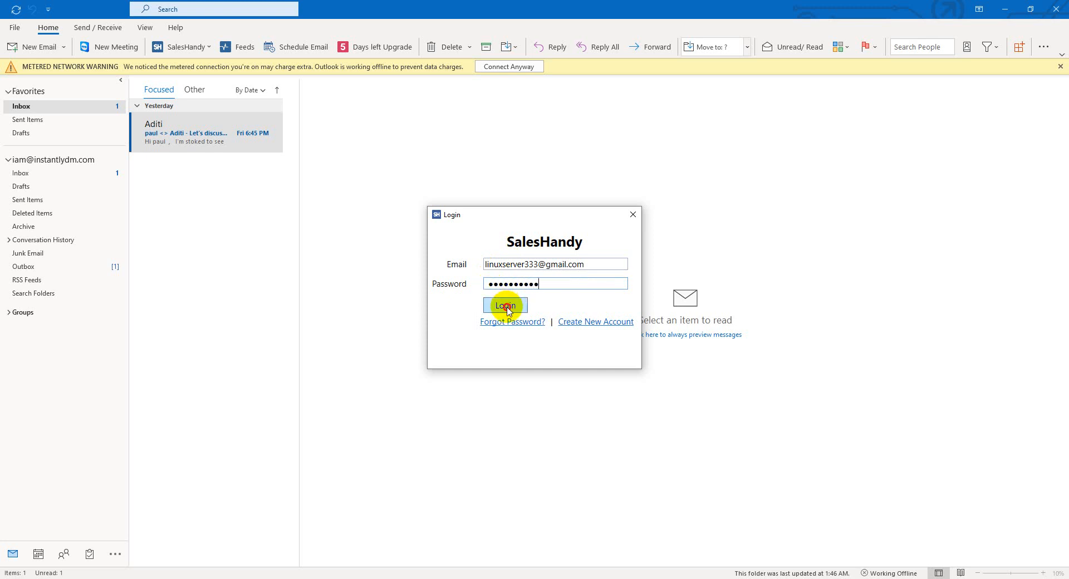
{"action": "left_click", "coordinate": [508, 304]}
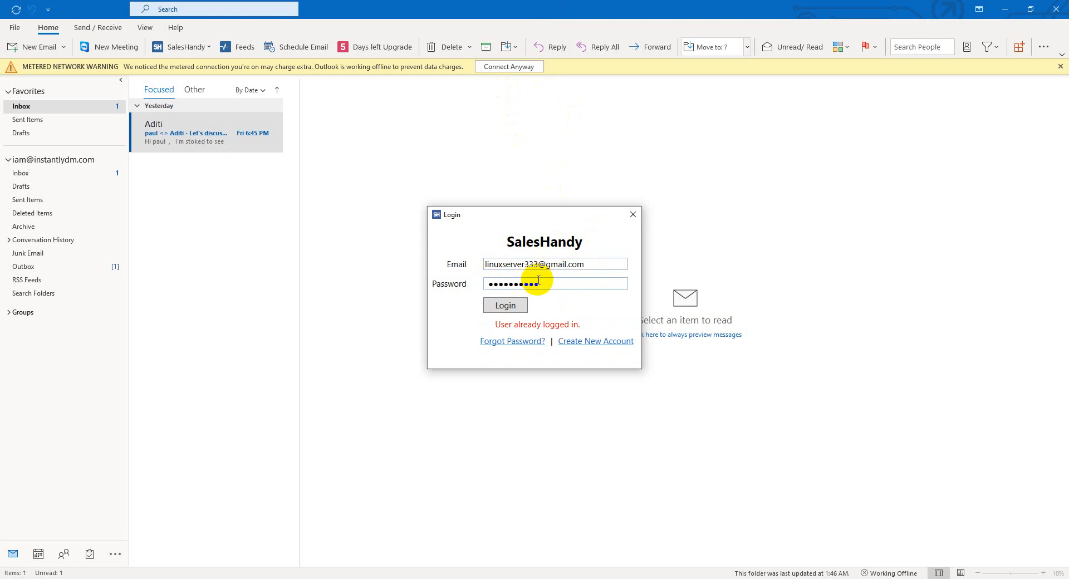
Close the SalesHandy login, view Sent Items, and run Send/Receive All Folders.
{"action": "left_click", "coordinate": [634, 215]}
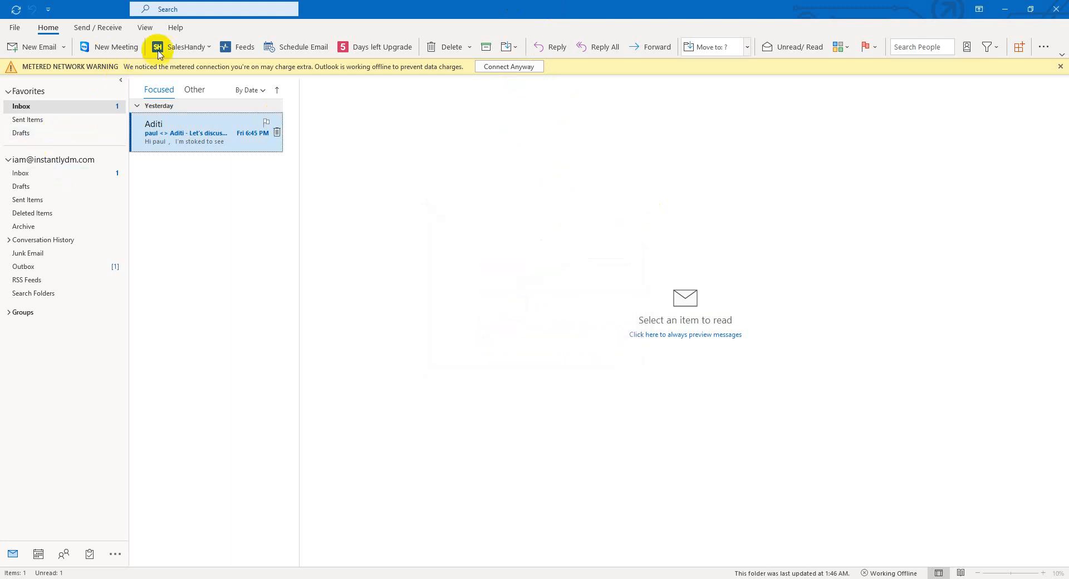
{"action": "left_click", "coordinate": [26, 119]}
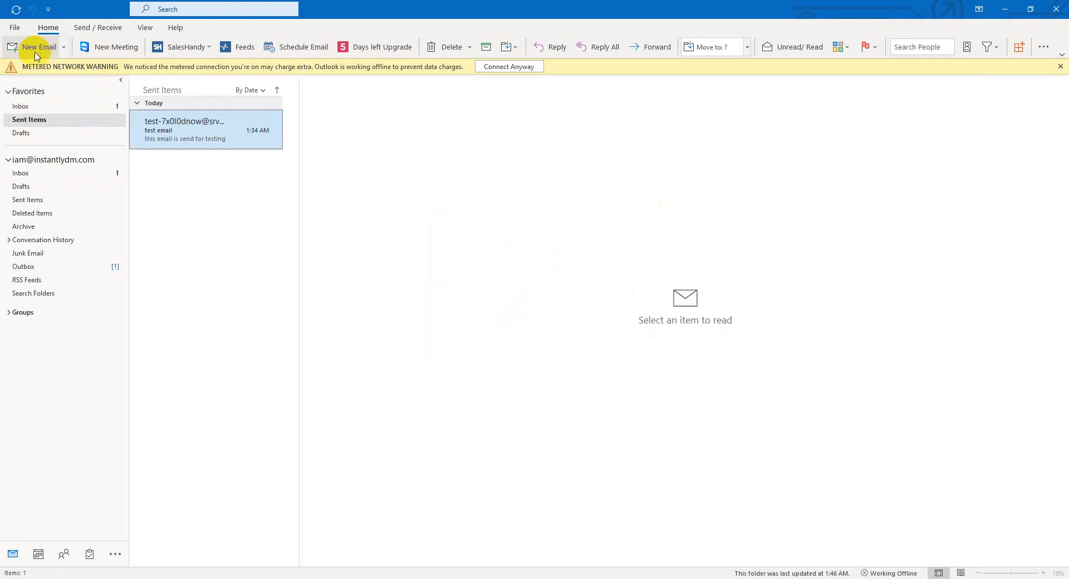
{"action": "left_click", "coordinate": [189, 51]}
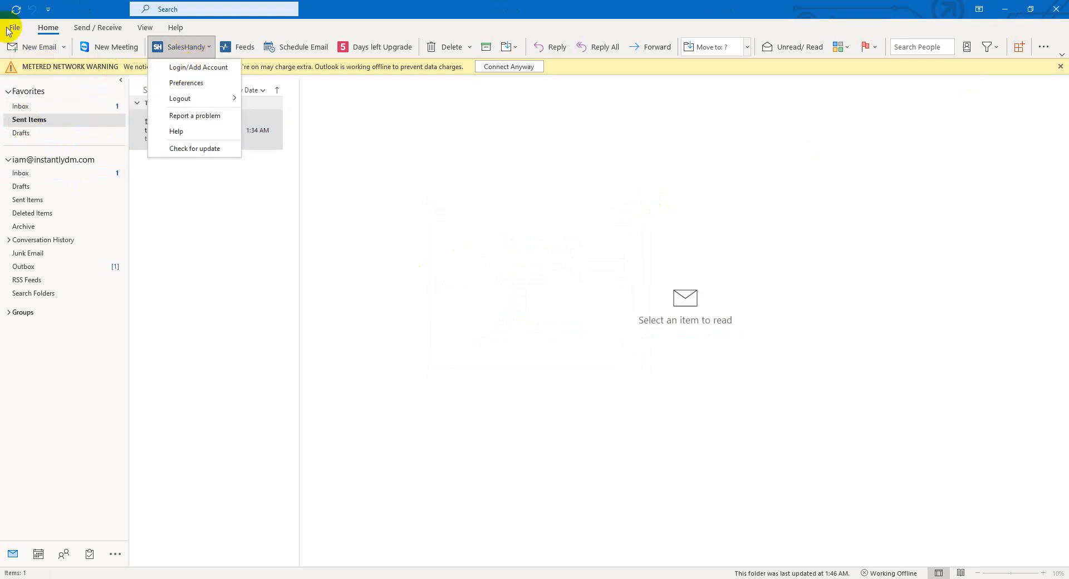
{"action": "left_click", "coordinate": [16, 10]}
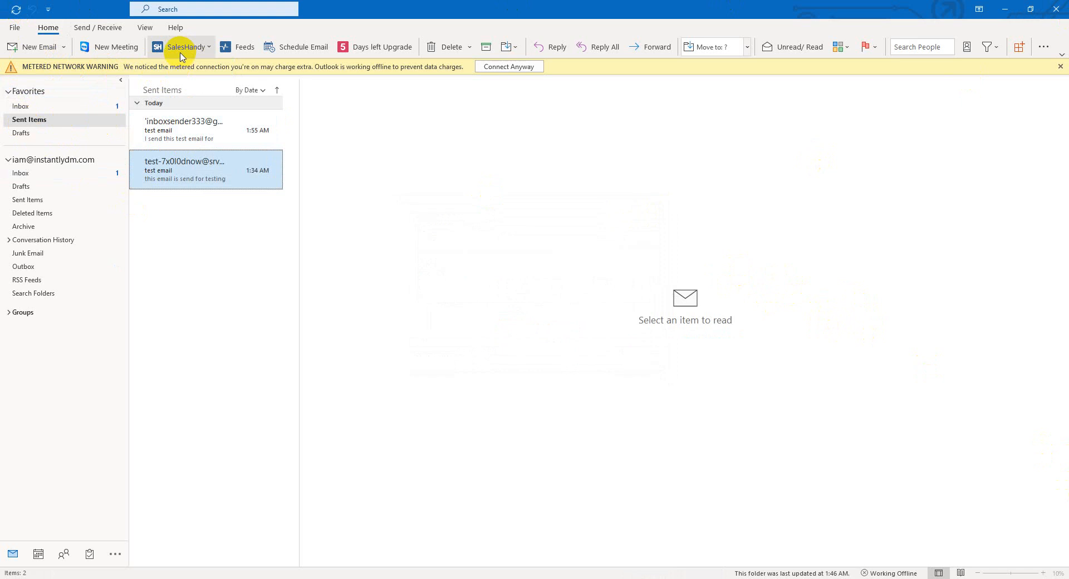
Open the 1:55 AM sent test email in the reading pane.
{"action": "left_click", "coordinate": [180, 142]}
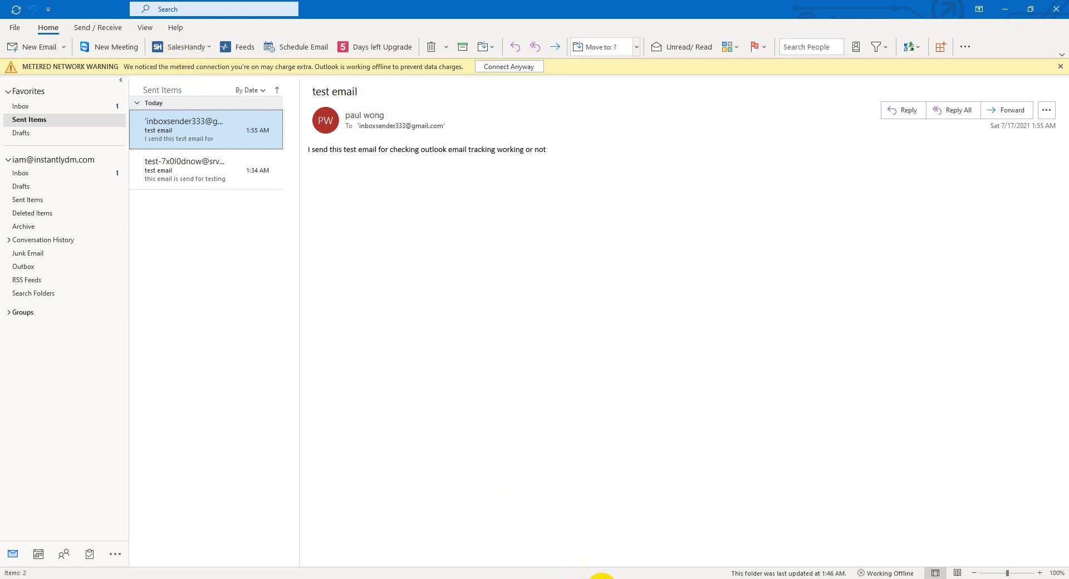
{"action": "left_click", "coordinate": [484, 504]}
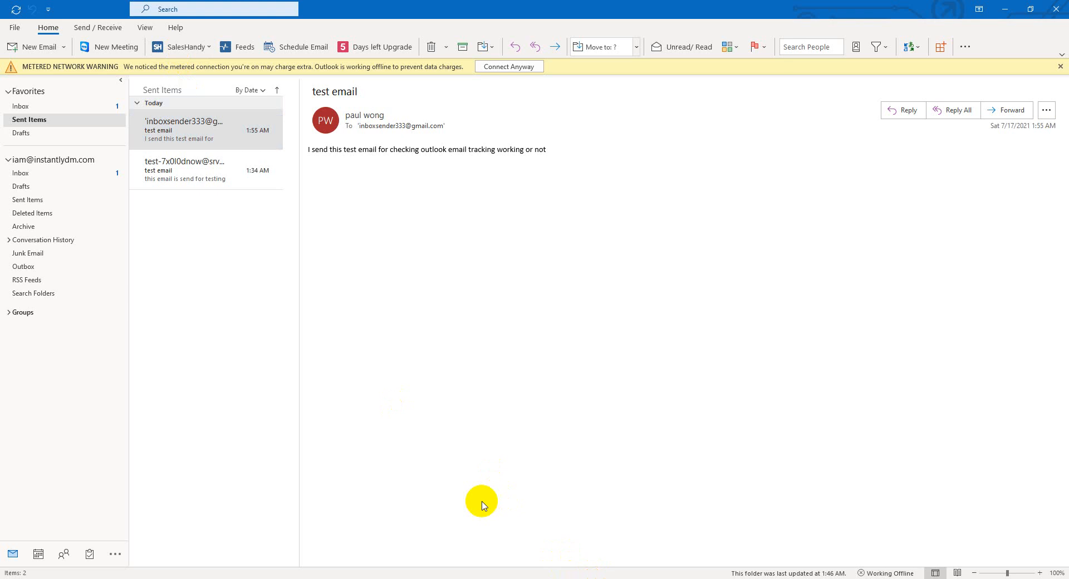
{"action": "left_click", "coordinate": [189, 47]}
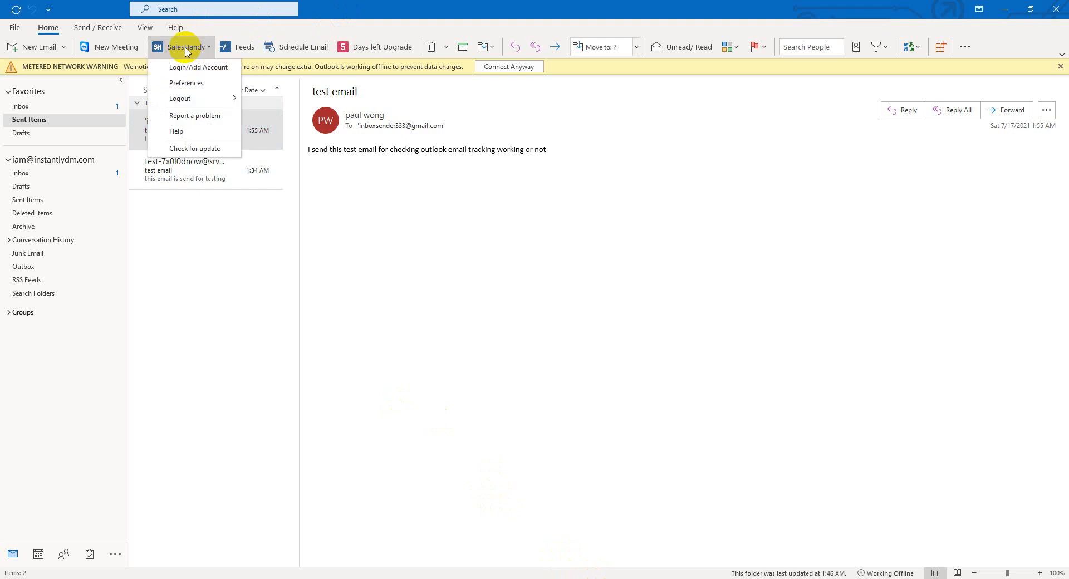
Review SalesHandy Preferences without changes, then return to the Inbox.
{"action": "left_click", "coordinate": [195, 85]}
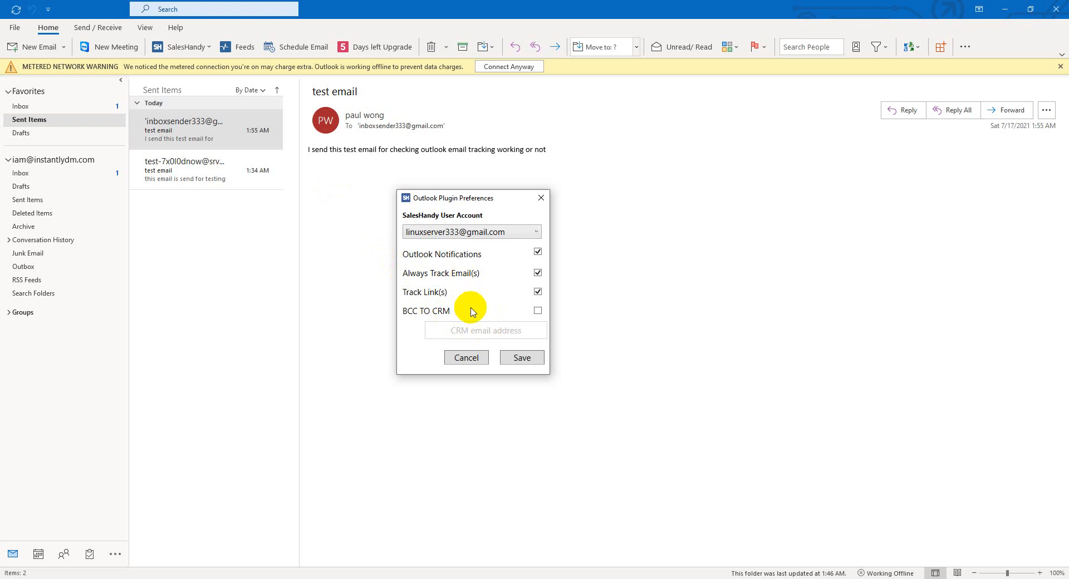
{"action": "left_click", "coordinate": [469, 358]}
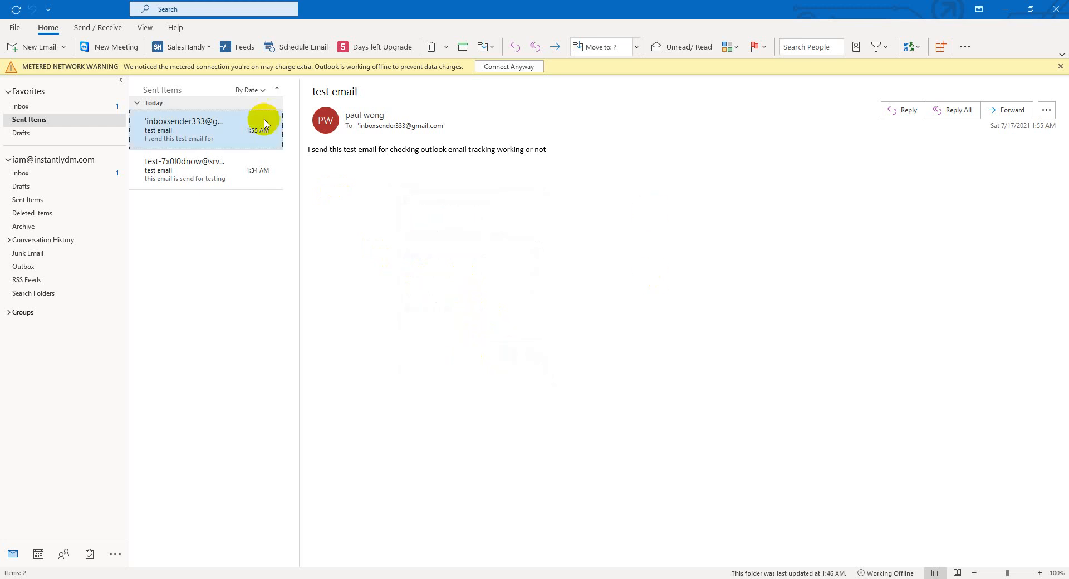
{"action": "left_click", "coordinate": [28, 107]}
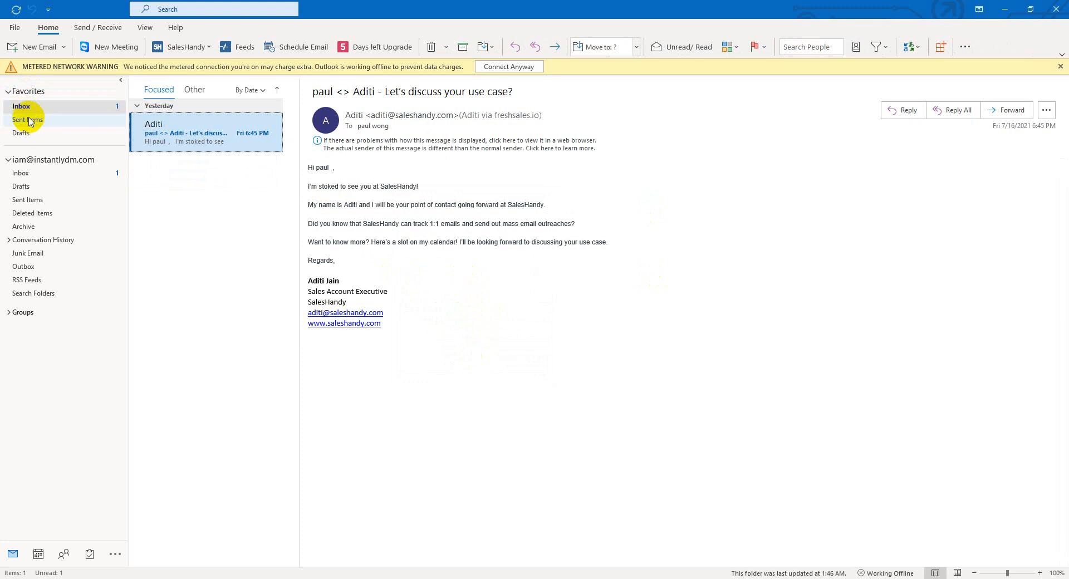
Launch the SalesHandy Feeds web app in the browser from the Outlook ribbon.
{"action": "left_click", "coordinate": [20, 105]}
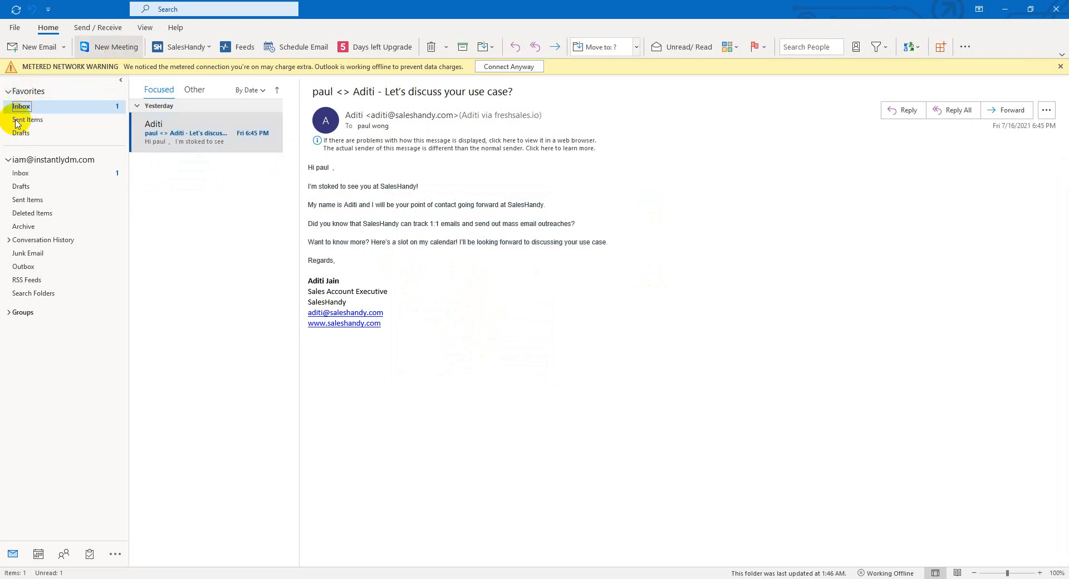
{"action": "left_click", "coordinate": [180, 49]}
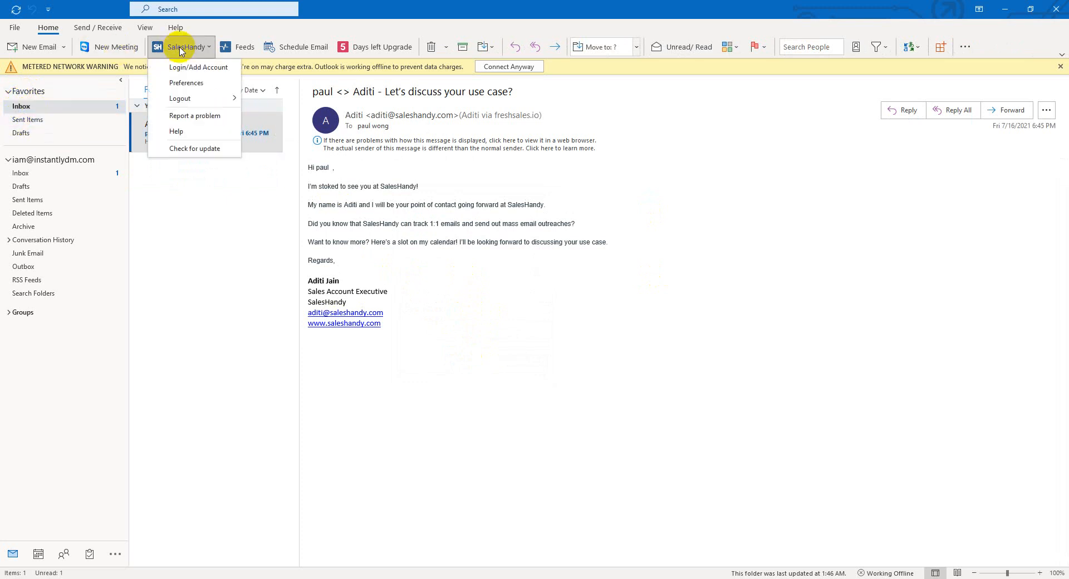
{"action": "left_click", "coordinate": [239, 52]}
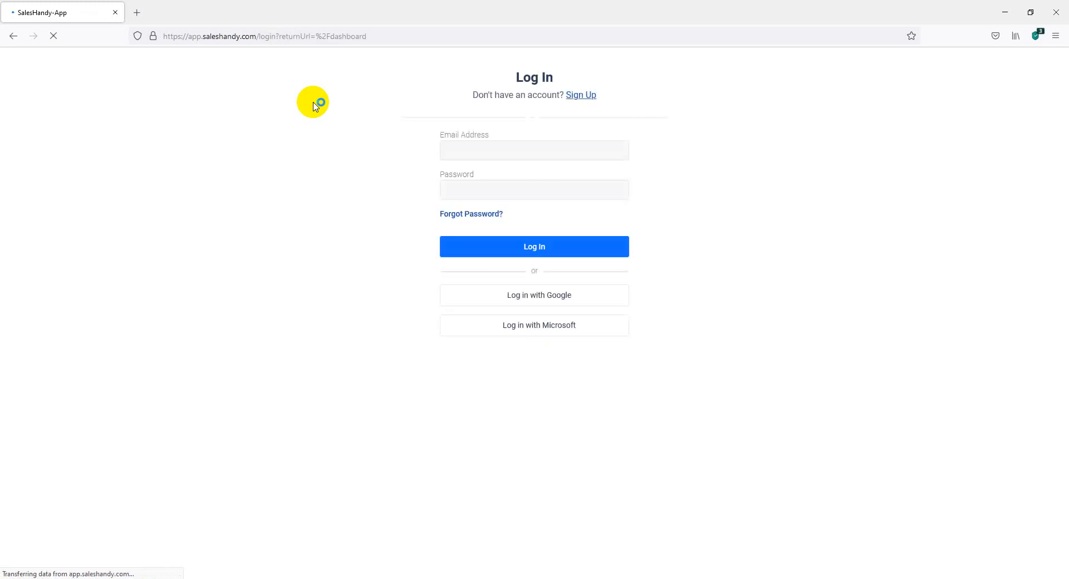
Log in to the SalesHandy web app with the account email and password, saving the login in Firefox.
{"action": "left_click", "coordinate": [455, 148]}
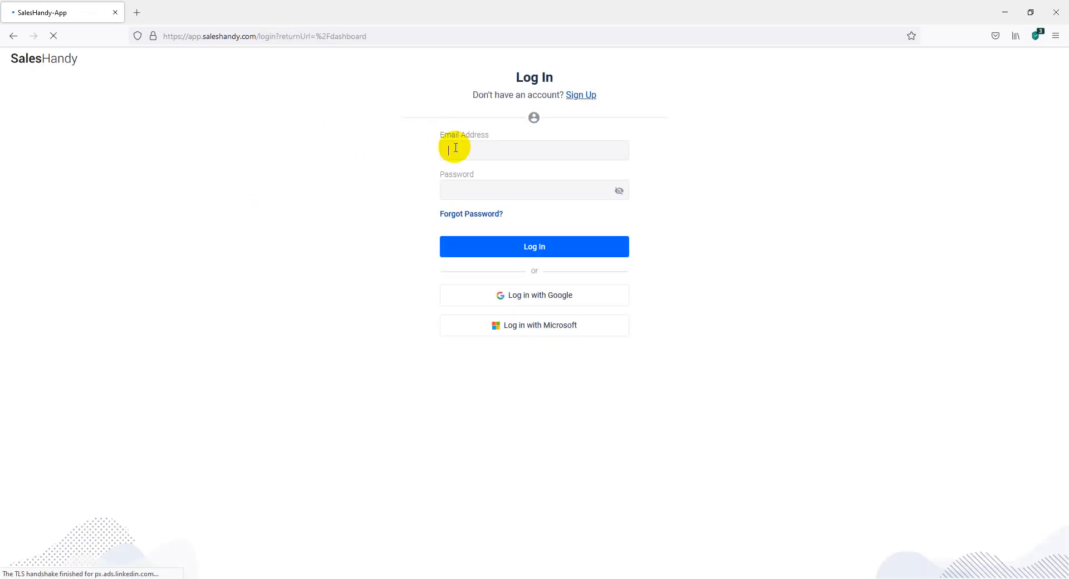
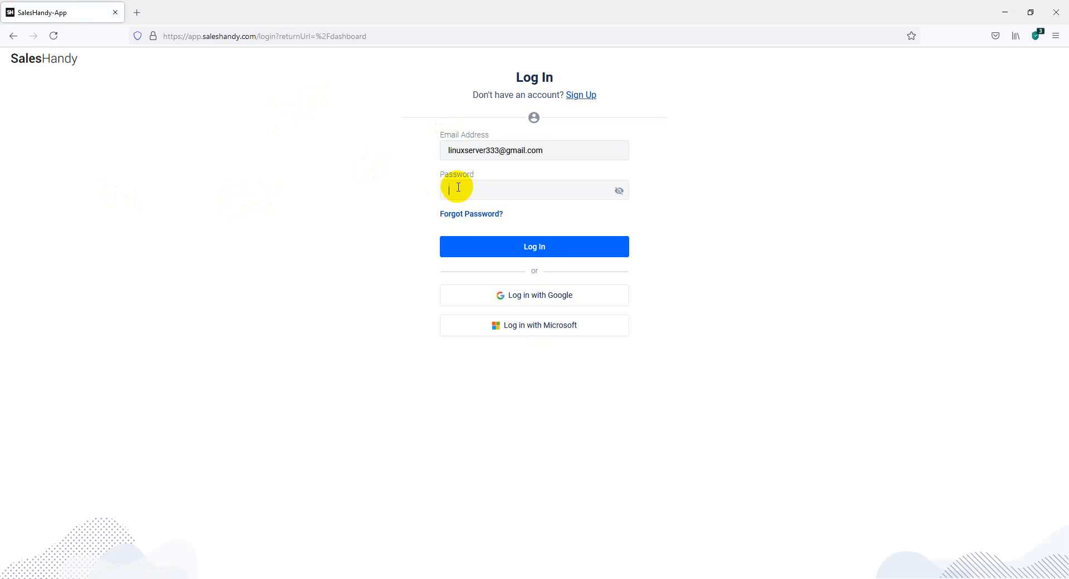
{"action": "left_click", "coordinate": [457, 186]}
{"action": "type", "text": "•"}
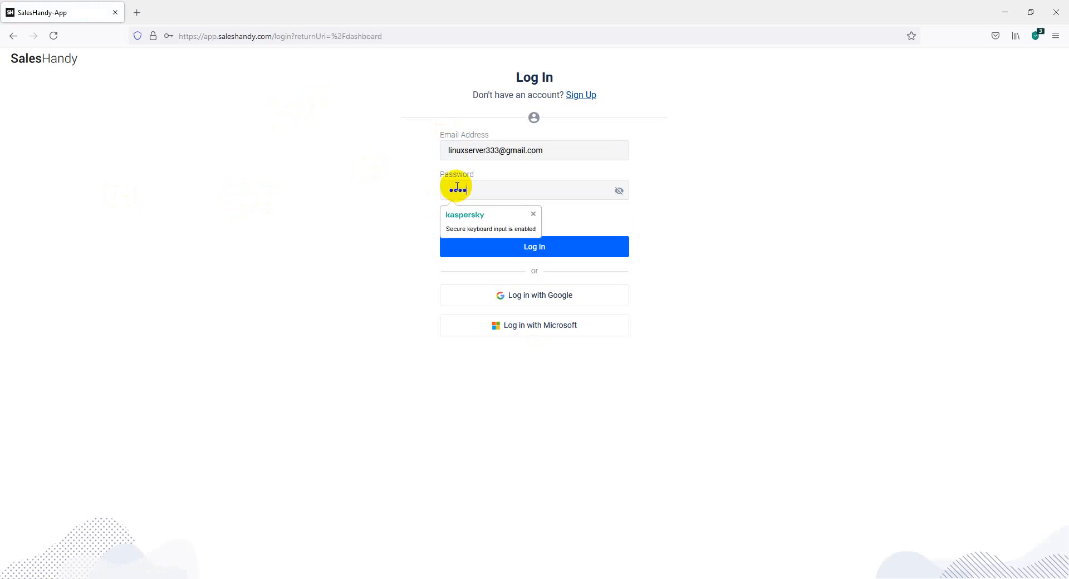
{"action": "type", "text": "•••••••"}
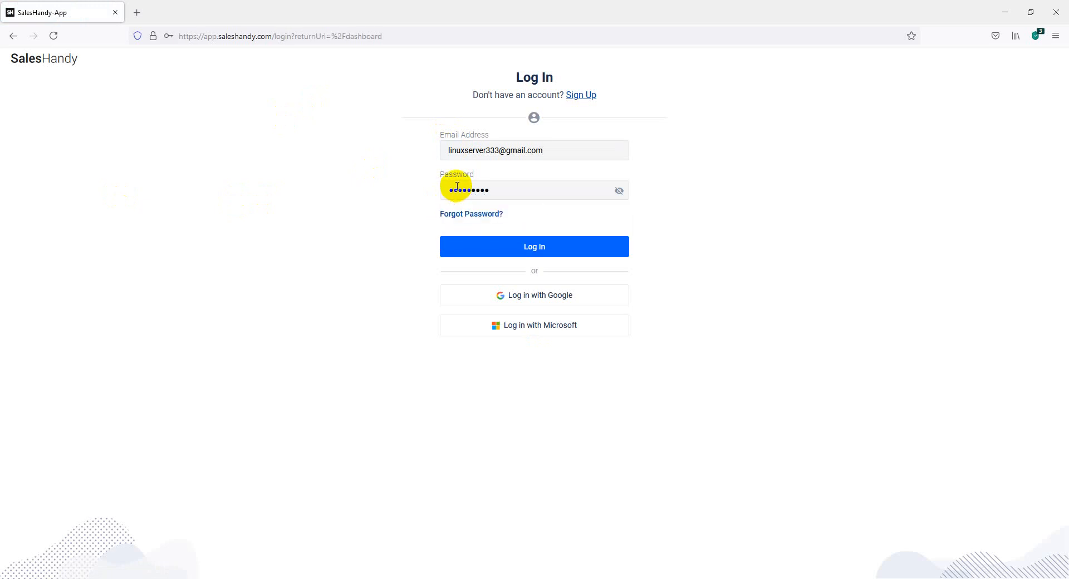
{"action": "type", "text": "•"}
{"action": "left_click", "coordinate": [510, 249]}
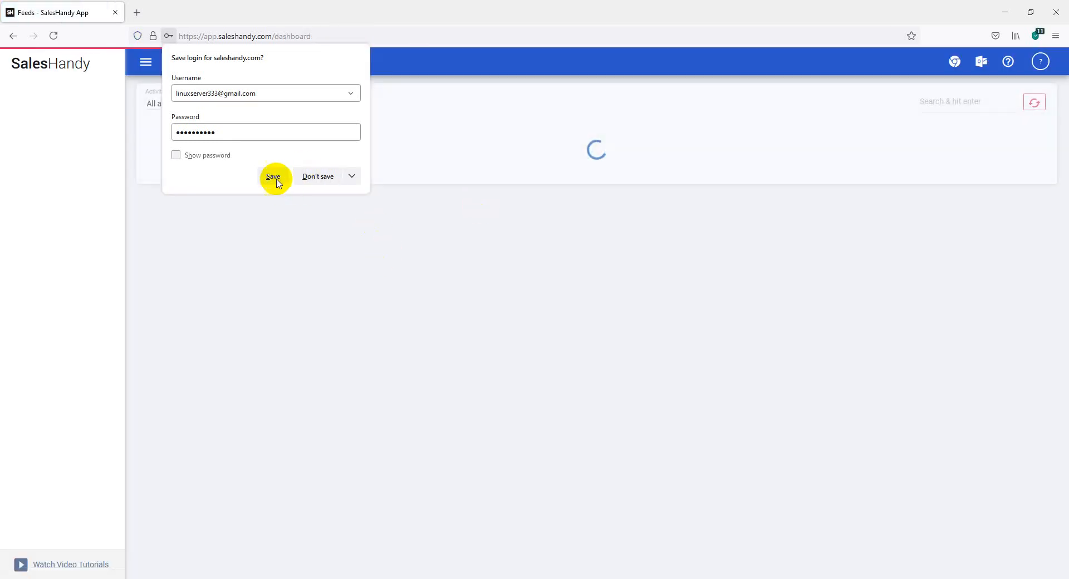
{"action": "left_click", "coordinate": [273, 177]}
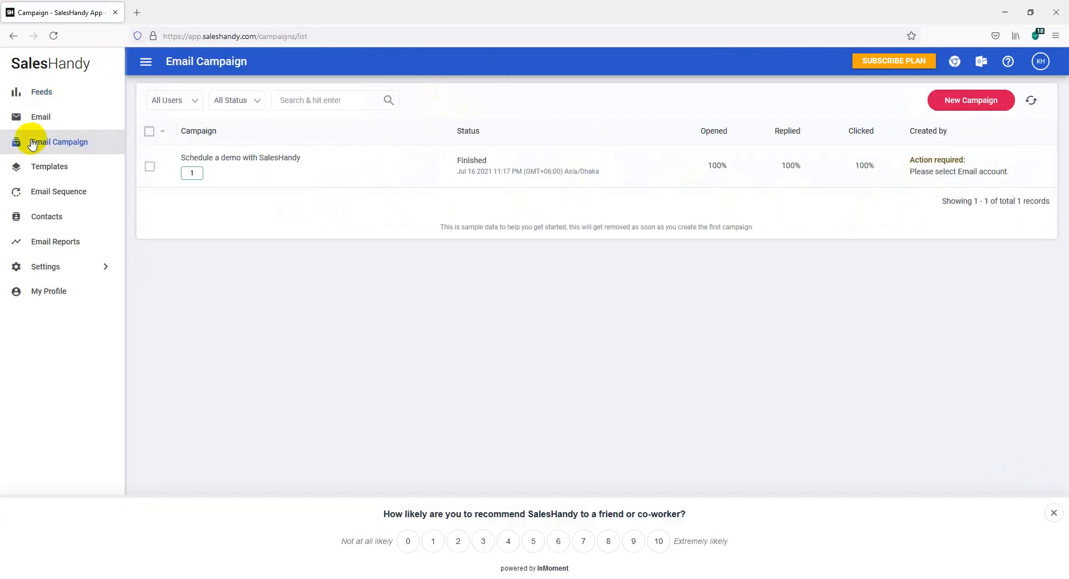
Open SalesHandy Feeds again from Outlook's ribbon and reload the activity feed.
{"action": "left_click", "coordinate": [35, 117]}
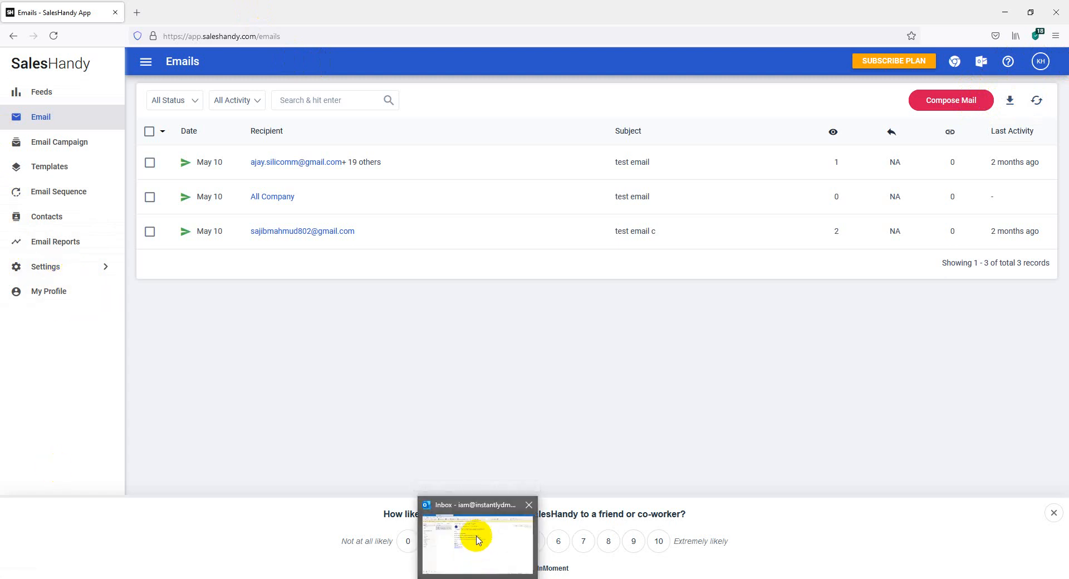
{"action": "left_click", "coordinate": [480, 536]}
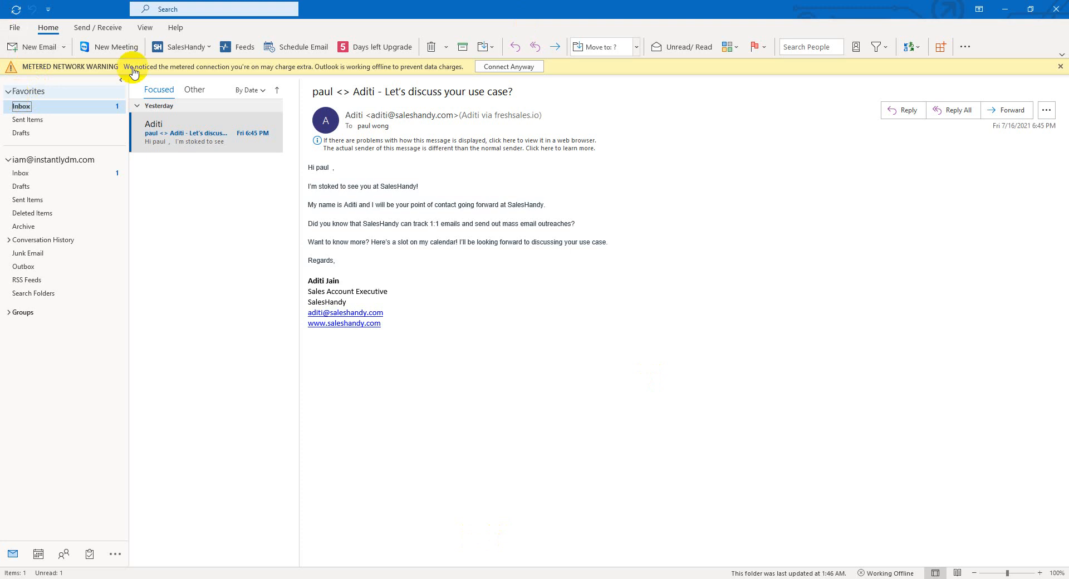
{"action": "left_click", "coordinate": [229, 49]}
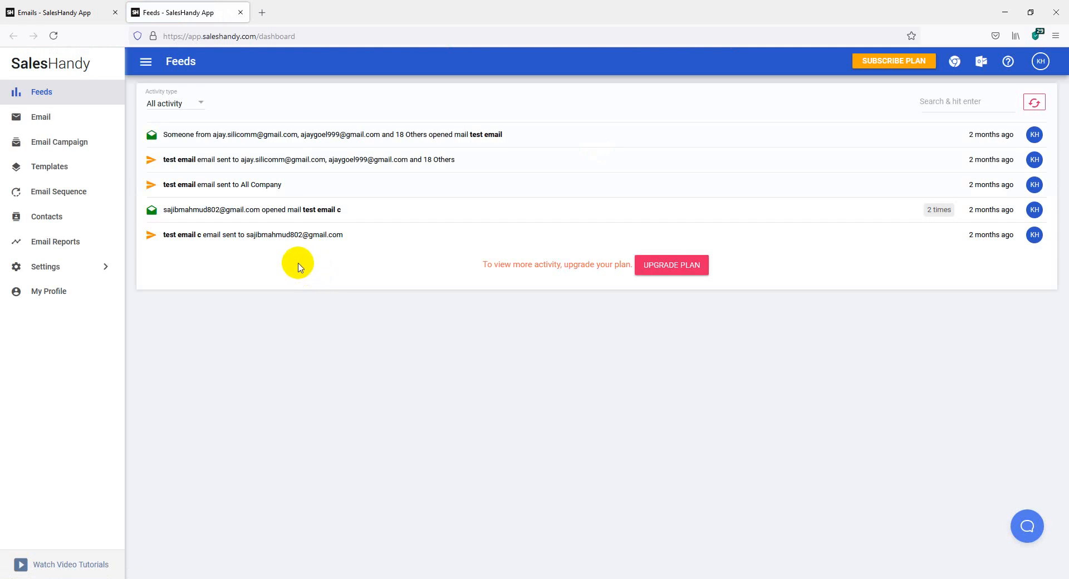
{"action": "left_click", "coordinate": [1038, 108]}
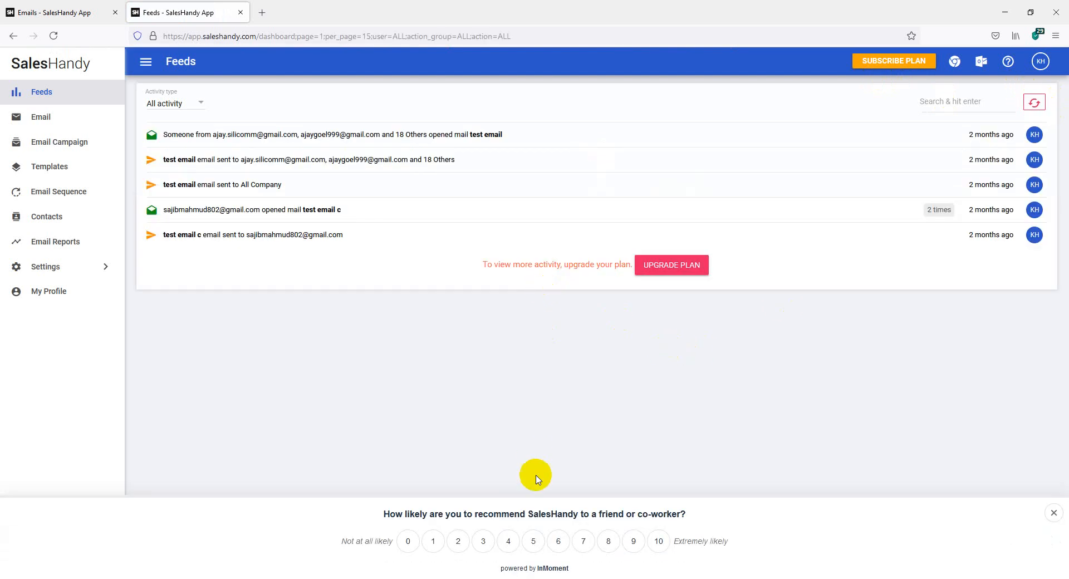
{"action": "mouse_move", "coordinate": [478, 578]}
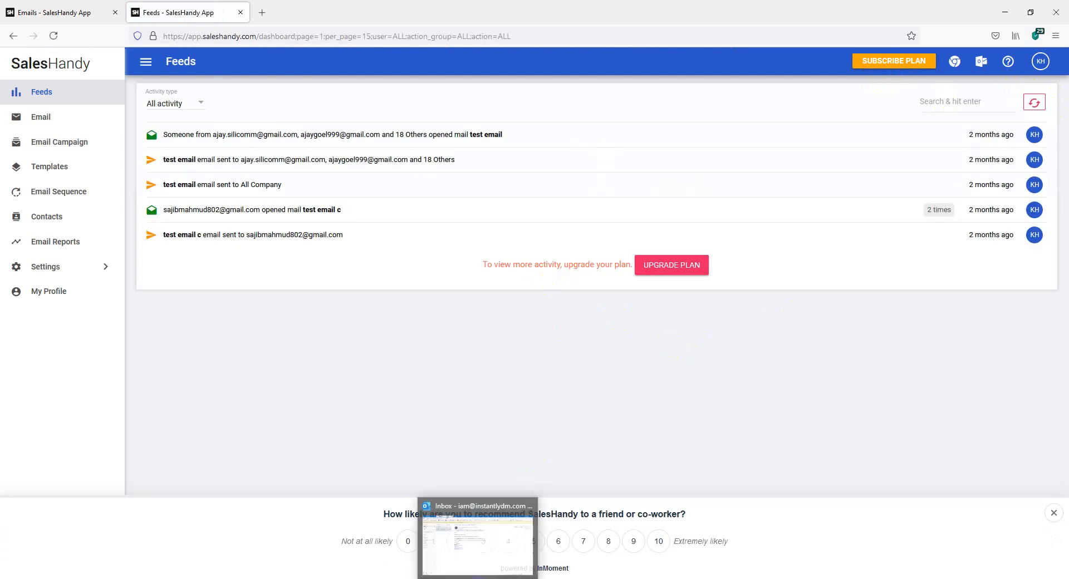
{"action": "left_click", "coordinate": [477, 528]}
{"action": "left_click", "coordinate": [478, 578]}
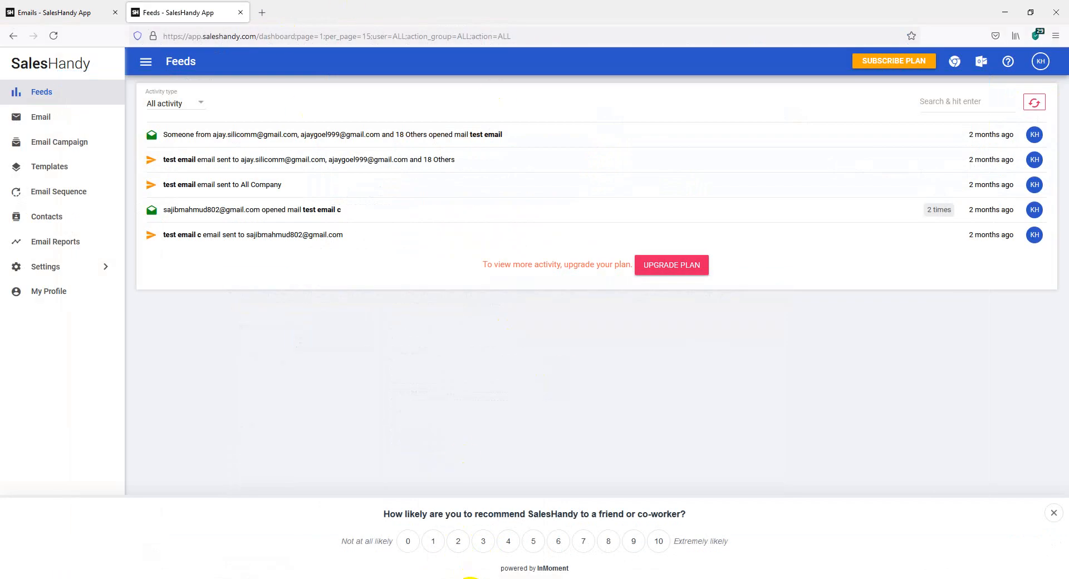
Browse the sidebar's Email, Feeds, Email Campaign and Email Sequence pages, then expand Settings.
{"action": "mouse_move", "coordinate": [474, 578]}
{"action": "mouse_move", "coordinate": [530, 500]}
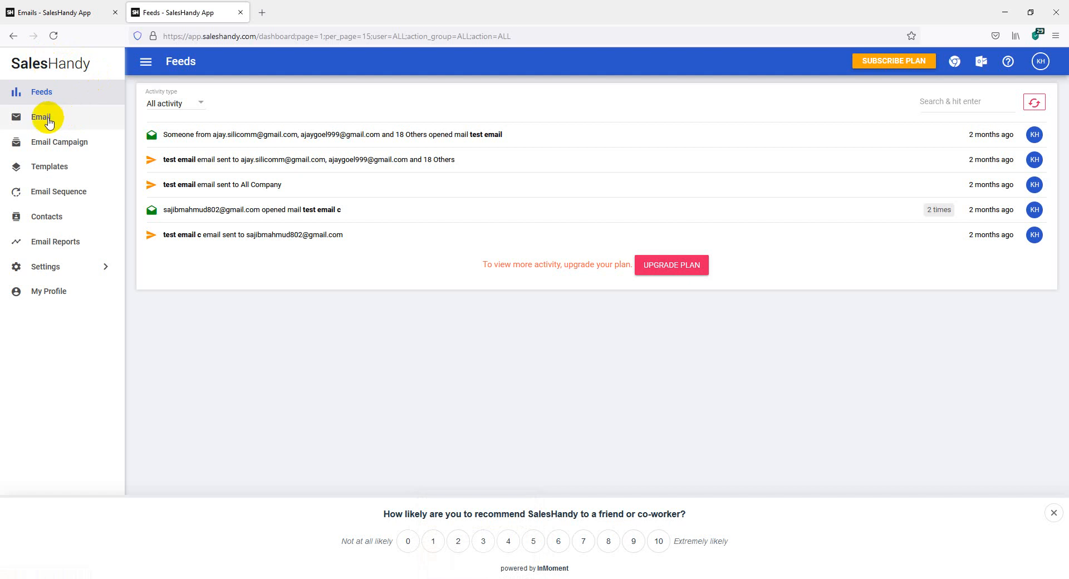
{"action": "left_click", "coordinate": [49, 122]}
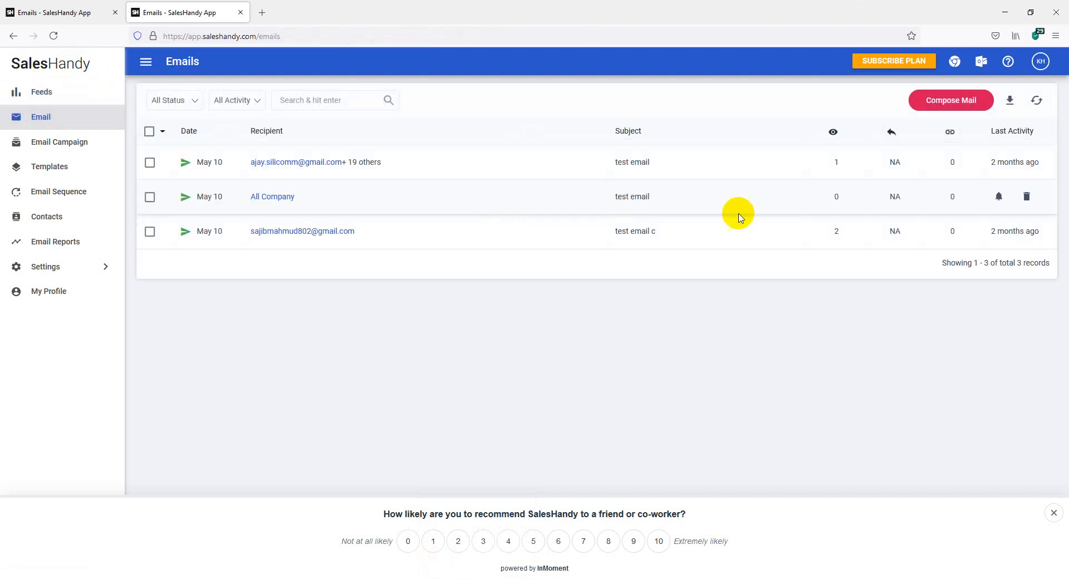
{"action": "left_click", "coordinate": [17, 100]}
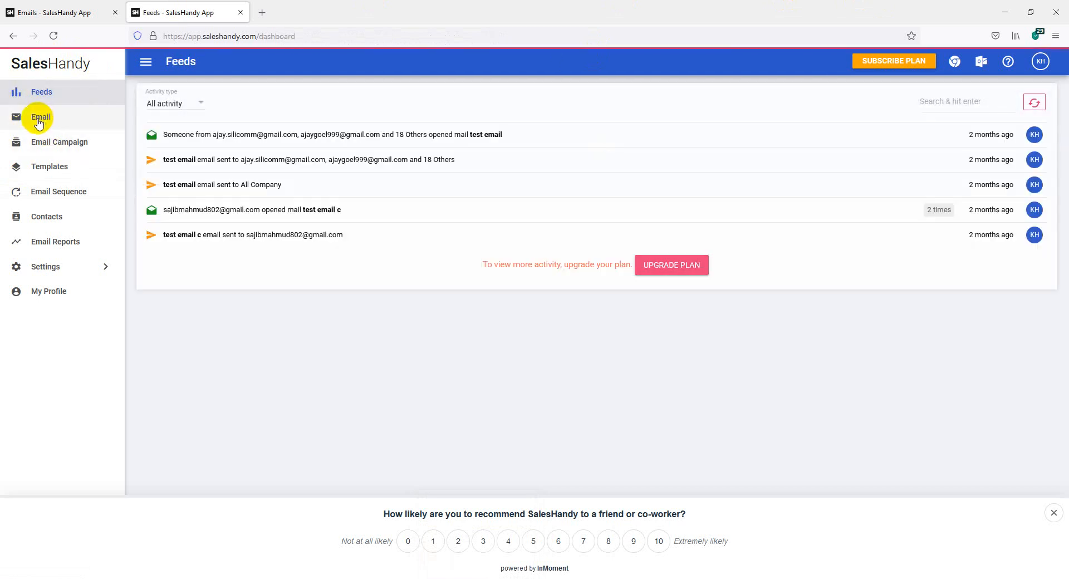
{"action": "left_click", "coordinate": [38, 121]}
{"action": "left_click", "coordinate": [44, 143]}
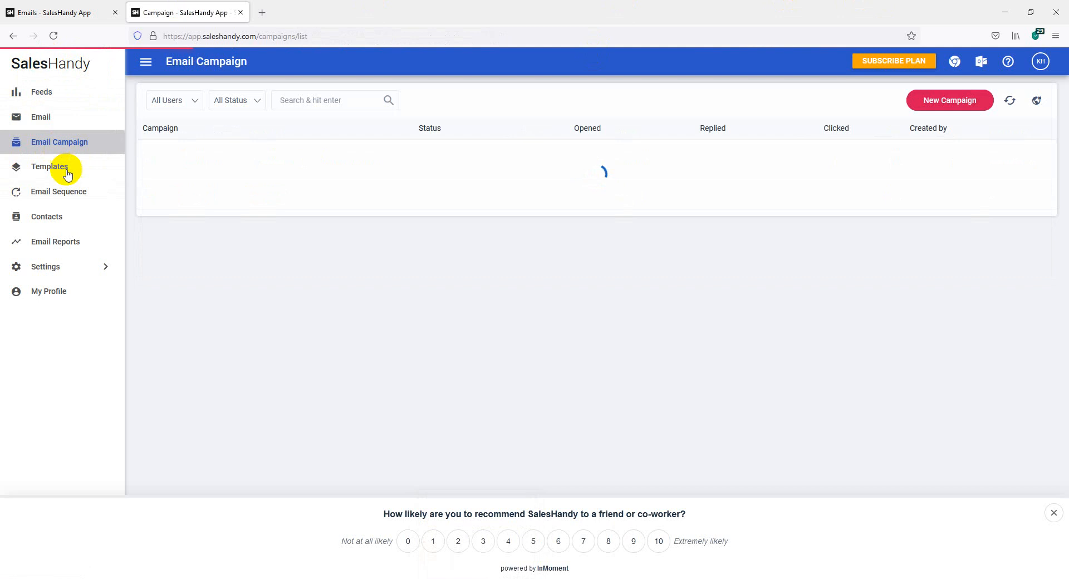
{"action": "left_click", "coordinate": [65, 193]}
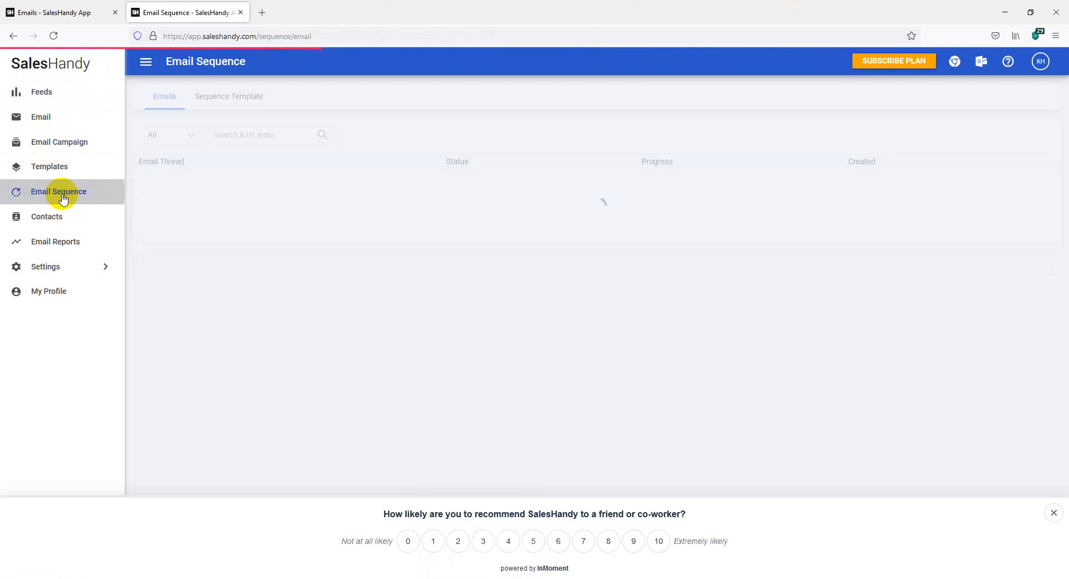
{"action": "left_click", "coordinate": [66, 271]}
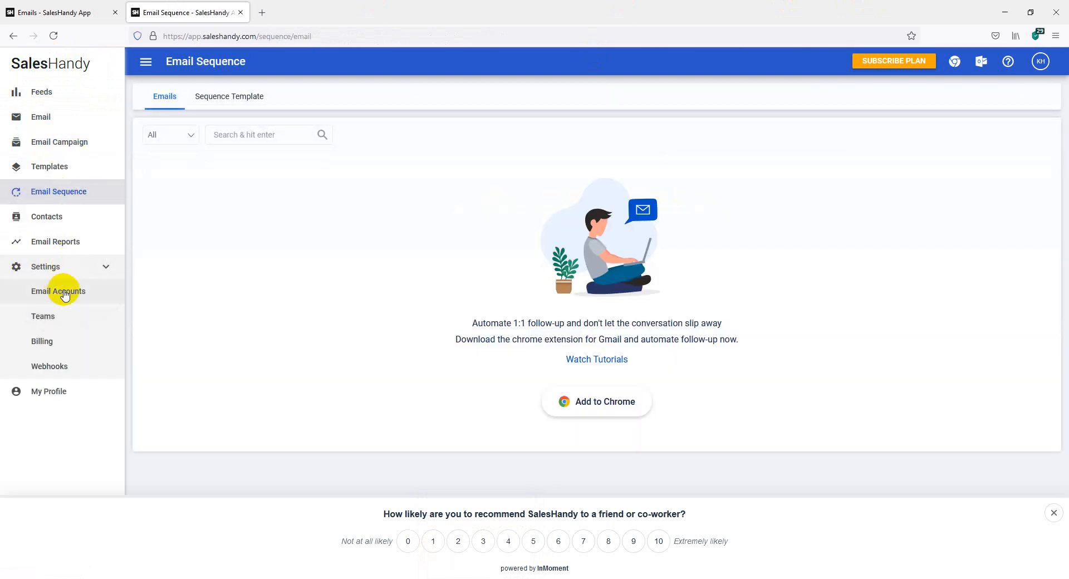
Add a new sender in Email Accounts, choosing Microsoft Account and continuing.
{"action": "left_click", "coordinate": [56, 294]}
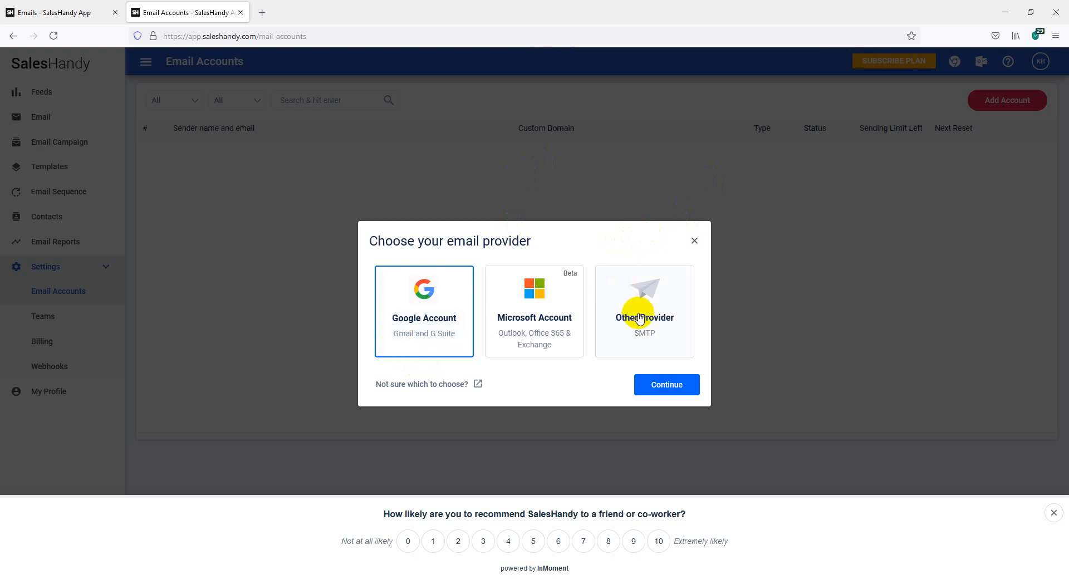
{"action": "left_click", "coordinate": [535, 331]}
{"action": "left_click", "coordinate": [672, 388]}
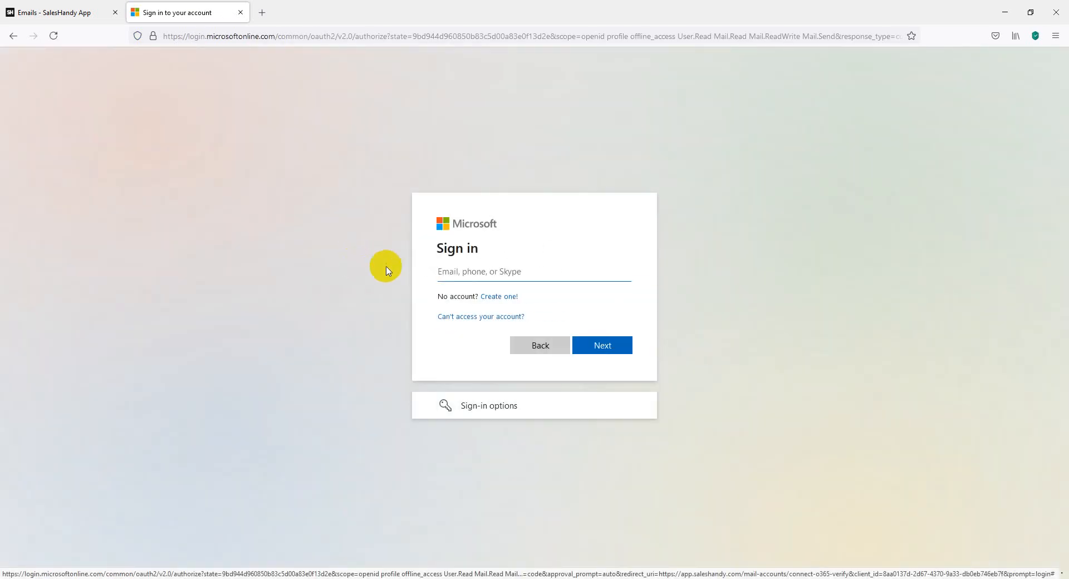
Sign in to the Microsoft work mailbox with its email and password, choosing to stay signed in.
{"action": "left_click", "coordinate": [475, 274]}
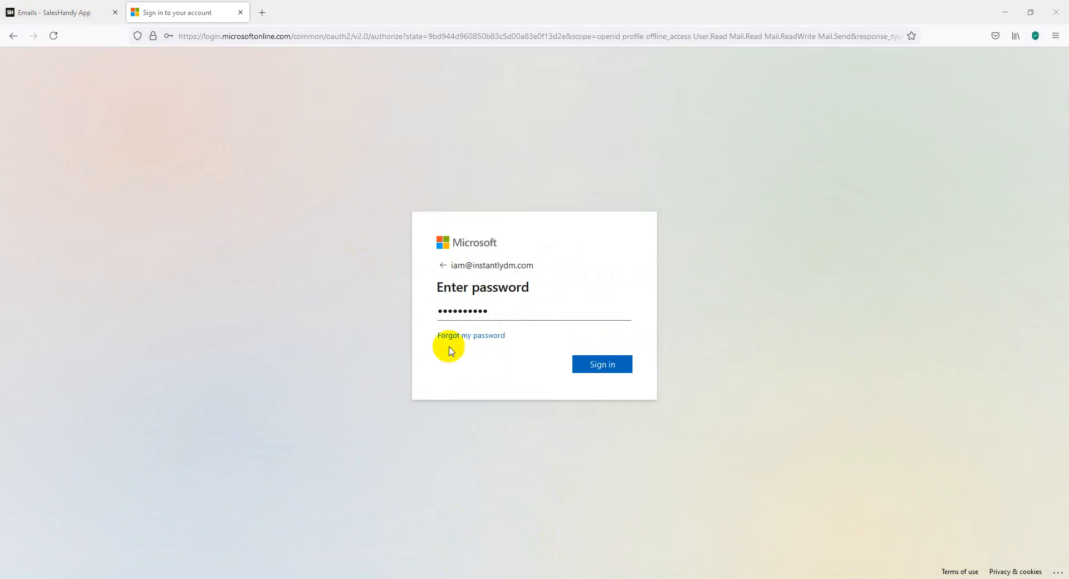
{"action": "left_click", "coordinate": [606, 370]}
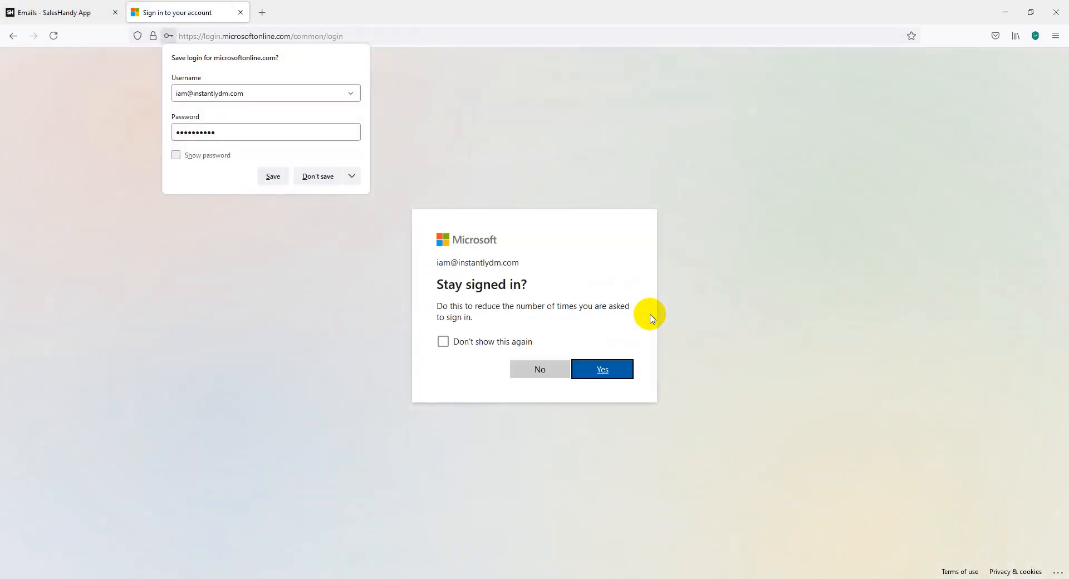
{"action": "left_click", "coordinate": [586, 375]}
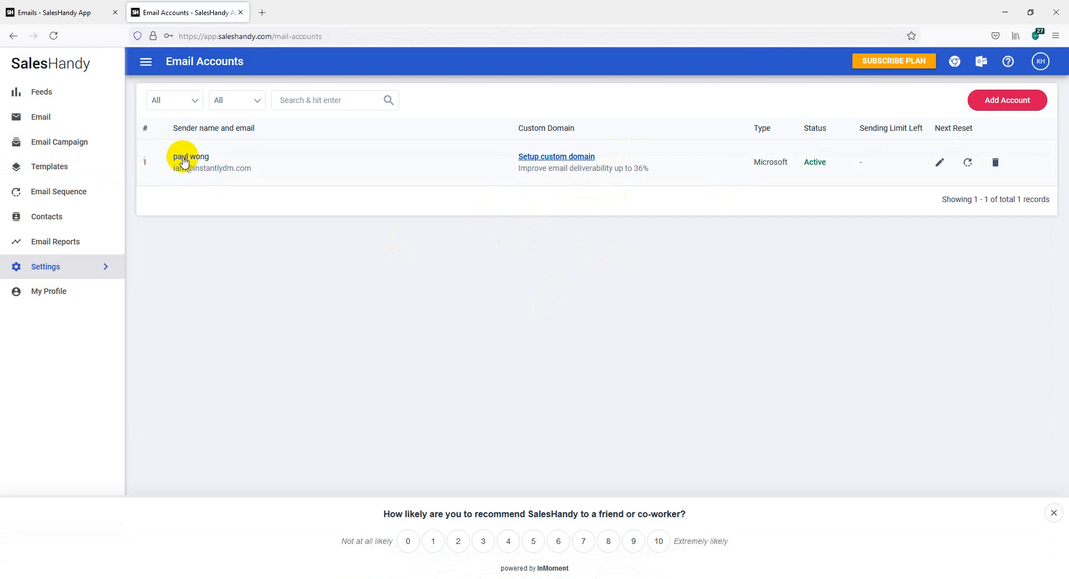
Open the account's Setup custom domain settings, expand General Settings, and save unchanged.
{"action": "left_click", "coordinate": [540, 163]}
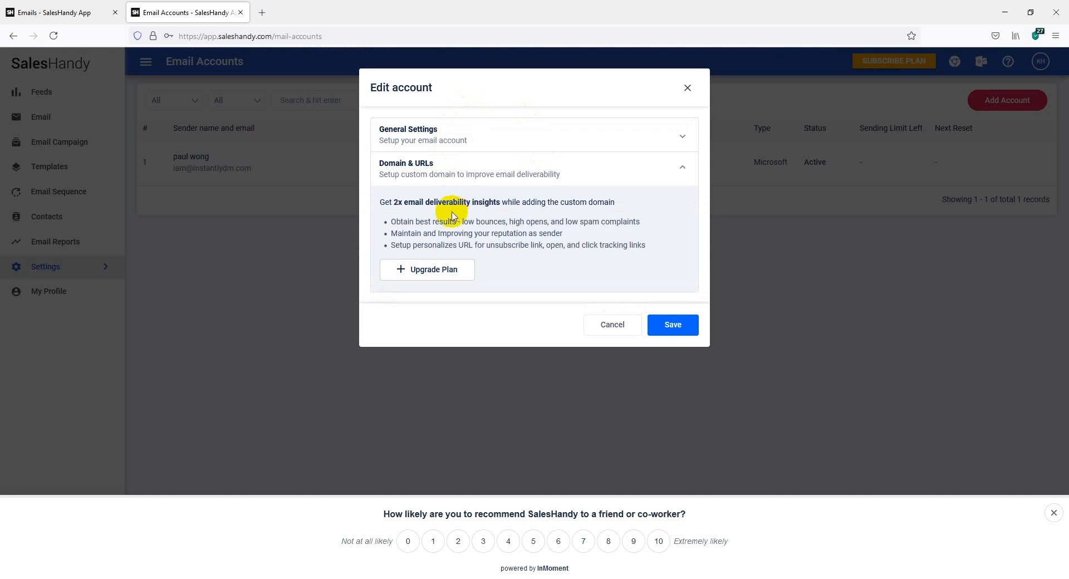
{"action": "left_click", "coordinate": [433, 139]}
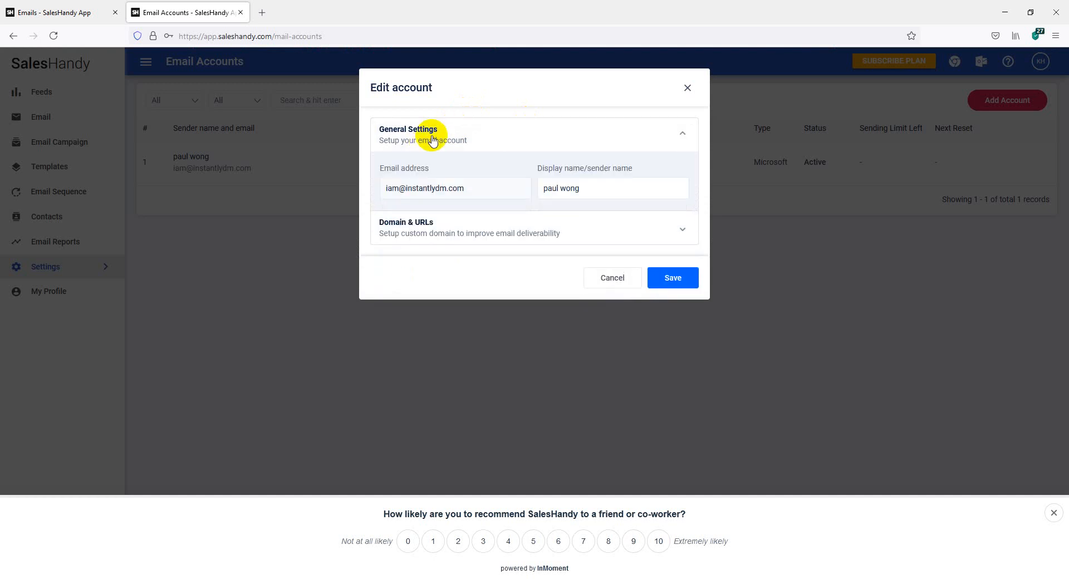
{"action": "left_click", "coordinate": [662, 279]}
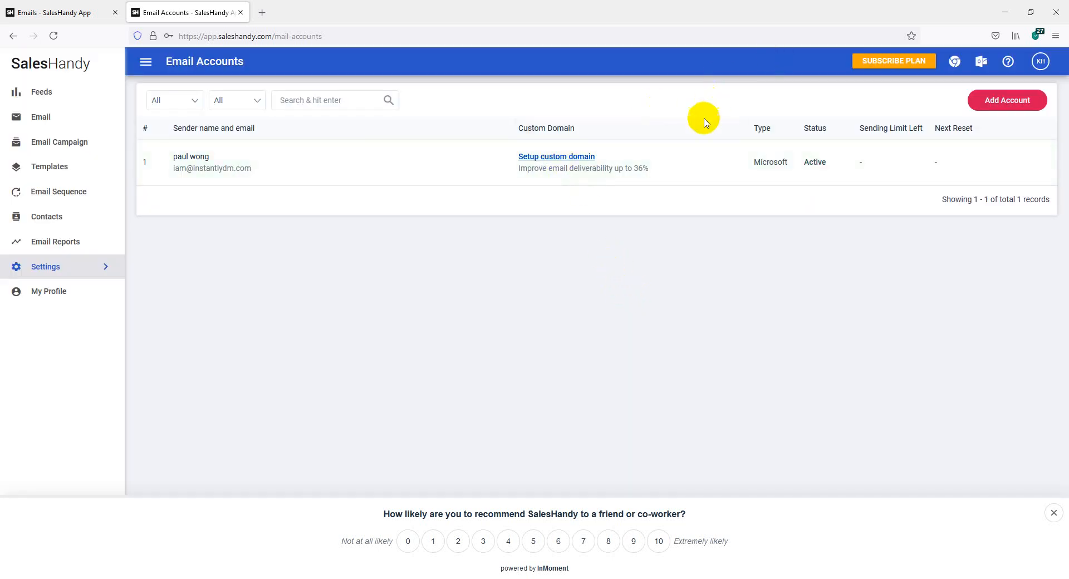
Reopen and cancel the account settings, then go to the Feeds page.
{"action": "left_click", "coordinate": [547, 157]}
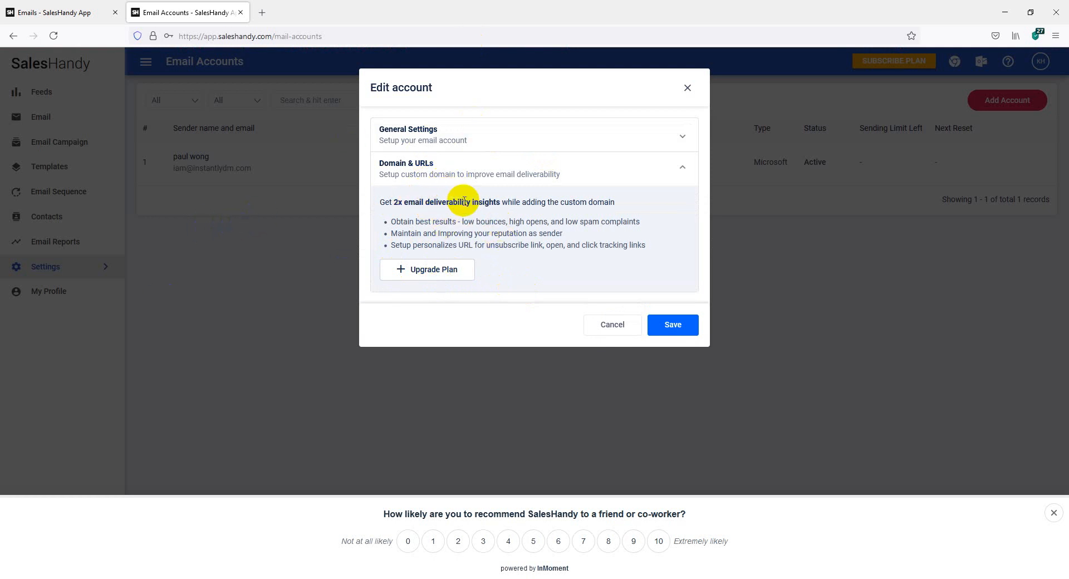
{"action": "left_click", "coordinate": [609, 326]}
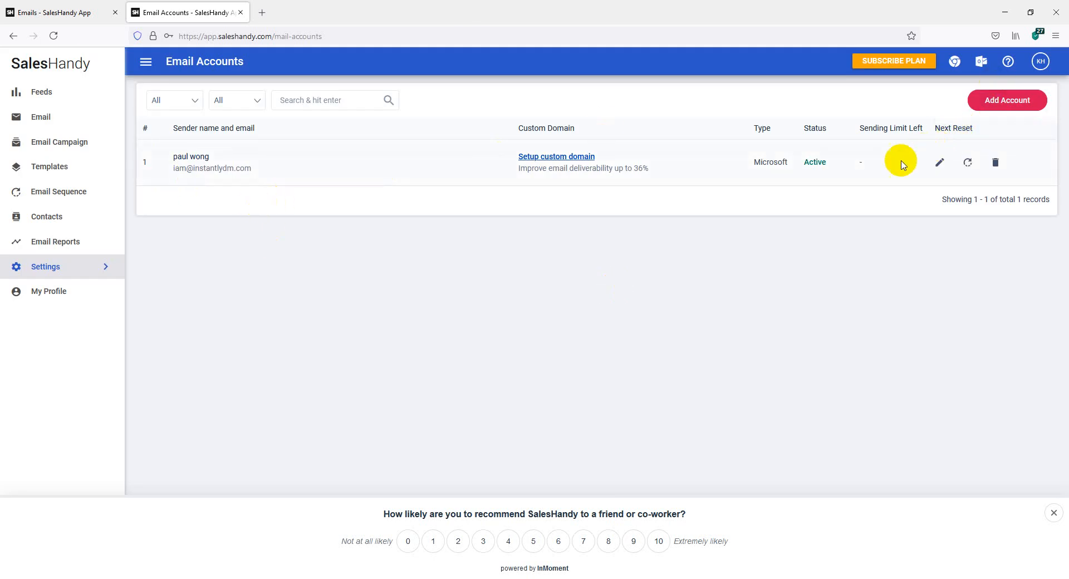
{"action": "left_click", "coordinate": [17, 96]}
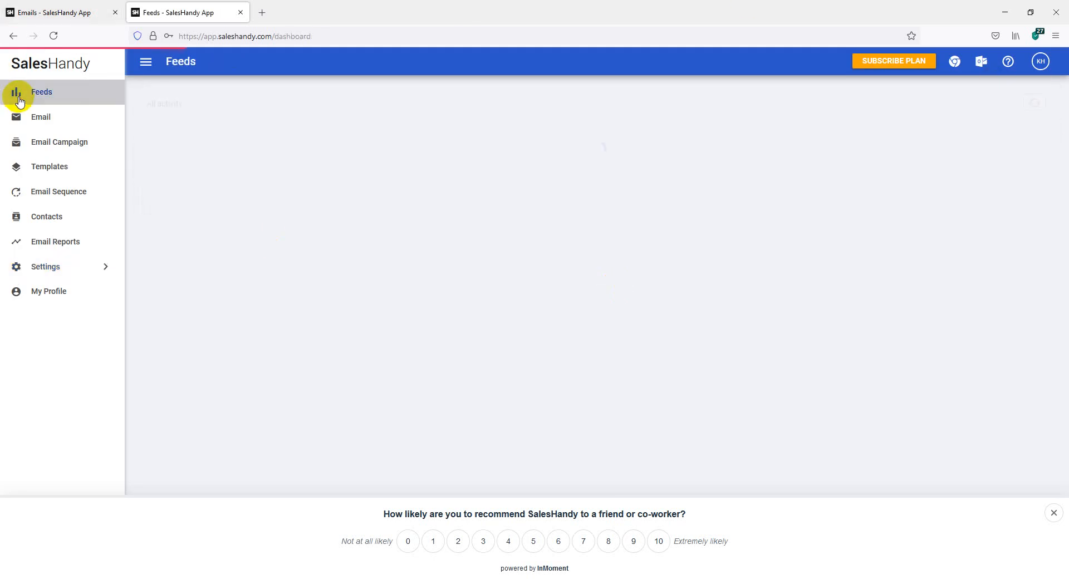